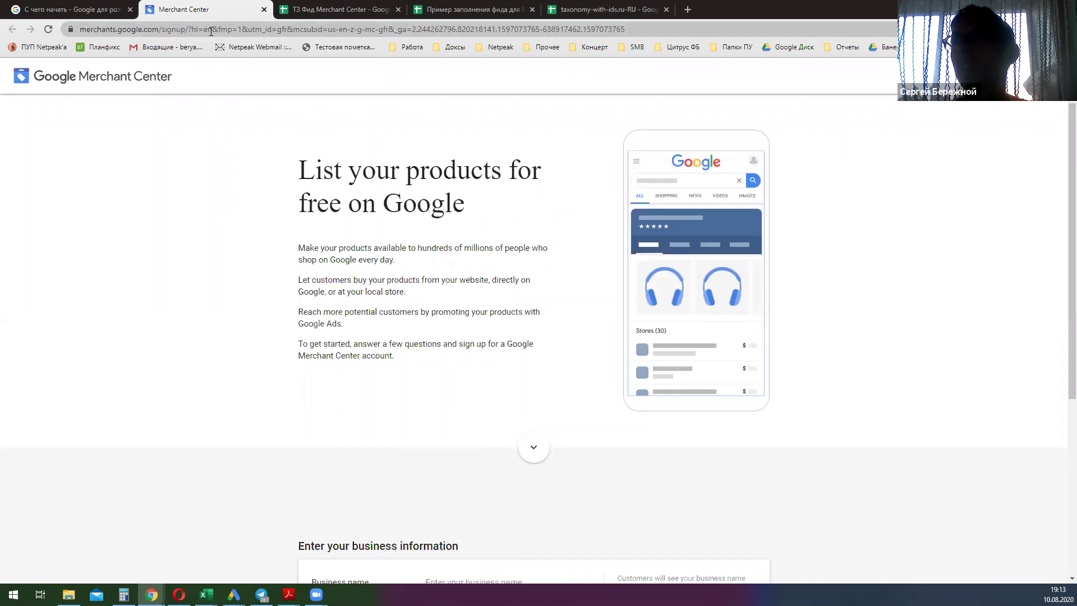
Step: Switch the Merchant Center sign-up page to Russian by changing the language code in its address to ru
double_click(213, 31)
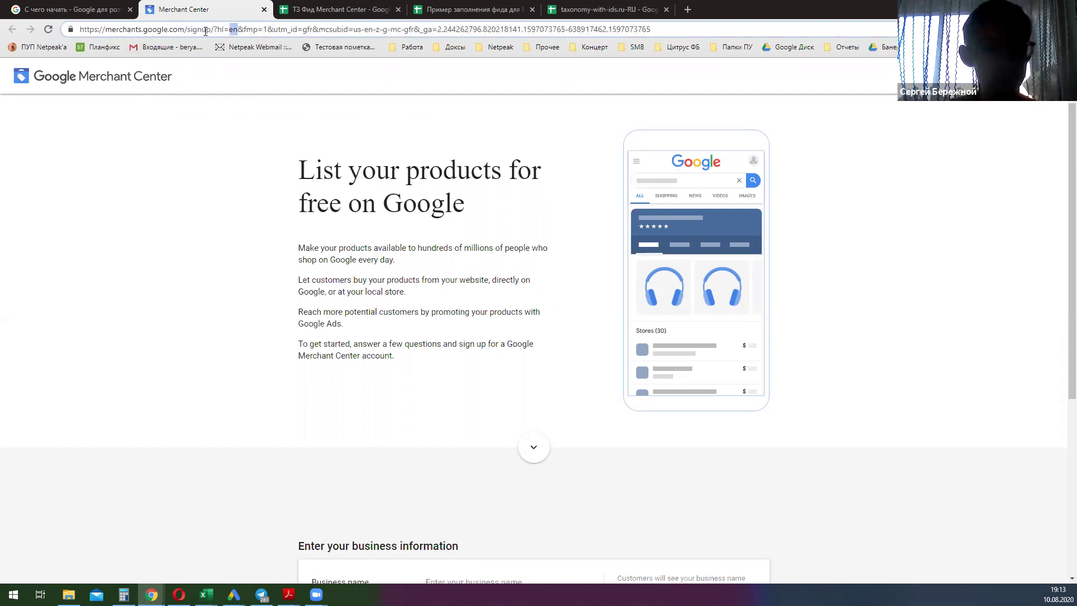
text(ru)
key(Return)
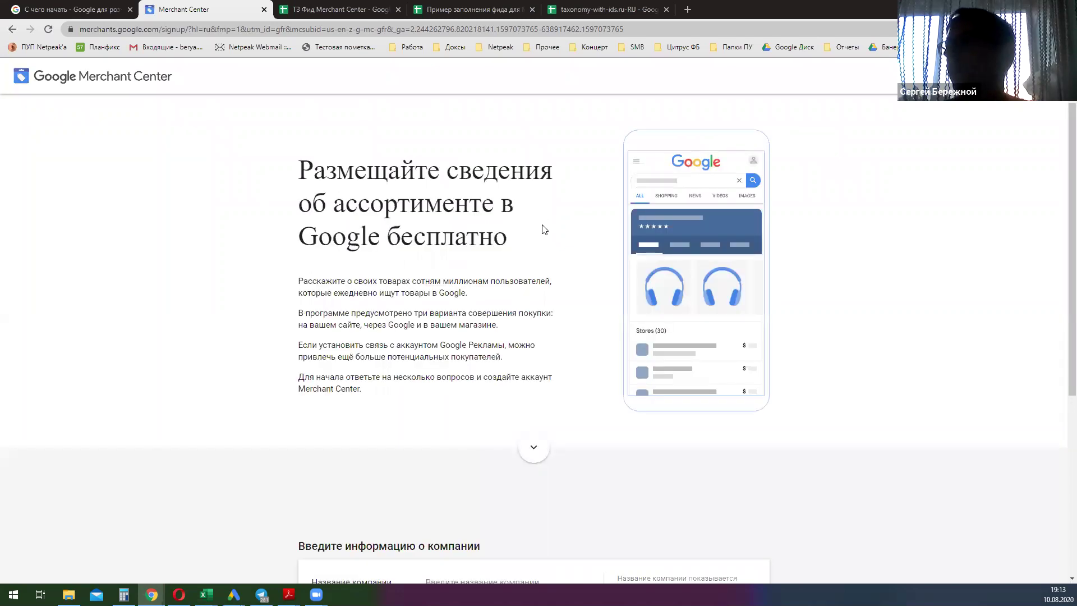
Step: Fill in the business information with the company name "тест" and the country Украина
scroll(542, 228, down, 5)
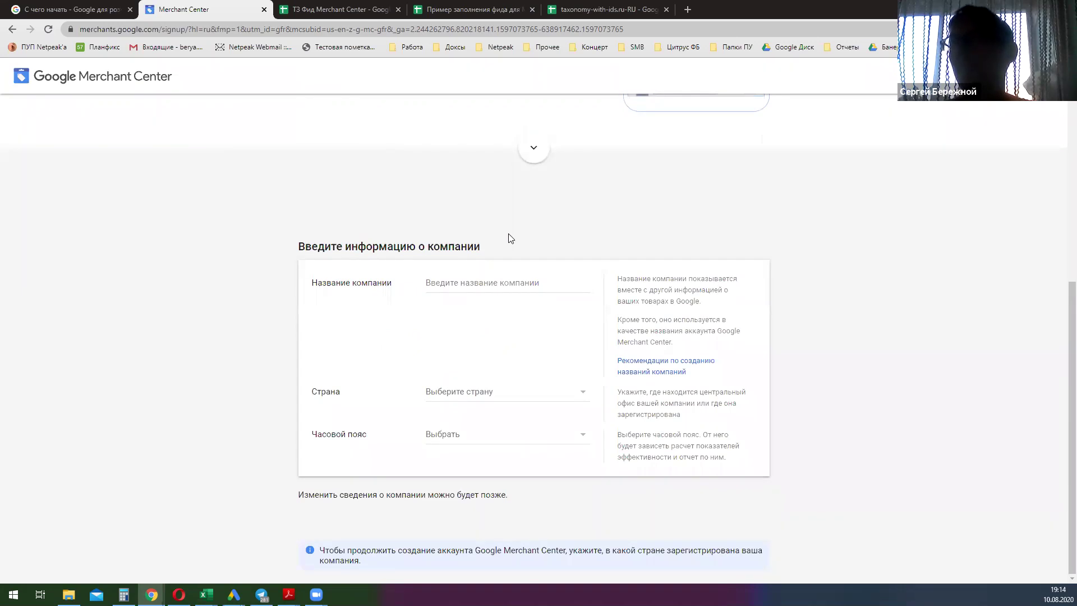
click(492, 282)
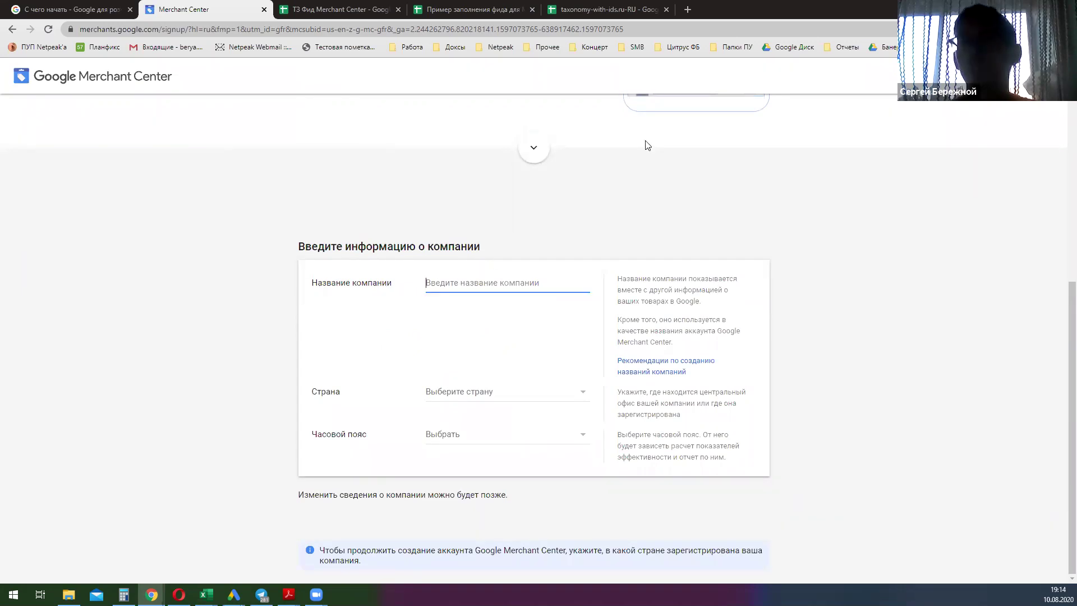
text(тест)
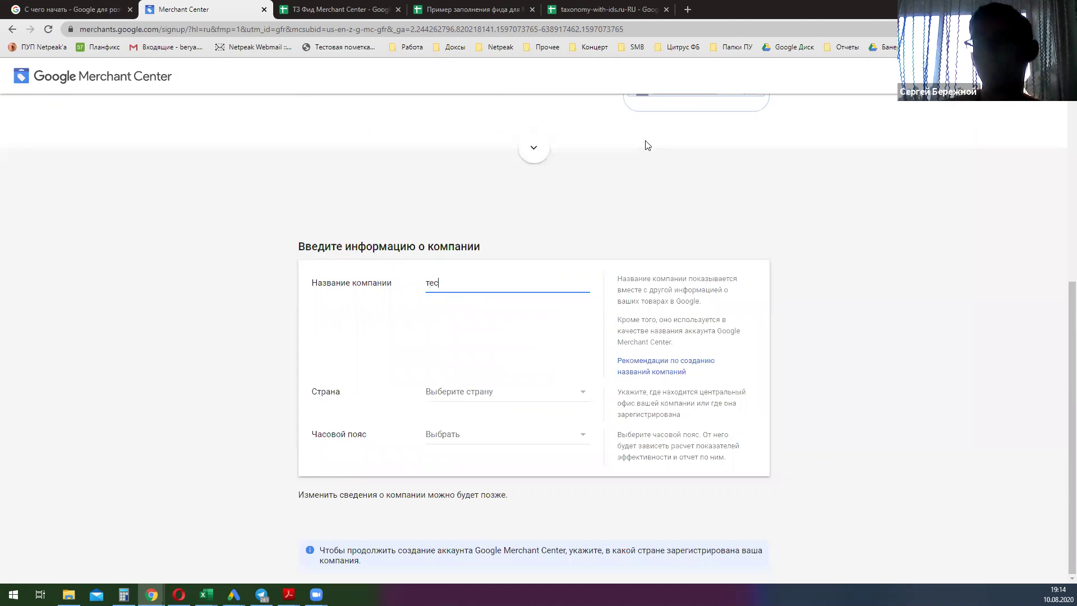
click(483, 398)
click(483, 398)
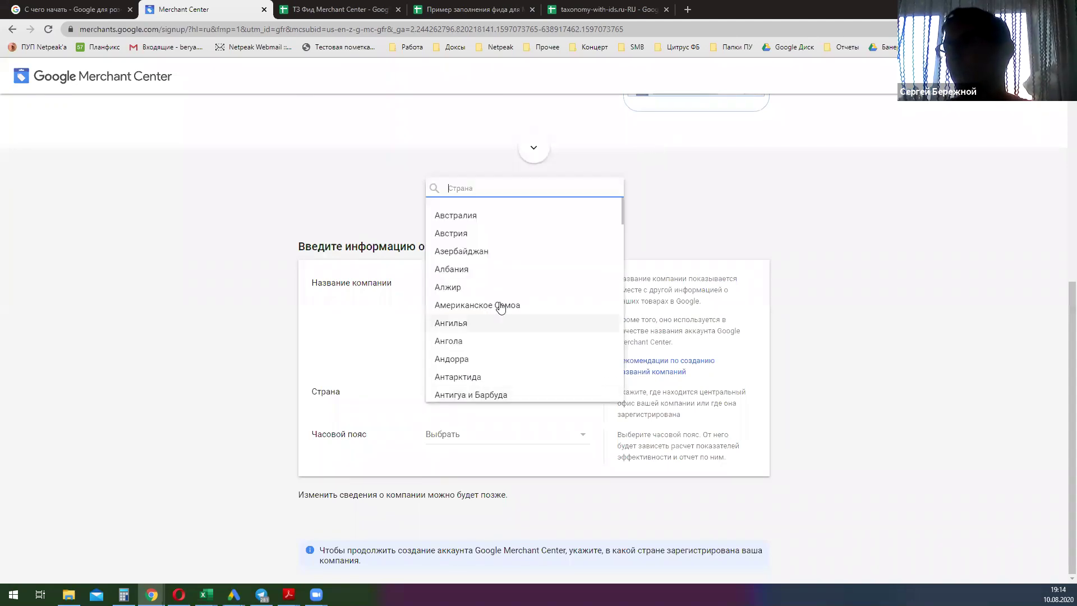
text(укра)
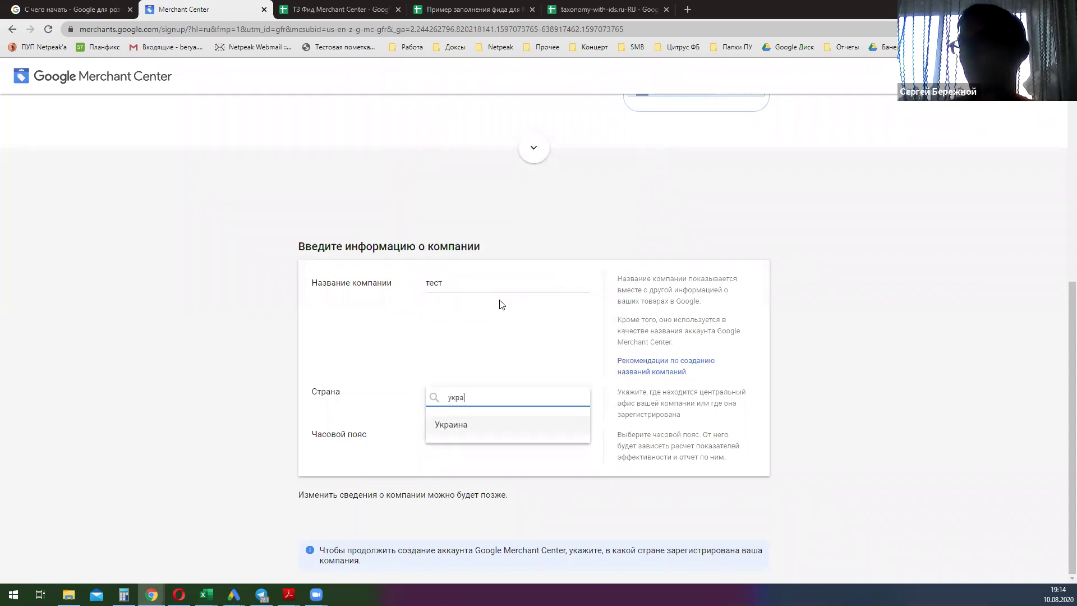
click(506, 424)
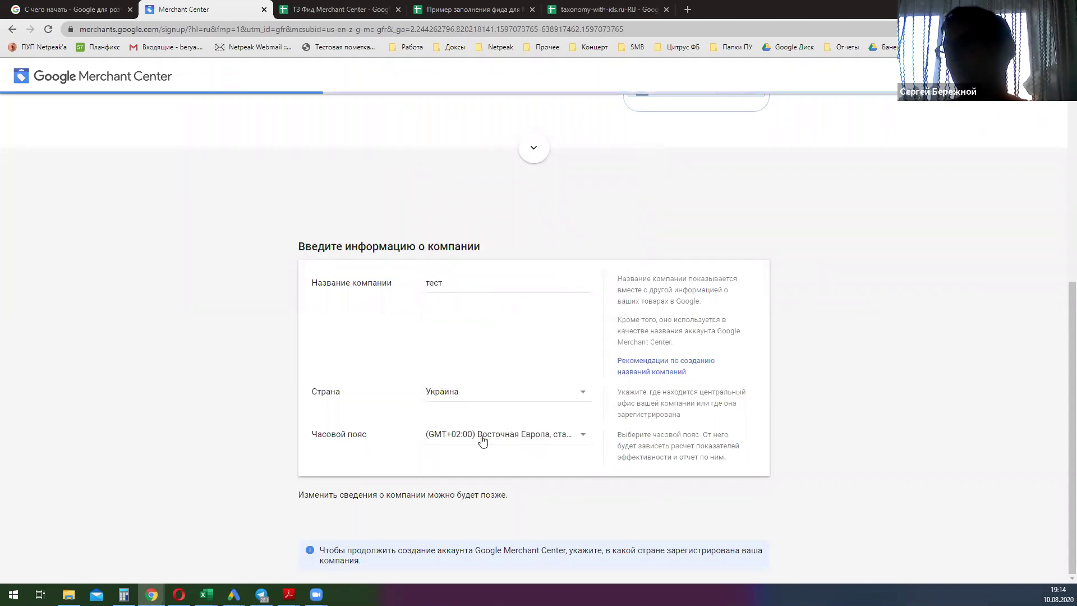
Step: Choose "На моем сайте" as the way customers can purchase the products
scroll(512, 387, down, 3)
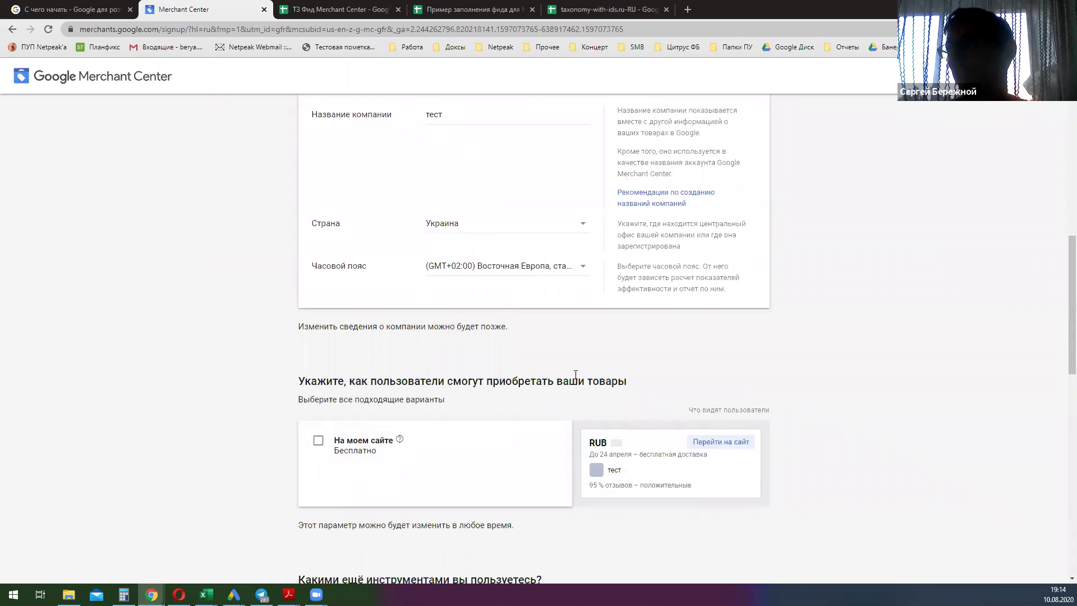
click(366, 444)
scroll(544, 412, down, 2)
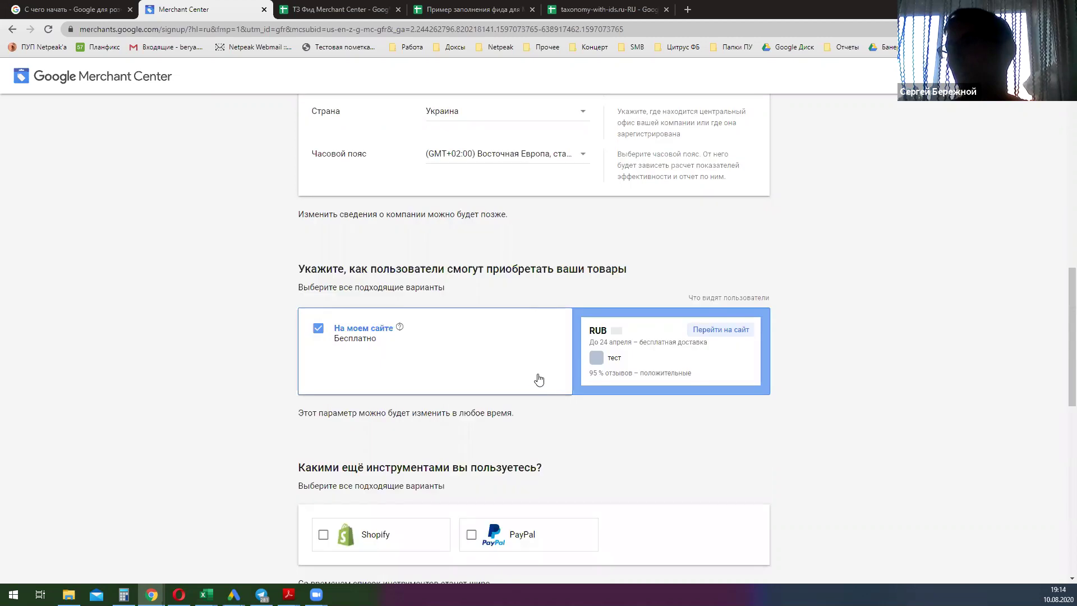
Step: Opt in to the "Рекомендации и полезные советы" emails, leaving Shopify and PayPal unselected
scroll(537, 377, down, 2)
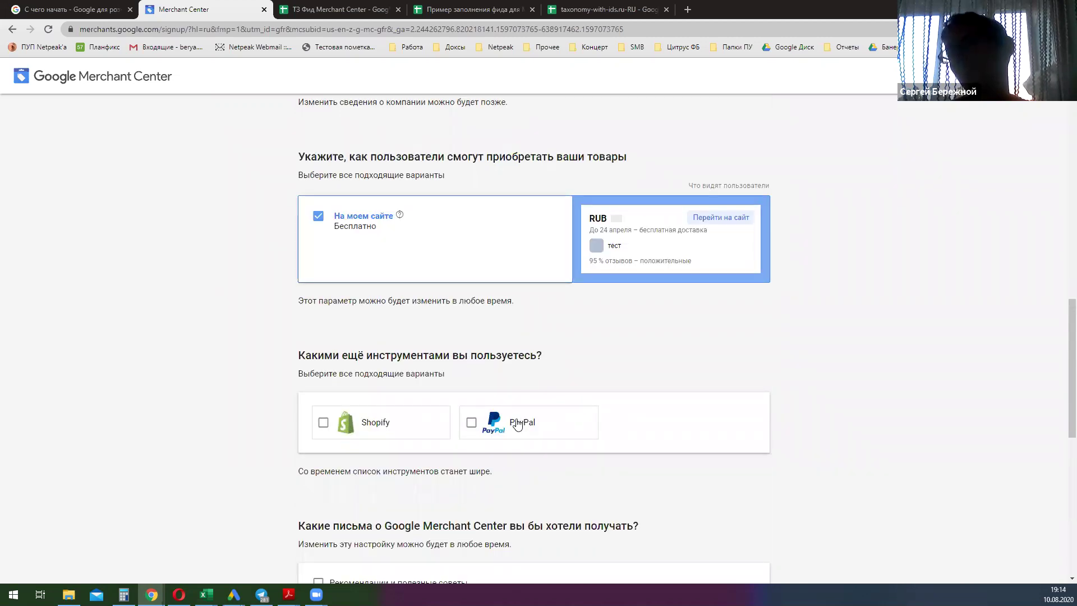
scroll(503, 345, down, 2)
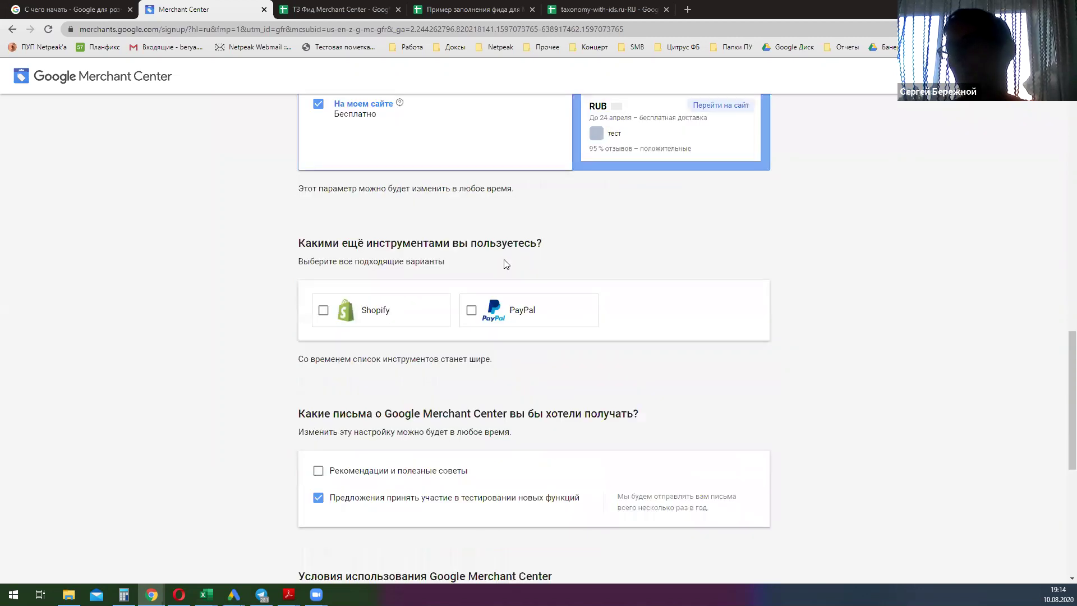
scroll(505, 259, down, 1)
click(446, 413)
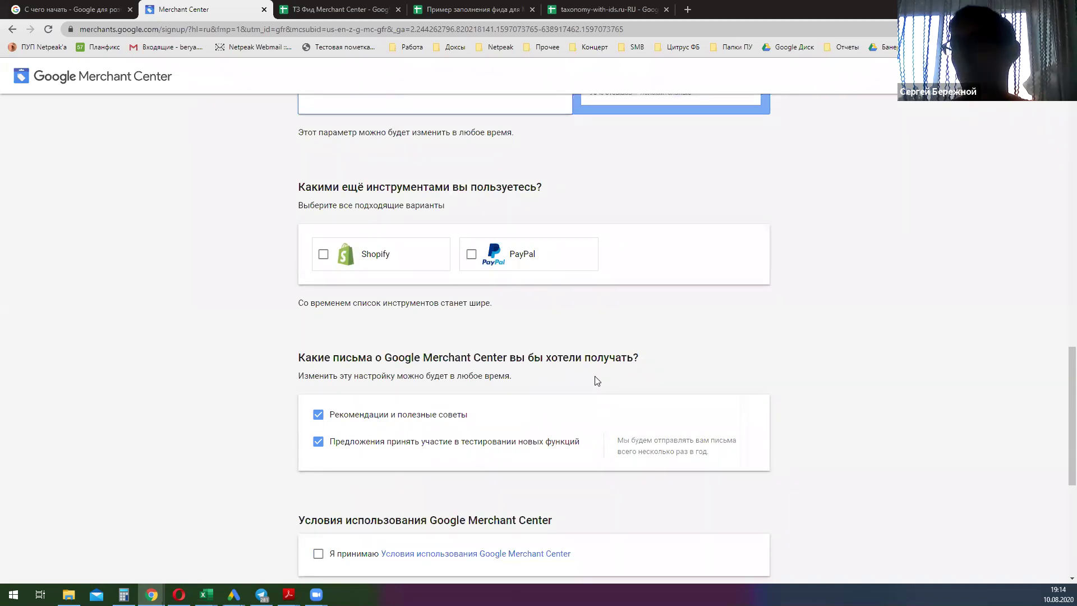
Step: Accept the Google Merchant Center terms of use and create the account, continuing to its remaining setup
scroll(597, 381, down, 2)
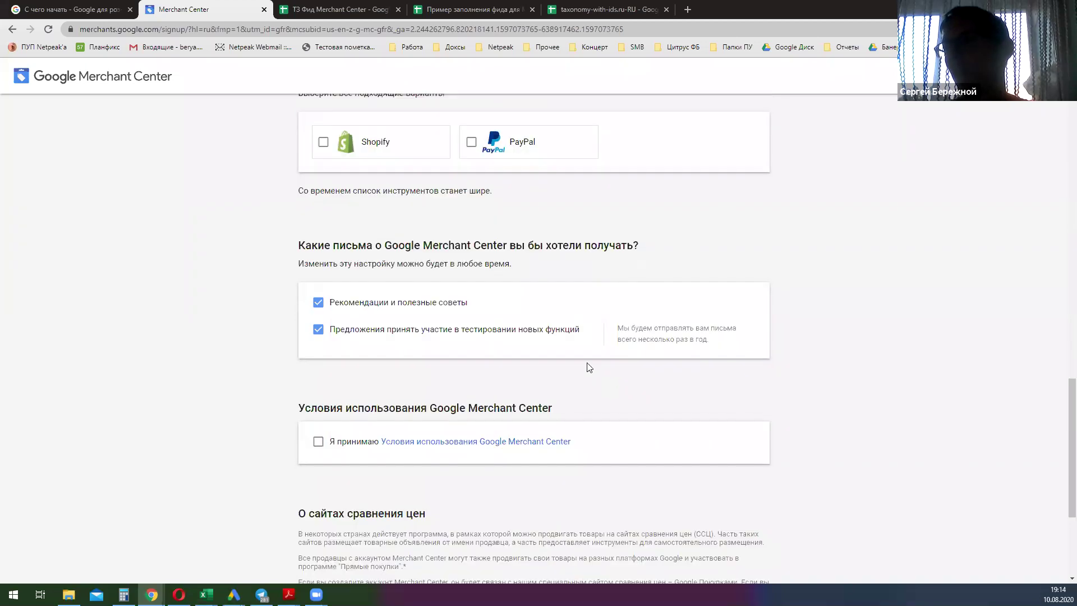
click(319, 442)
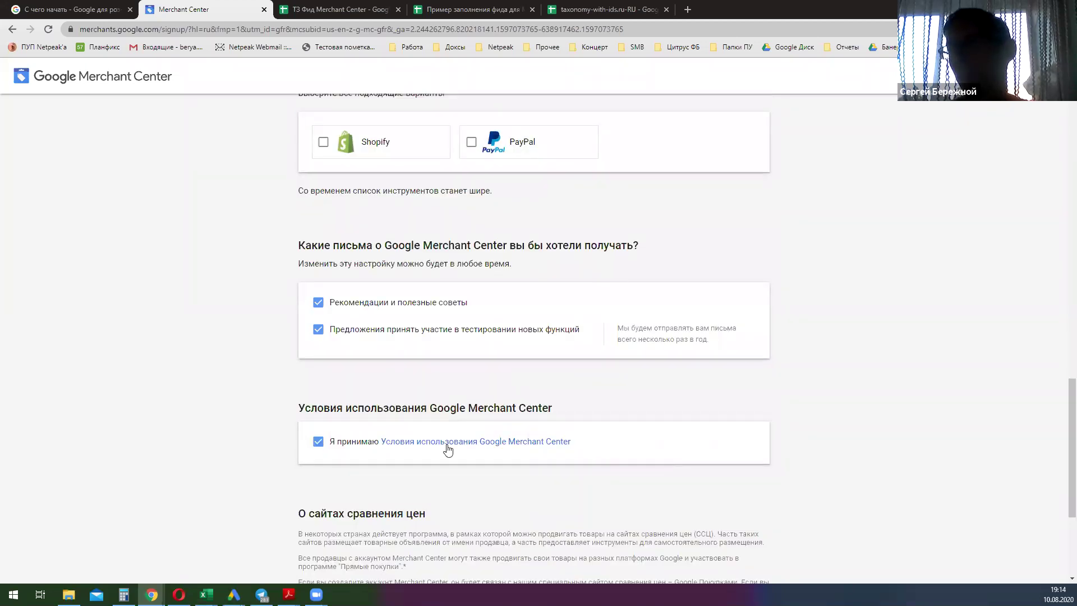
scroll(493, 447, down, 2)
scroll(493, 448, down, 2)
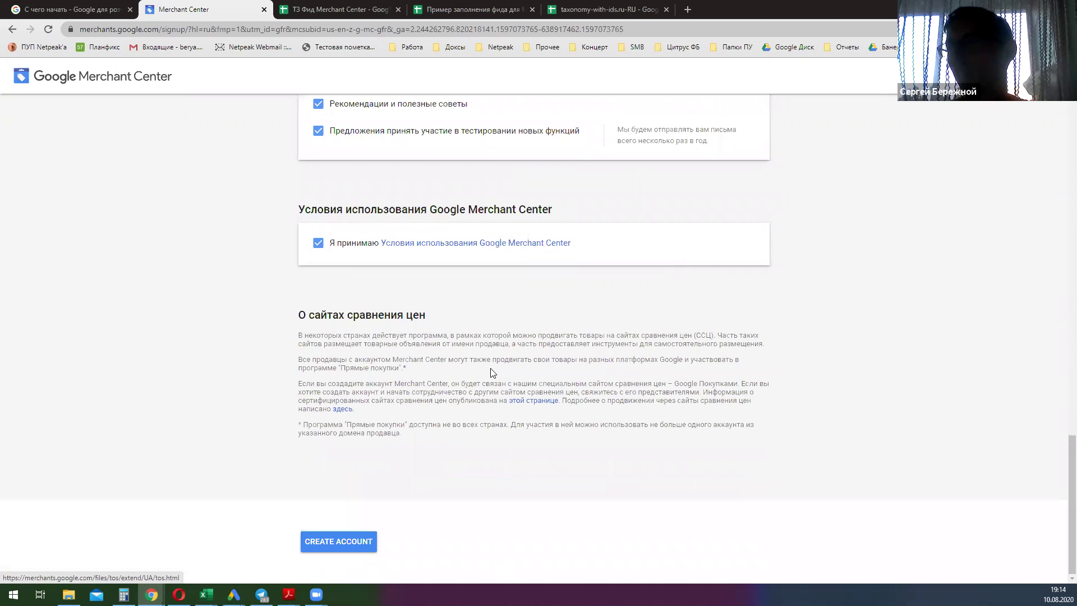
scroll(478, 395, up, 15)
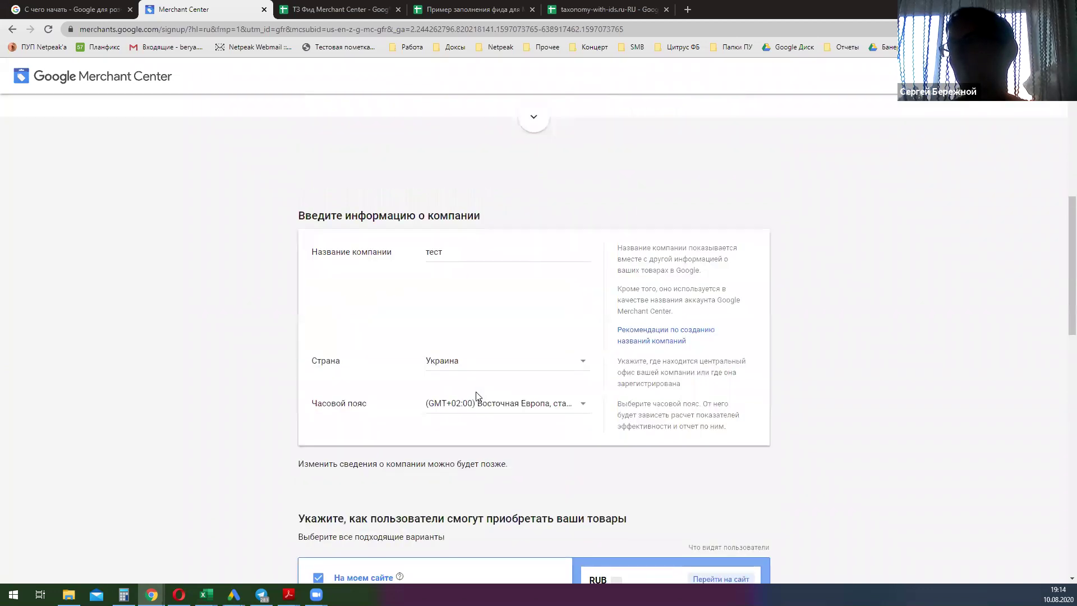
scroll(478, 397, down, 15)
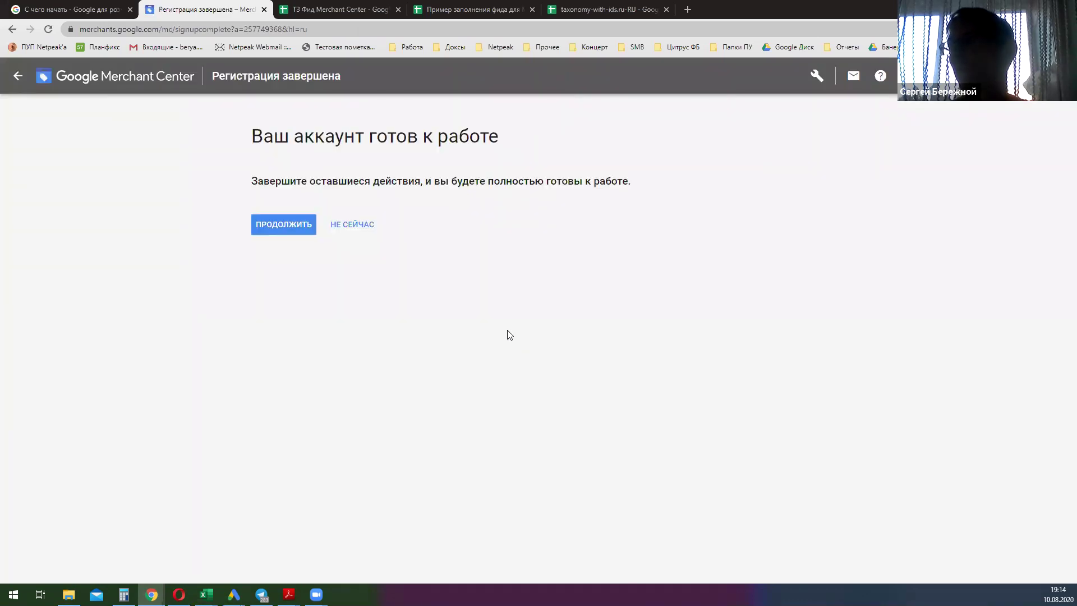
click(289, 233)
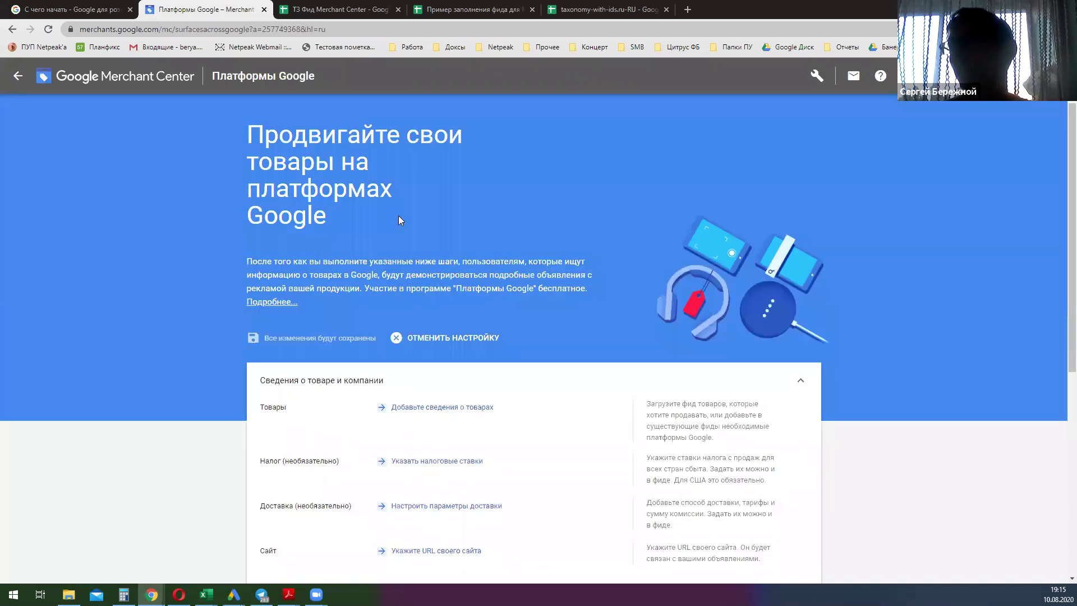
Step: Review the product and company information tasks and the rules on the Google platforms setup page
scroll(414, 209, down, 3)
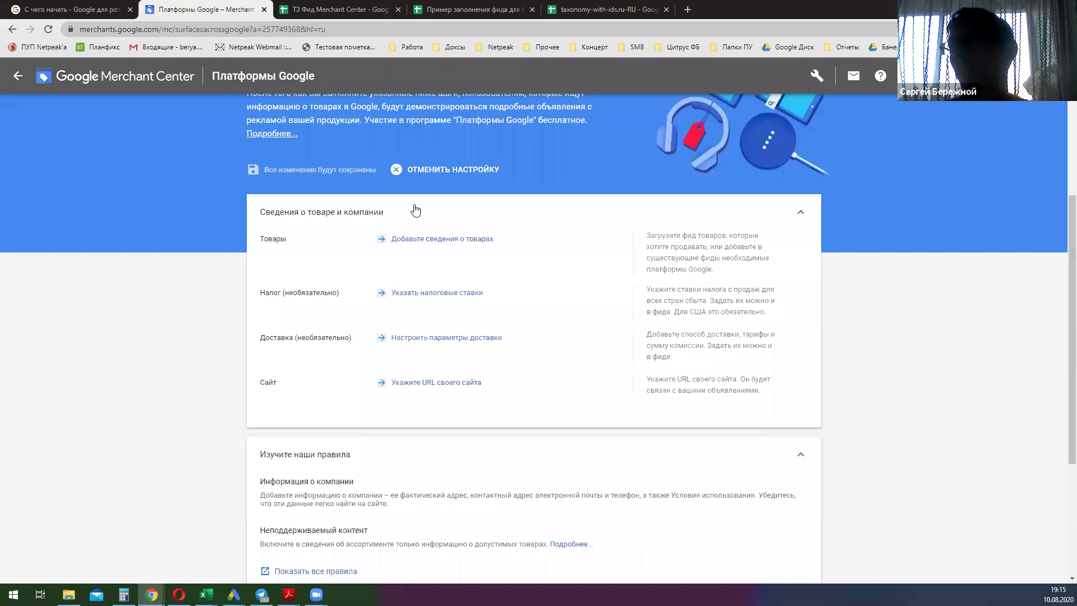
scroll(415, 210, up, 3)
scroll(383, 286, down, 1)
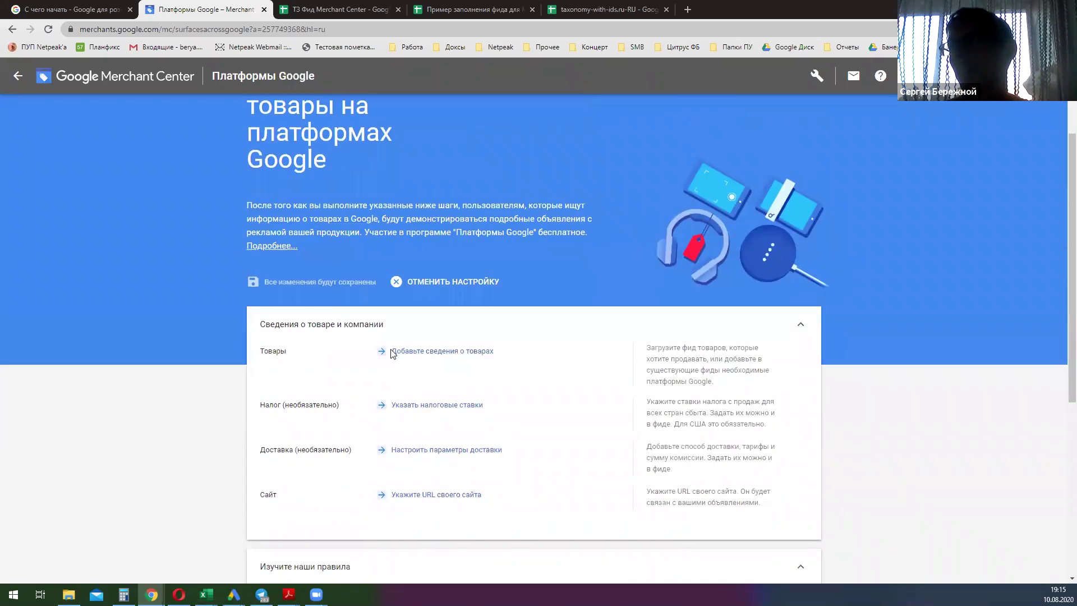
scroll(405, 354, down, 1)
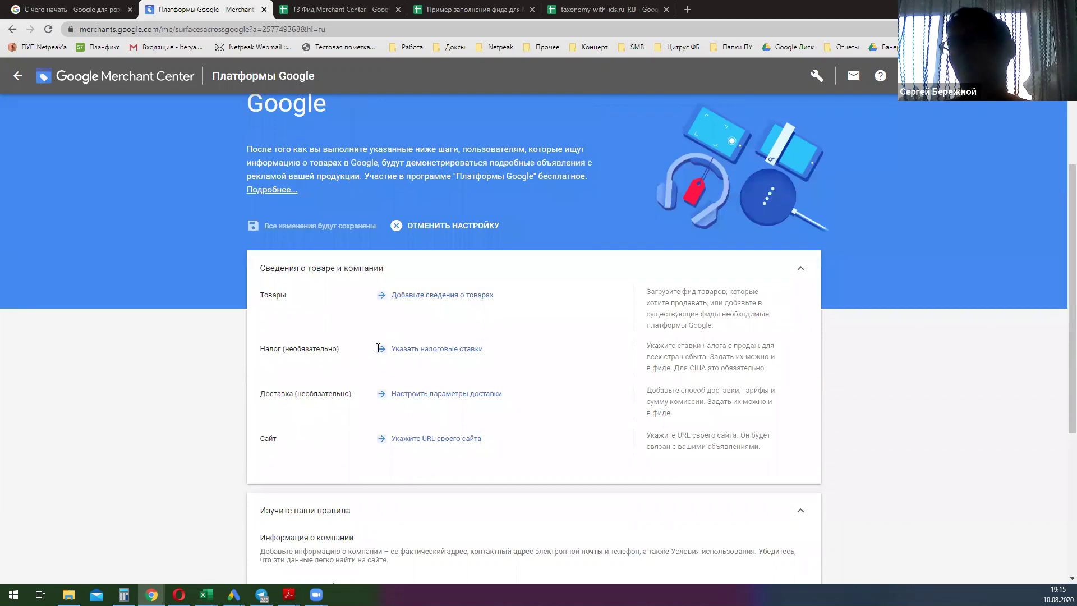
scroll(375, 352, down, 1)
scroll(375, 353, down, 2)
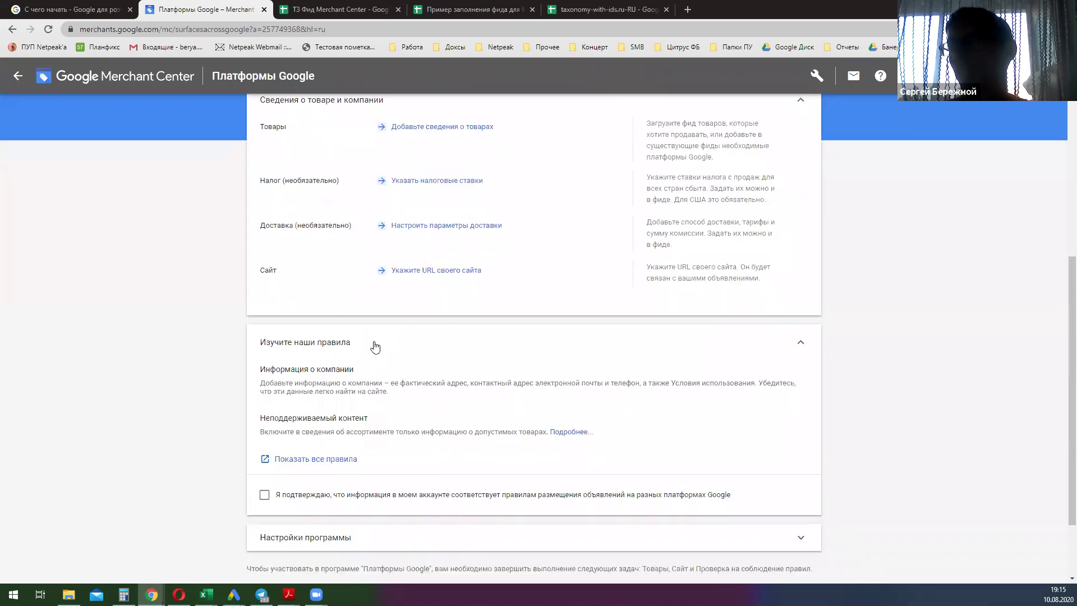
scroll(374, 345, down, 1)
scroll(372, 344, up, 2)
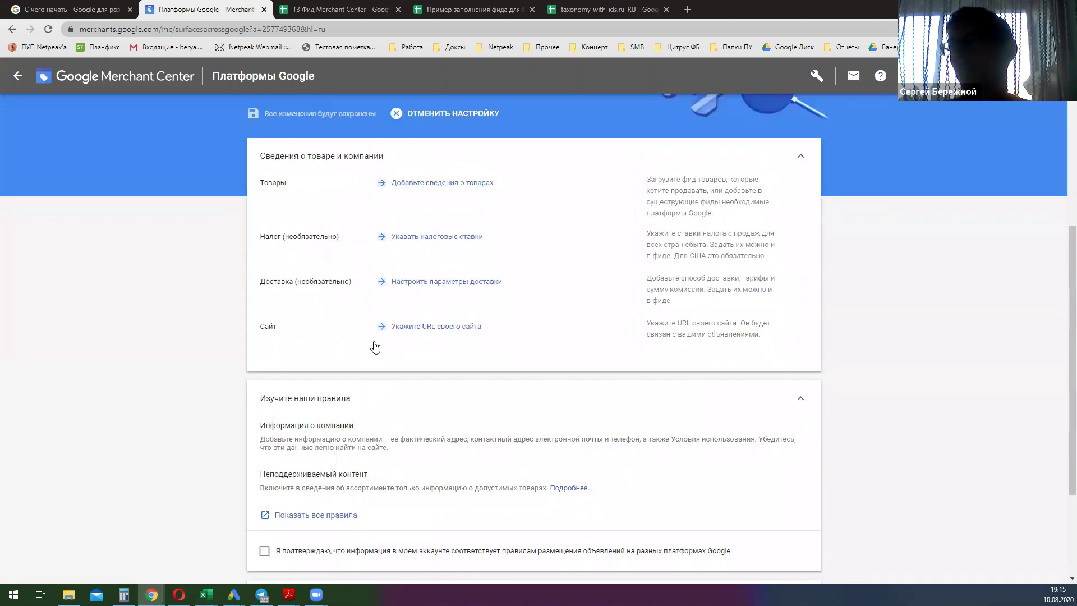
Step: Open the website URL setup and try to save rozetka.ua as the store's site
click(404, 328)
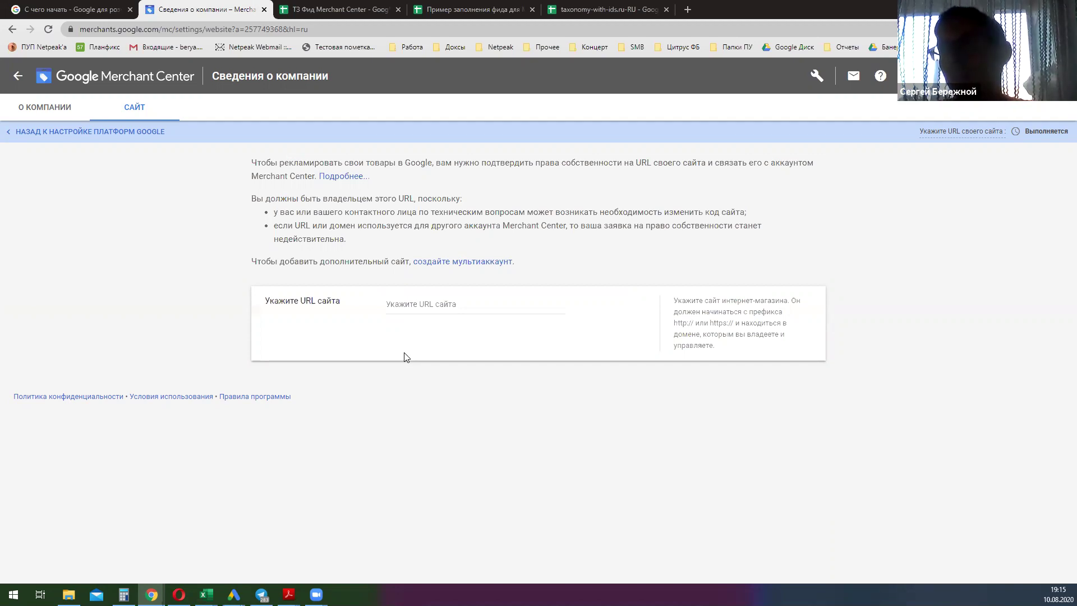
click(419, 308)
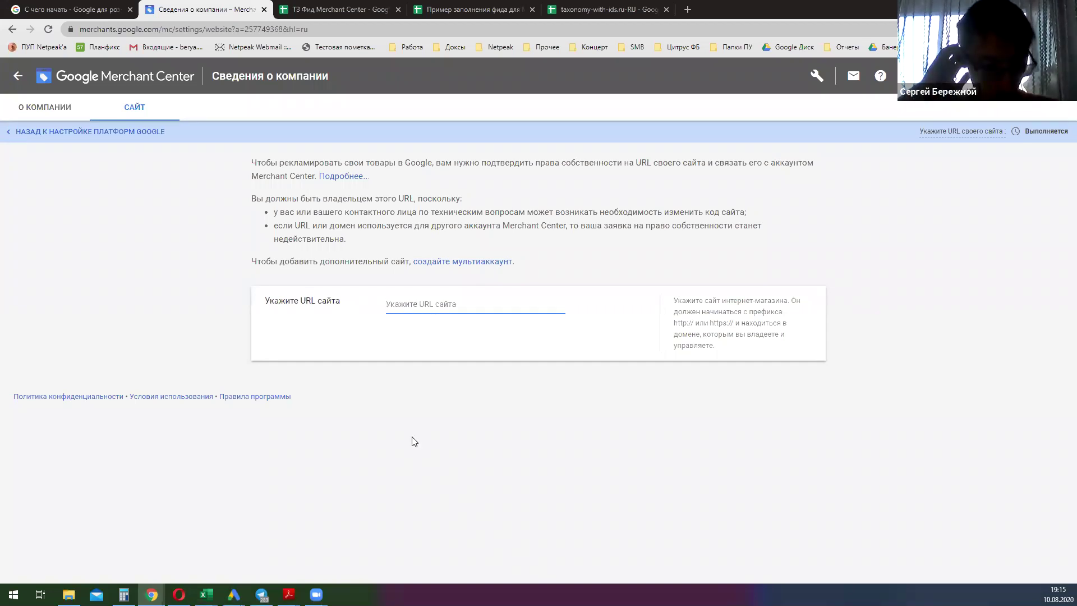
text(roze)
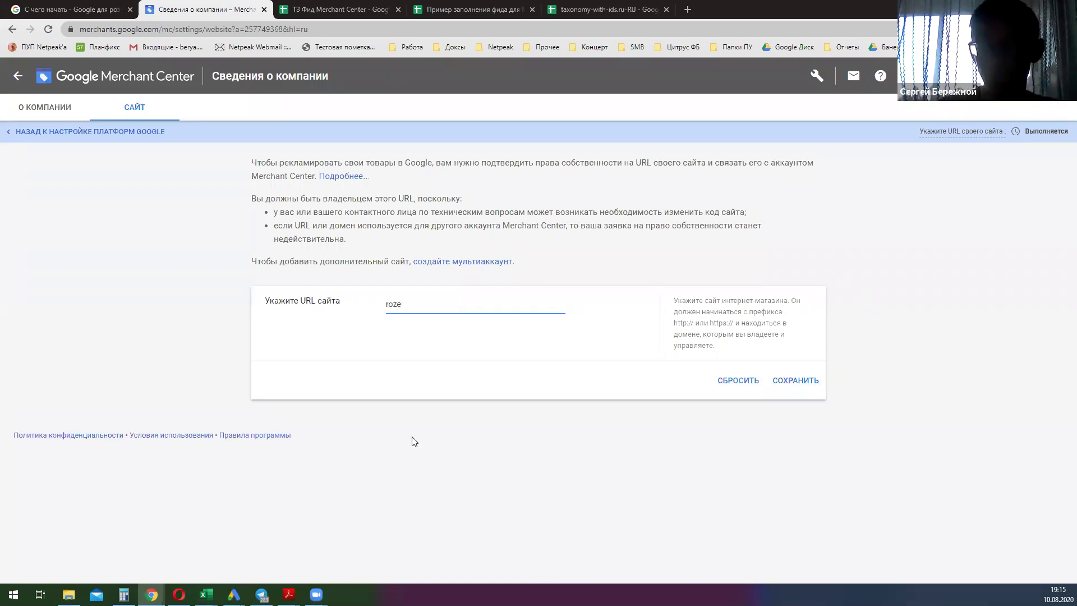
text(tka.ua)
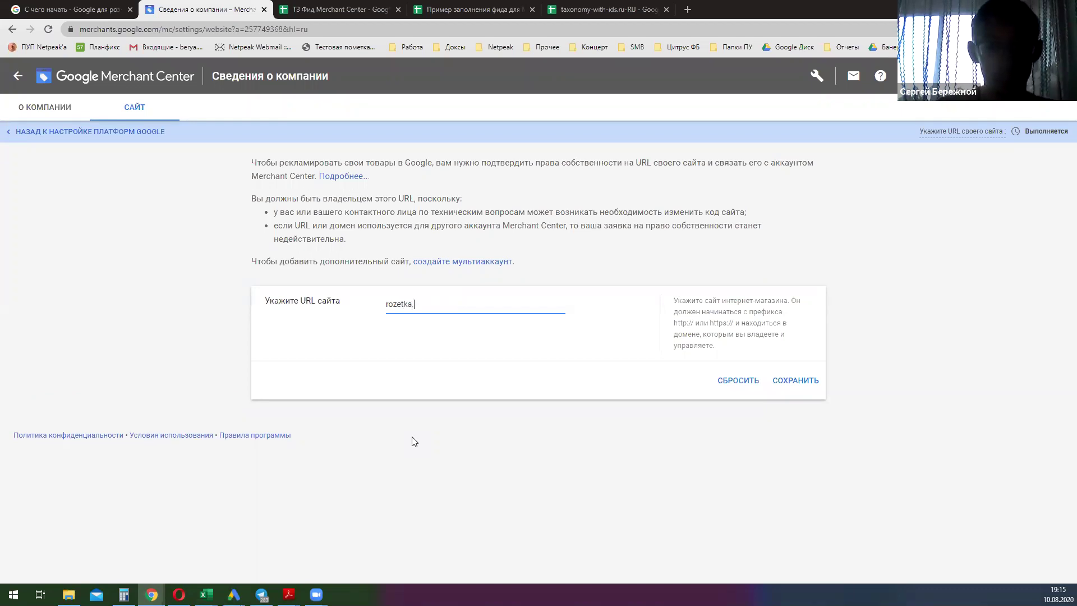
click(784, 383)
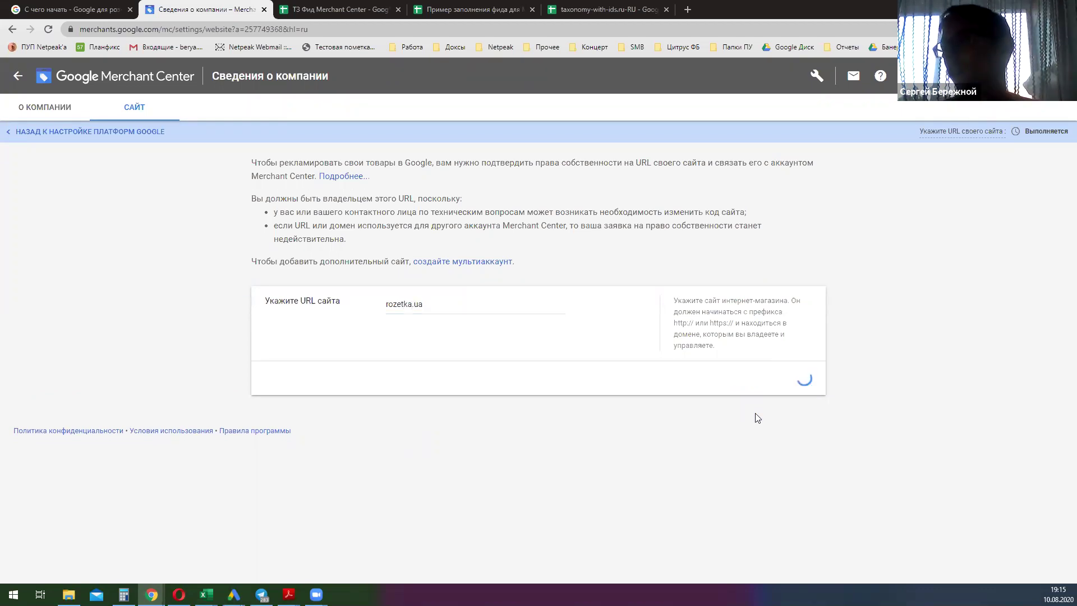
click(386, 307)
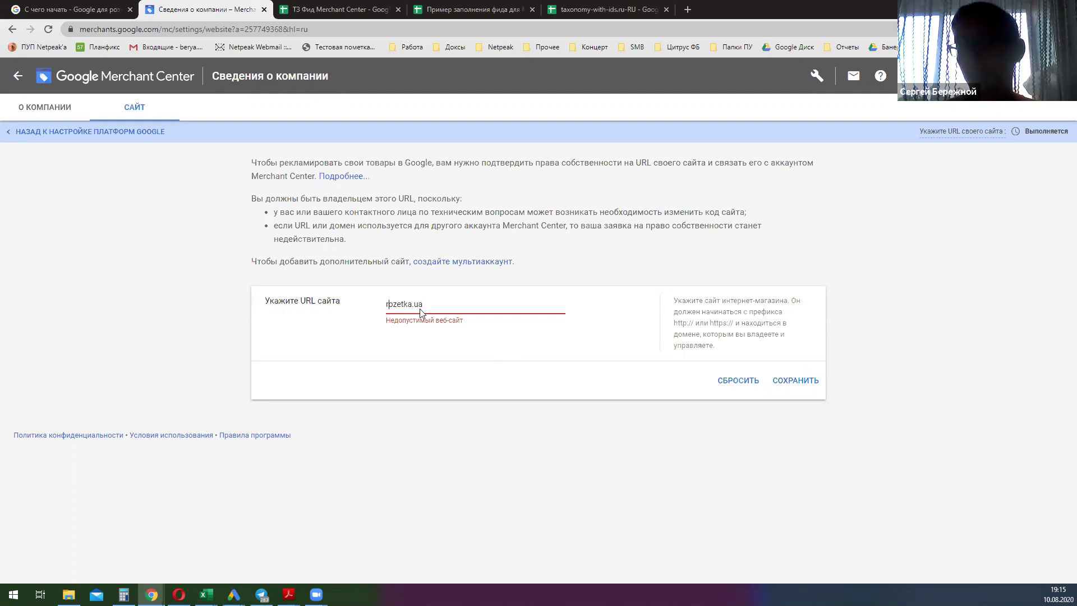
text(https^//)
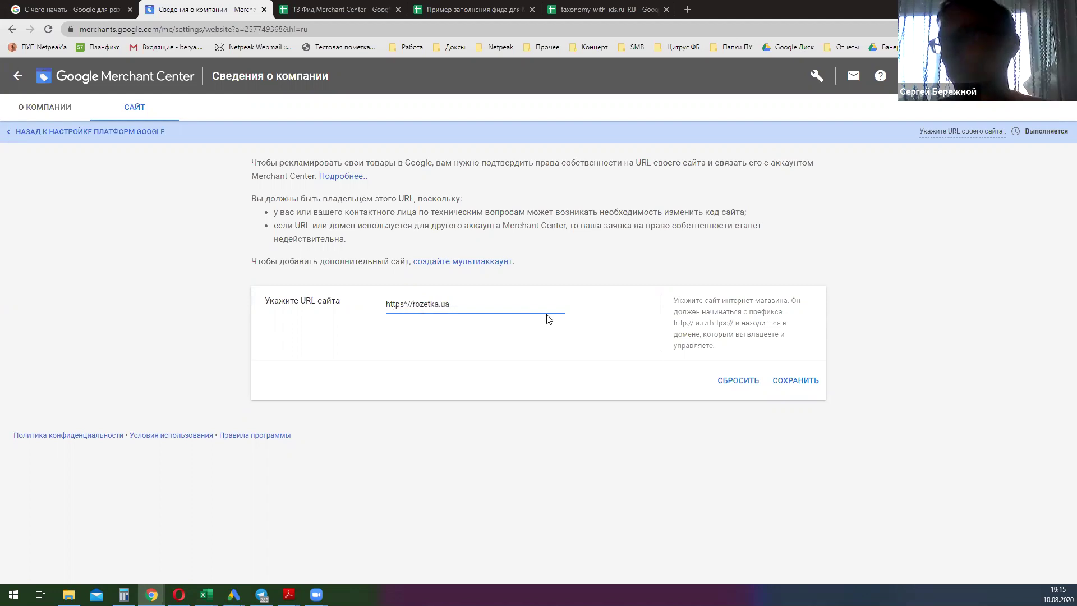
key(BackSpace)
text(:\)
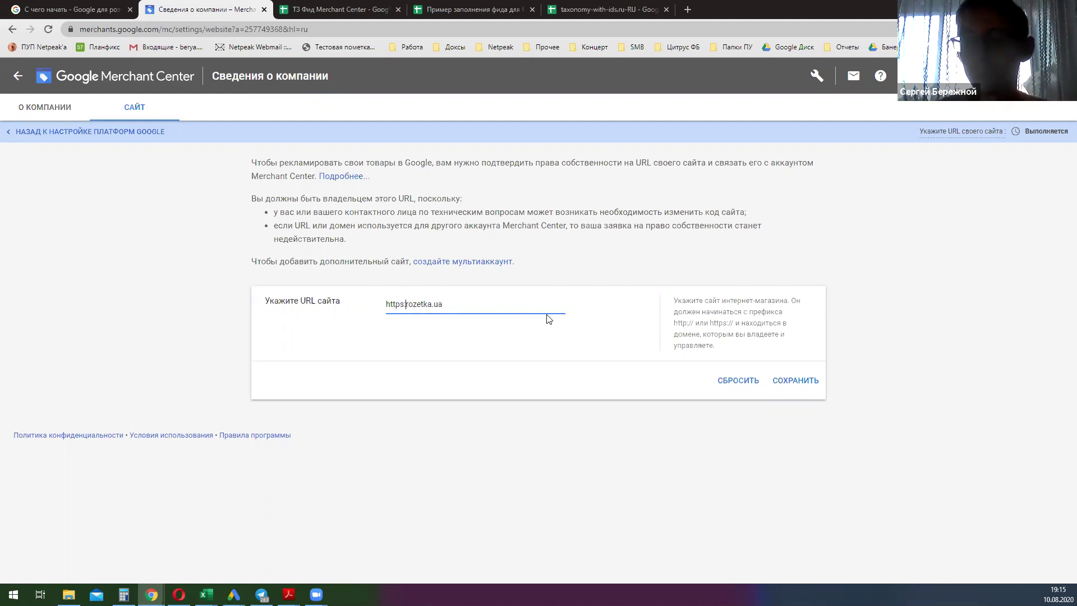
key(BackSpace)
text(//)
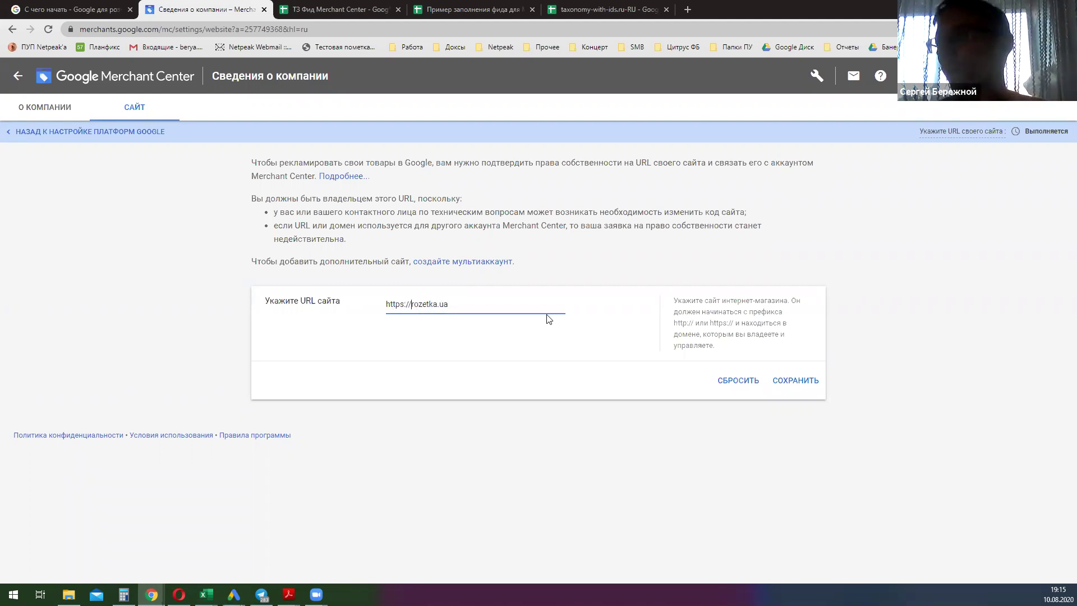
click(789, 390)
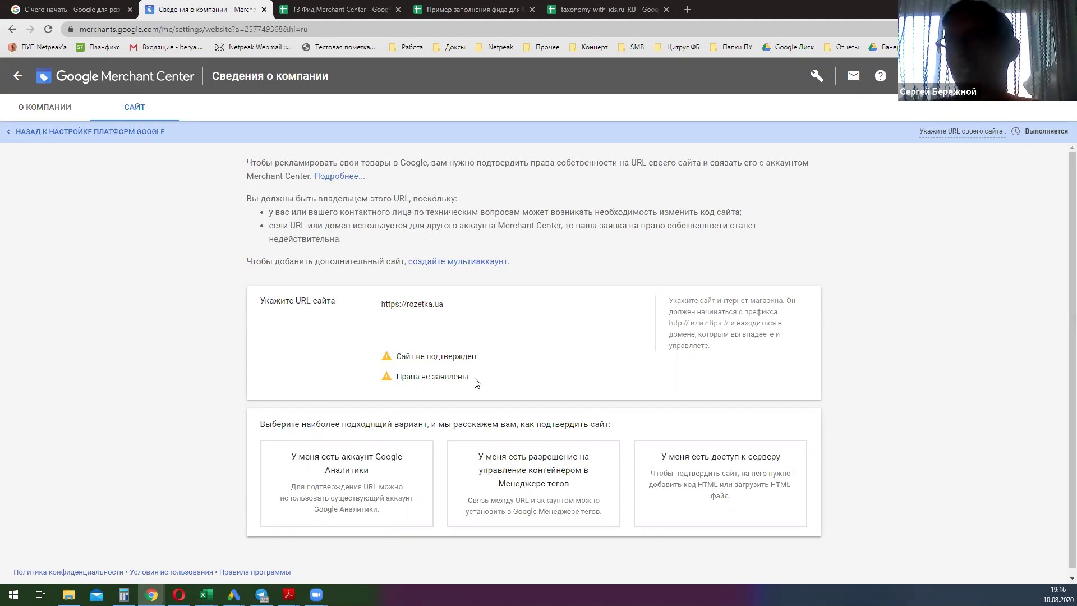
Step: Select the Google Analytics account option as the site verification method and view its instructions
click(373, 454)
scroll(374, 453, down, 2)
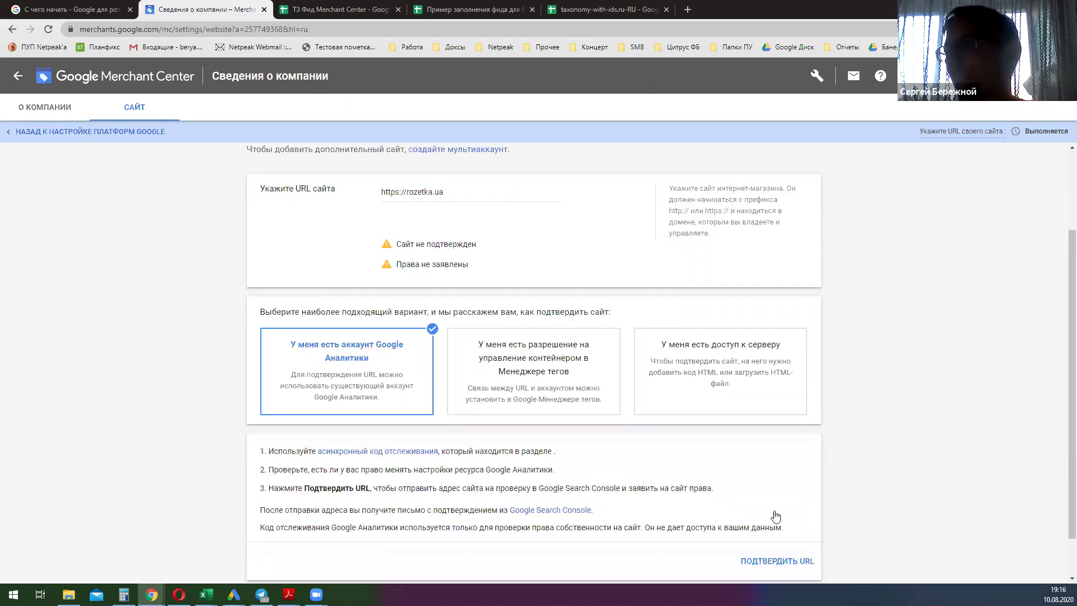
Step: Read the Google Analytics verification instructions and compare them with those of the Tag Manager container option
scroll(777, 518, down, 1)
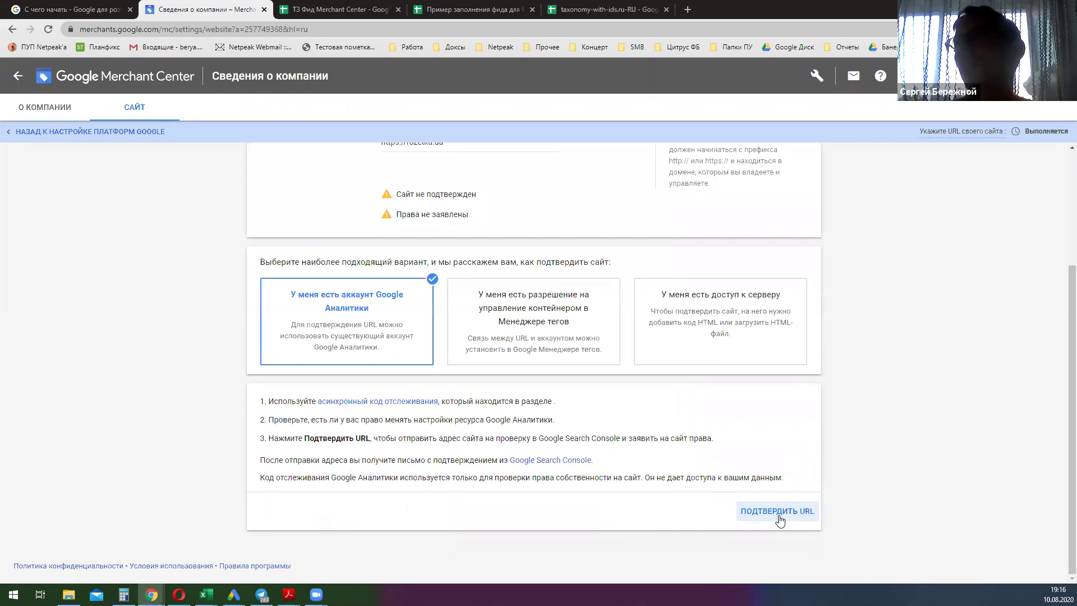
scroll(540, 329, up, 1)
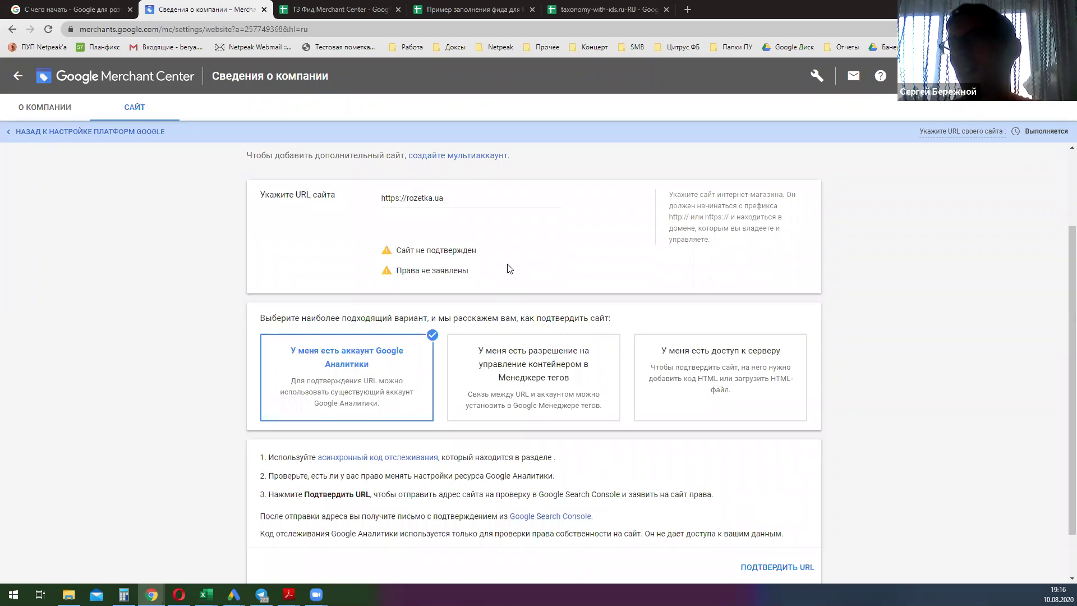
click(519, 380)
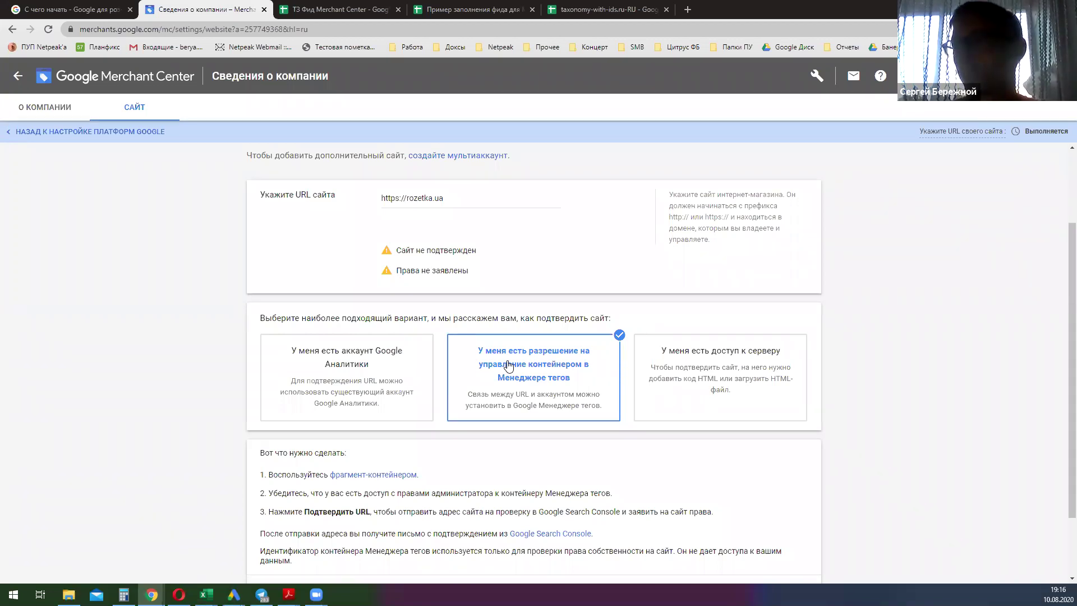
scroll(508, 366, down, 2)
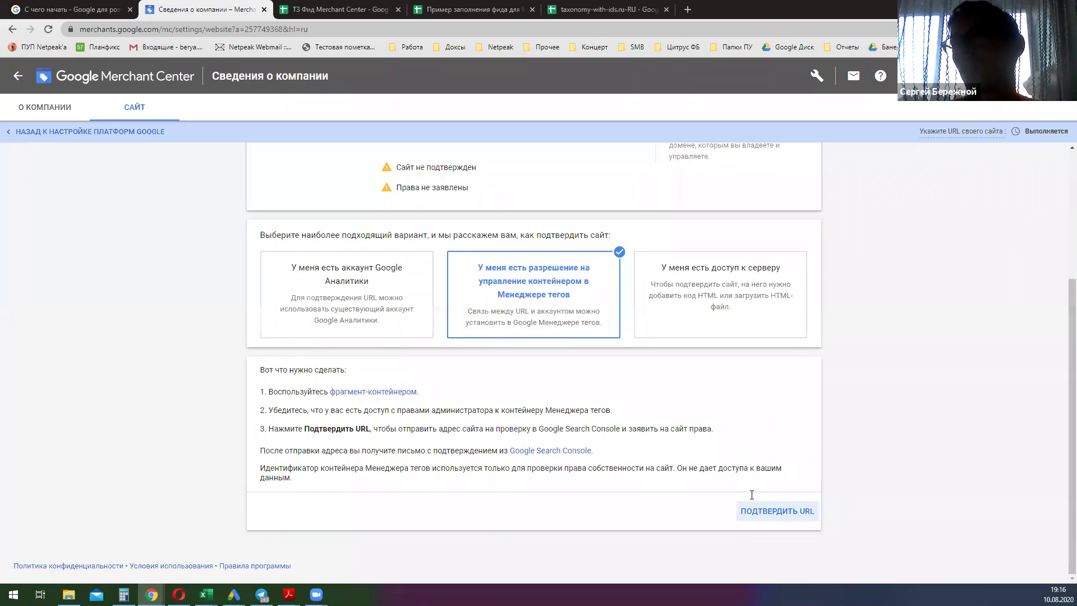
scroll(505, 364, up, 2)
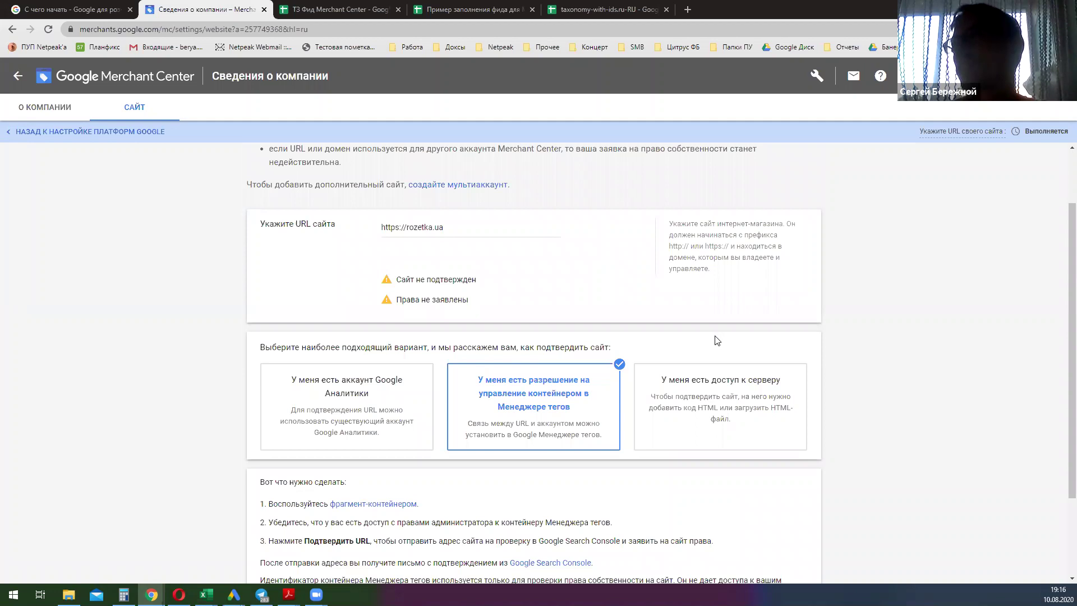
Step: Choose the server access verification option and highlight the HTML meta tag to add to the site's home page
click(705, 405)
scroll(710, 405, down, 1)
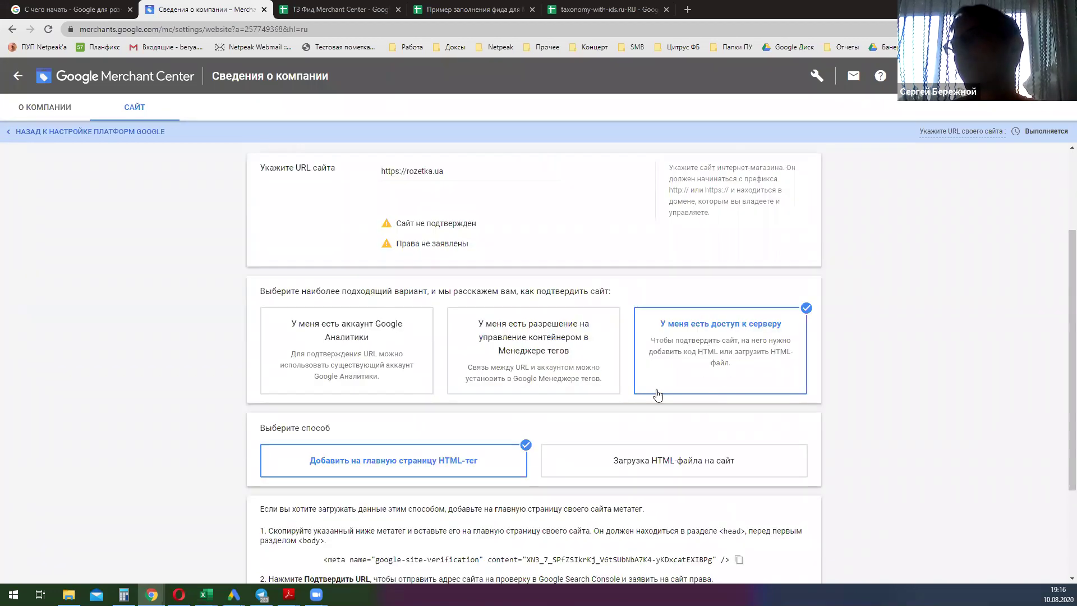
scroll(765, 356, down, 2)
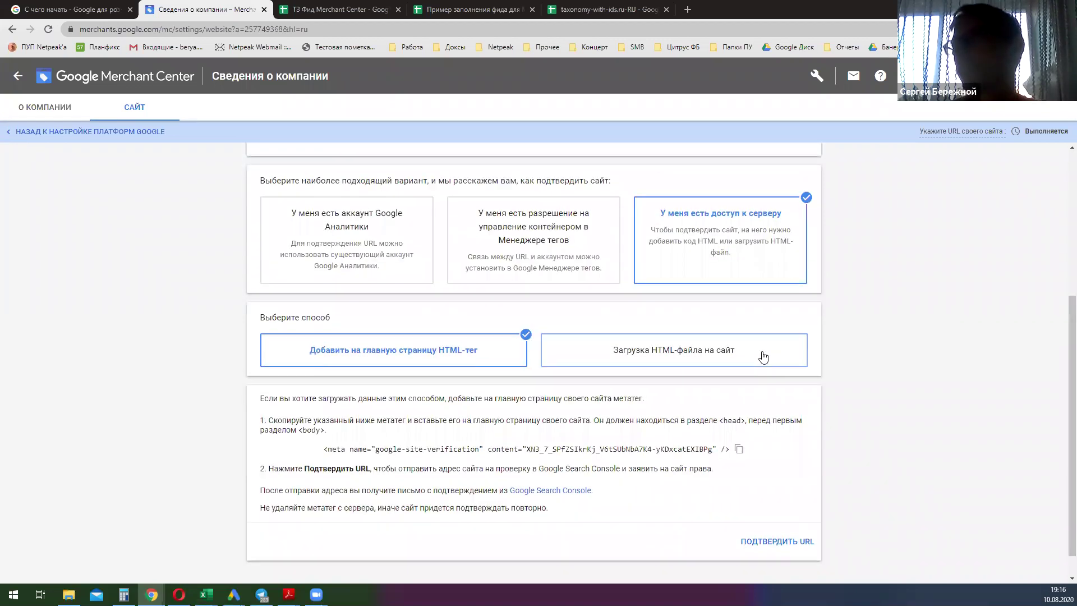
scroll(702, 313, up, 1)
scroll(550, 372, down, 1)
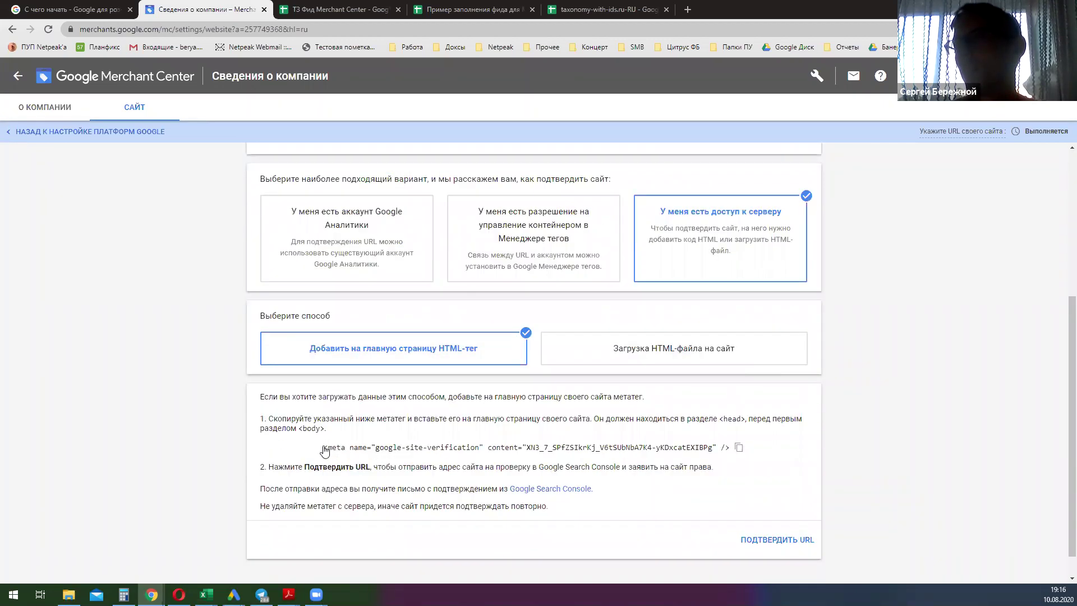
drag(324, 449, 732, 443)
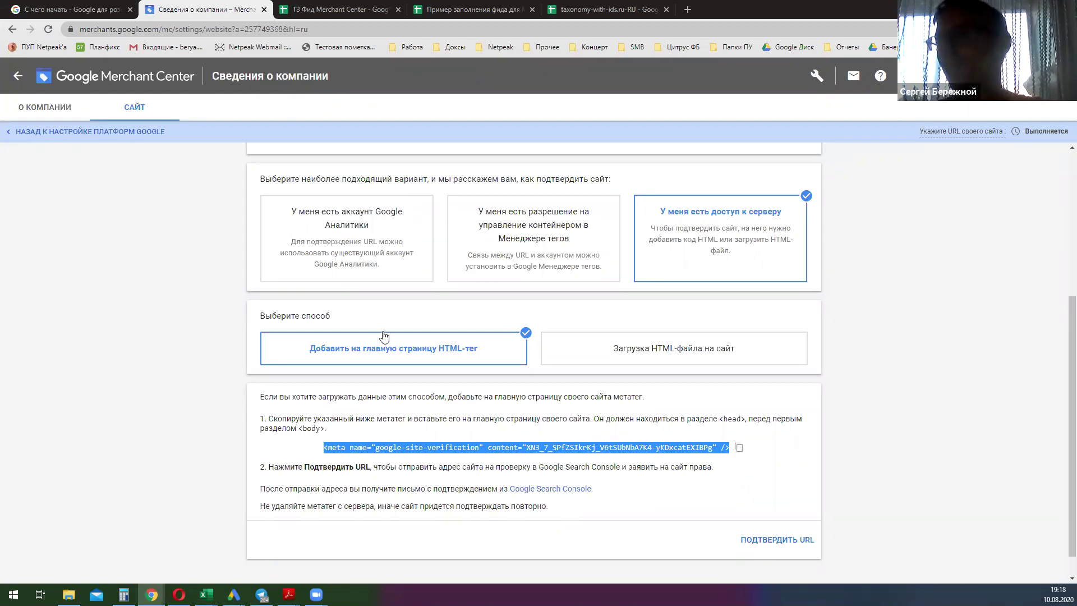
scroll(384, 337, down, 1)
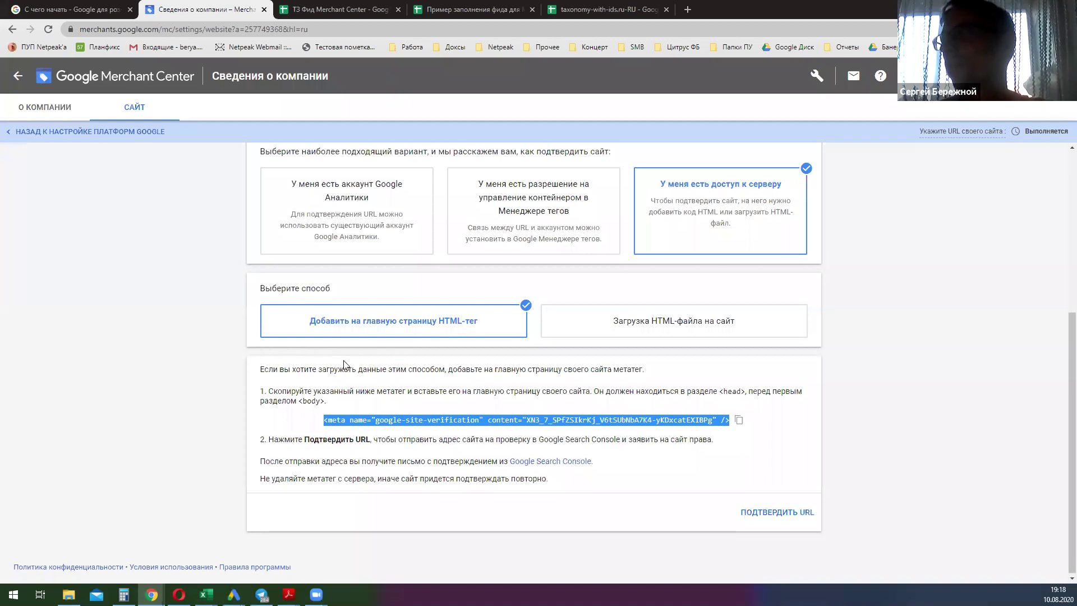
Step: Leave site verification, reopen the company information from the tools and review its business, address, support contact and website settings
scroll(337, 348, up, 5)
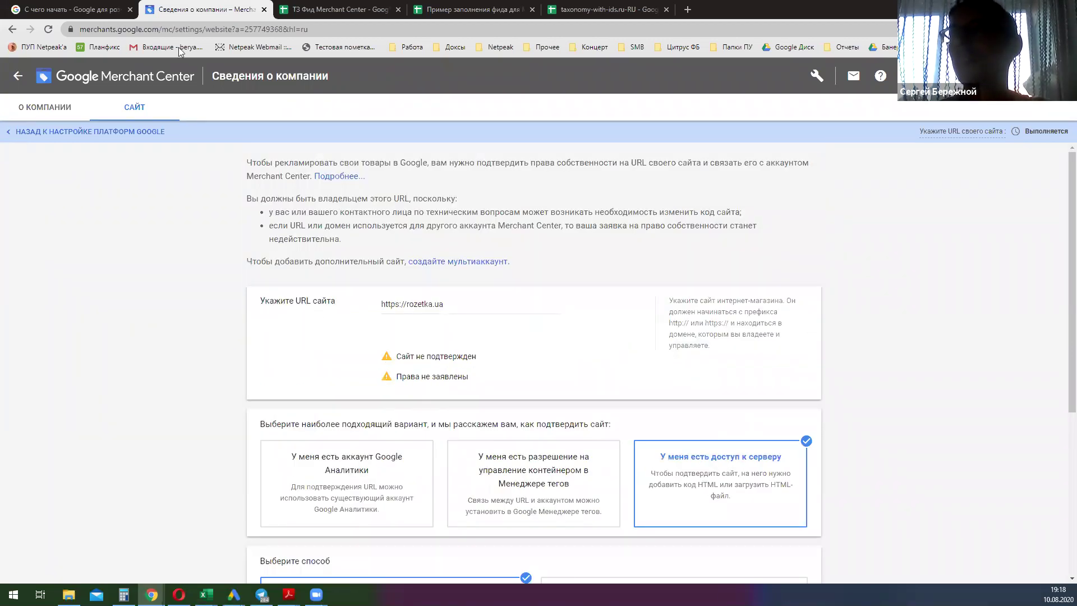
click(18, 76)
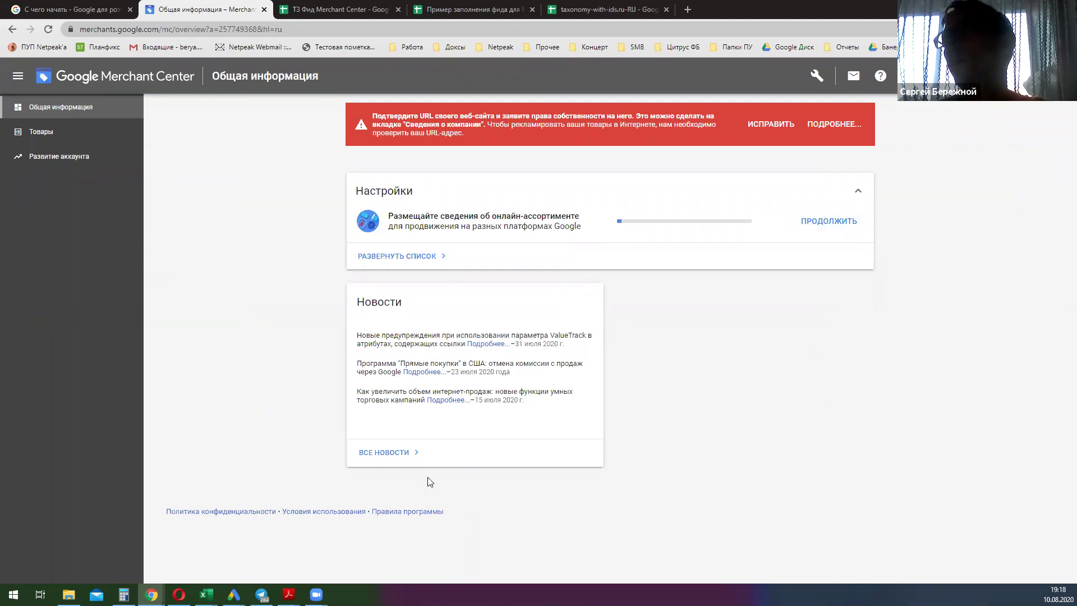
click(807, 77)
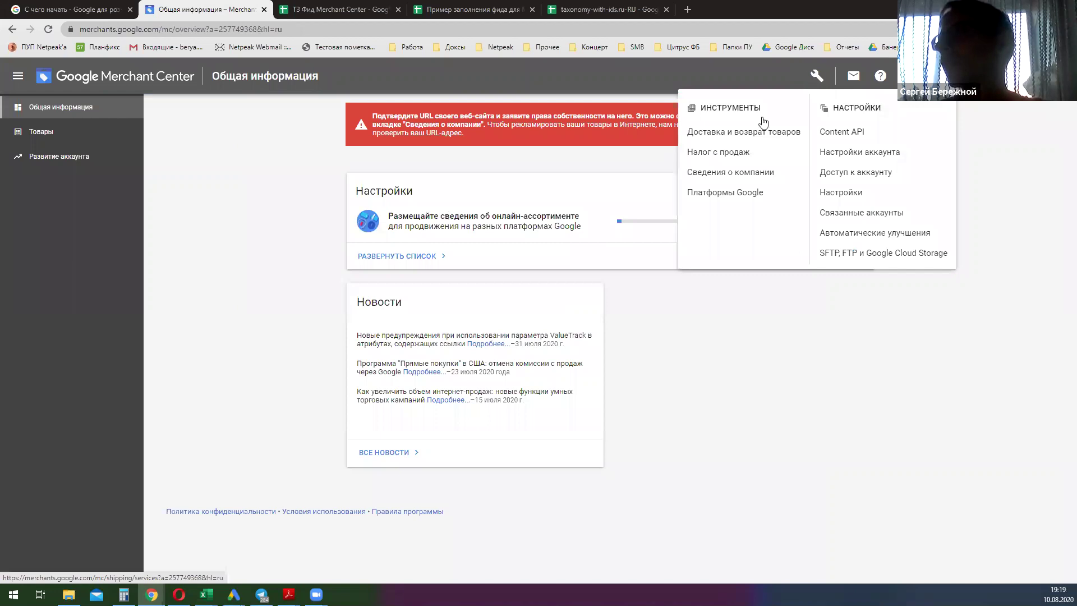
click(739, 177)
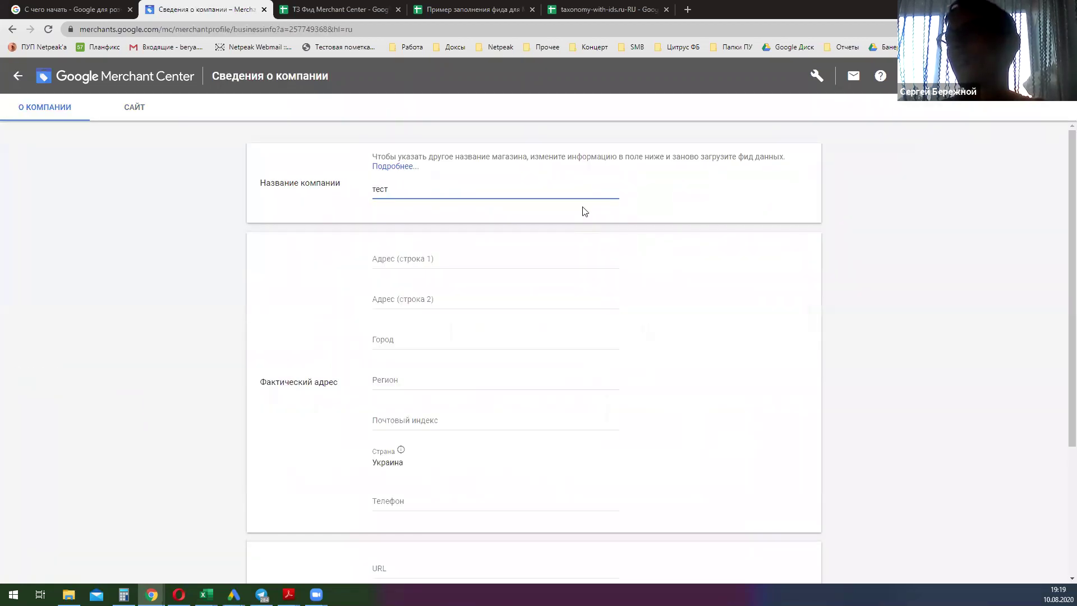
scroll(511, 264, down, 3)
scroll(443, 281, up, 3)
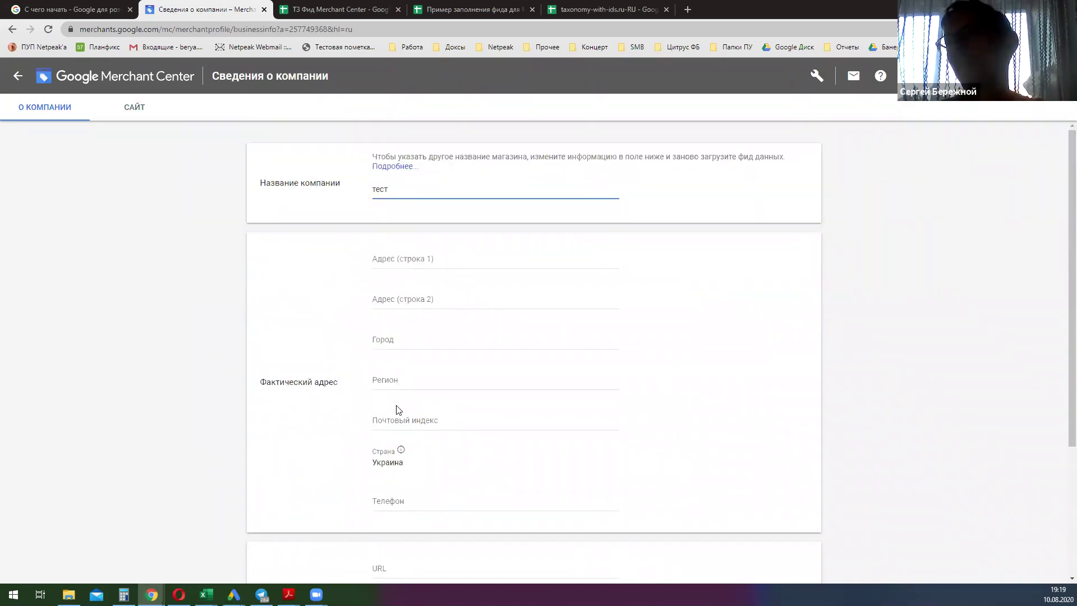
scroll(397, 409, down, 3)
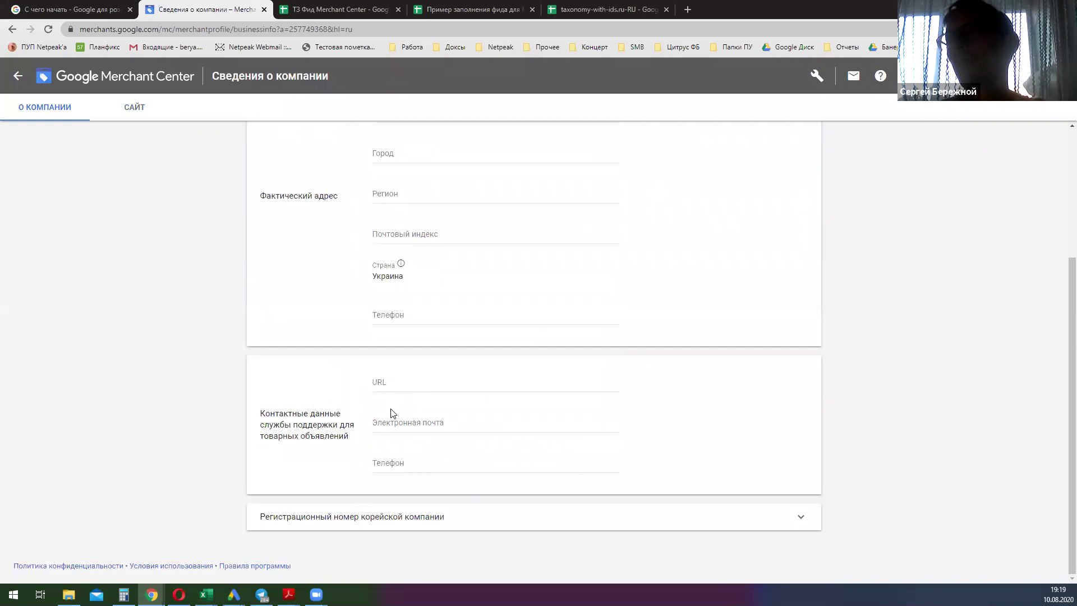
scroll(391, 413, up, 3)
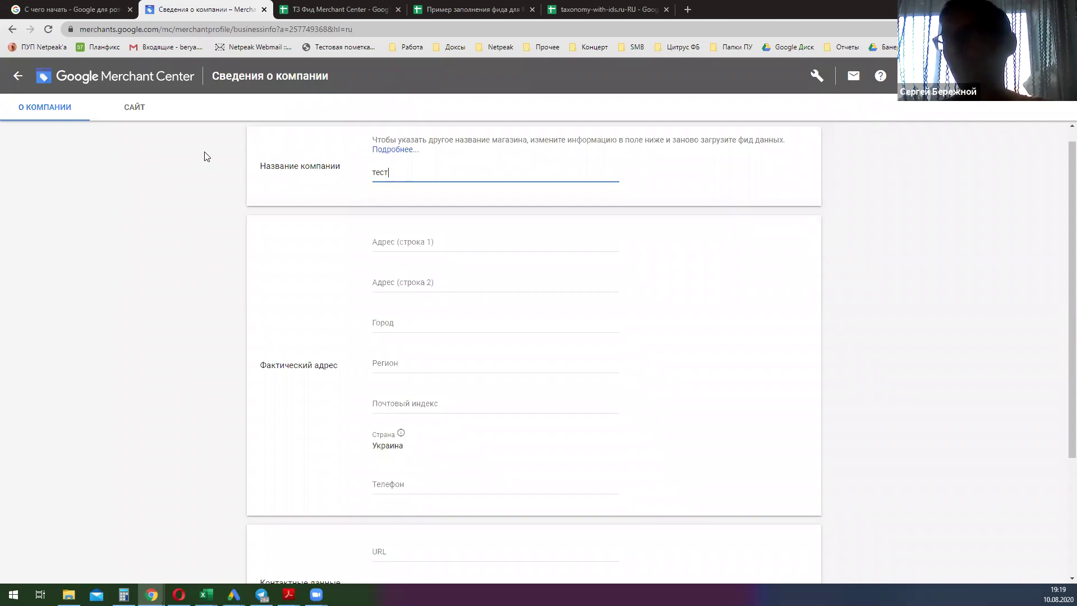
click(137, 107)
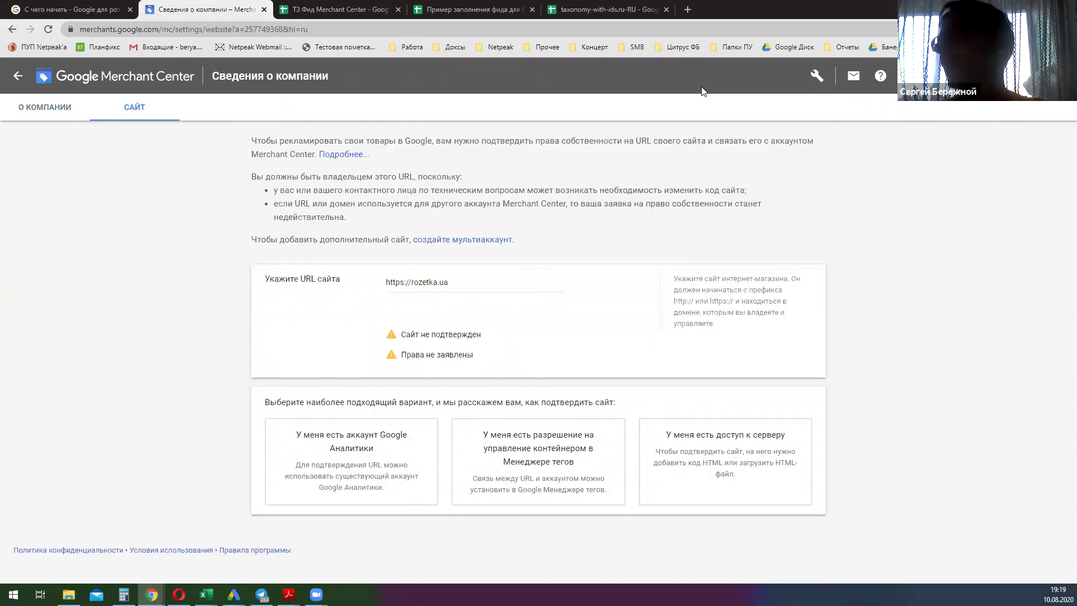
Step: Start a new shipping service named Новая почта with Украина as its service area
click(817, 77)
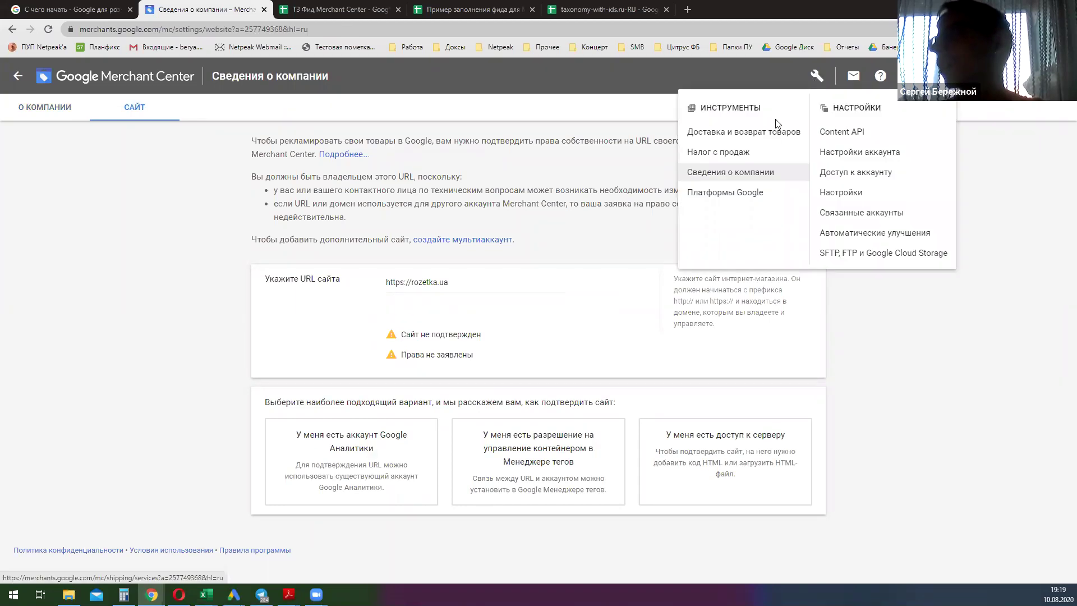
click(767, 135)
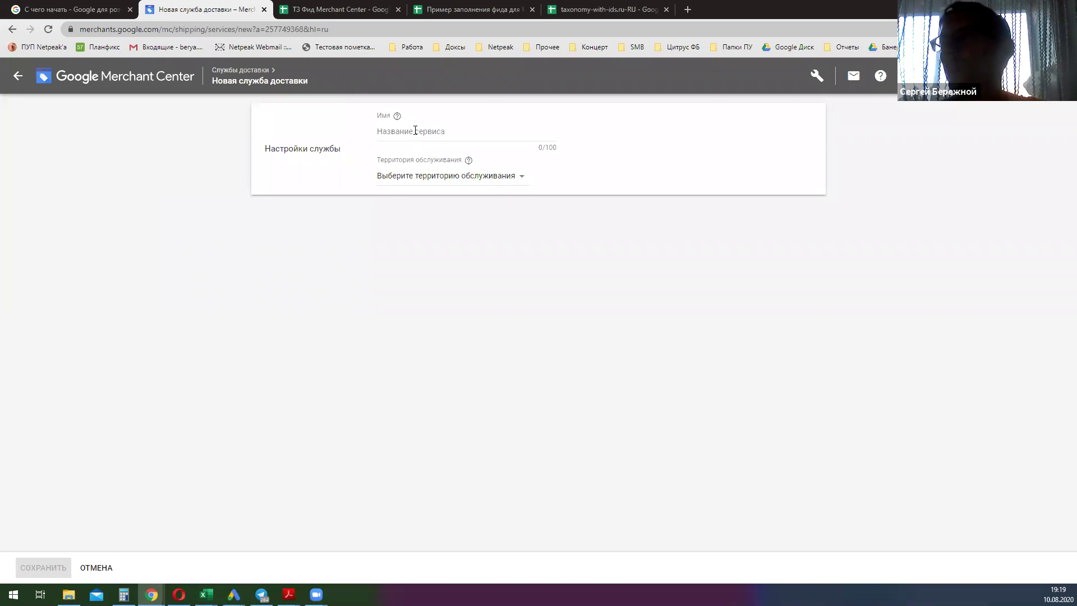
click(415, 130)
text(Yjdfz)
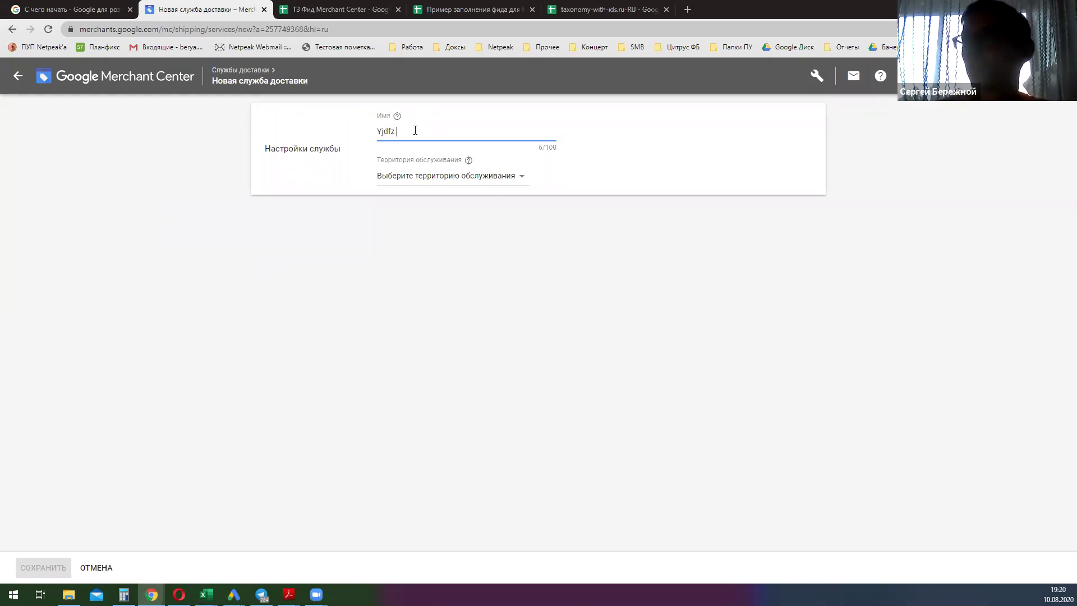
key(BackSpace)
key(BackSpace)
key(BackSpace)
key(BackSpace)
key(BackSpace)
text(Новая почта)
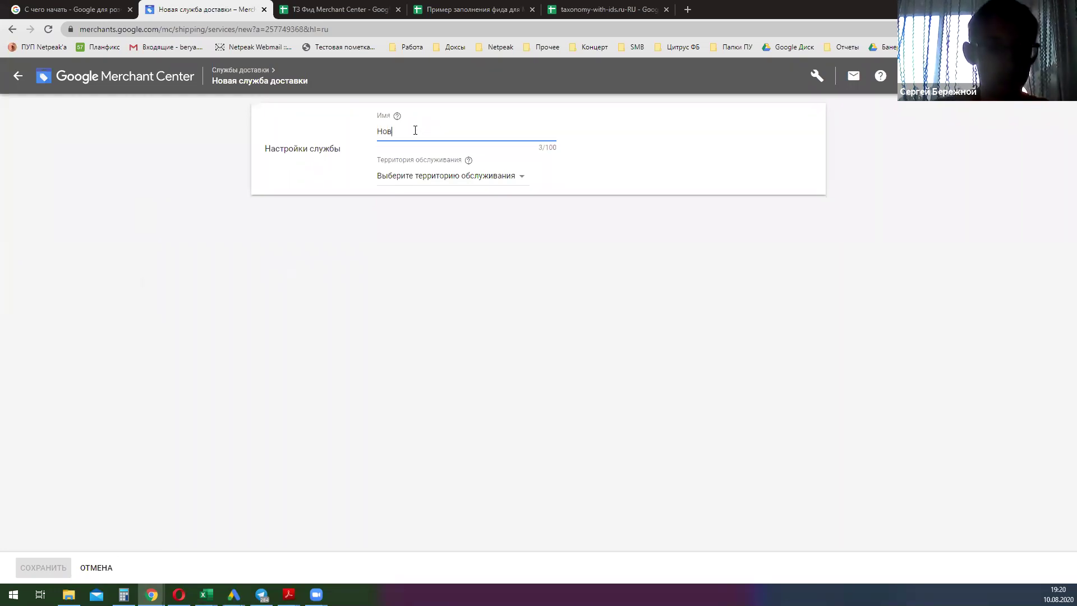
click(439, 176)
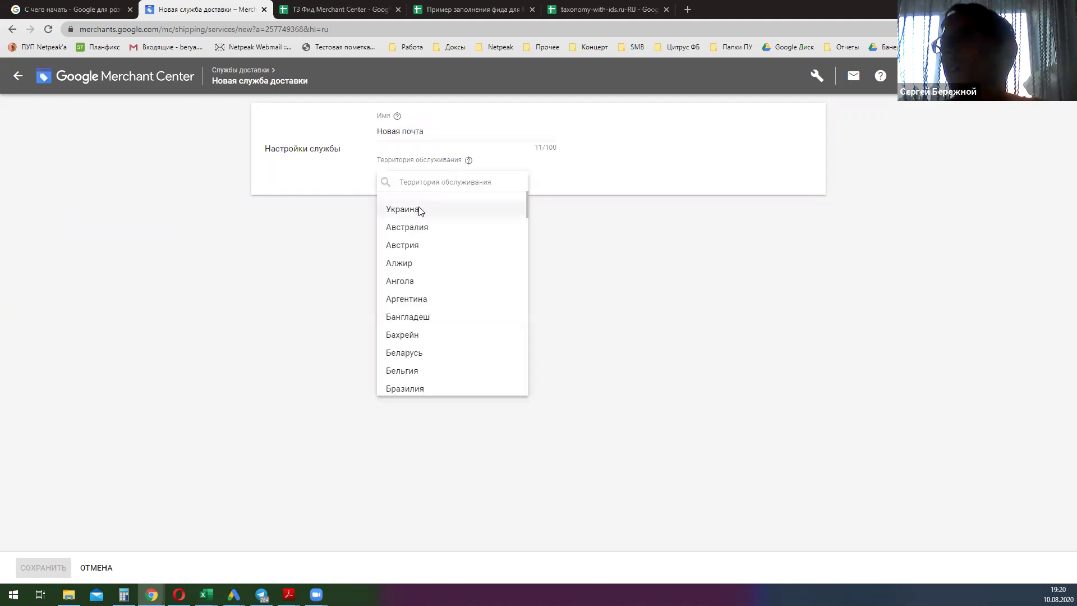
click(418, 210)
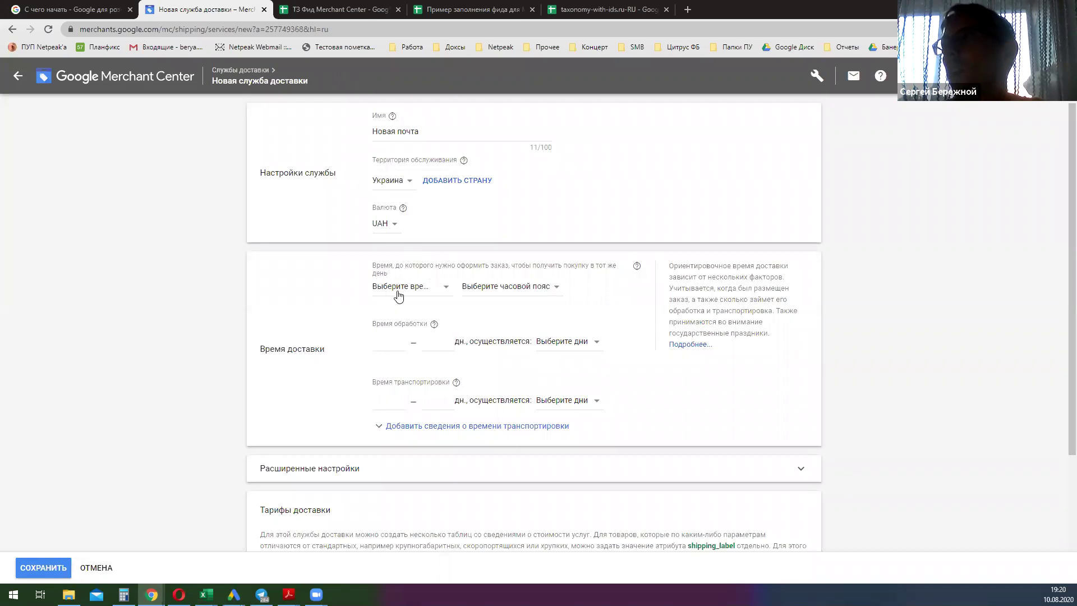
Step: Review the new service's order cutoff, delivery time and shipping rate settings and leave it without saving
click(422, 296)
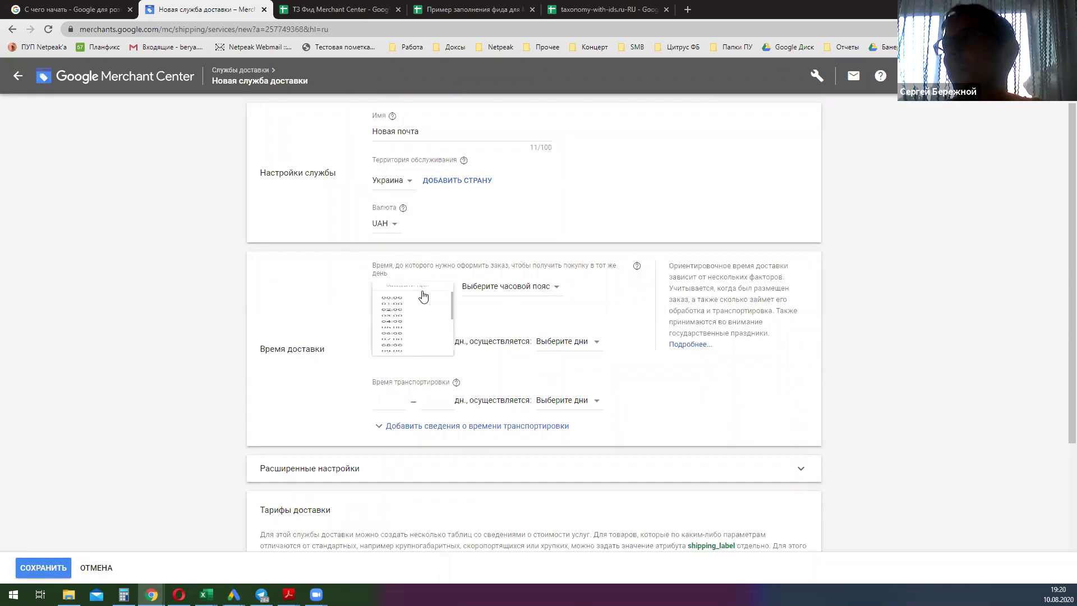
click(344, 295)
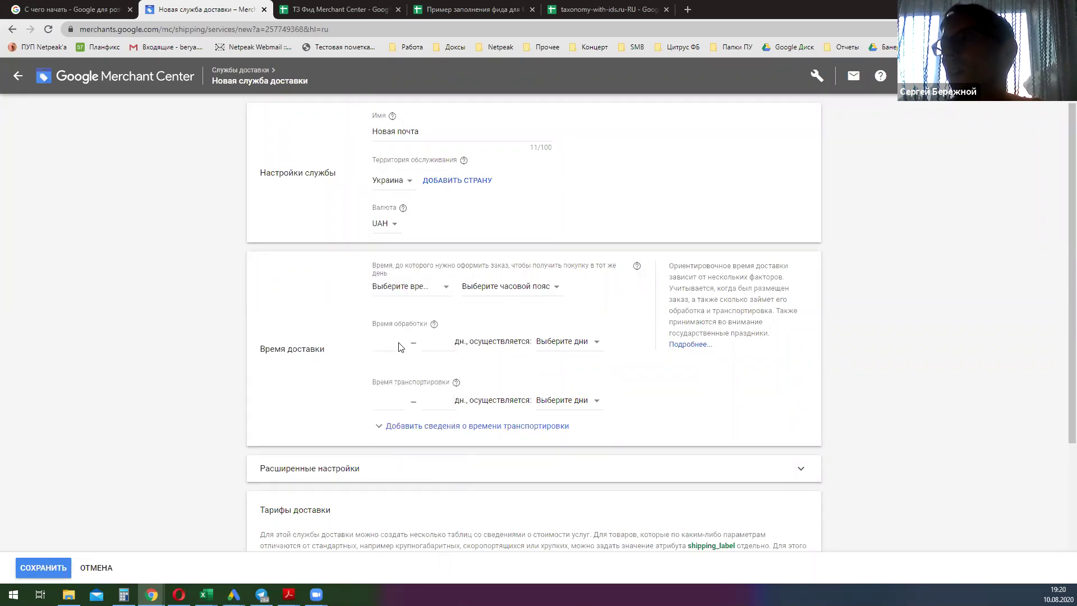
scroll(440, 362, down, 1)
scroll(386, 358, down, 2)
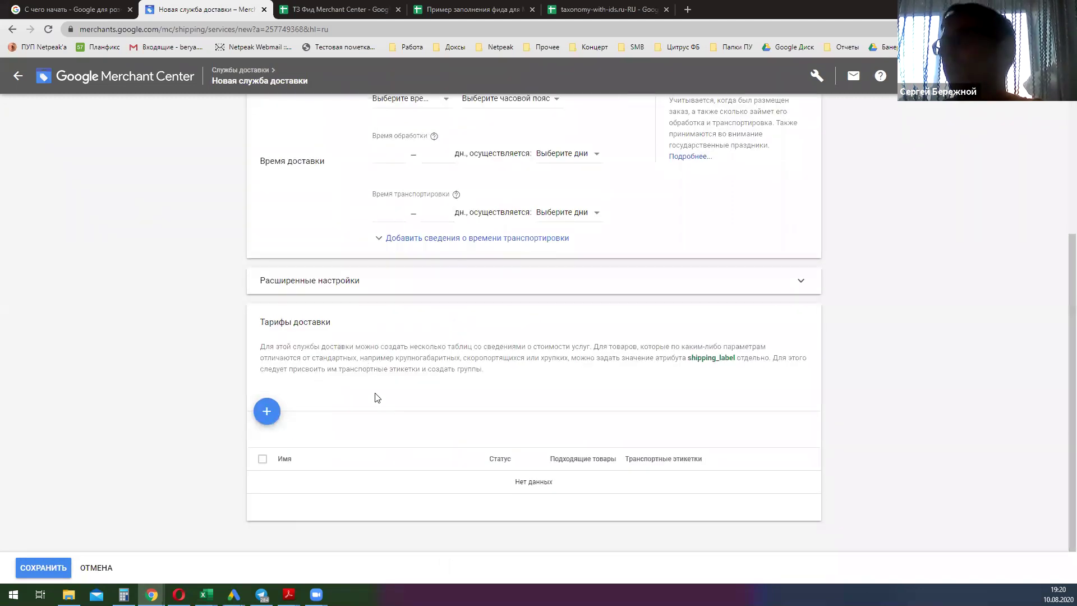
scroll(384, 421, up, 3)
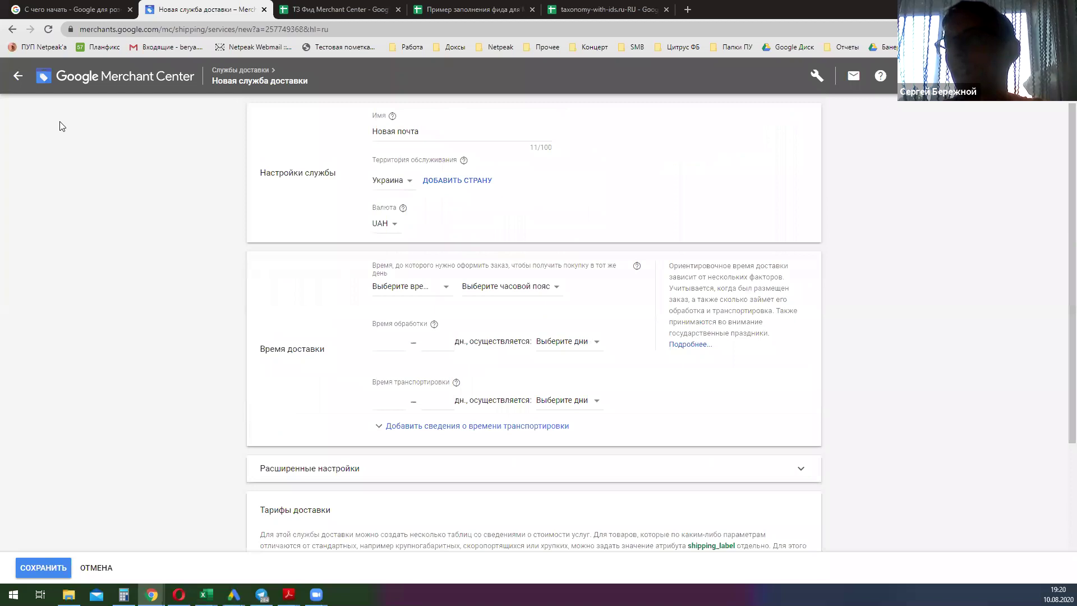
click(27, 78)
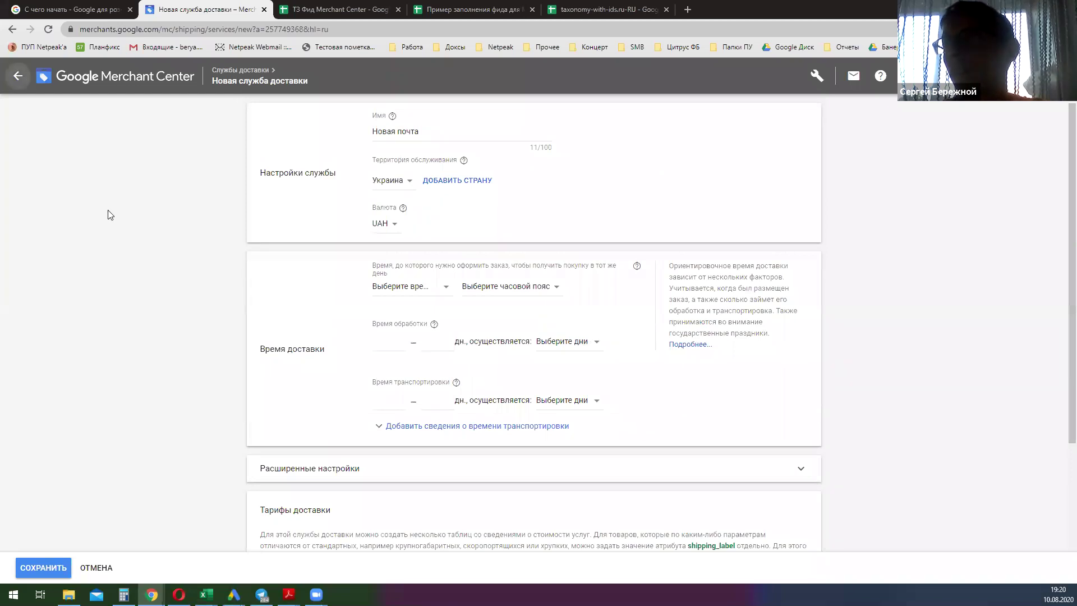
click(670, 358)
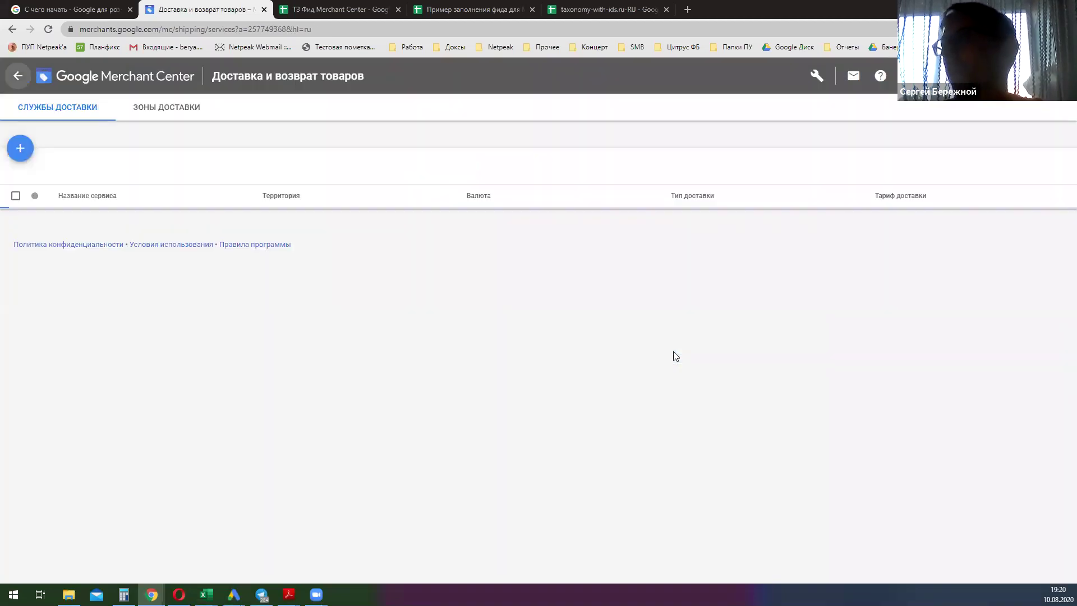
Step: Start a new delivery zone named Новая почта, check the countries offered for postal codes and leave it without saving
click(136, 112)
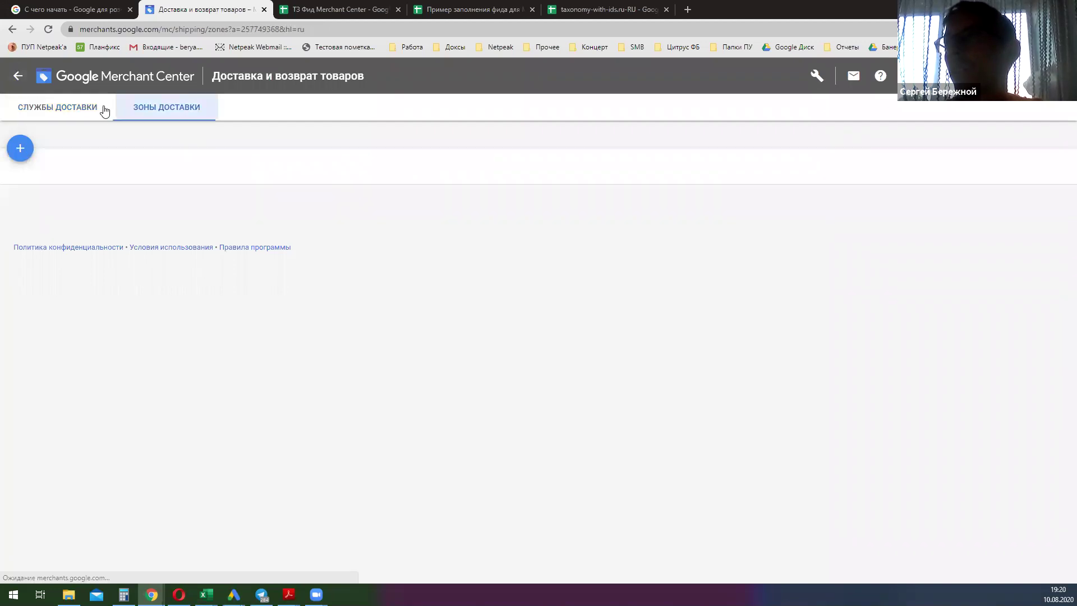
click(20, 147)
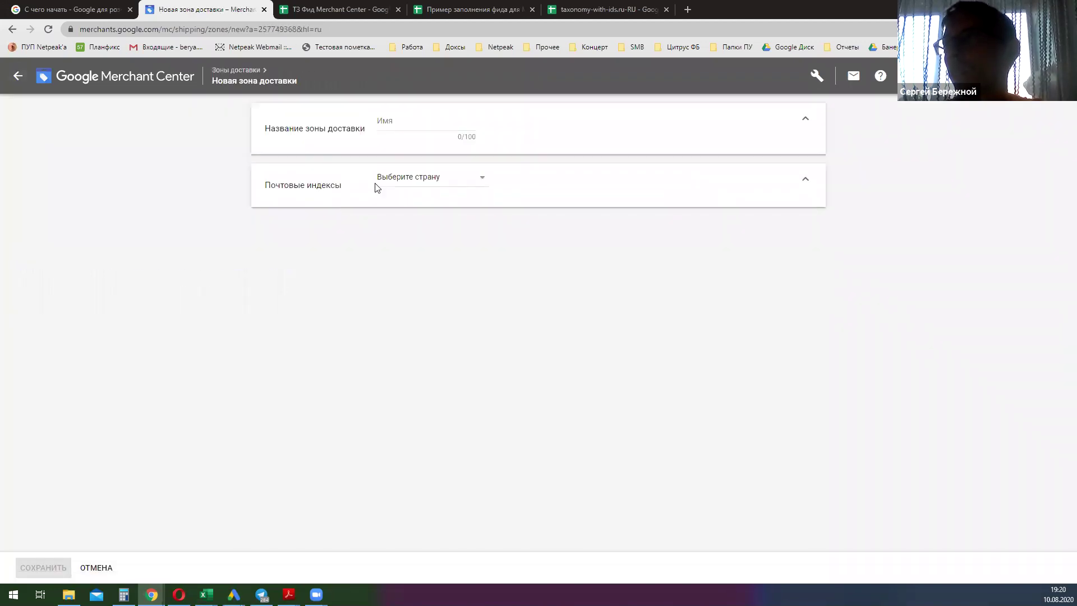
click(401, 128)
text(Новая почта)
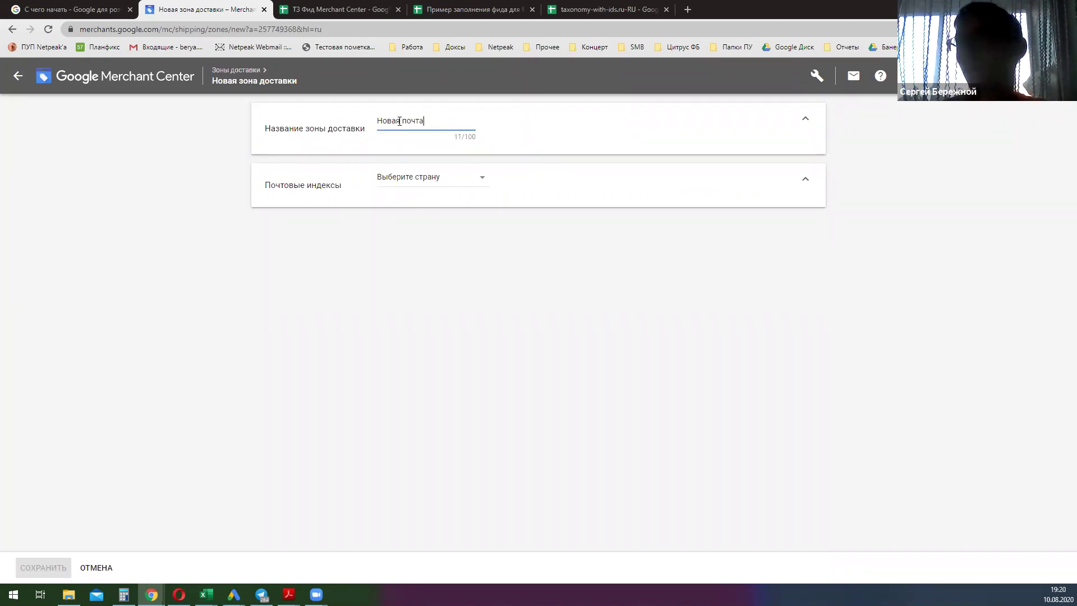
click(420, 179)
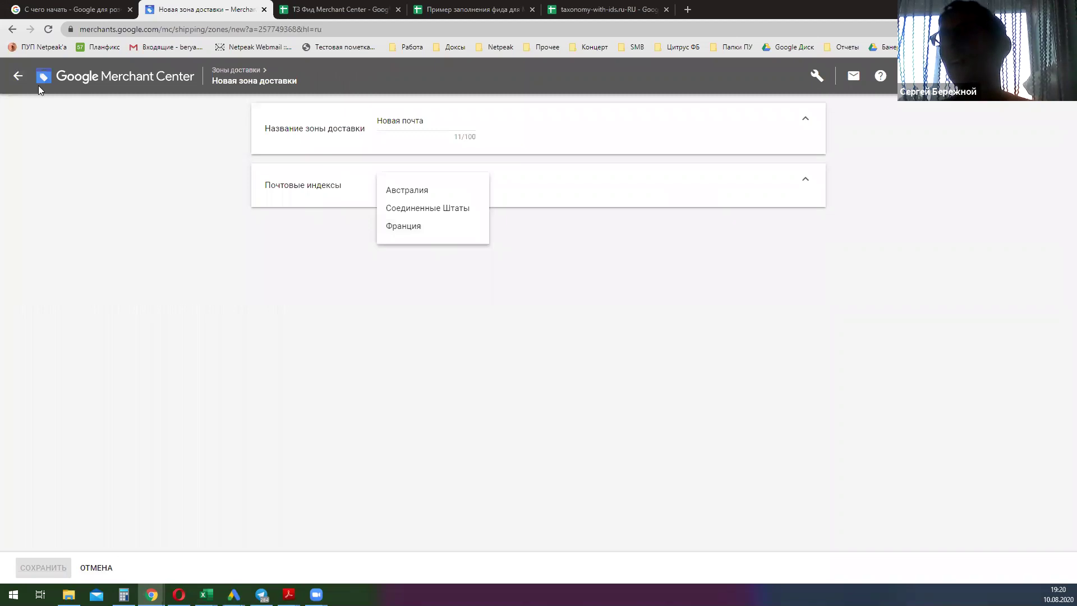
click(18, 82)
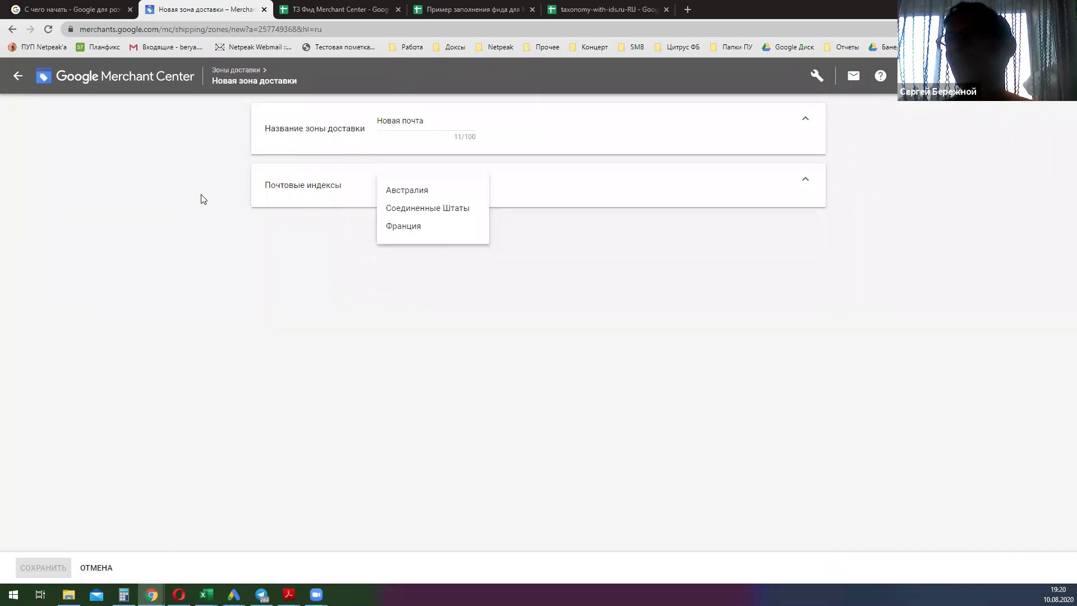
click(10, 82)
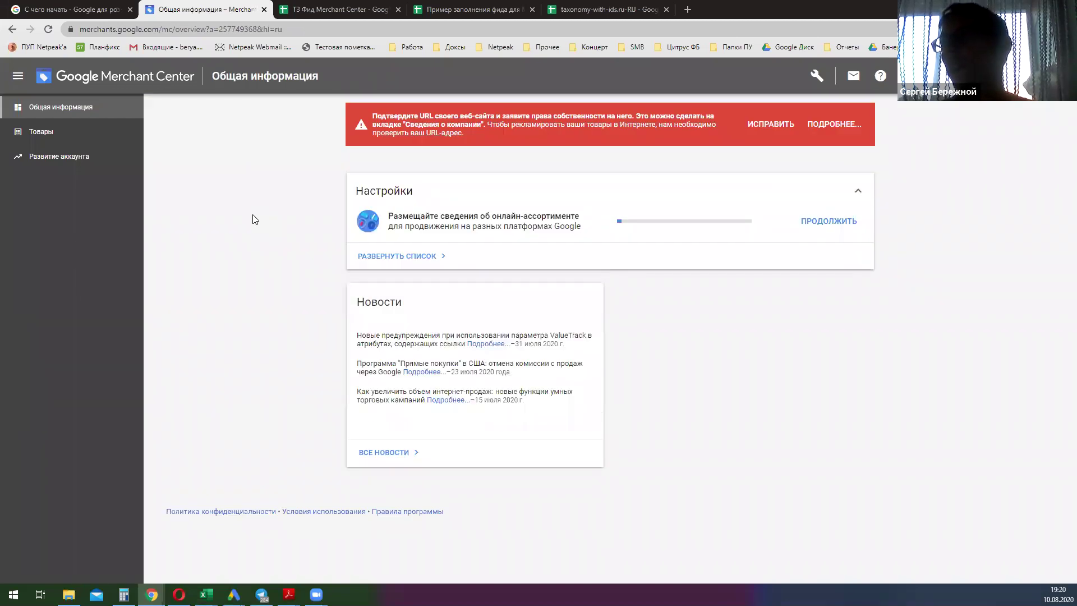
Step: Examine the programs offered under account growth in Управление программами, then return to the optimization page
click(83, 160)
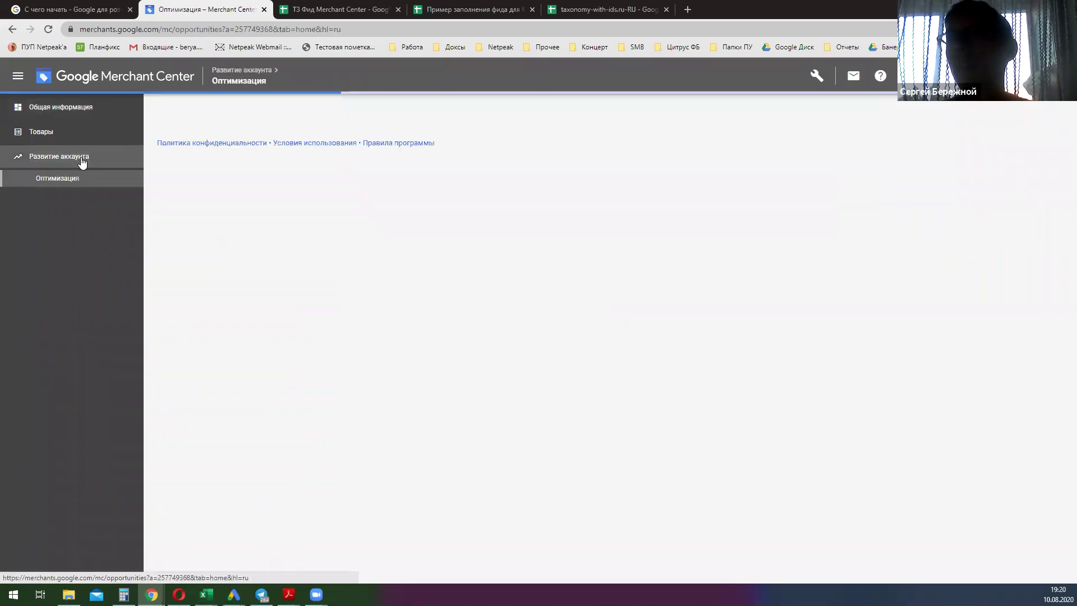
click(98, 196)
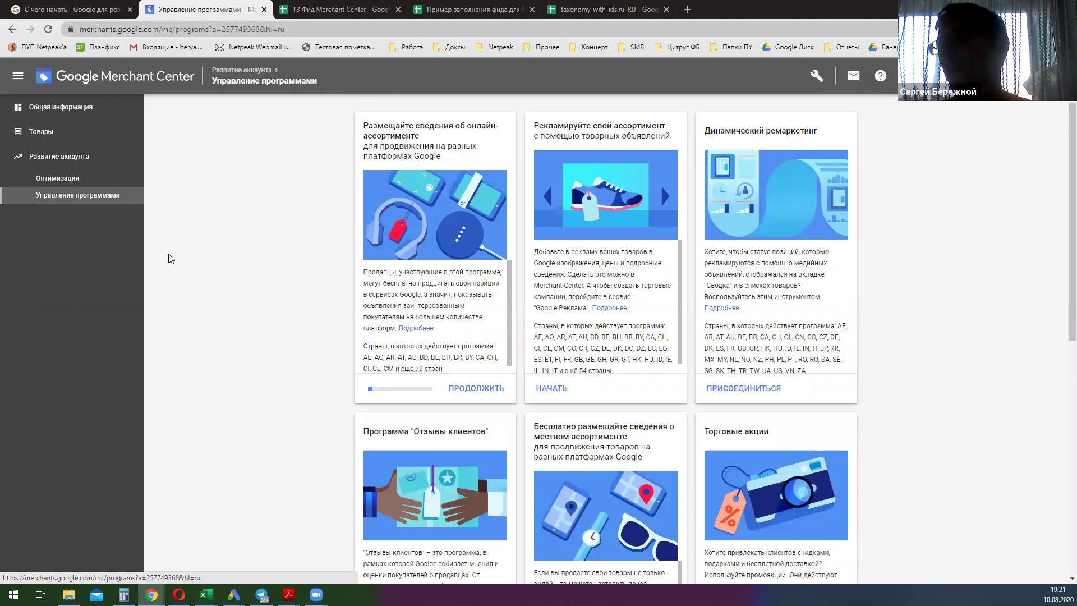
scroll(169, 255, down, 2)
scroll(438, 291, down, 1)
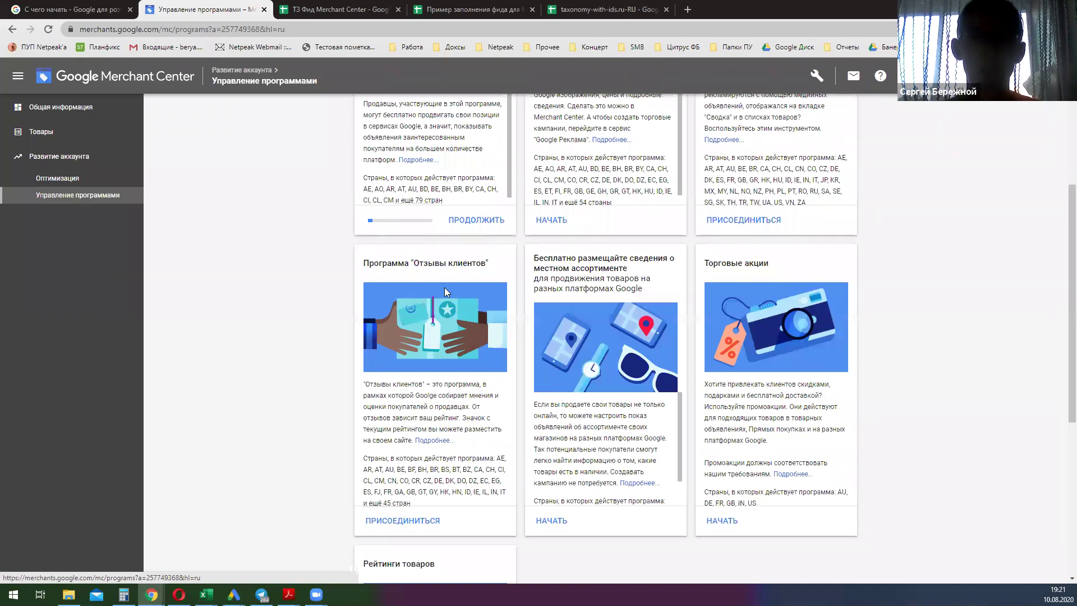
scroll(463, 336, up, 3)
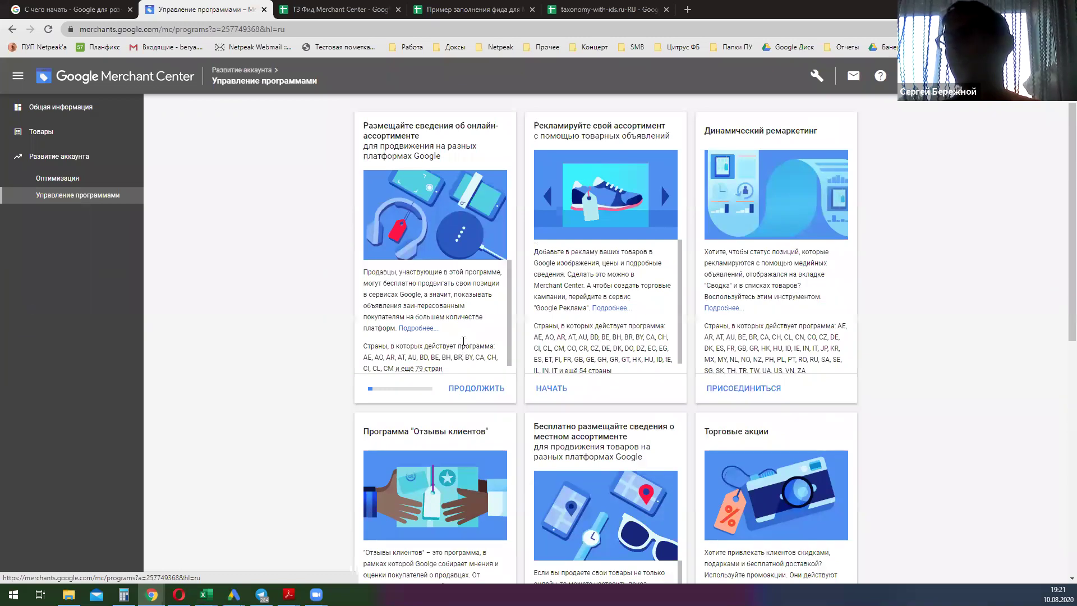
click(58, 160)
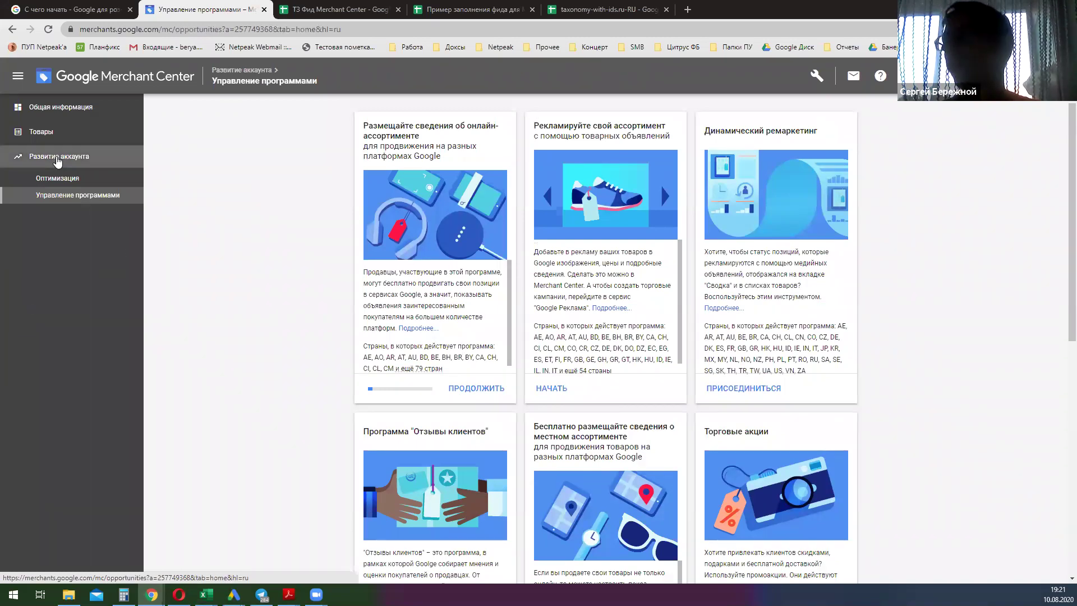
Step: Open the user settings, enter the account password to confirm identity, and review the access rights and email notification options
click(815, 79)
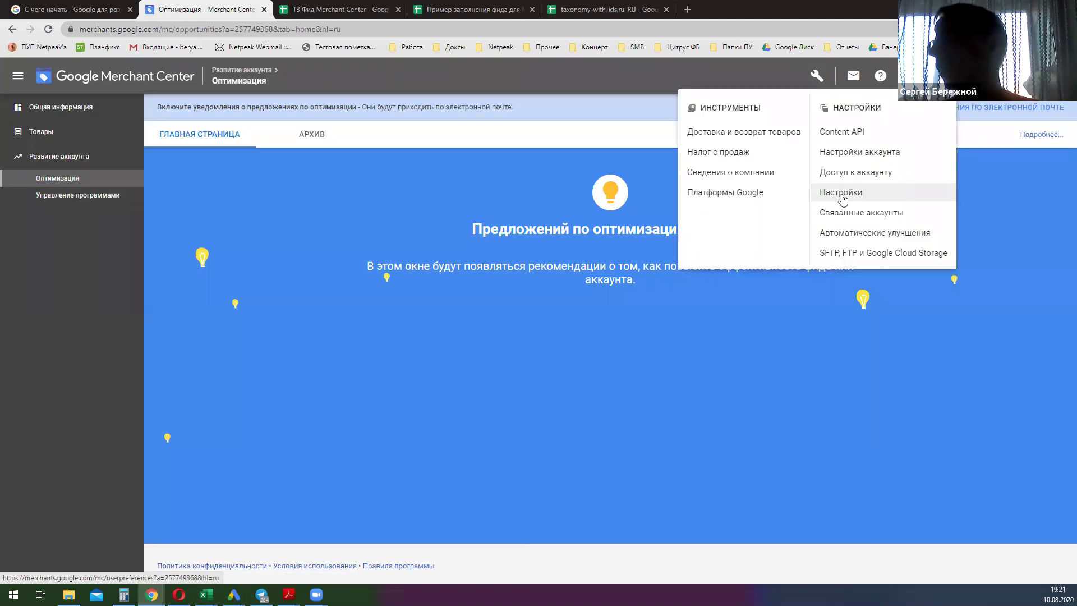
click(851, 195)
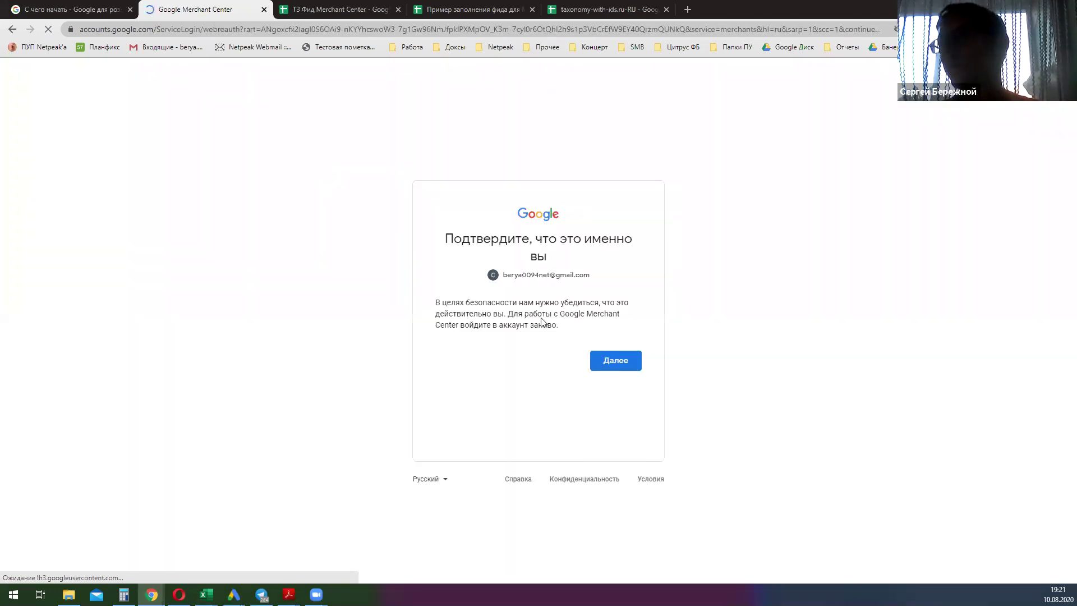
click(616, 360)
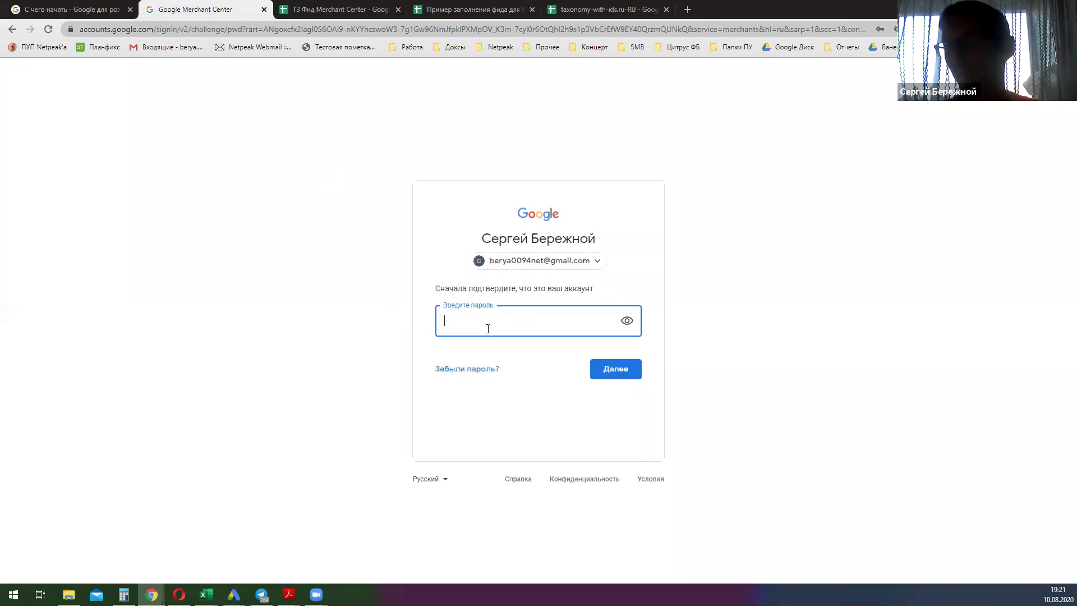
text(••••••••)
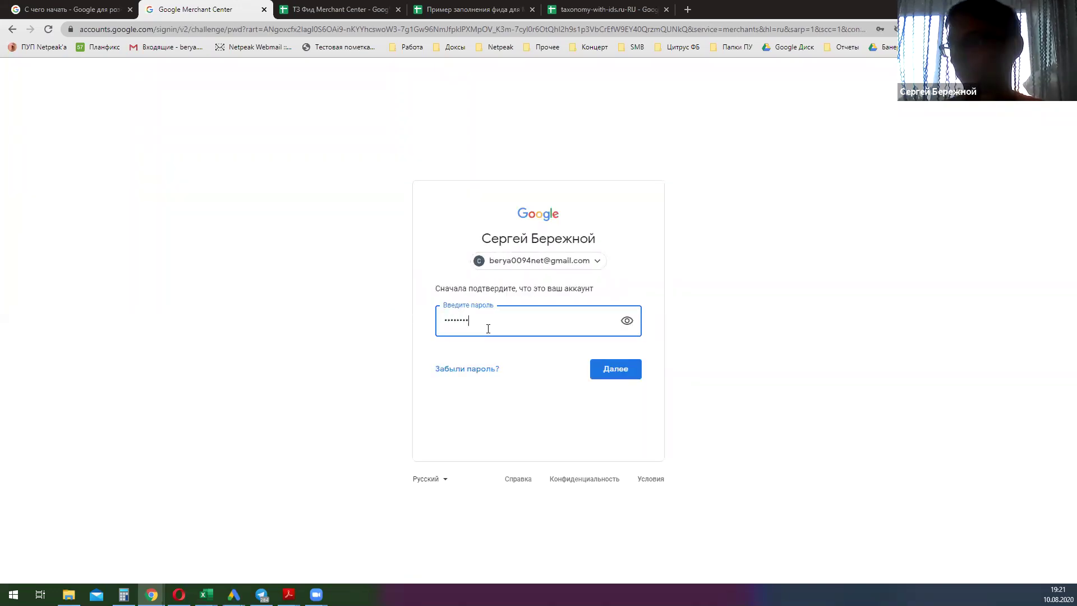
text(•)
key(Return)
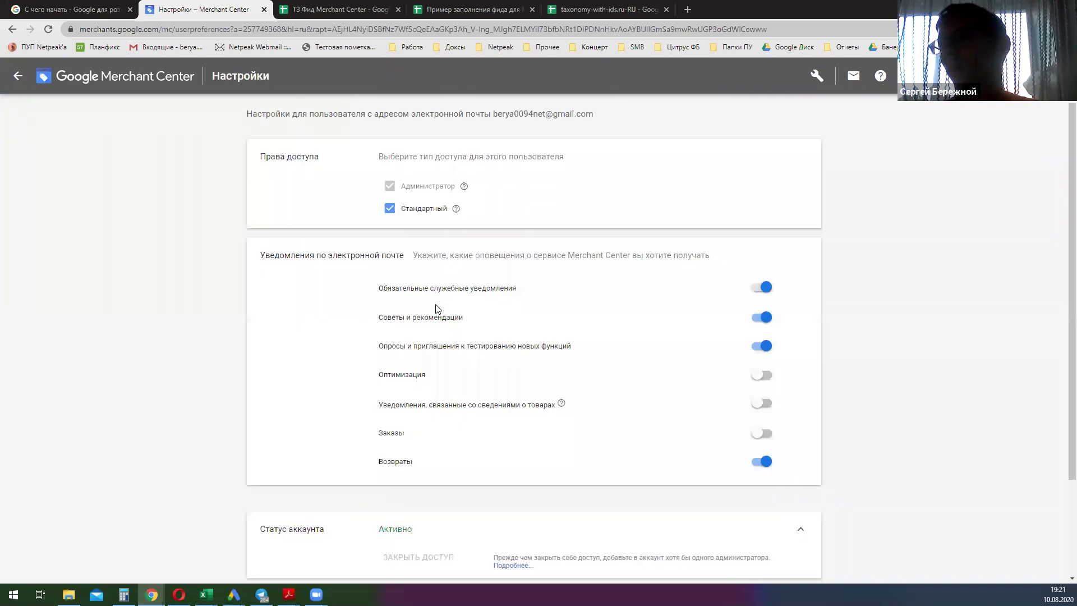
scroll(443, 301, down, 3)
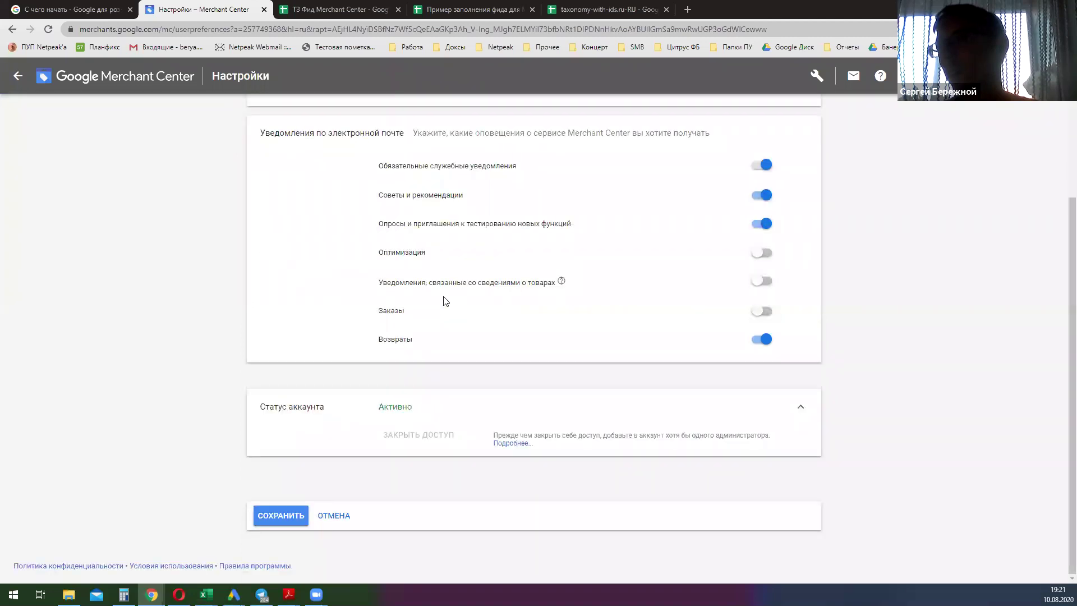
scroll(443, 301, up, 3)
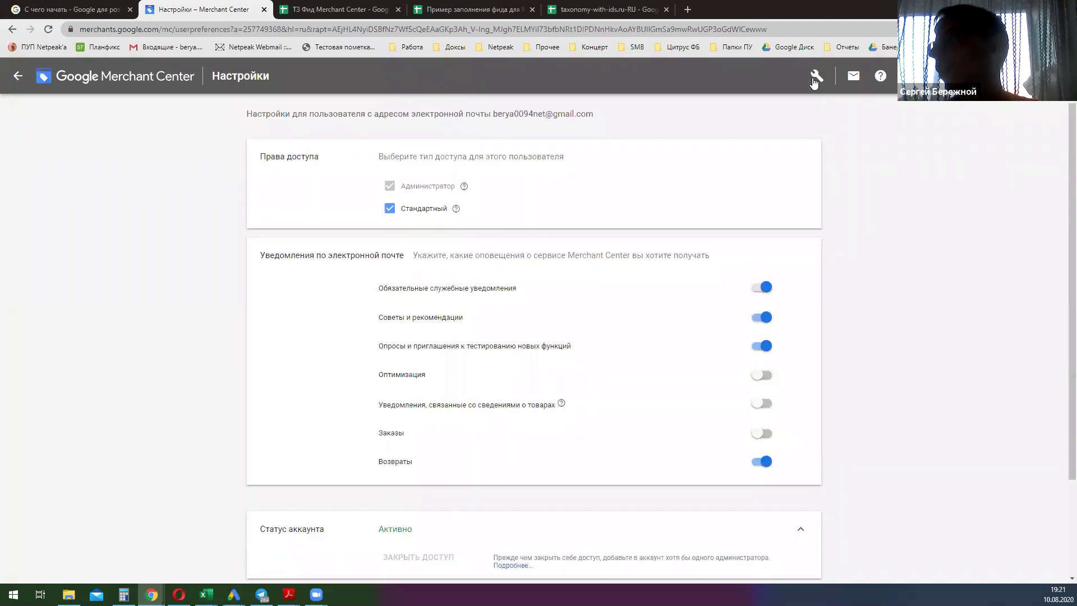
Step: Open the account settings and examine the account status section and the display language choices without changing them
click(815, 78)
click(858, 142)
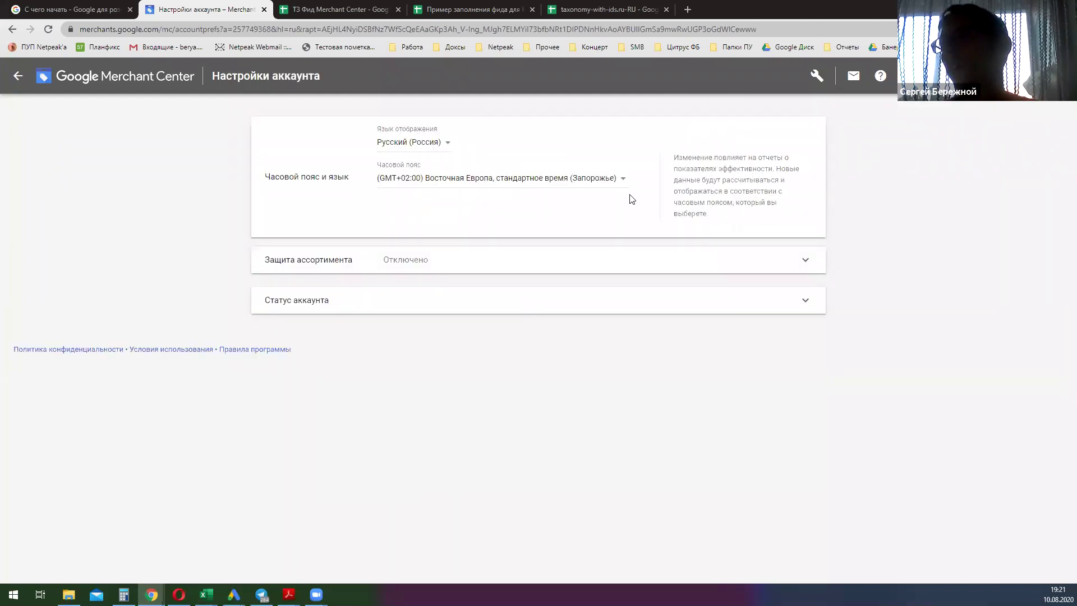
click(538, 295)
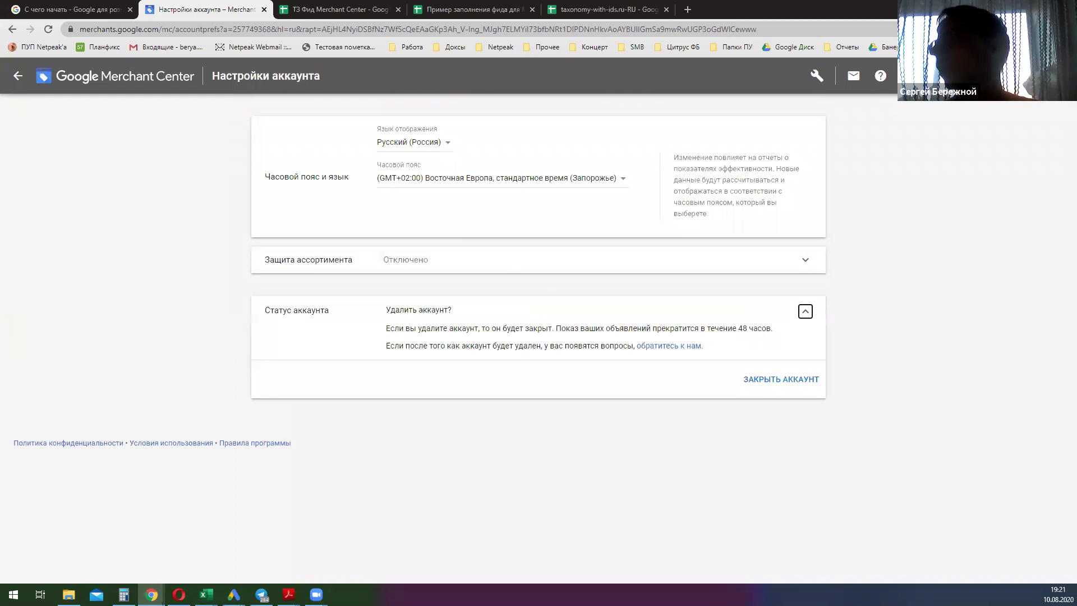
click(417, 149)
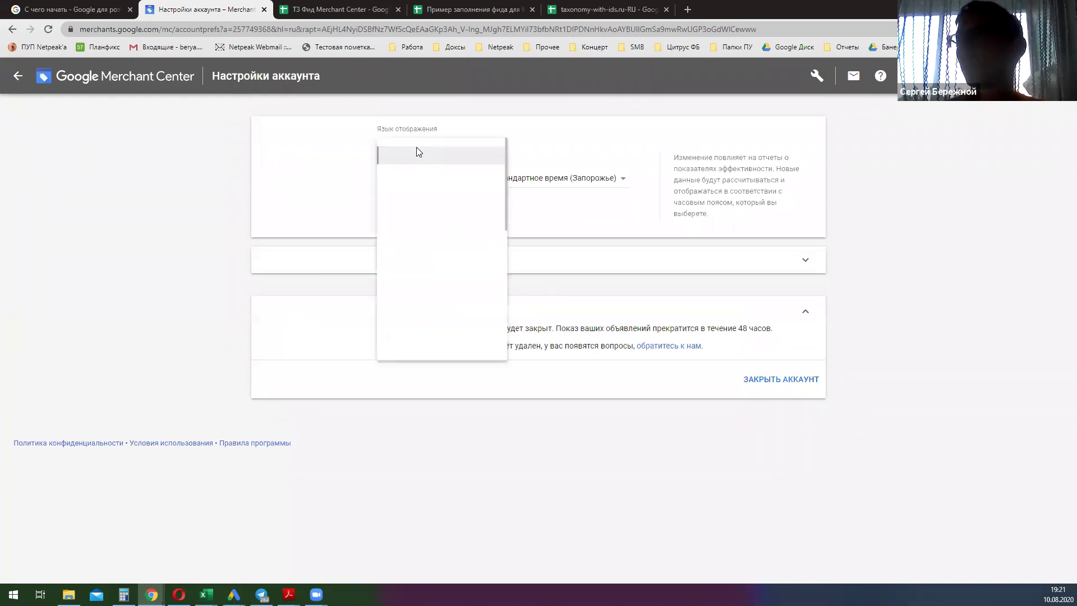
click(477, 134)
Step: Reopen the company information and look over its address and support contact fields
click(822, 78)
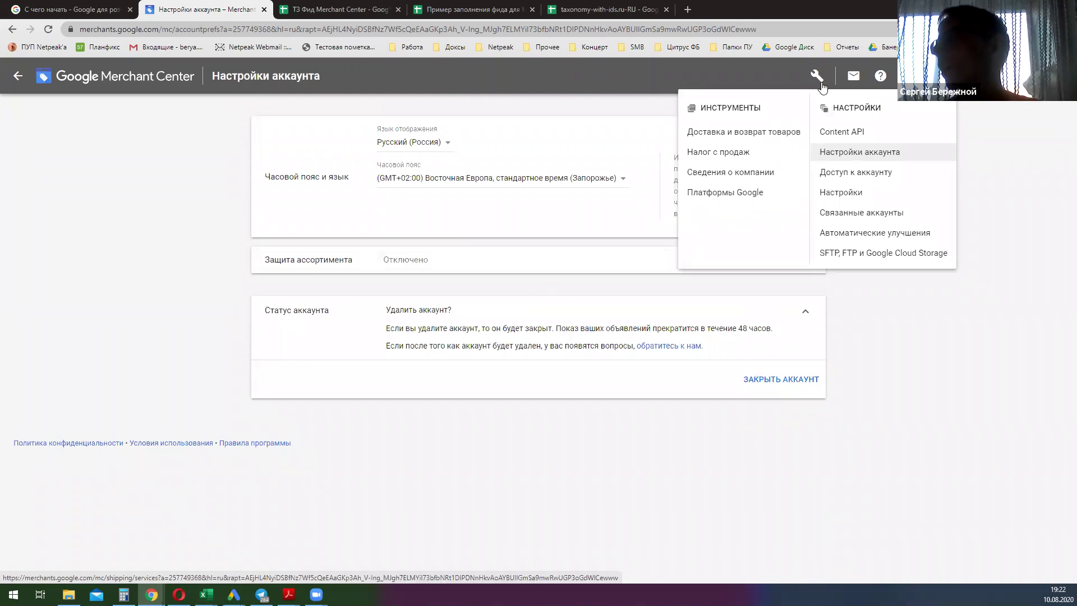
click(752, 172)
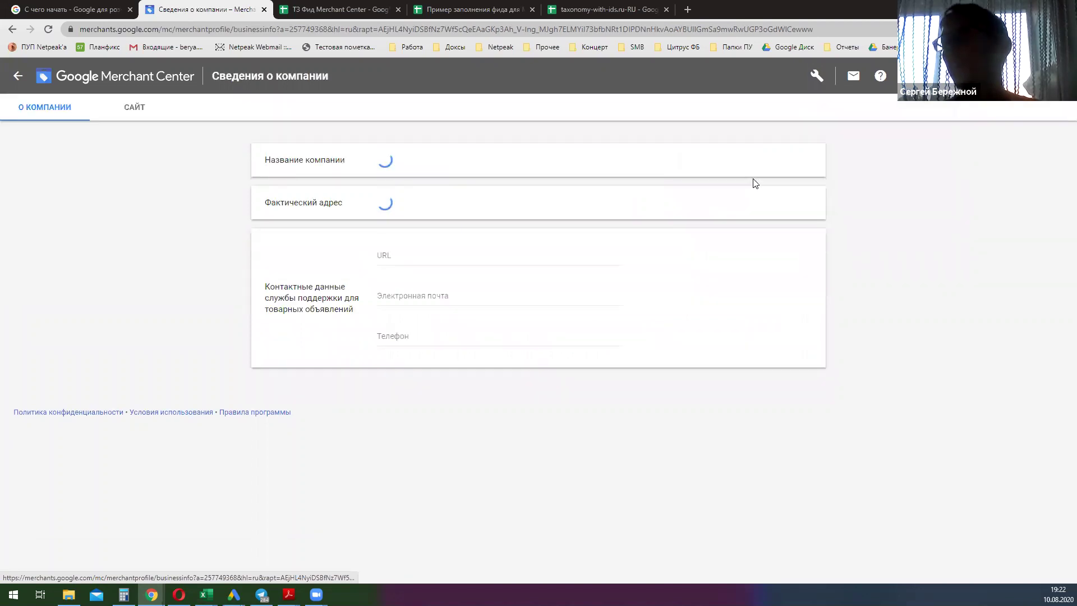
click(493, 178)
scroll(517, 194, down, 3)
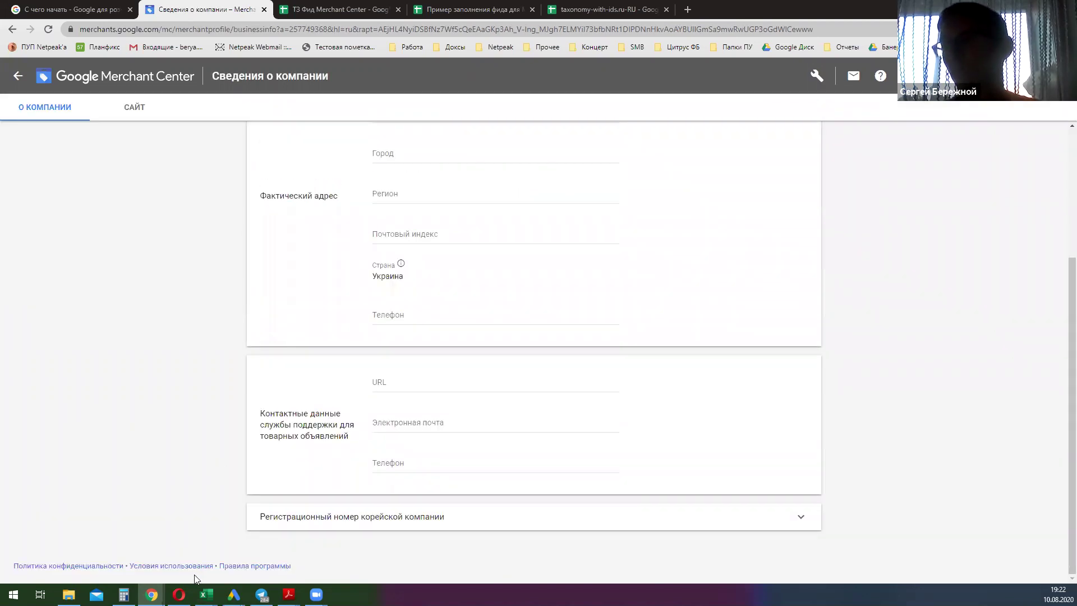
Step: Switch to the Hillel / Shopping browser window and open the bookmarked Merchant Center in a new tab
mouse_move(151, 595)
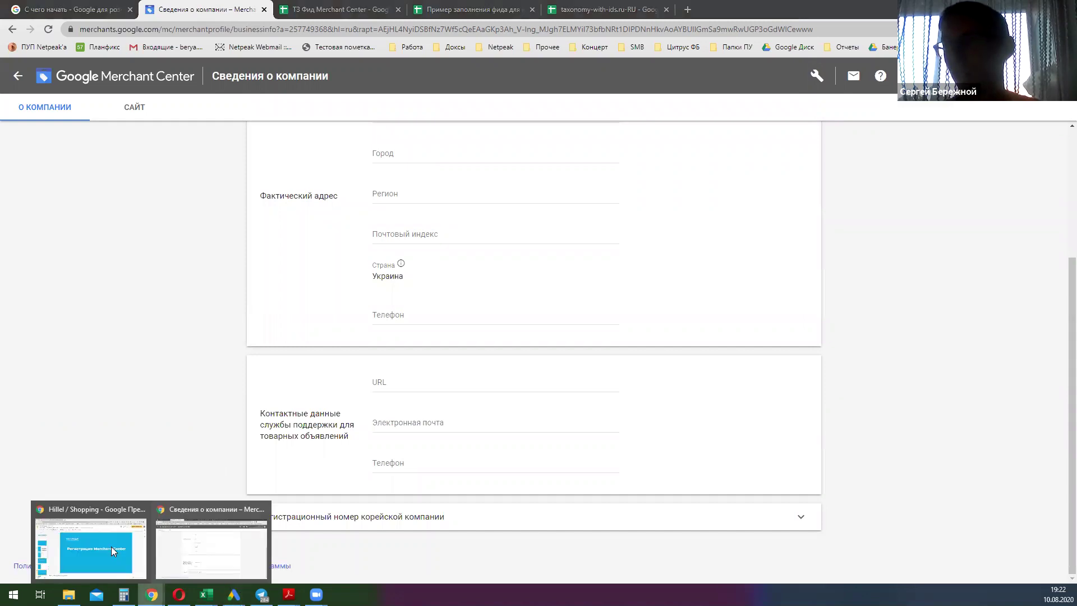
click(88, 547)
key(ctrl+t)
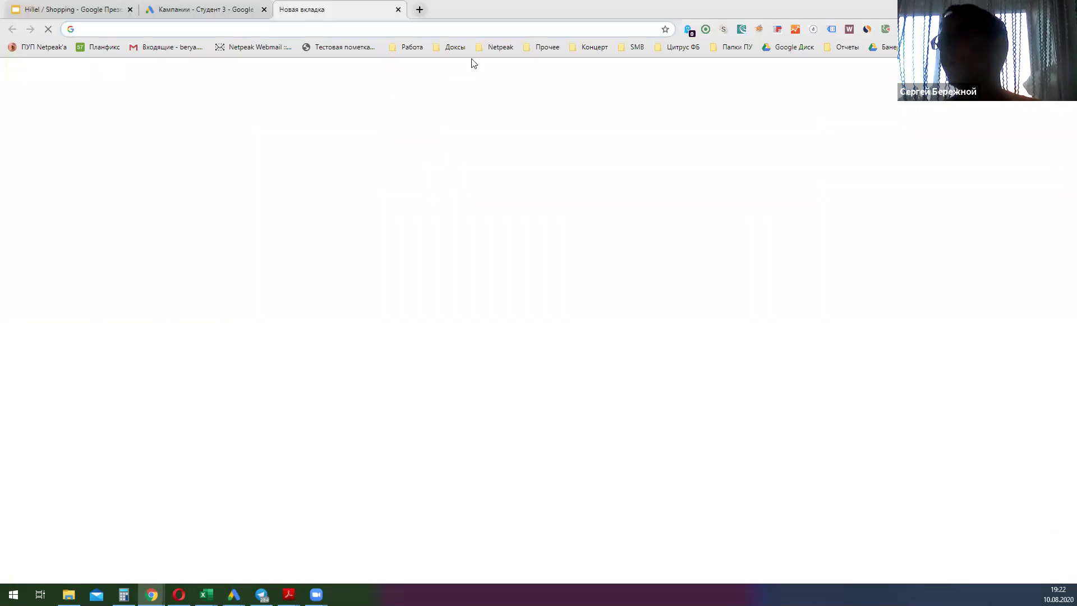
click(398, 48)
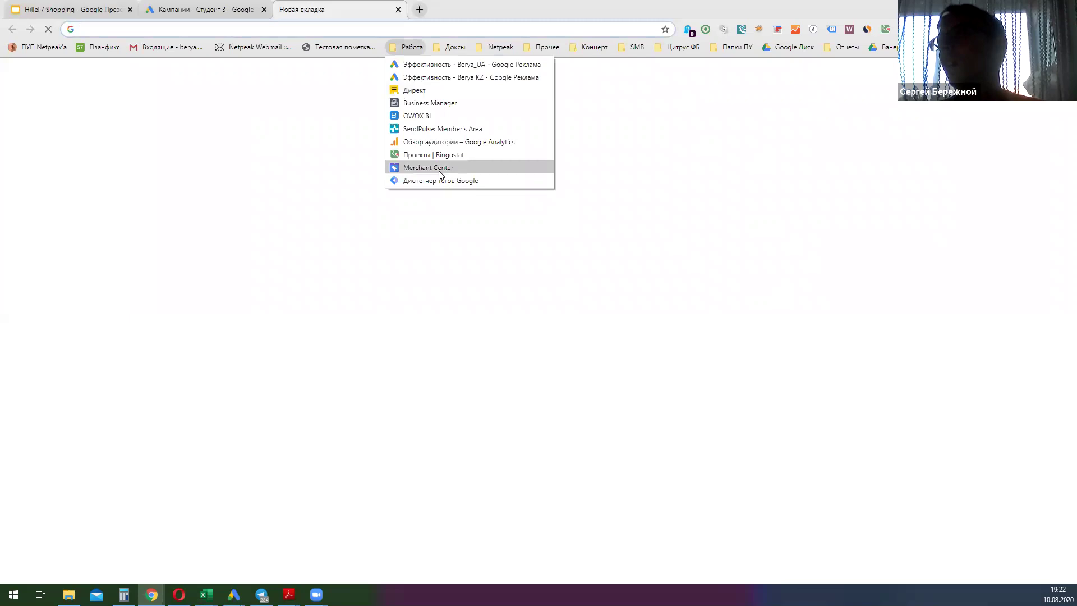
click(440, 169)
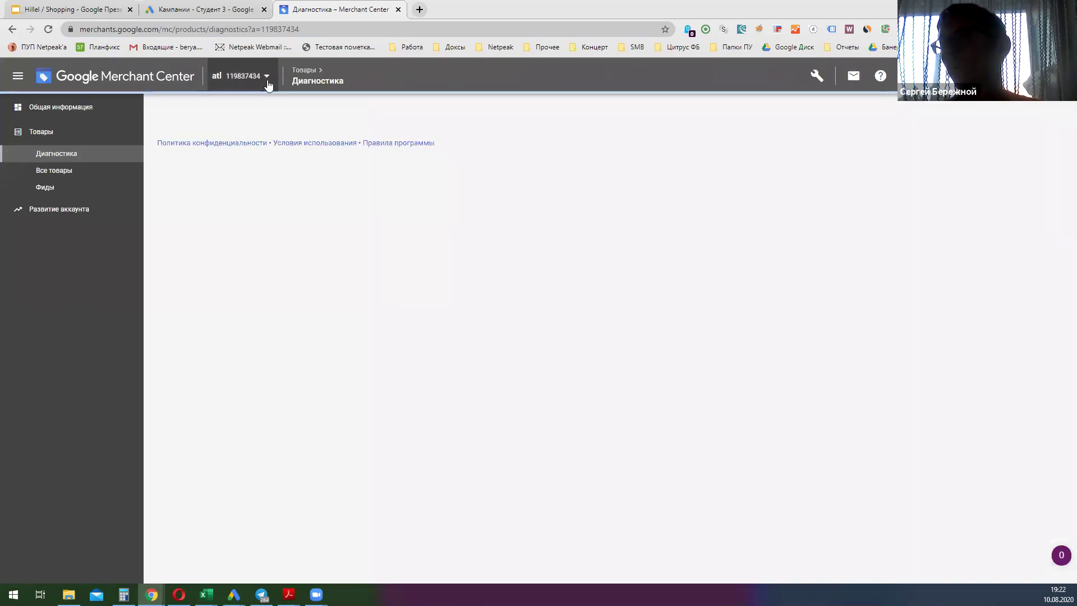
Step: Switch Merchant Center to the FatLine account
click(268, 84)
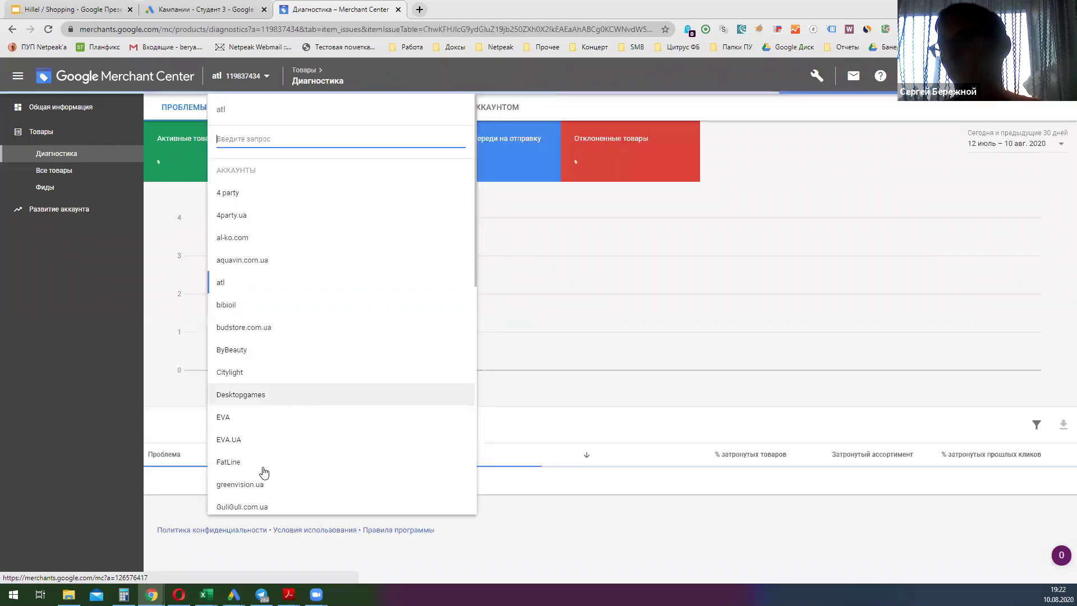
scroll(252, 466, down, 2)
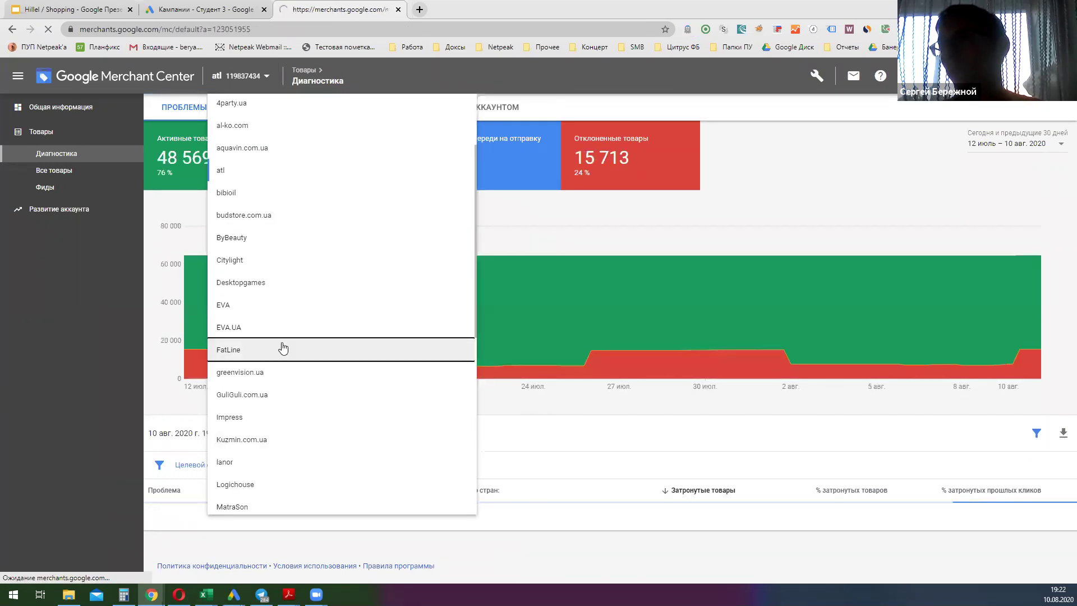
click(282, 348)
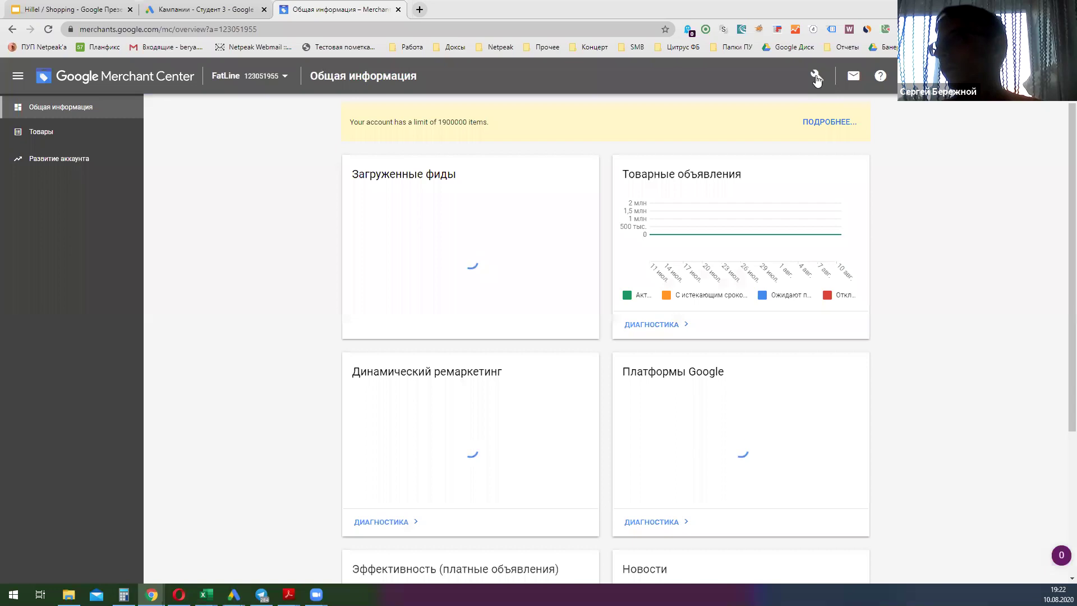
Step: Open the FatLine company information and examine its branding colors and its square and rectangular logos
click(817, 77)
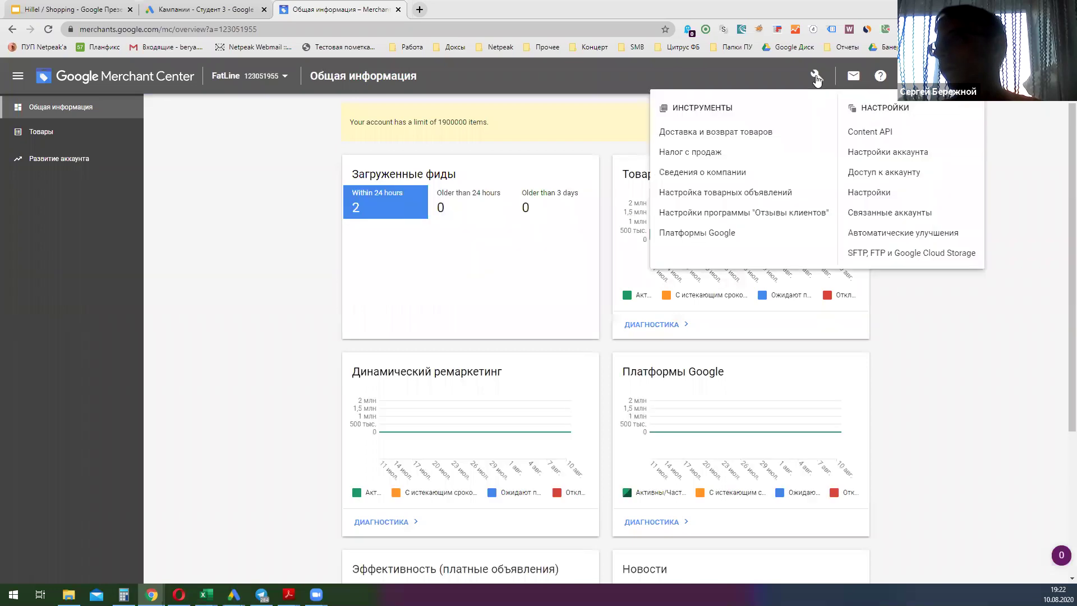
click(746, 173)
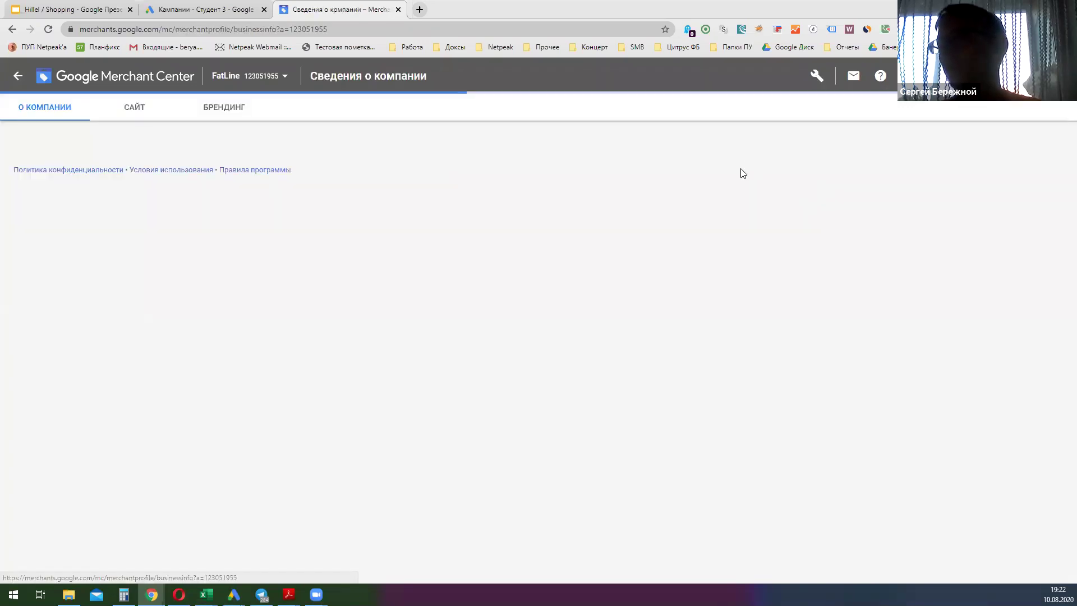
click(220, 113)
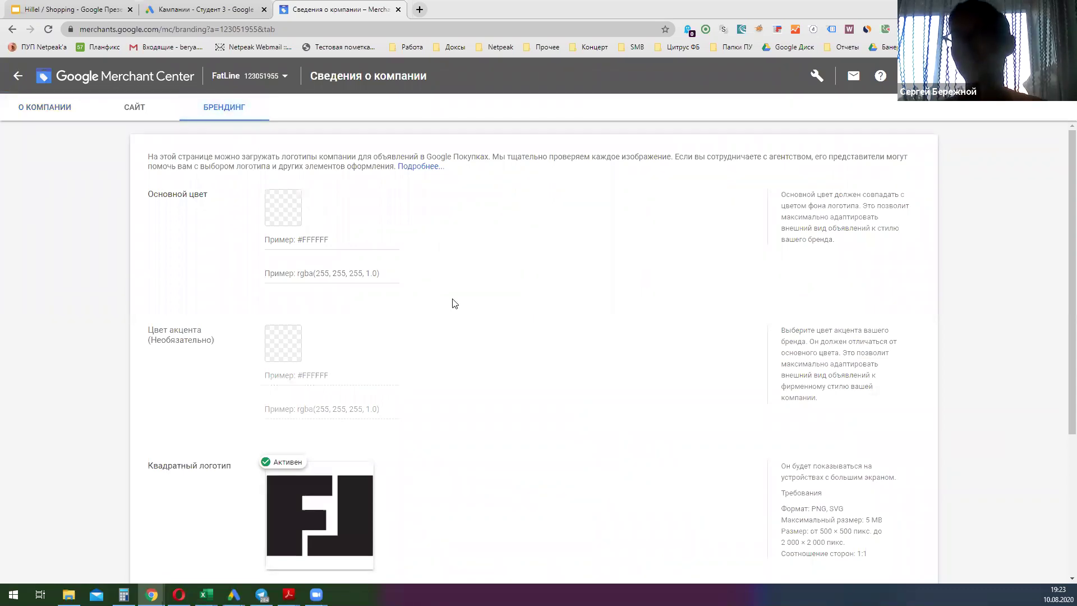
scroll(454, 303, down, 4)
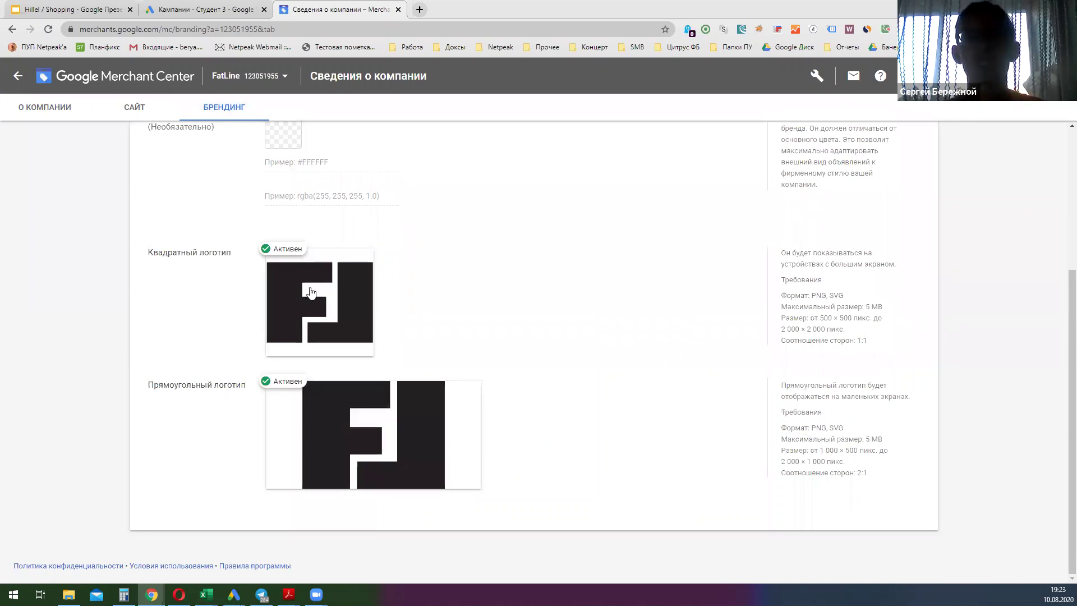
Step: Examine the format, file size, dimension and aspect ratio requirements for the square and rectangular logos
mouse_move(381, 427)
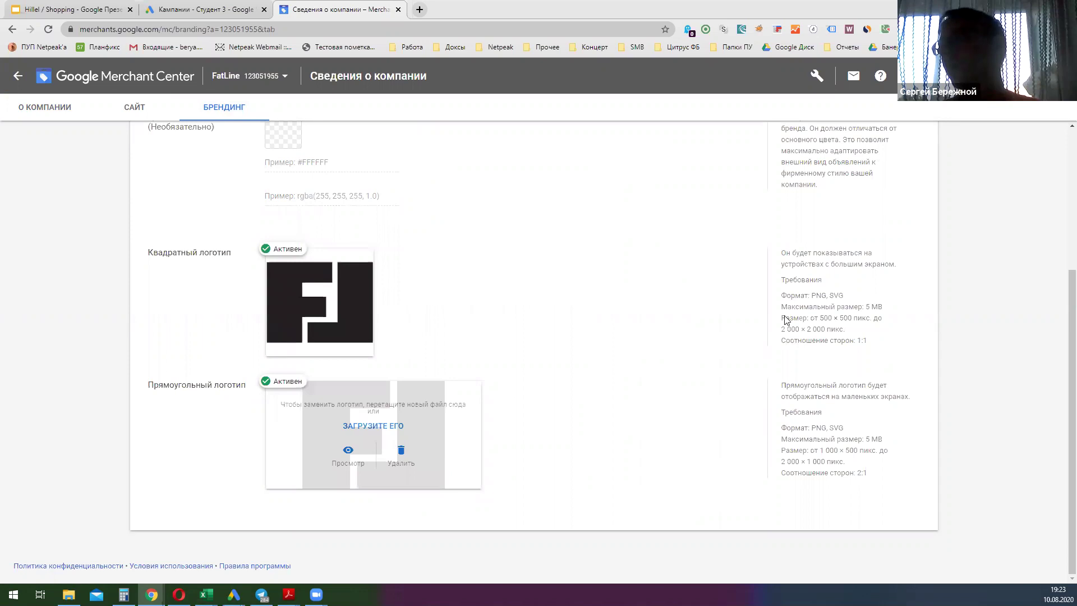
triple_click(815, 442)
drag(871, 343, 784, 276)
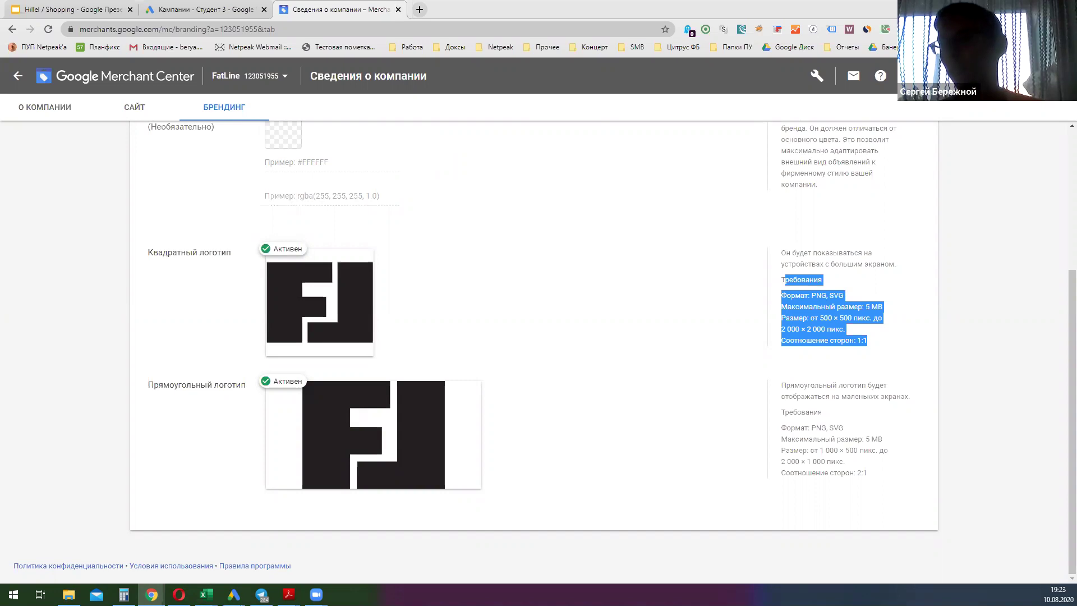
Step: Switch to the Hillel / Shopping presentation and view its Merchant Center registration slide
mouse_move(152, 595)
click(207, 536)
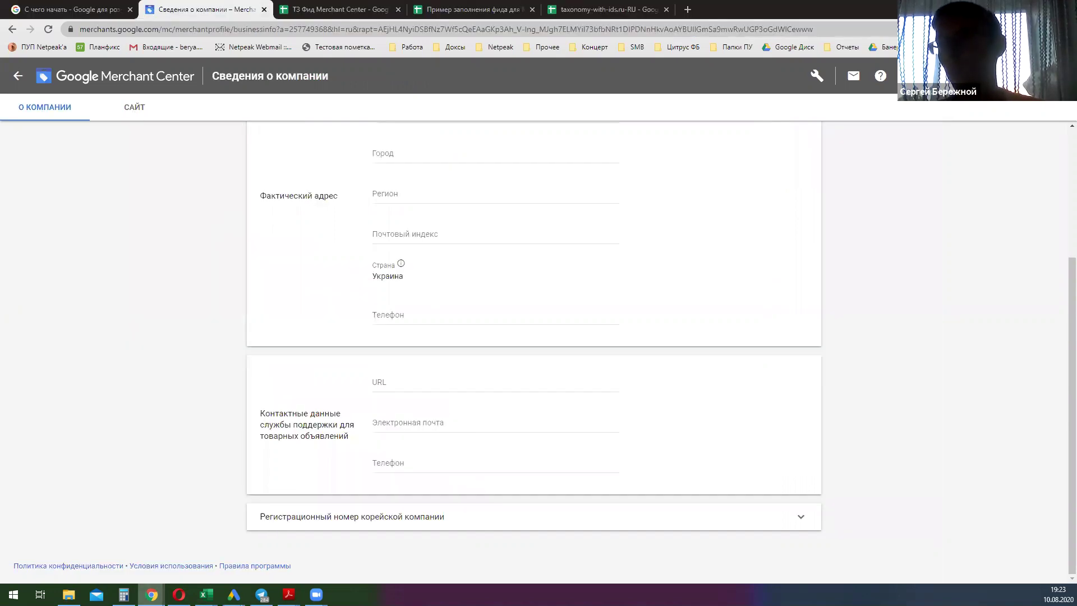
key(alt+Tab)
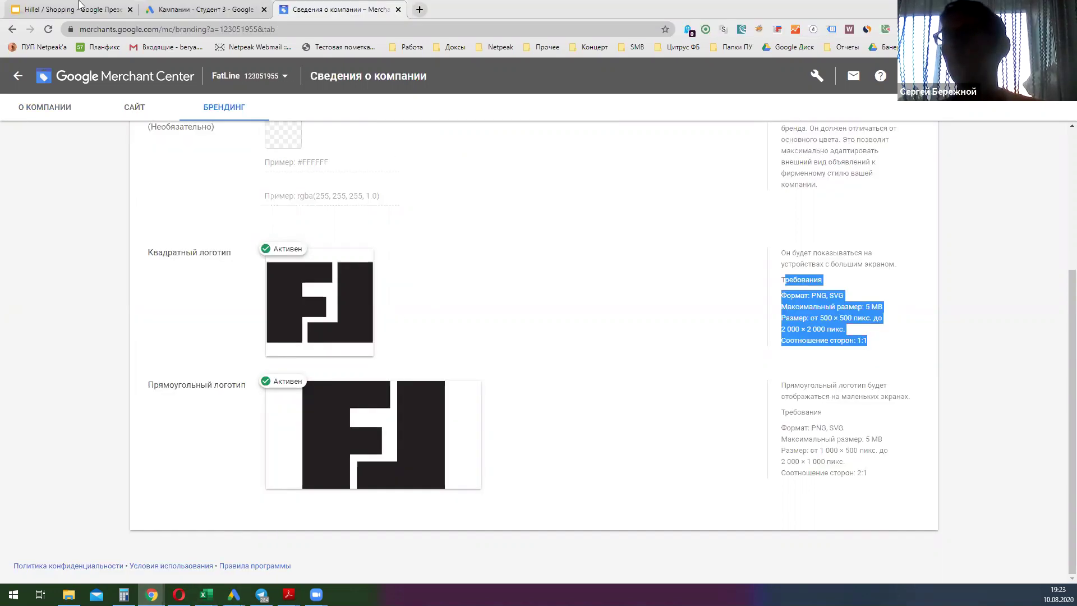
click(79, 8)
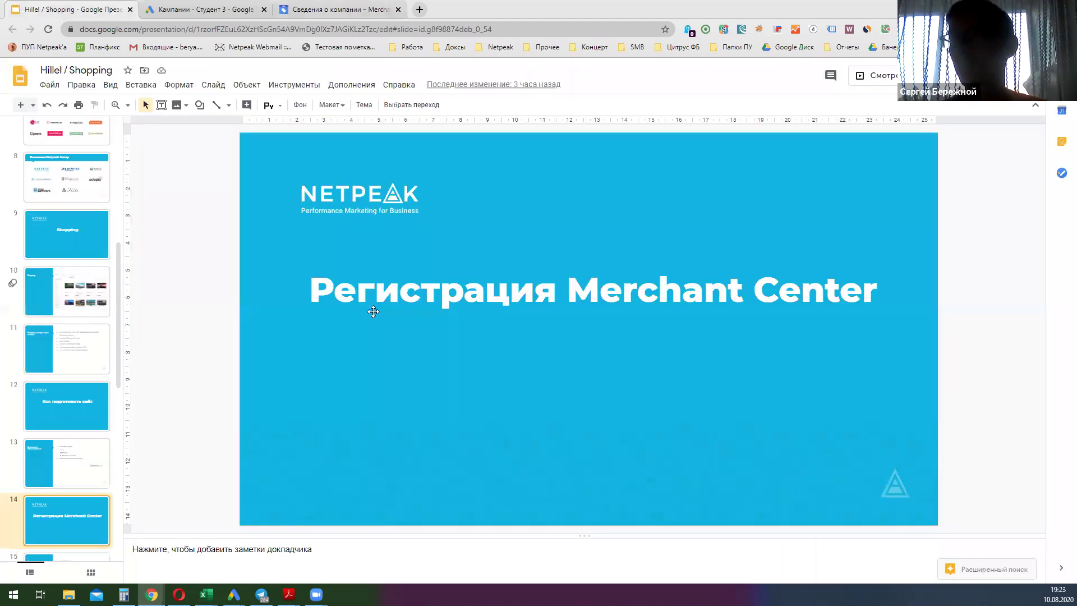
Step: Return to the browser window with the test company's Merchant Center and open its linked accounts
mouse_move(152, 593)
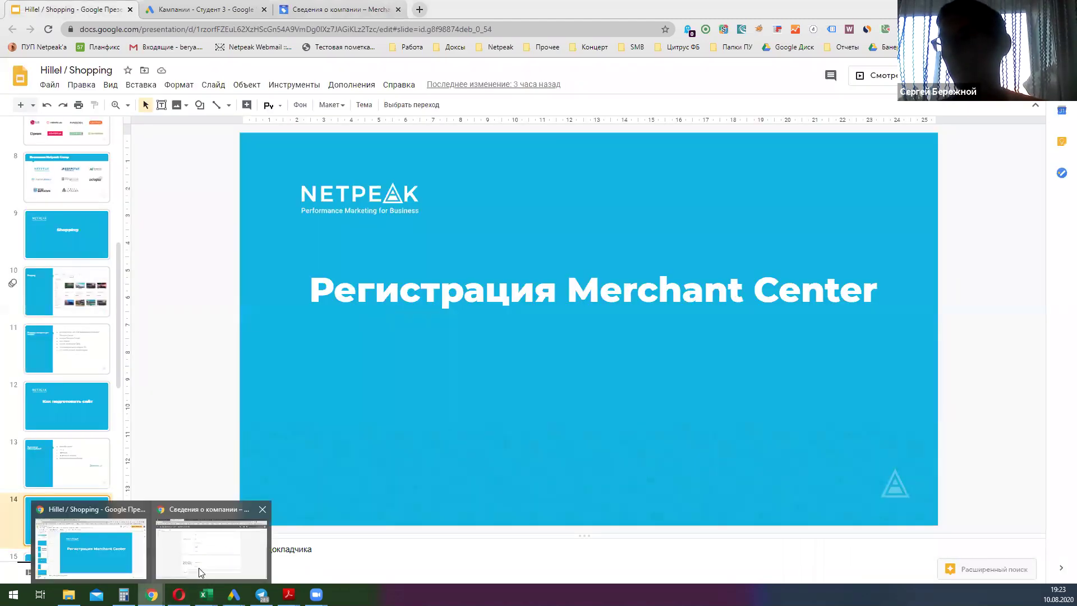
click(201, 571)
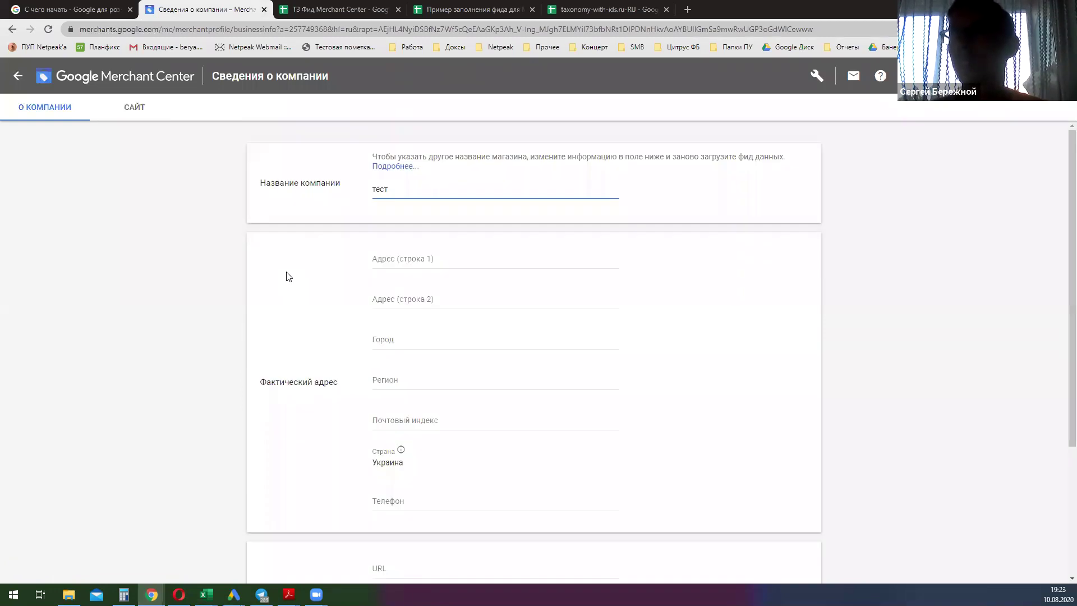
click(18, 79)
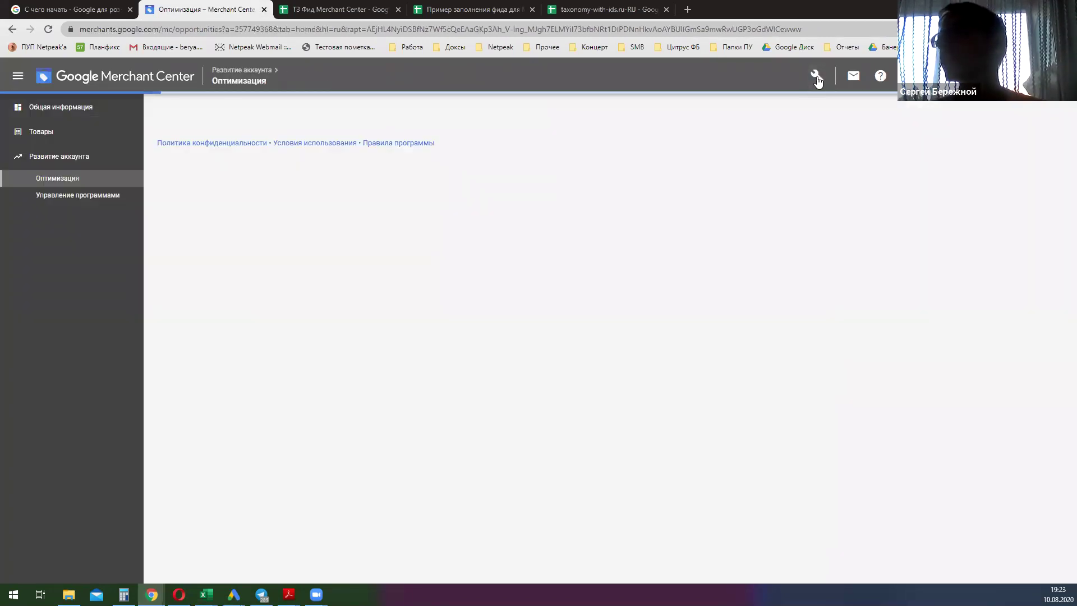
click(817, 80)
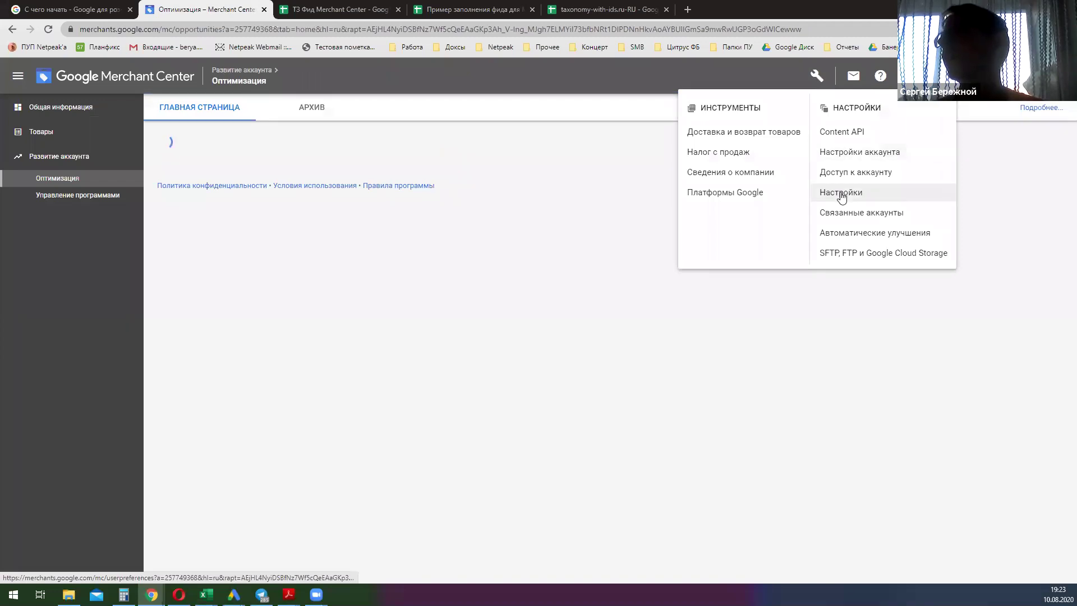
click(851, 214)
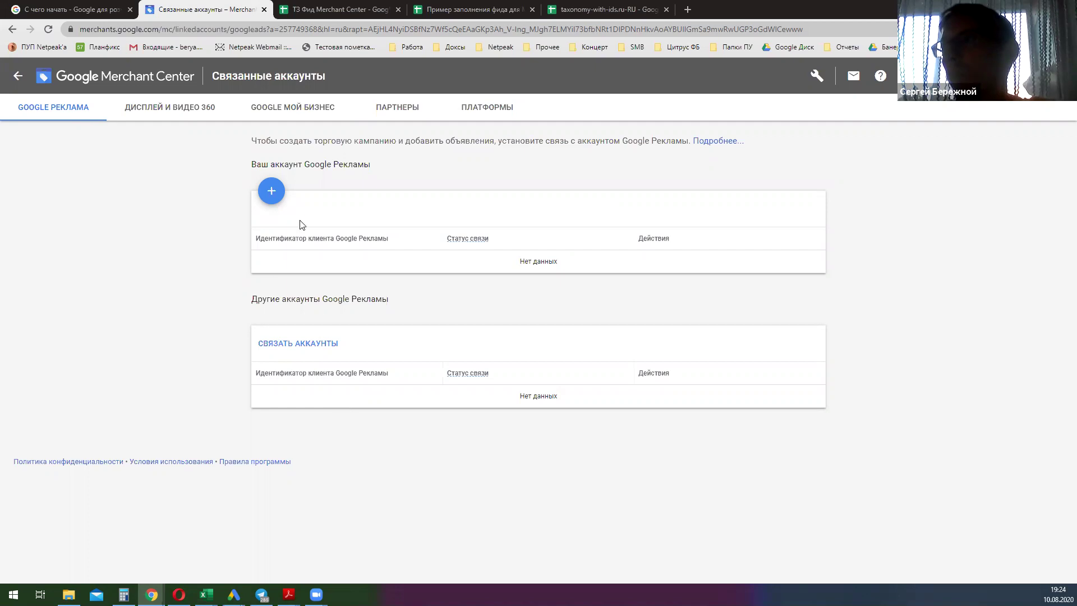
Step: Preview the form for creating a new Google Ads account with its time zone and currency settings, and cancel it
click(264, 195)
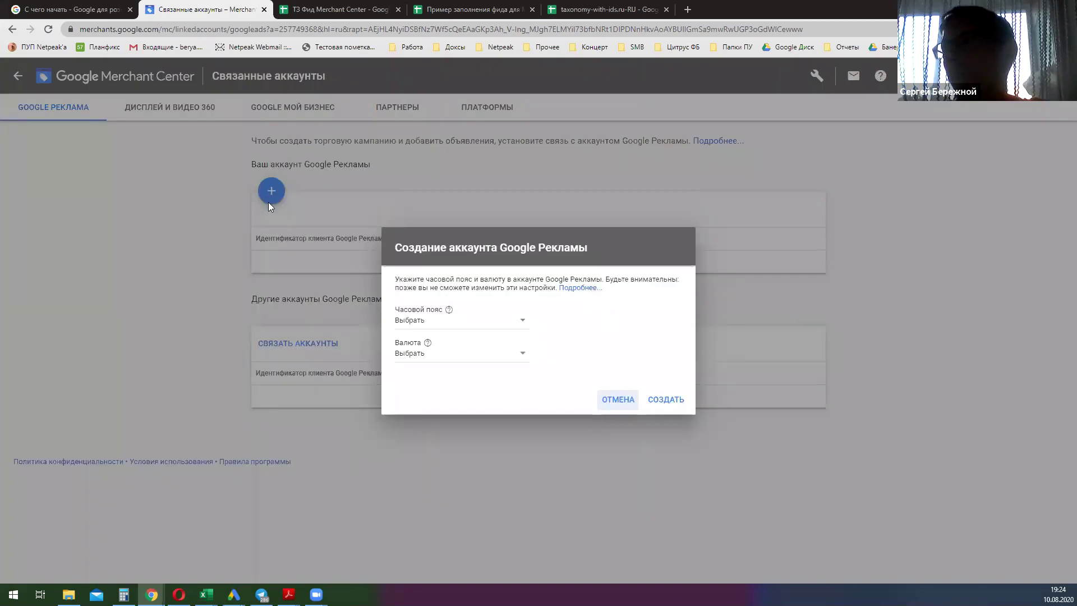
click(665, 402)
click(617, 407)
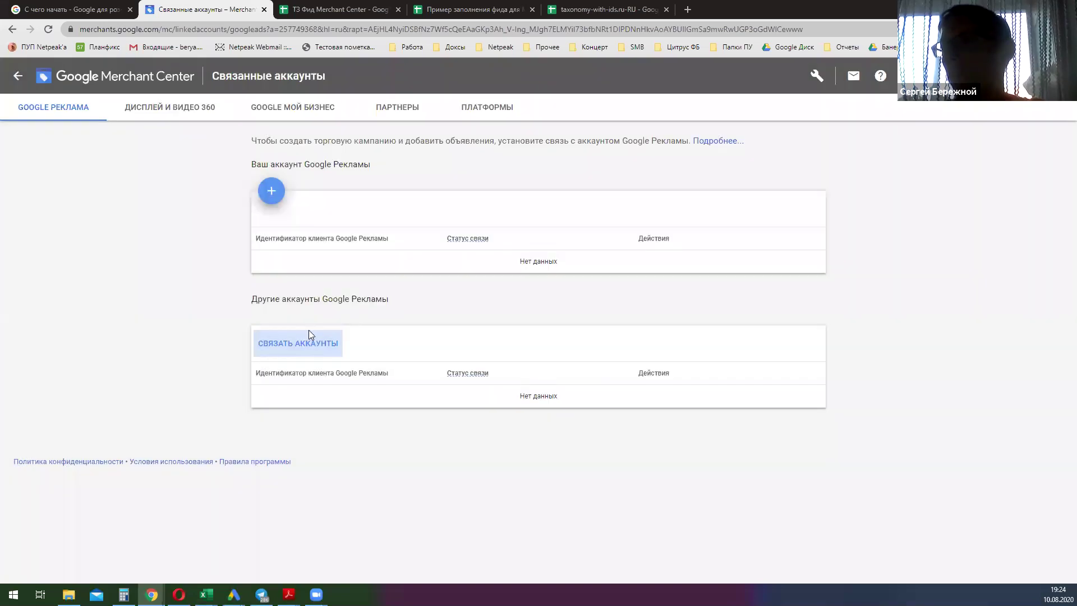
Step: Start a link request to an existing Google Ads account, and reload the campaigns page in the other window's Google Ads tab
click(303, 343)
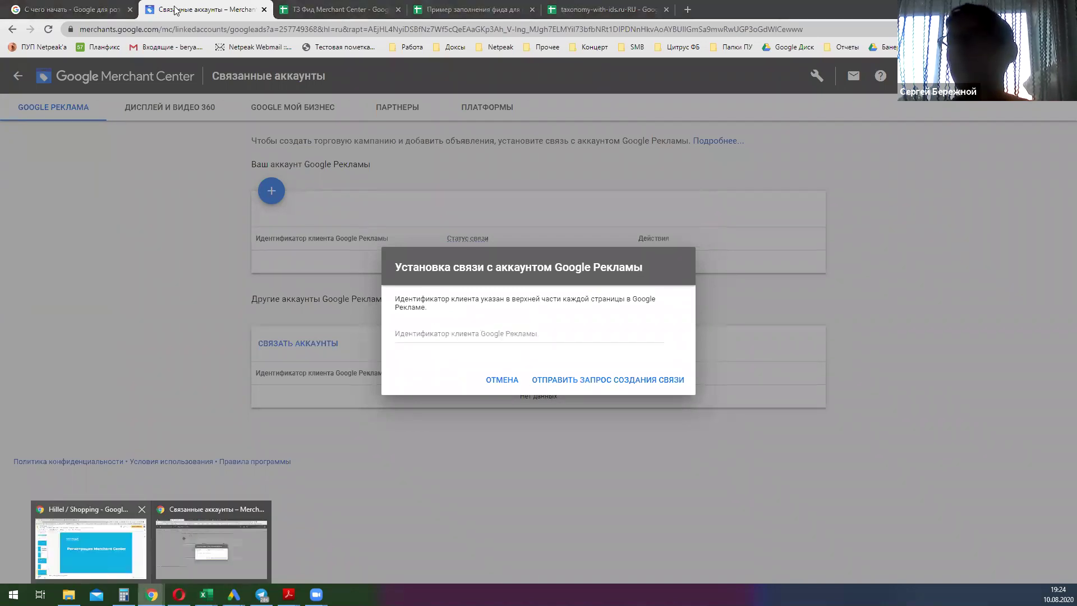
click(113, 561)
key(ctrl+Tab)
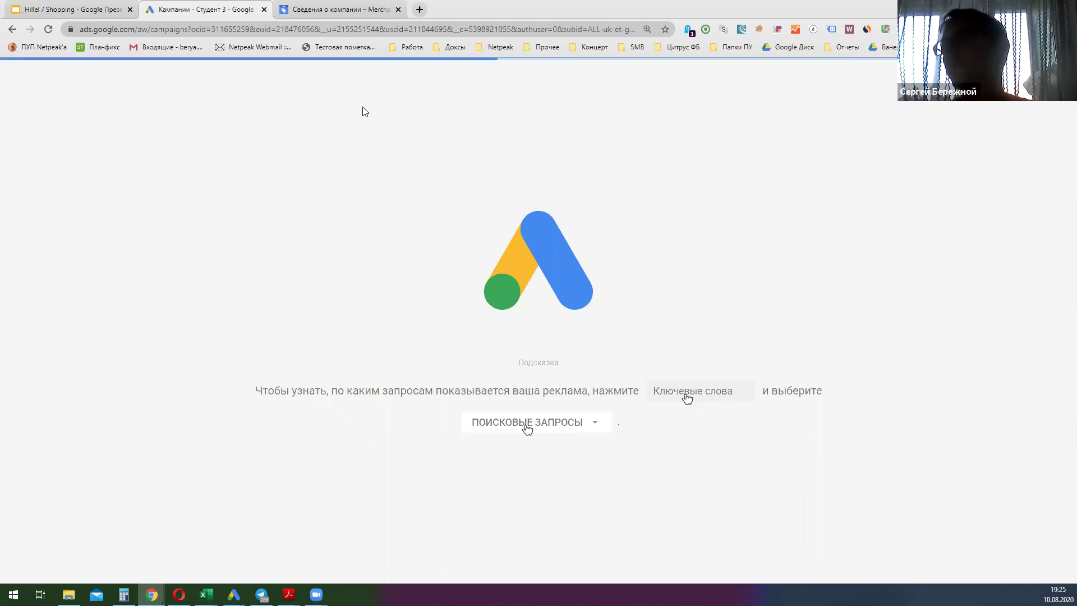
click(339, 31)
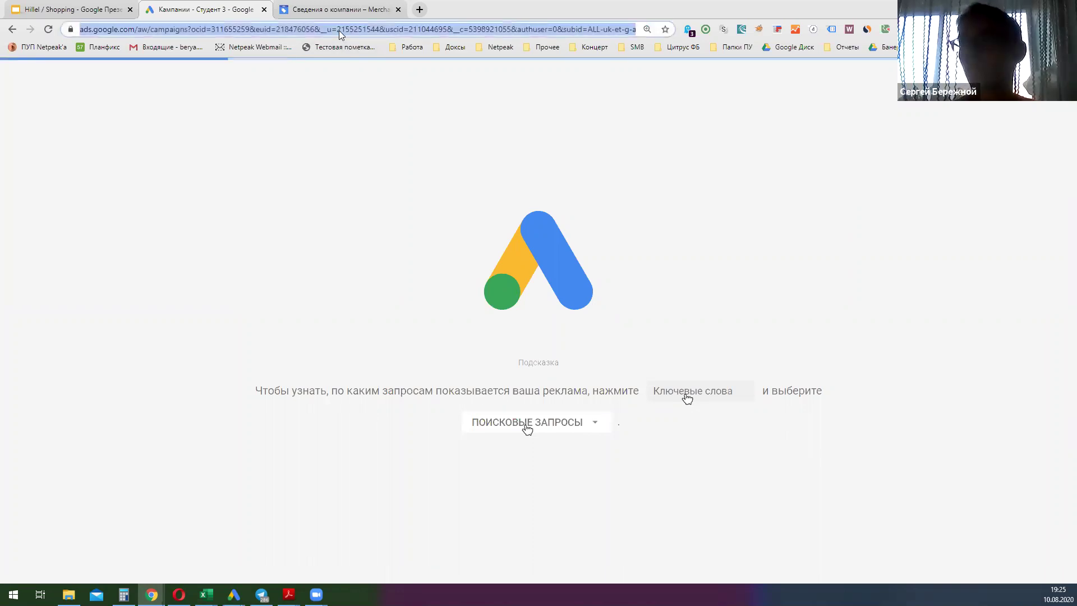
key(Return)
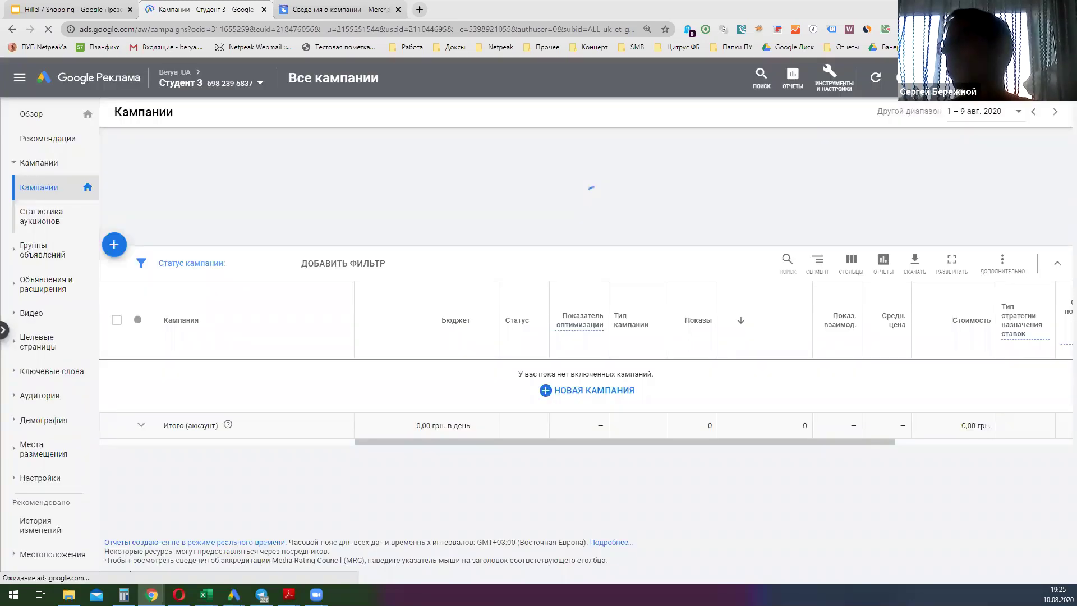
Step: Copy the Google Ads customer ID of the Студент 3 account into the Merchant Center link form and send the link request
click(222, 85)
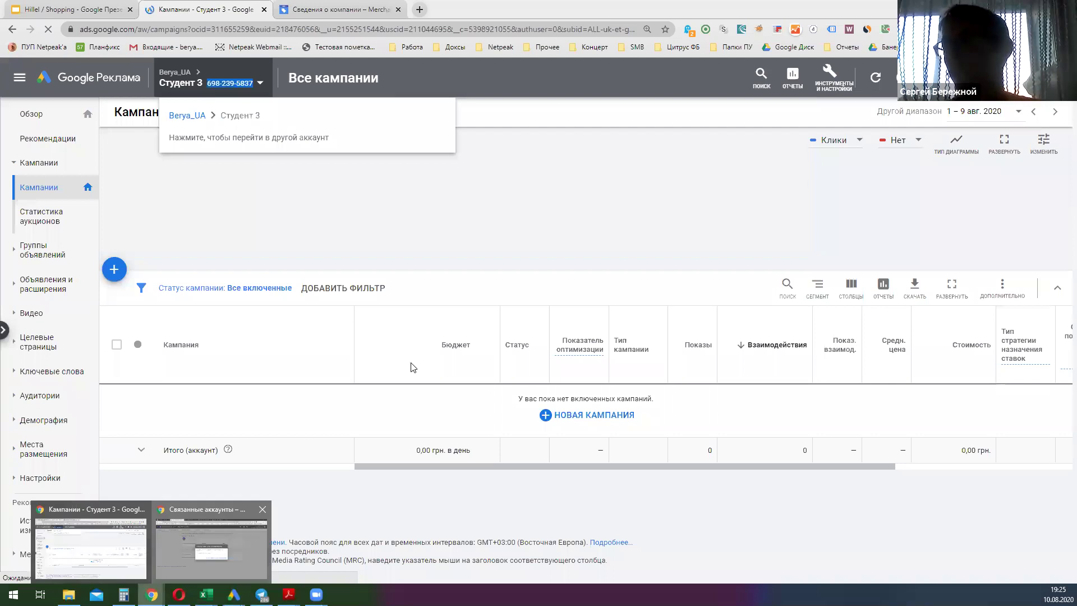
key(alt+Tab)
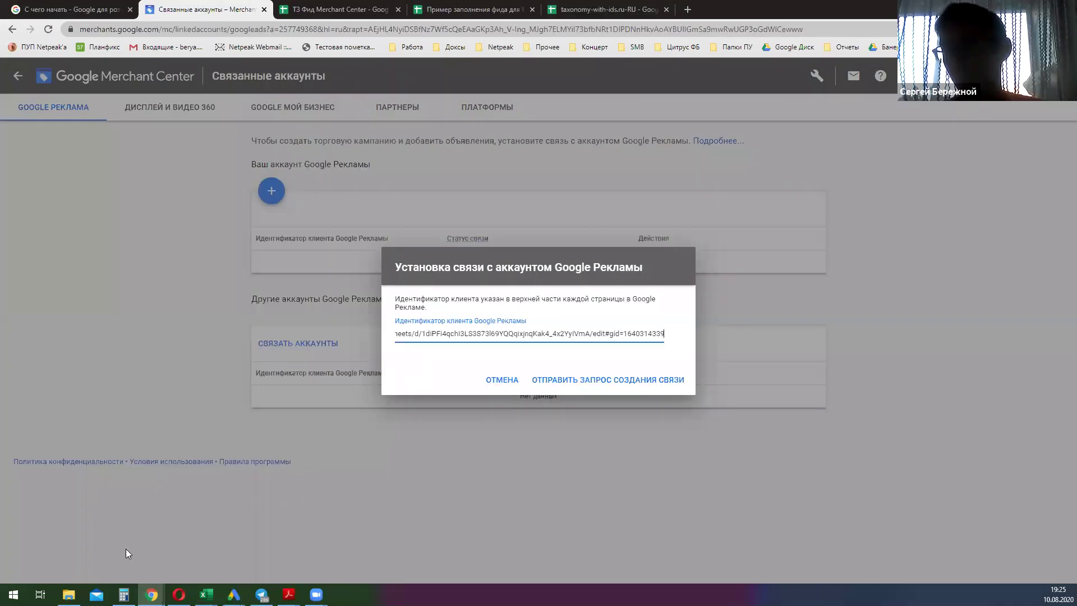
key(alt+Tab)
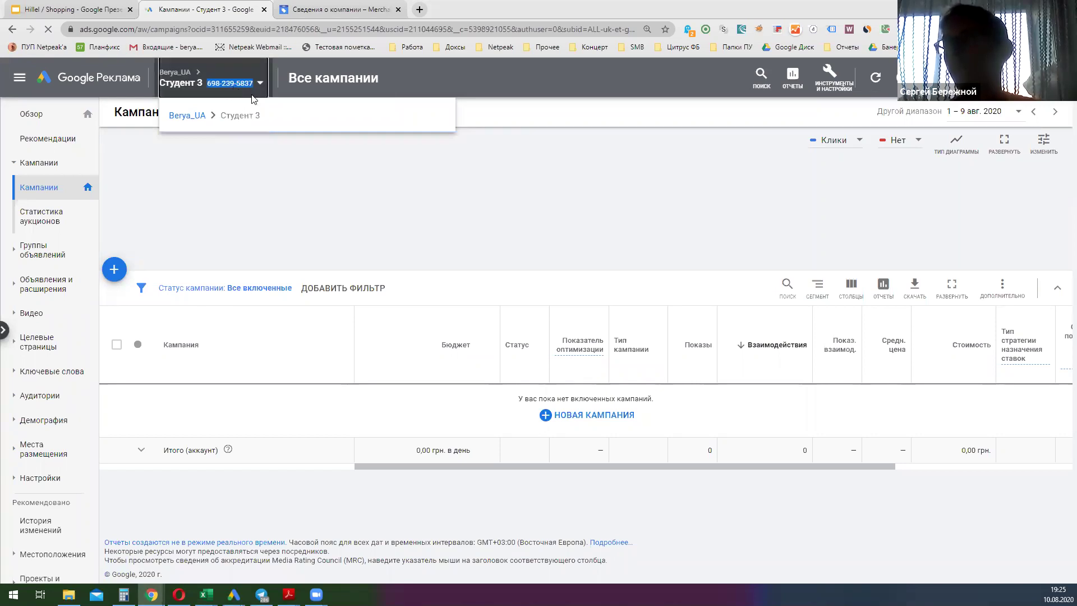
right_click(234, 84)
click(270, 95)
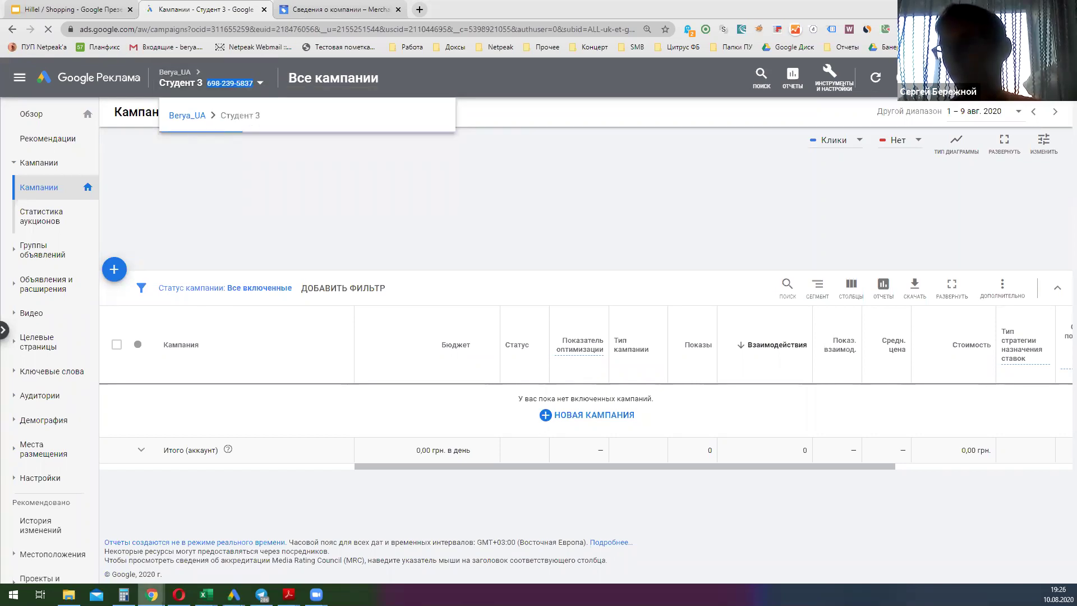
key(alt+Tab)
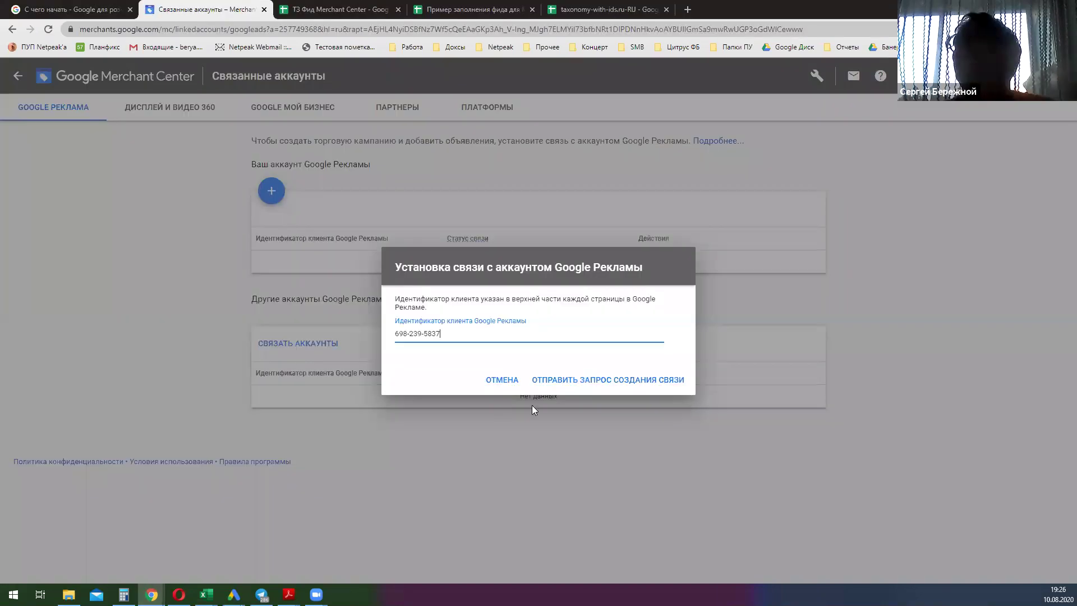
key(Return)
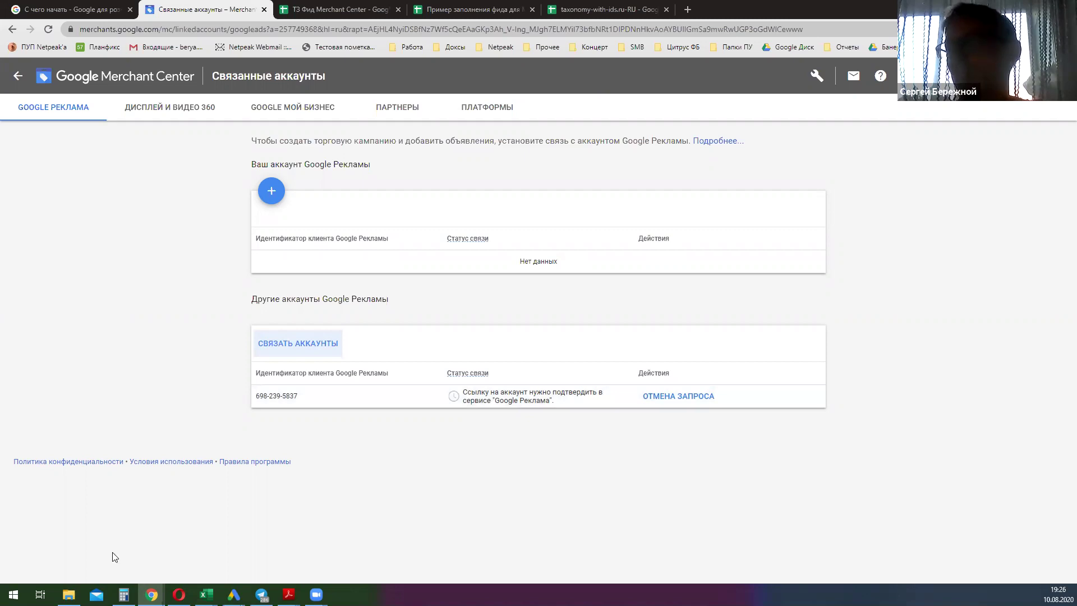
Step: Switch to the Google Ads window, open its linked accounts and show the Google Merchant Center link details
mouse_move(151, 593)
click(219, 552)
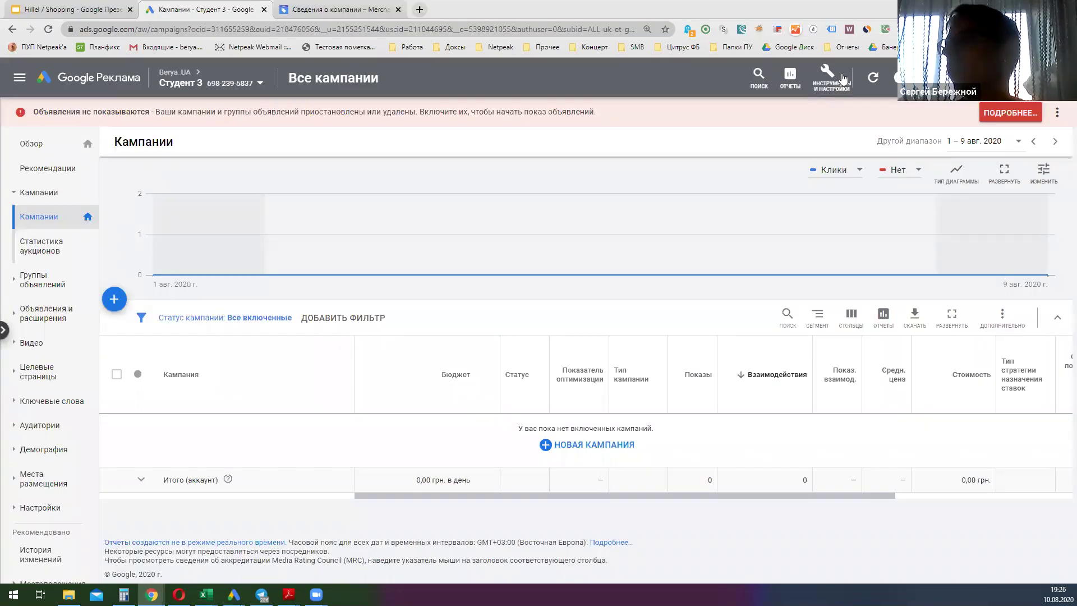
click(831, 79)
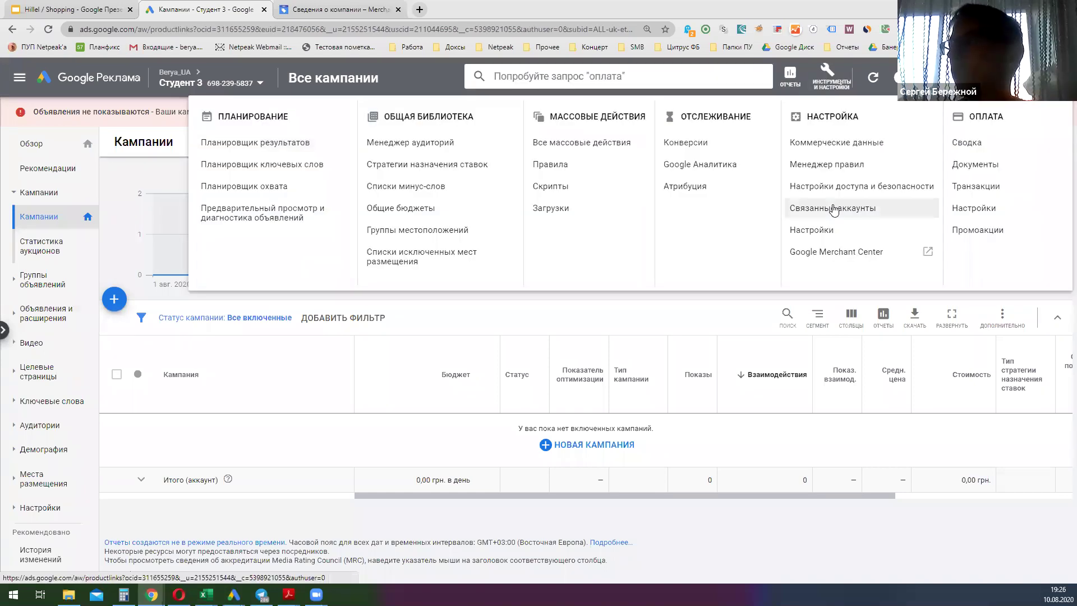
click(835, 210)
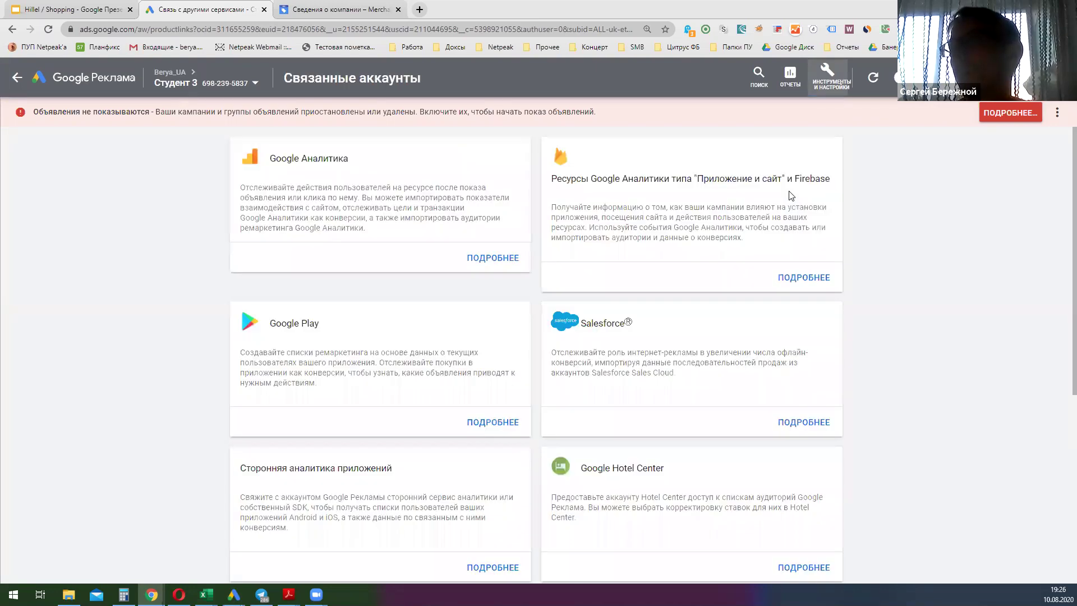
scroll(478, 472, down, 4)
click(479, 465)
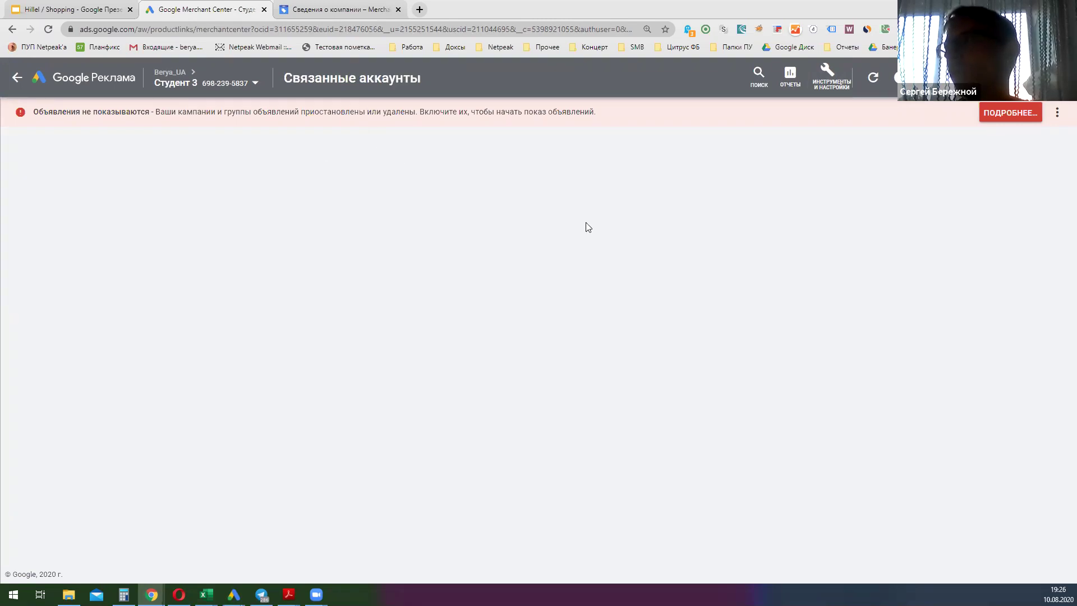
Step: Go back to the linked accounts overview in Google Ads
click(832, 81)
click(829, 76)
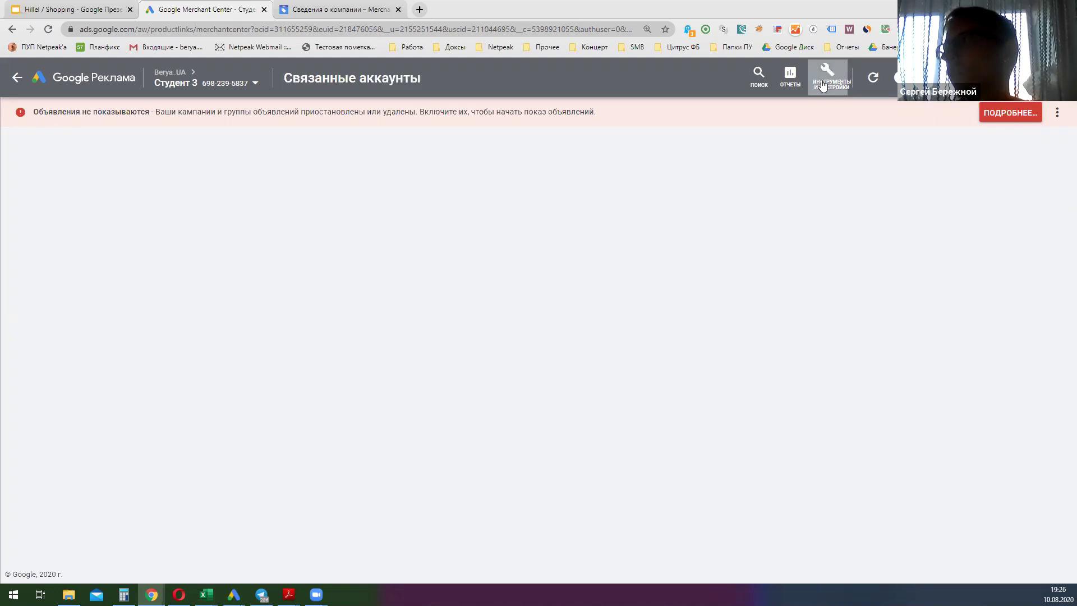
click(829, 209)
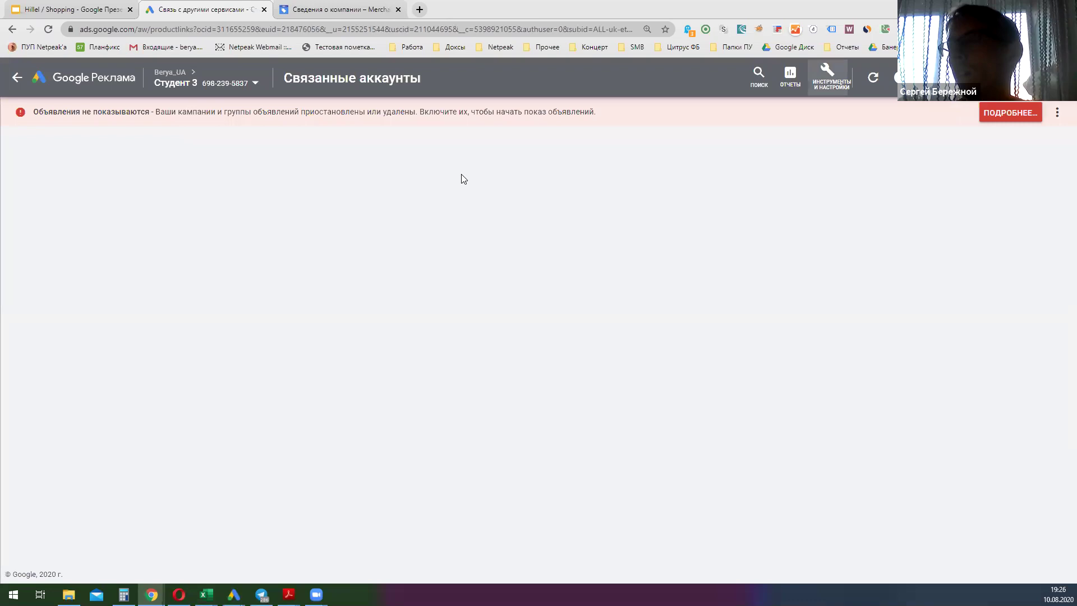
click(824, 85)
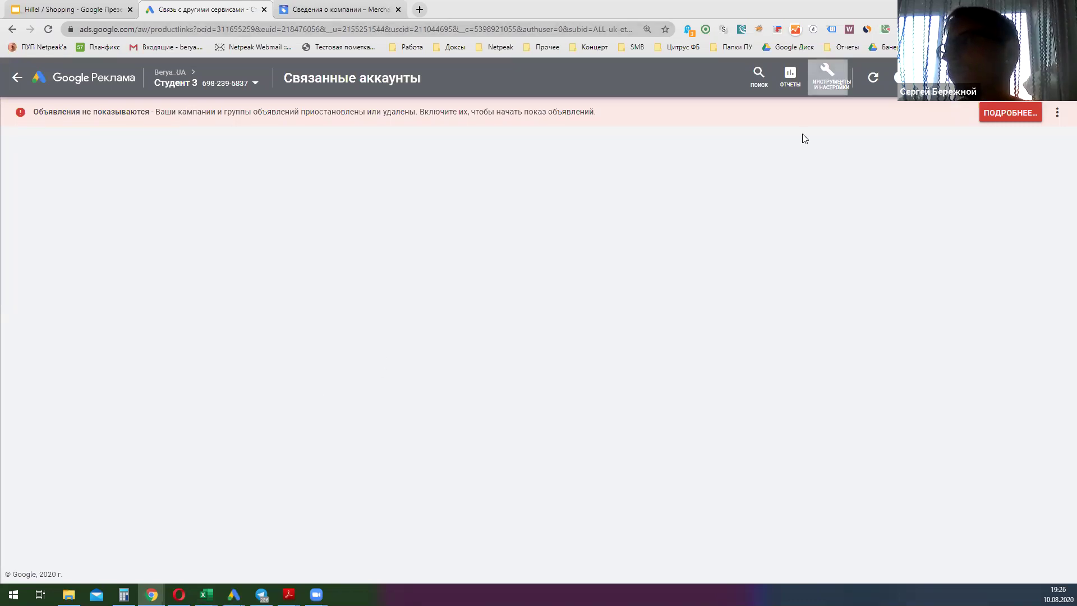
click(808, 209)
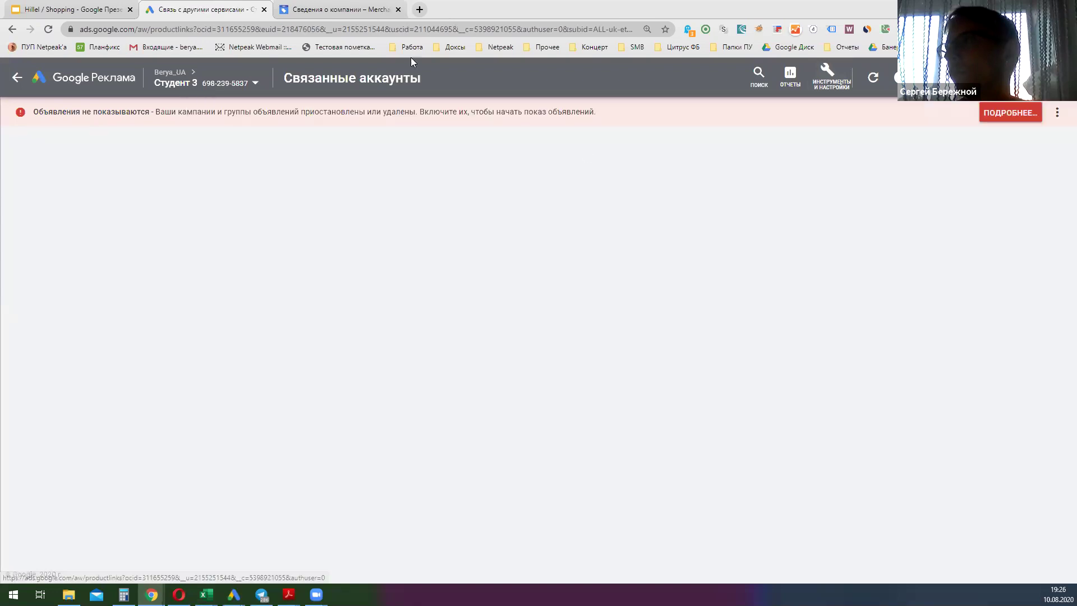
Step: Reload the linked accounts page and reopen the Google Merchant Center link details
click(365, 29)
key(Return)
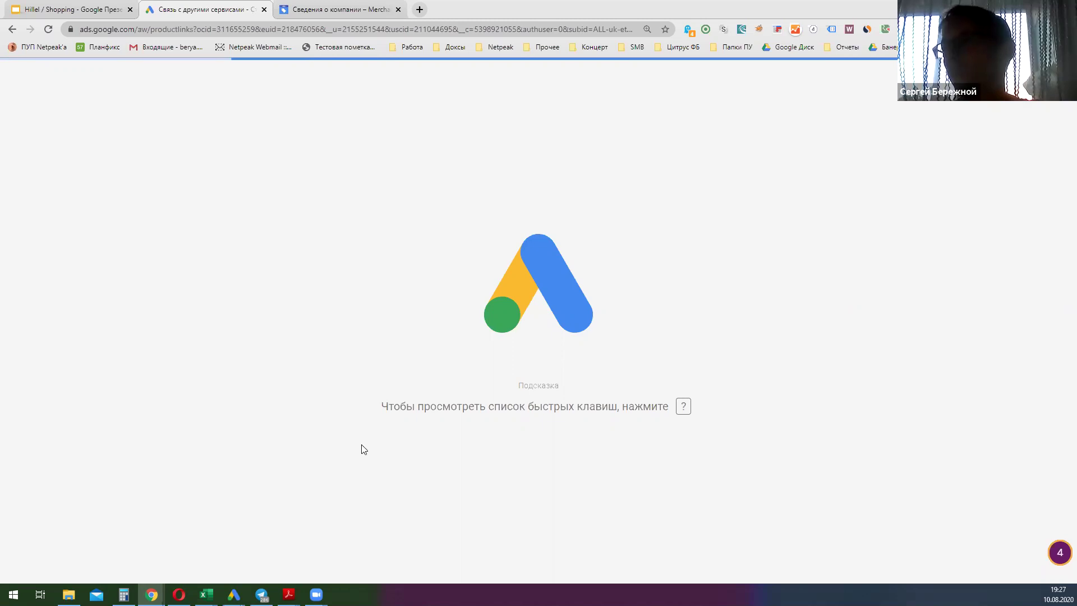
scroll(472, 494, down, 2)
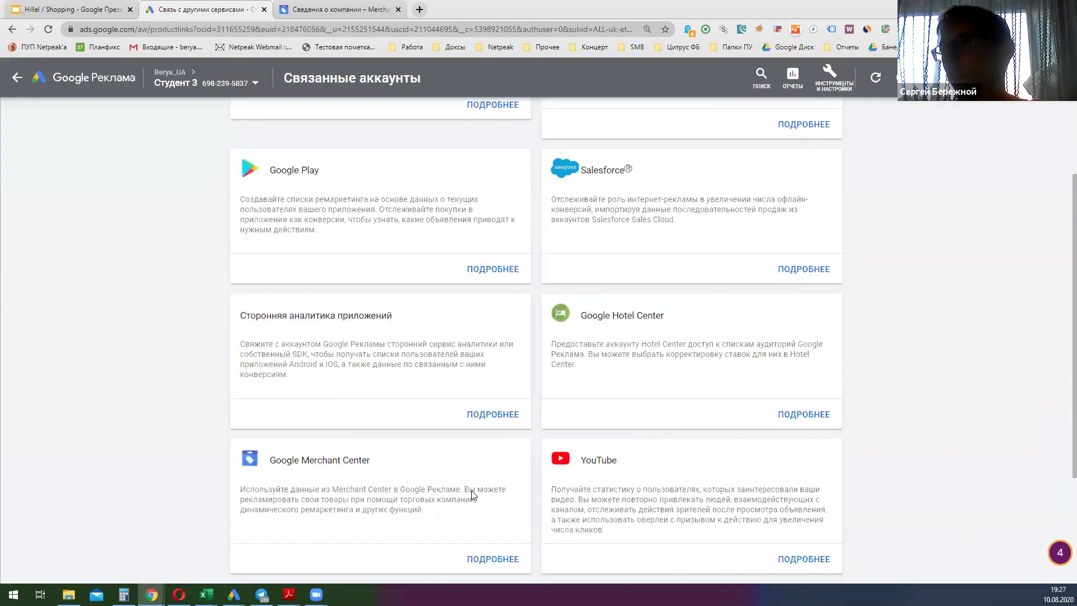
click(489, 564)
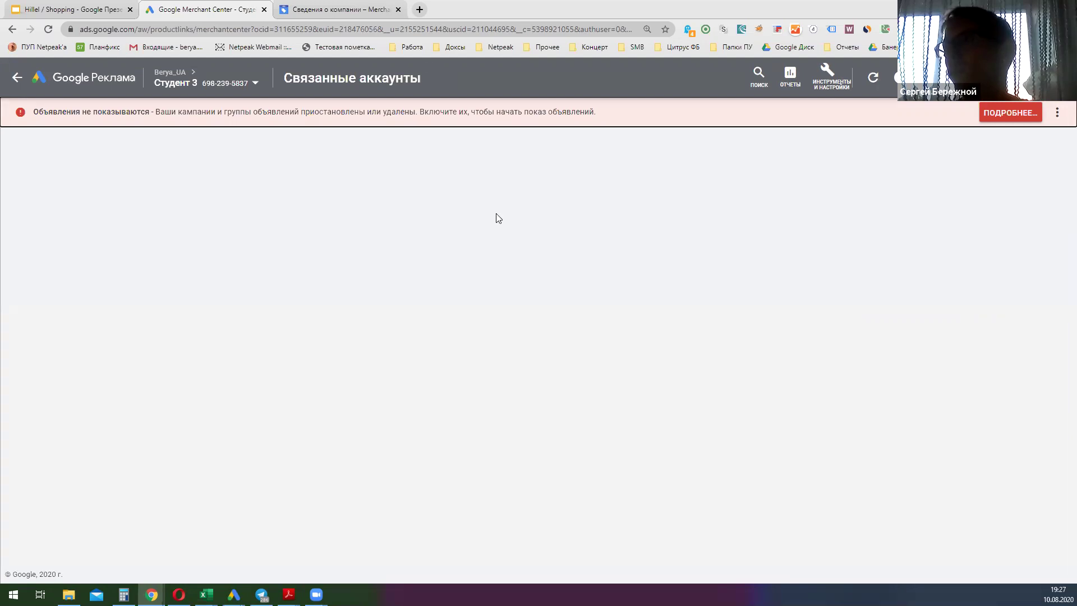
right_click(412, 297)
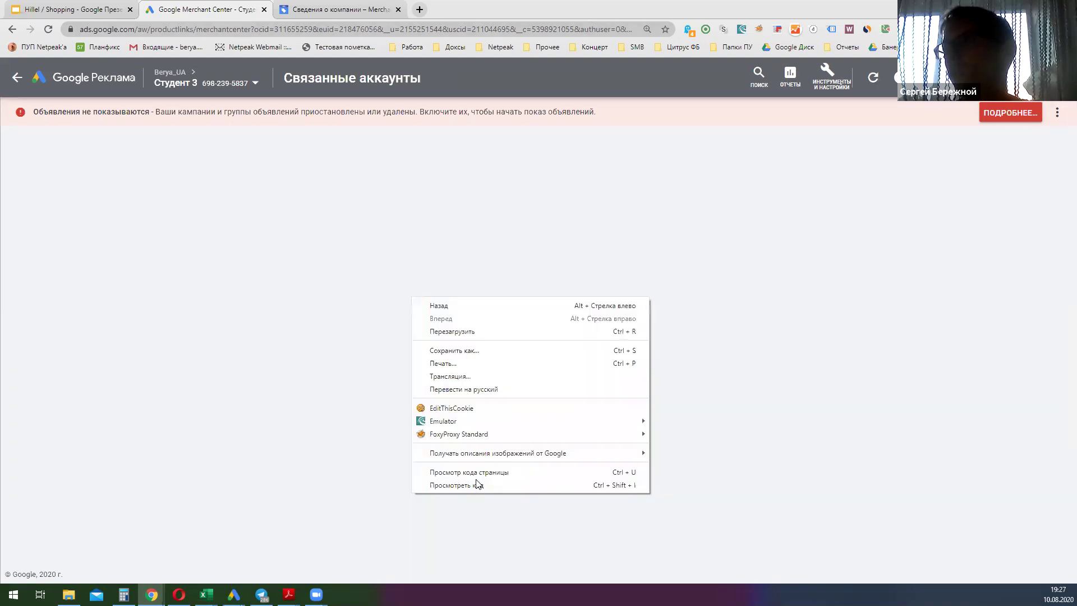
click(458, 191)
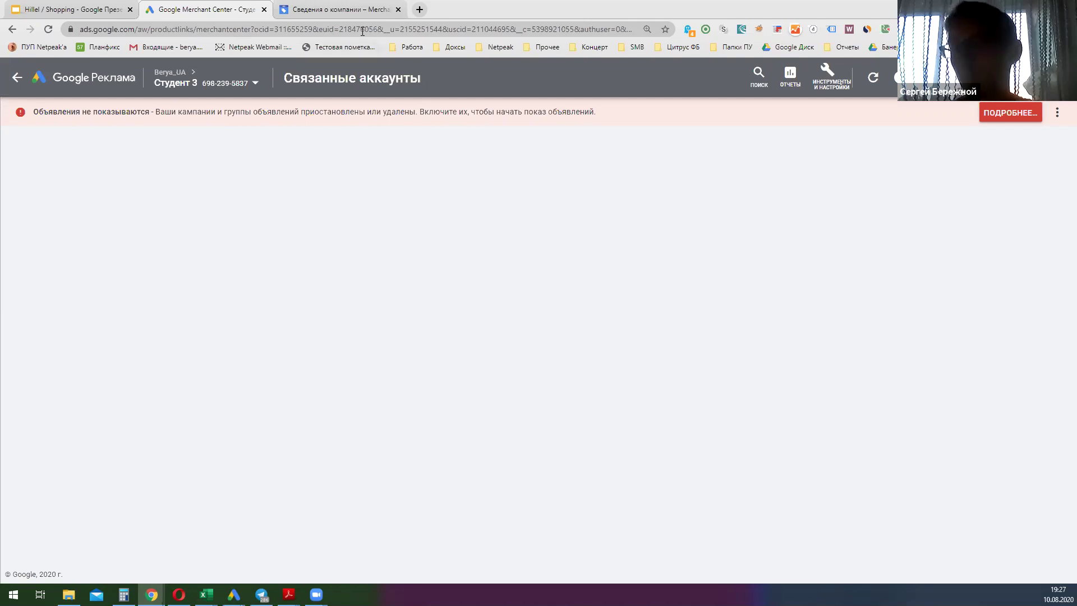
Step: Reload the Google Merchant Center link details in Google Ads and approve the link request from the тест store
key(F5)
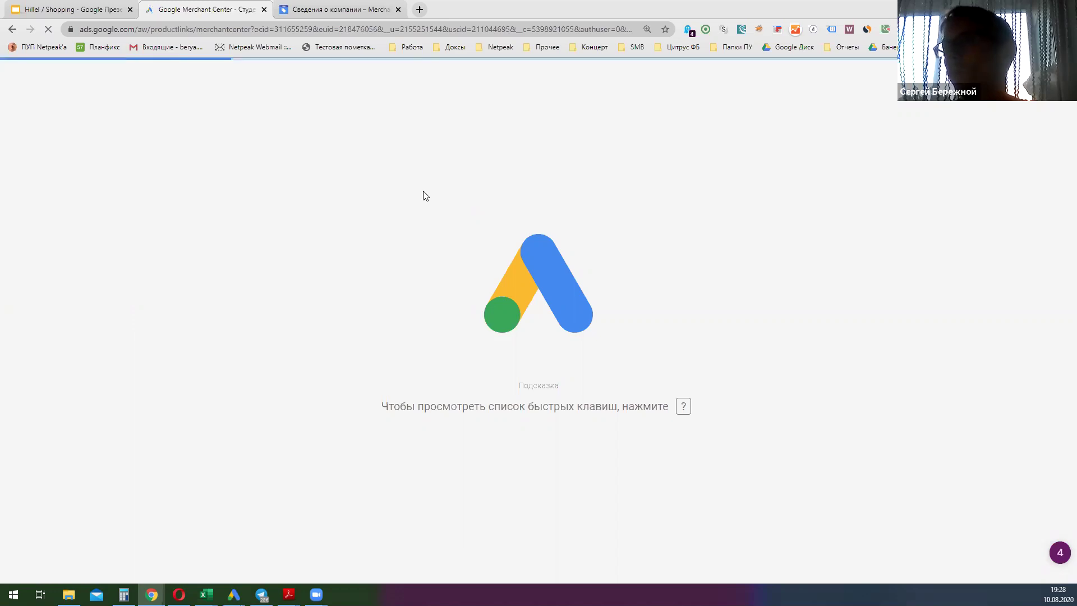
click(98, 10)
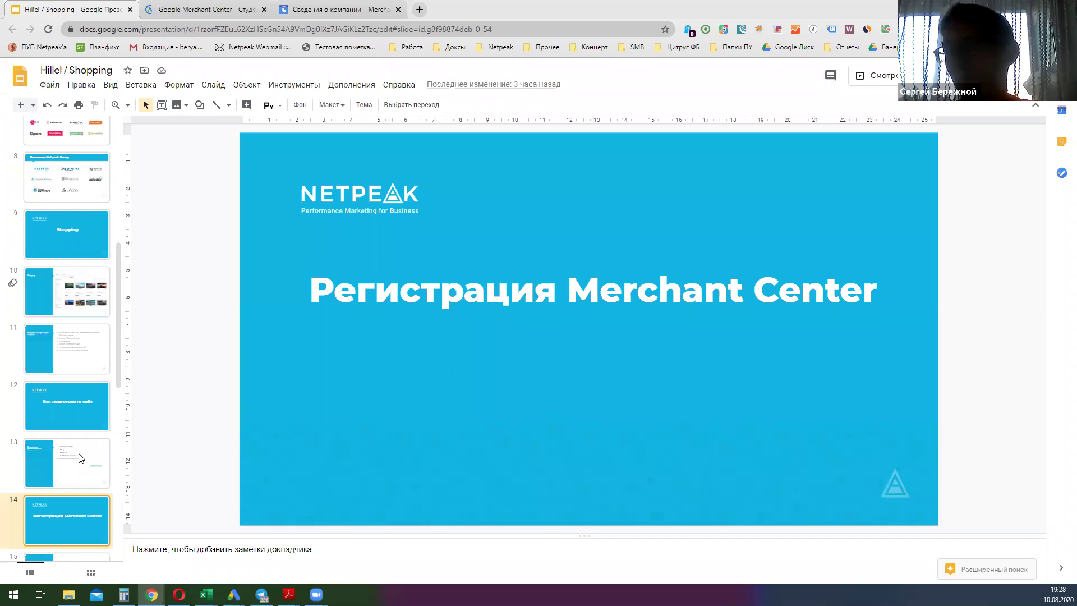
key(Down)
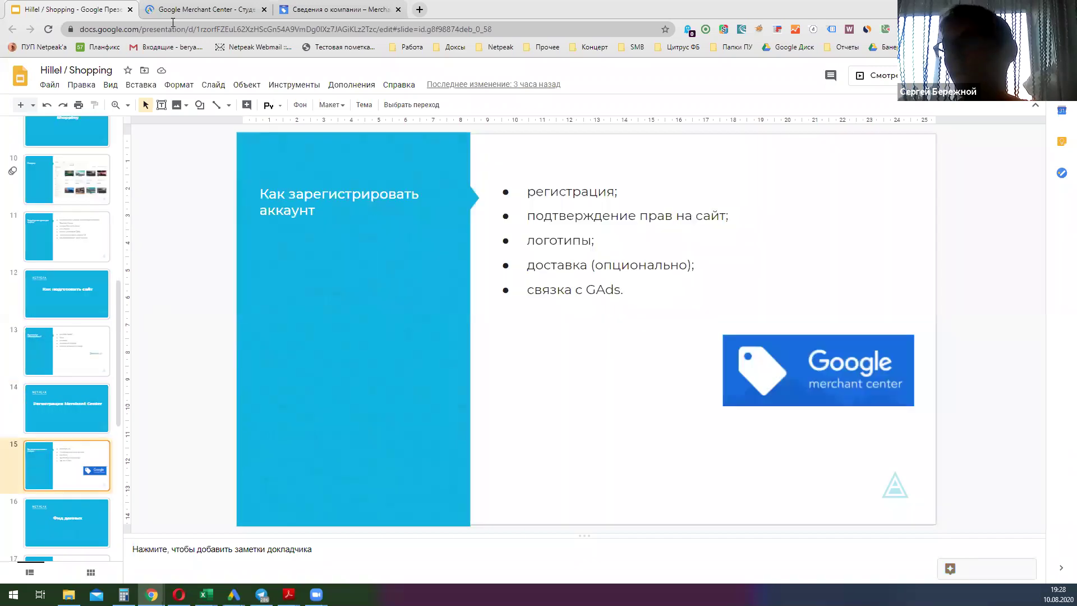
key(ctrl+Tab)
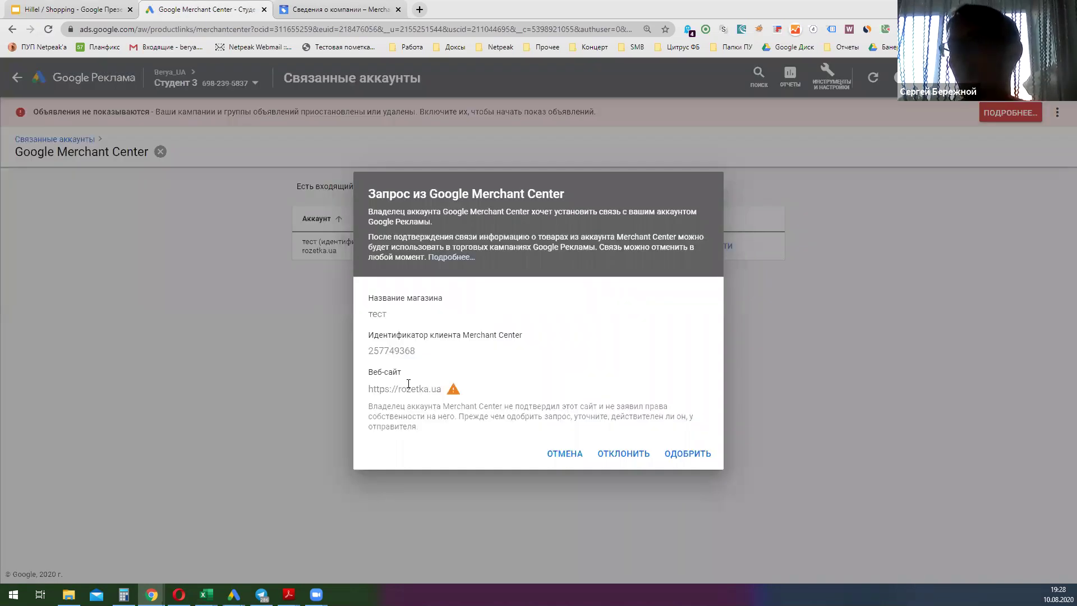
click(703, 452)
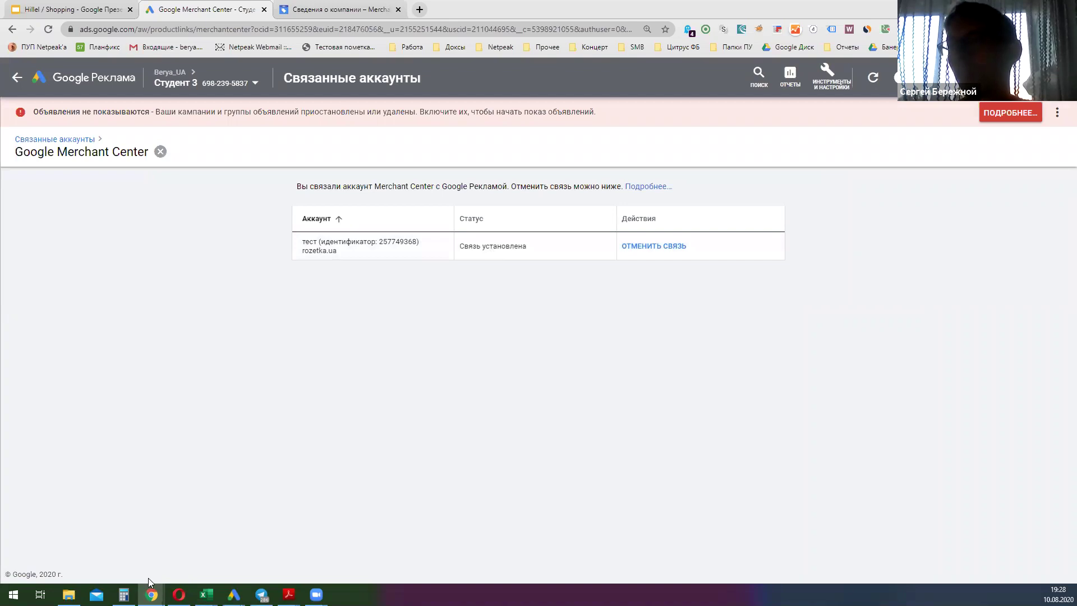
Step: Check the Google Ads link status in the Merchant Center window and return to the Hillel / Shopping presentation
click(182, 547)
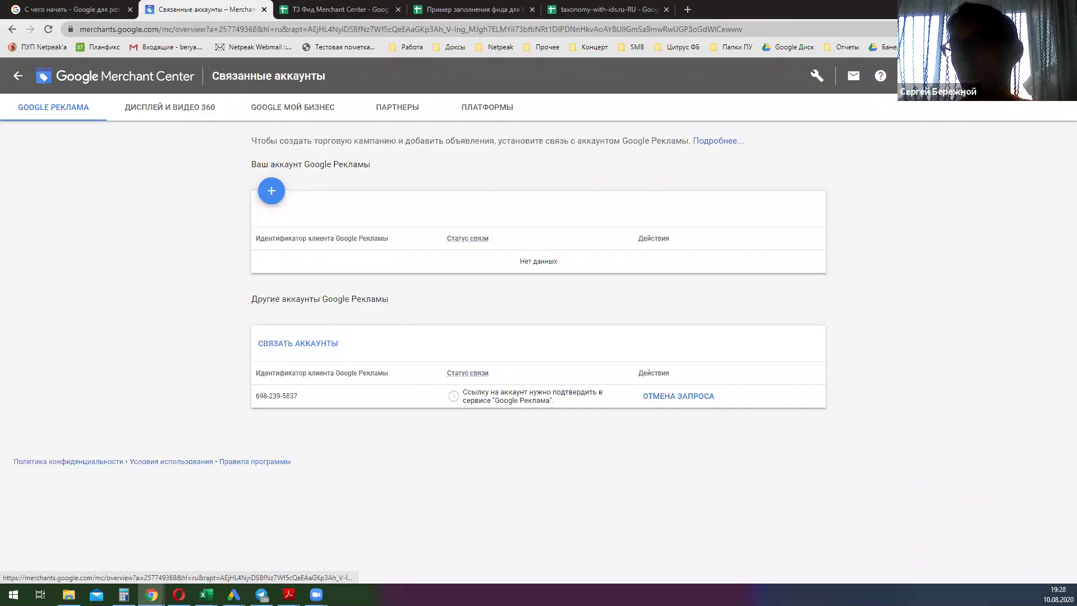
mouse_move(151, 594)
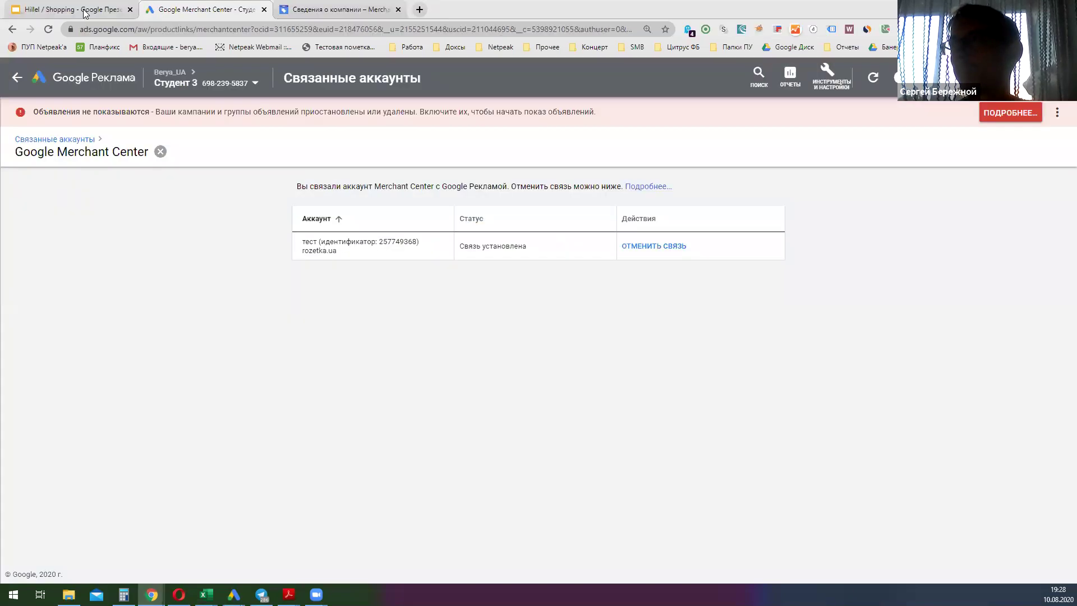
click(84, 12)
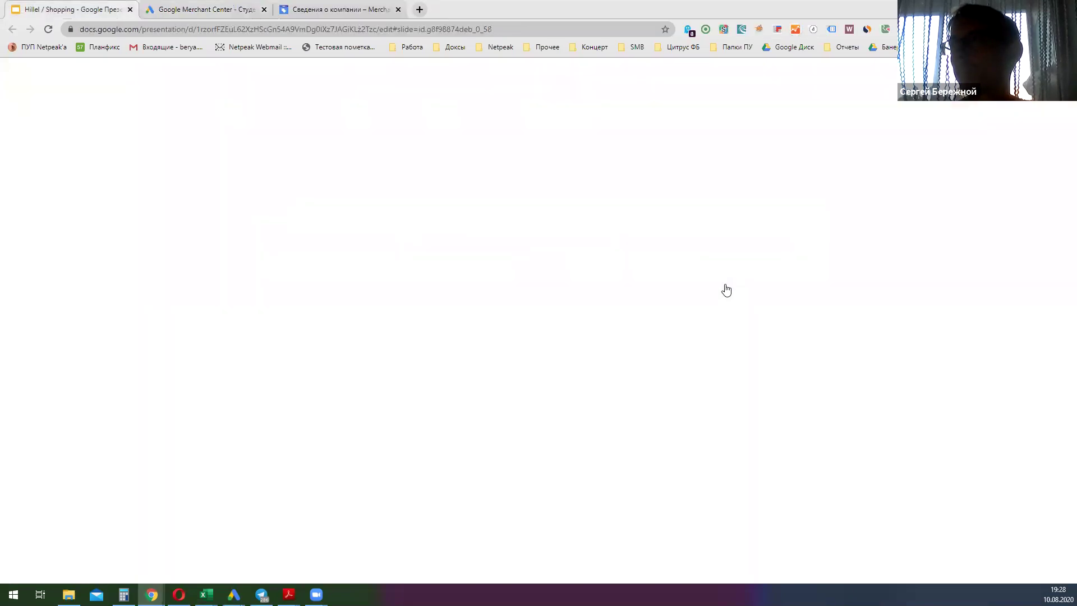
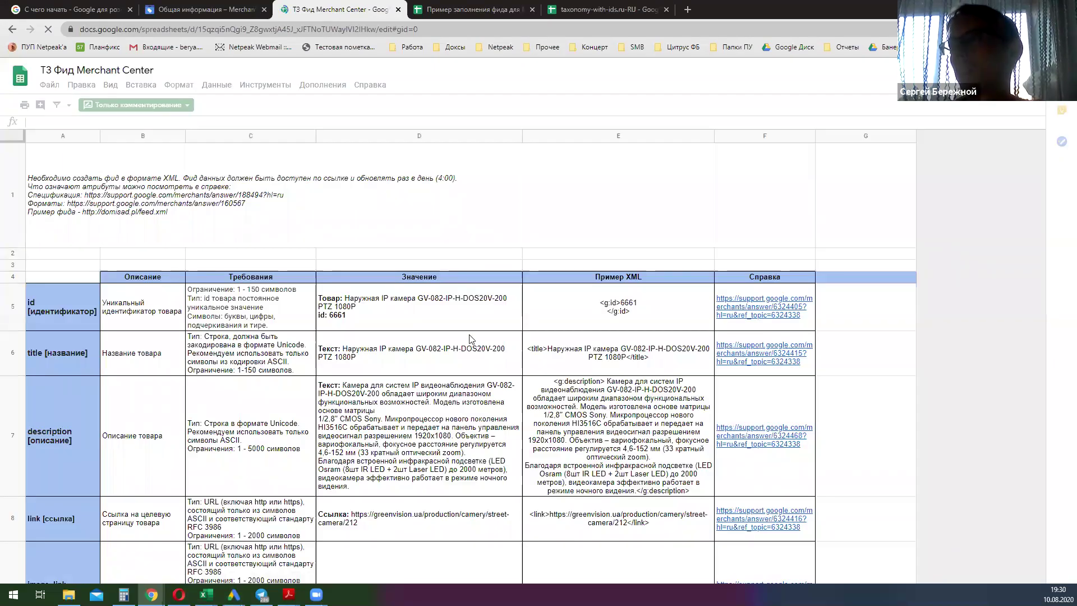
Step: In the ТЗ Фид Merchant Center spreadsheet, review the requirements and examples for the id, title and description attributes
scroll(470, 339, down, 8)
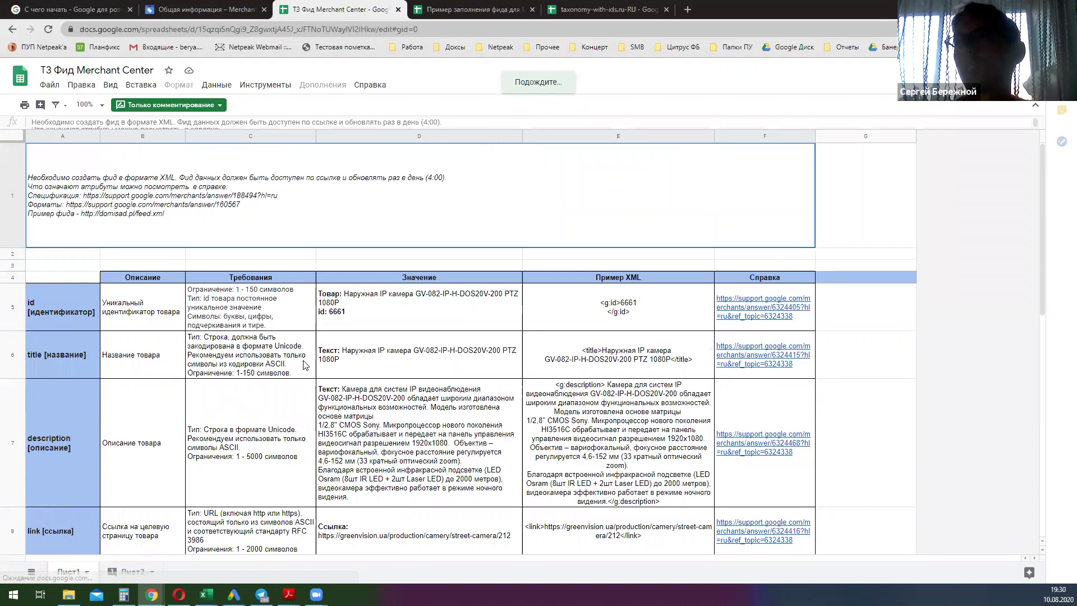
scroll(306, 365, down, 3)
scroll(306, 365, down, 2)
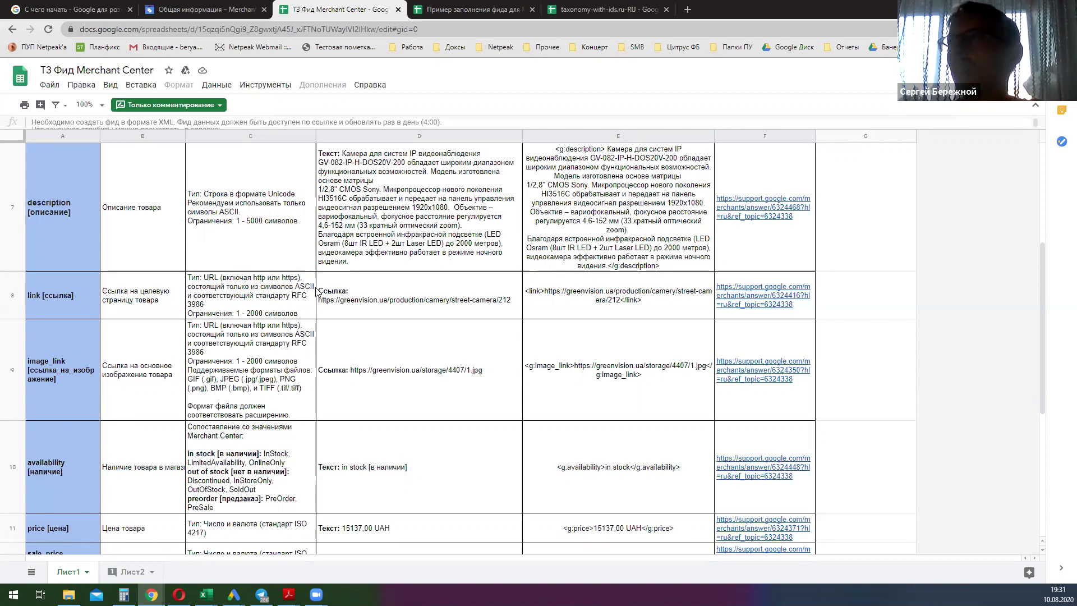
scroll(317, 291, up, 5)
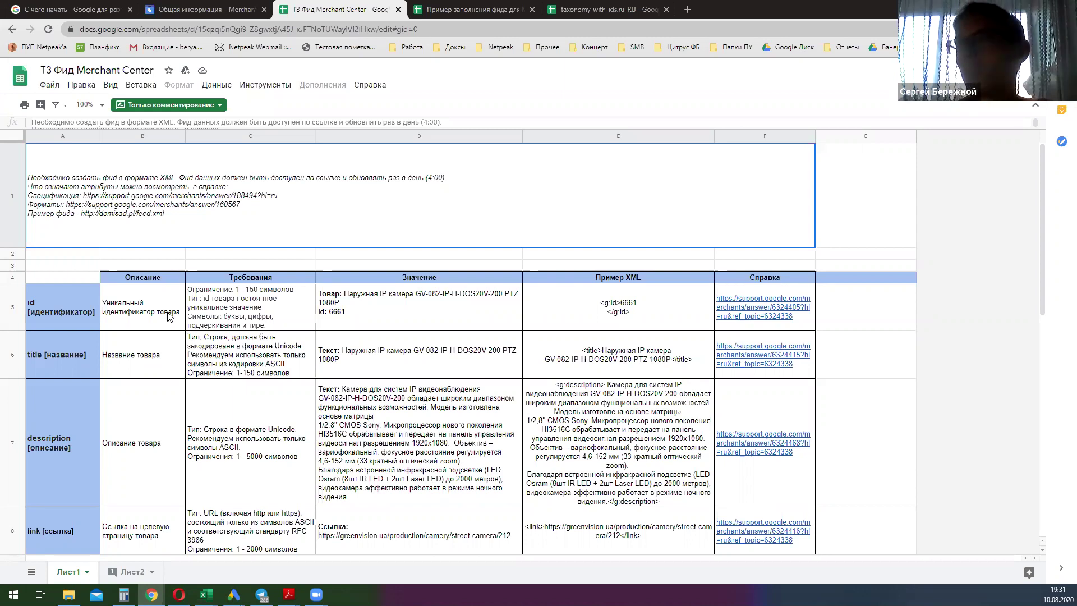
click(416, 353)
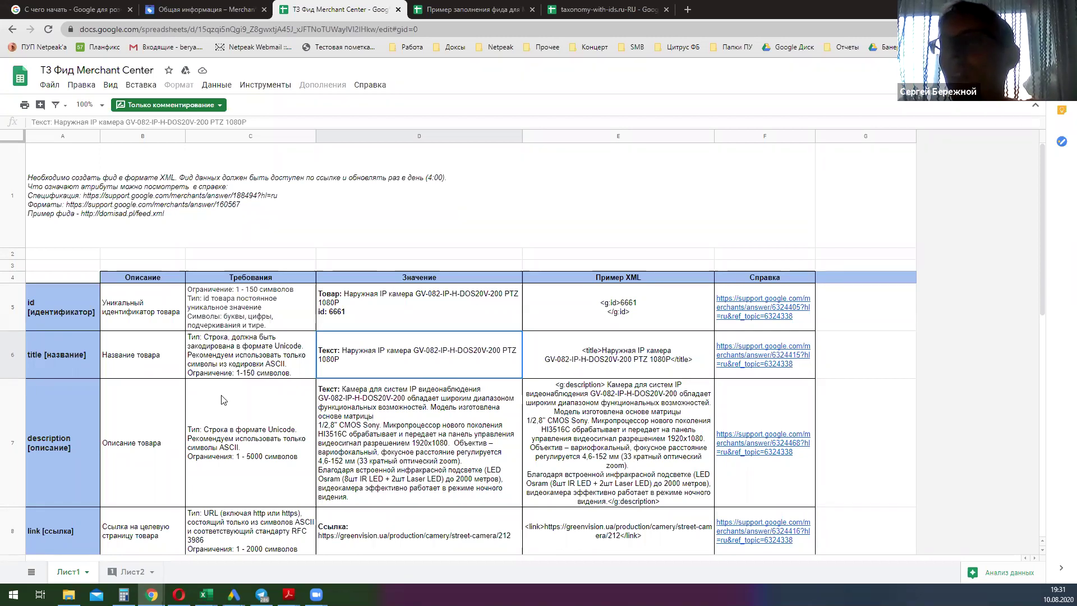
click(159, 445)
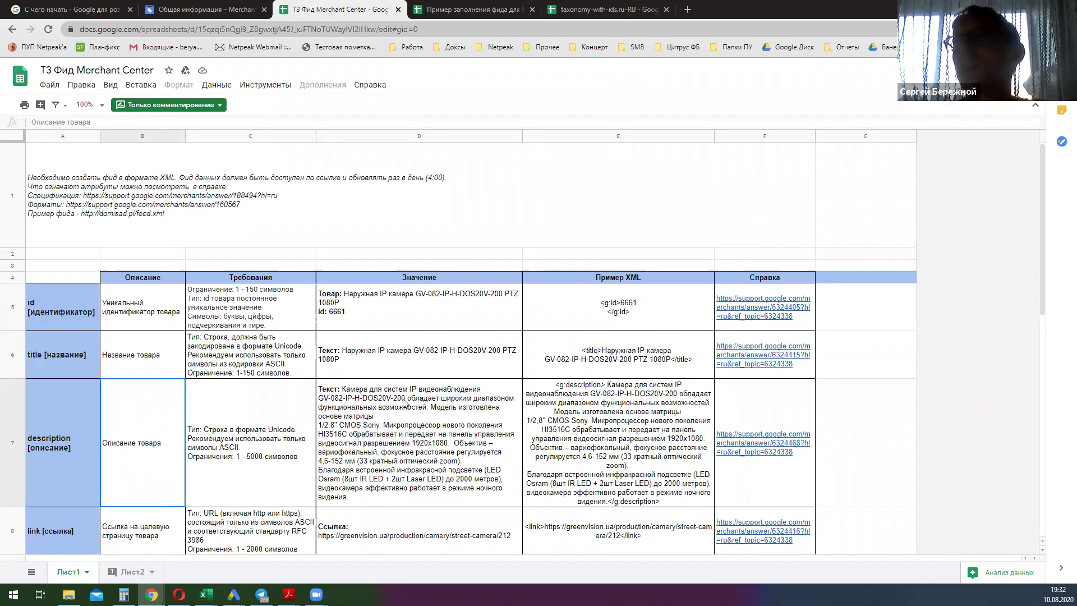
scroll(404, 400, down, 3)
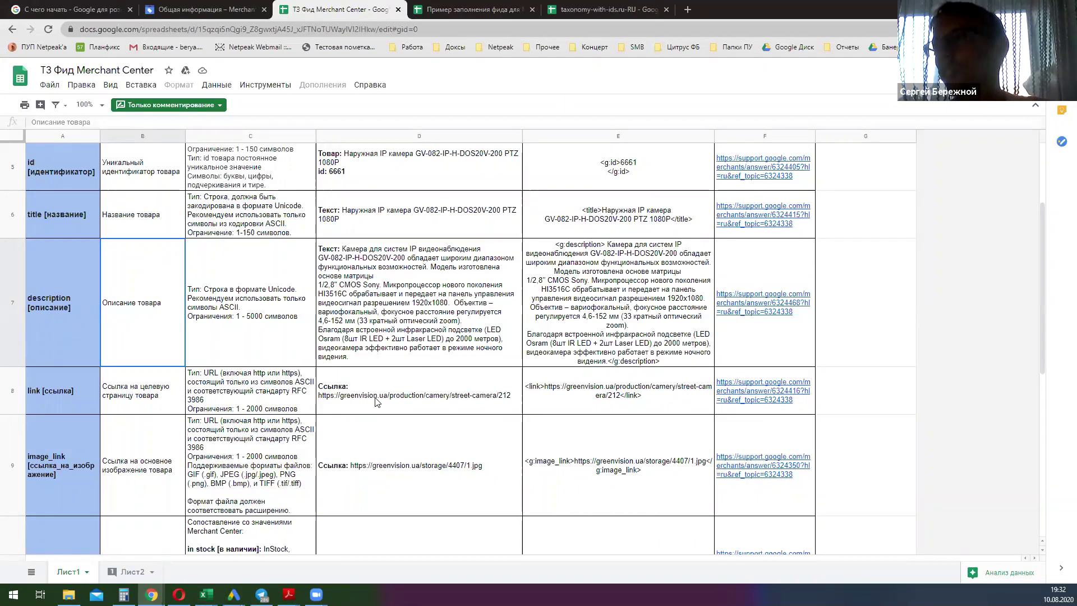
Step: Open the example product URL from the link attribute row in a new browser tab, and close that tab after checking it
click(482, 400)
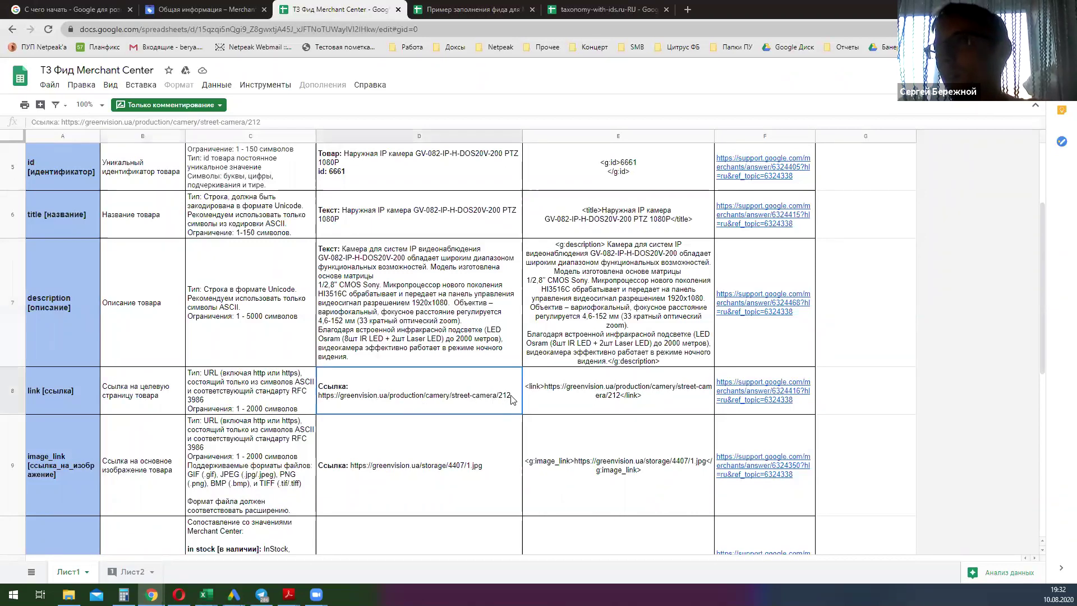
drag(267, 121, 64, 124)
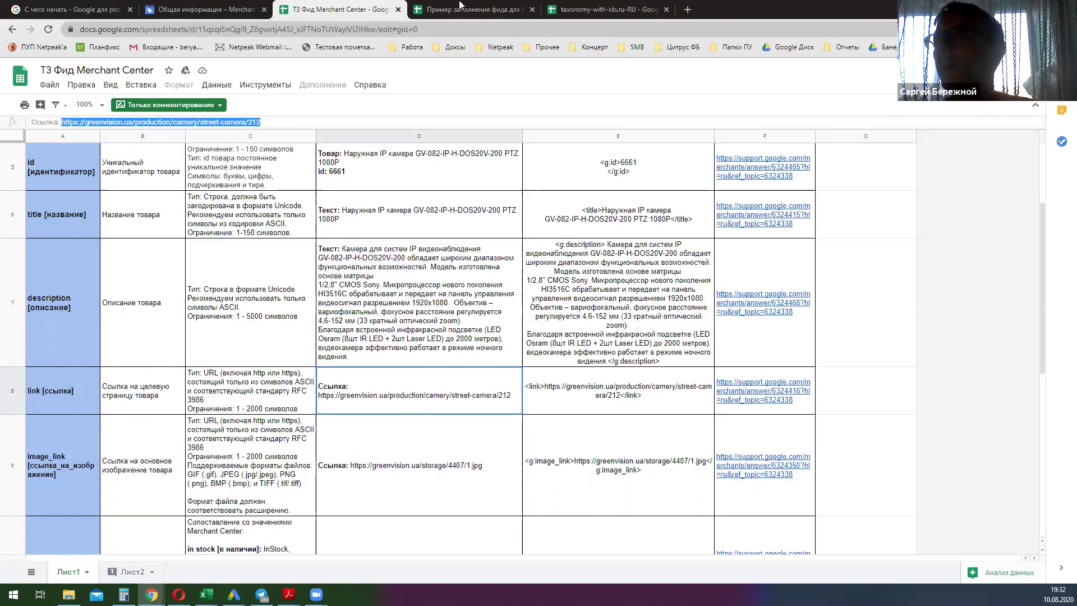
click(689, 13)
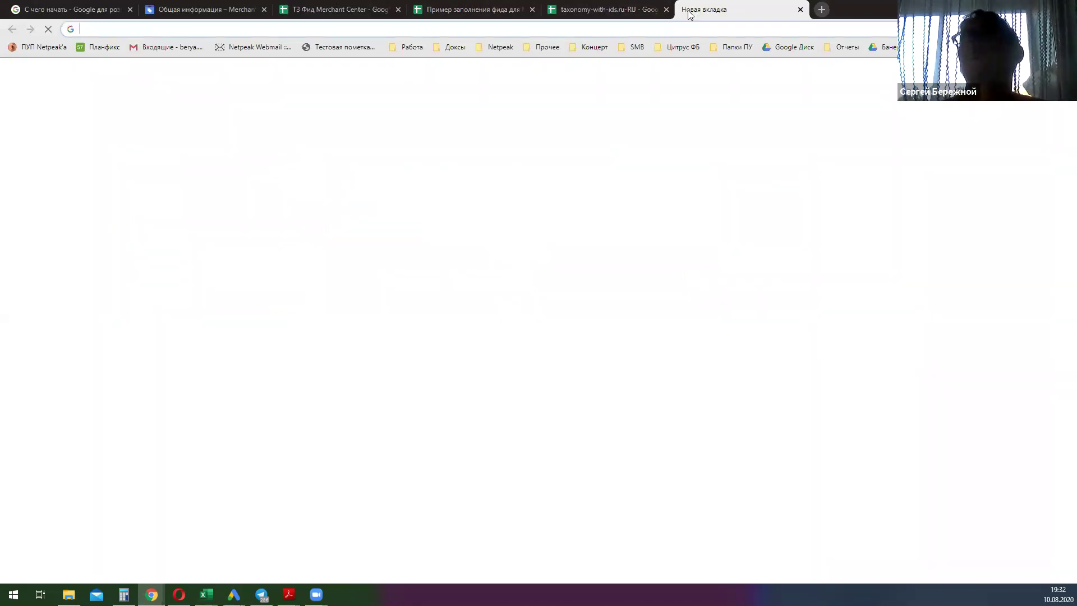
text(https://greenvision.ua/production/camery/street-camera/212)
key(Return)
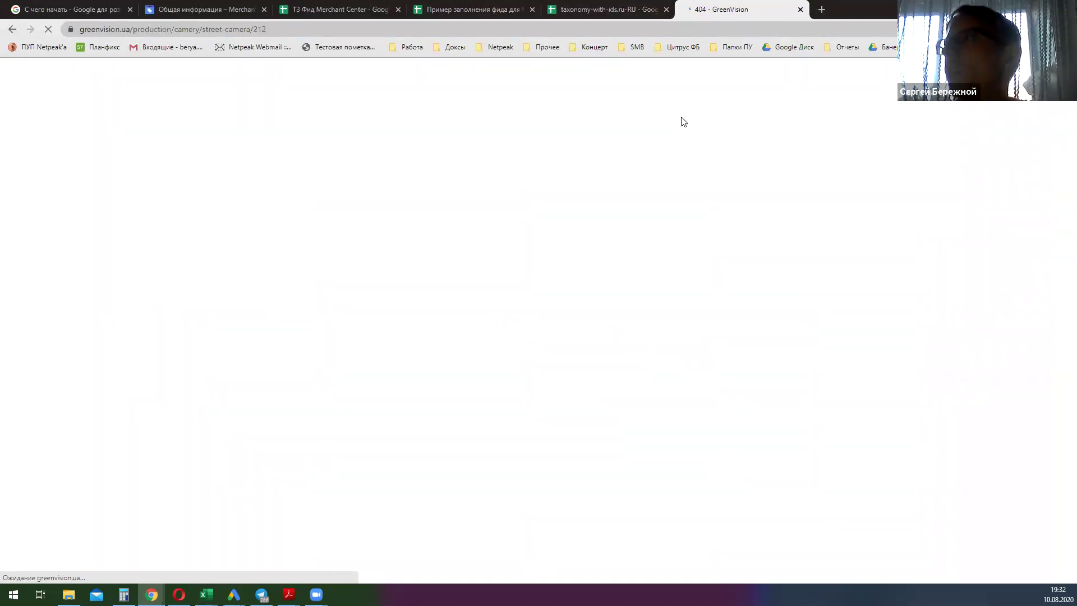
click(801, 9)
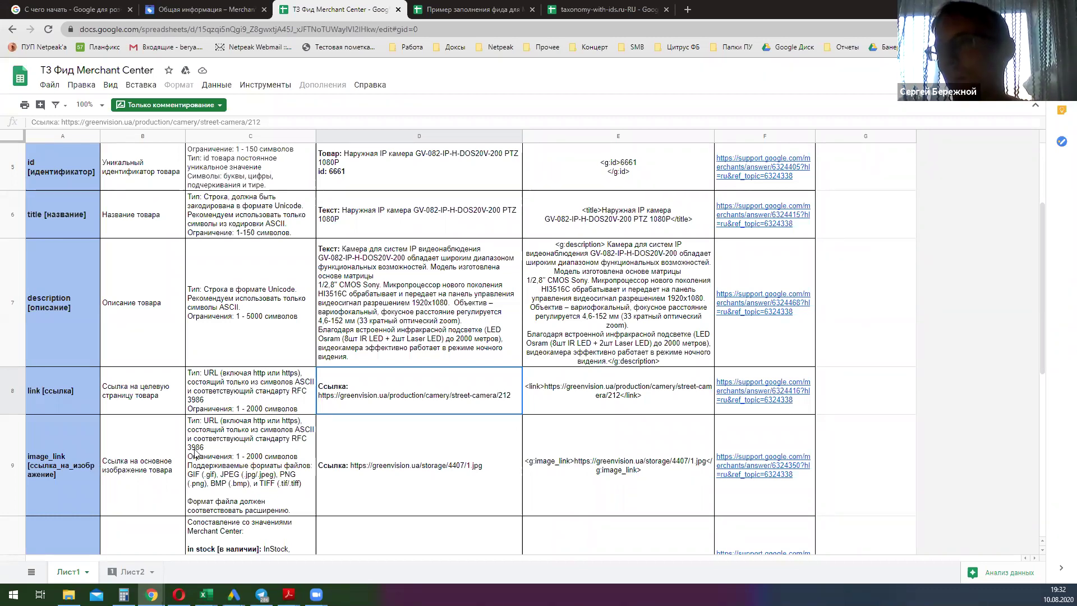
Step: Review the image_link, availability, price, sale_price and condition attribute rows of the feed specification
click(464, 482)
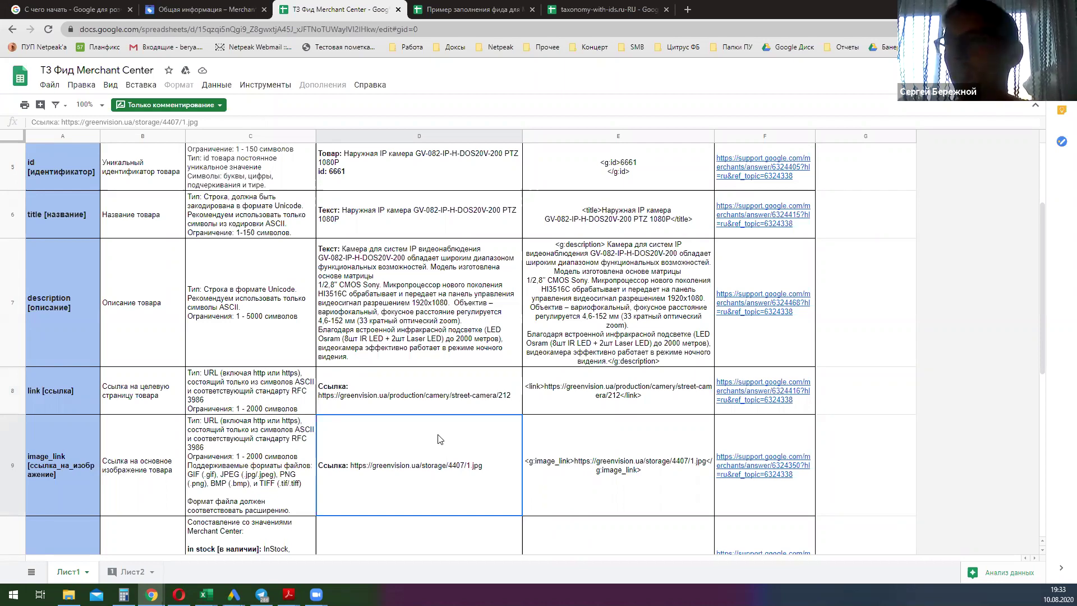
scroll(440, 439, down, 2)
click(79, 307)
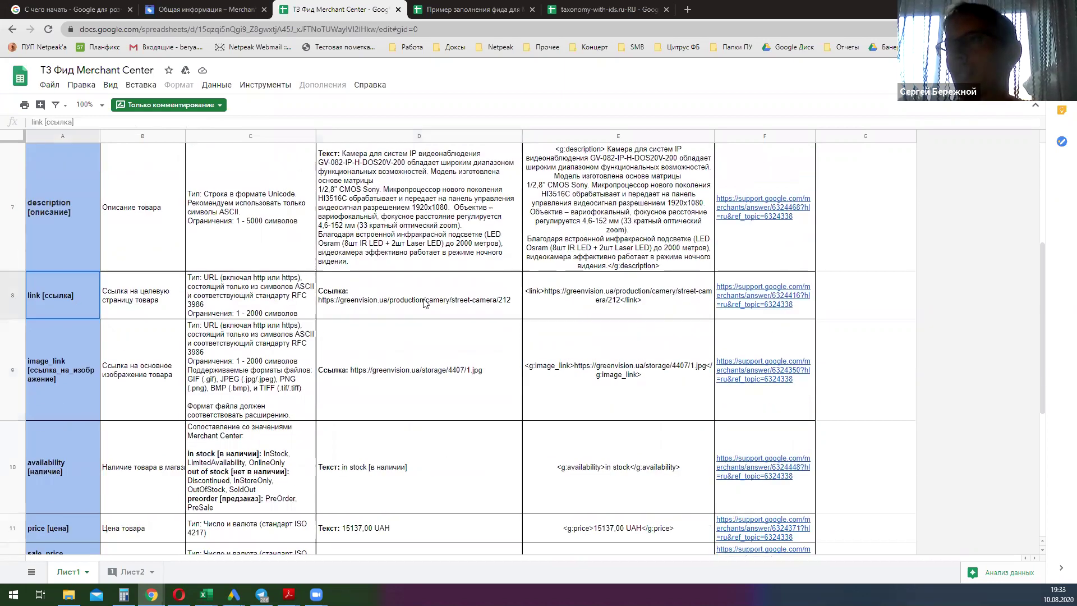
scroll(414, 271, down, 2)
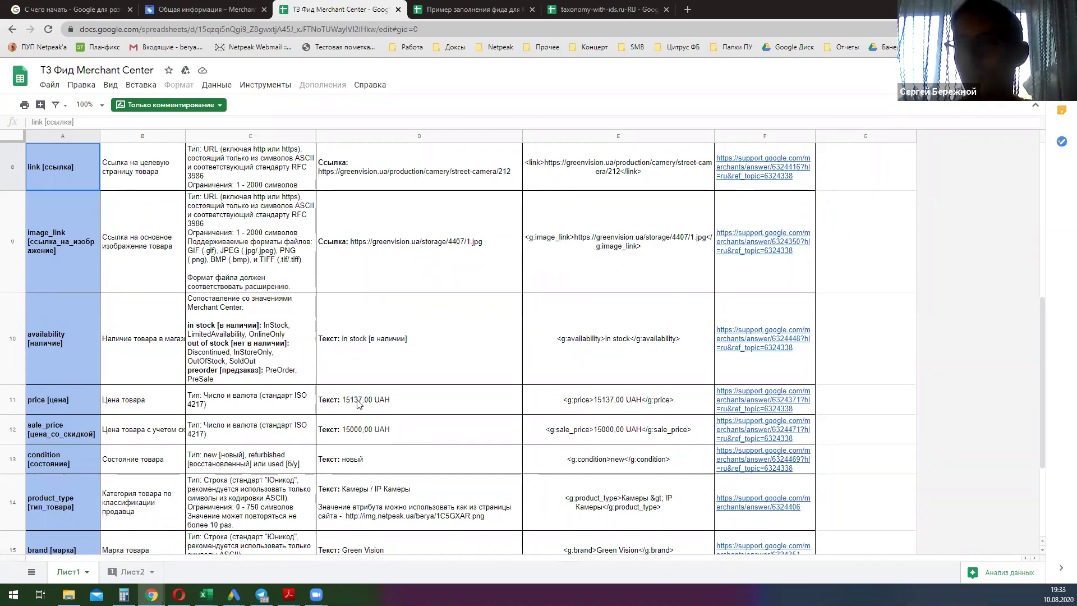
scroll(261, 385, down, 1)
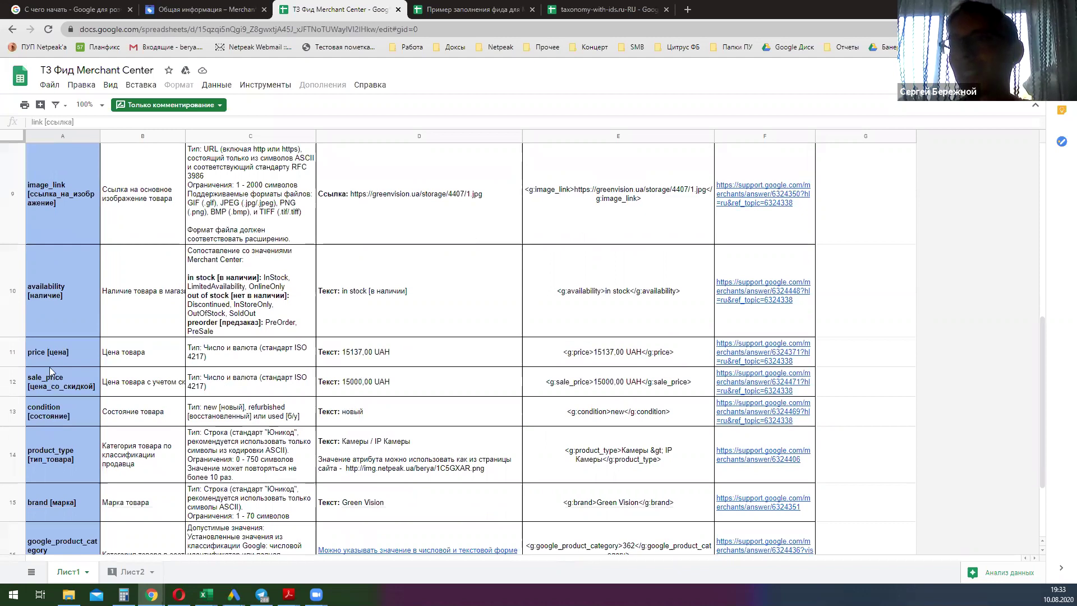
scroll(306, 319, down, 1)
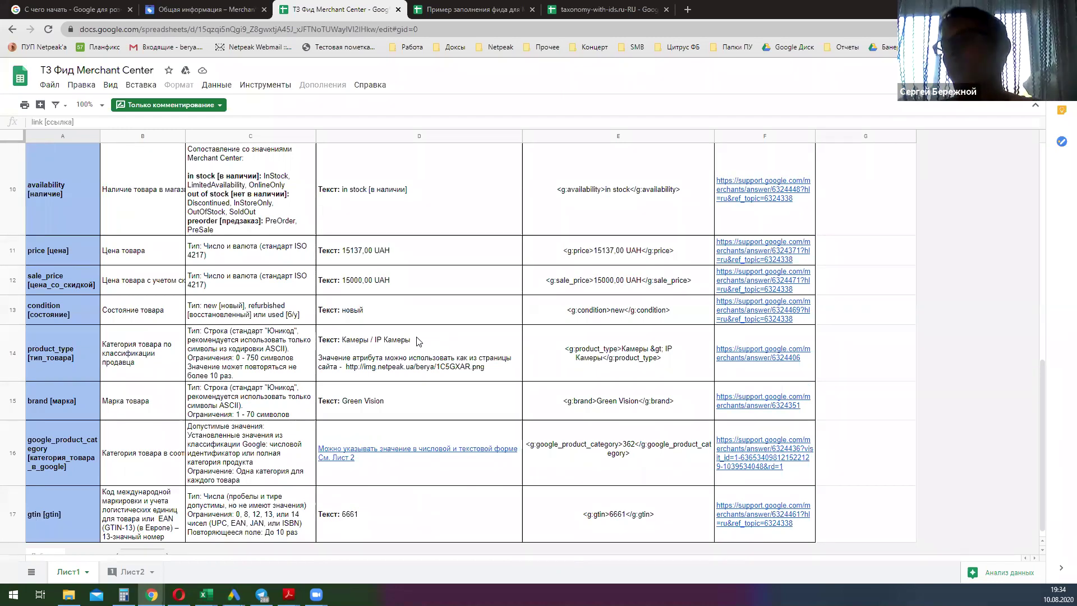
Step: View the sample screenshot linked in the product_type value cell in a new browser tab and return to the feed specification
click(463, 366)
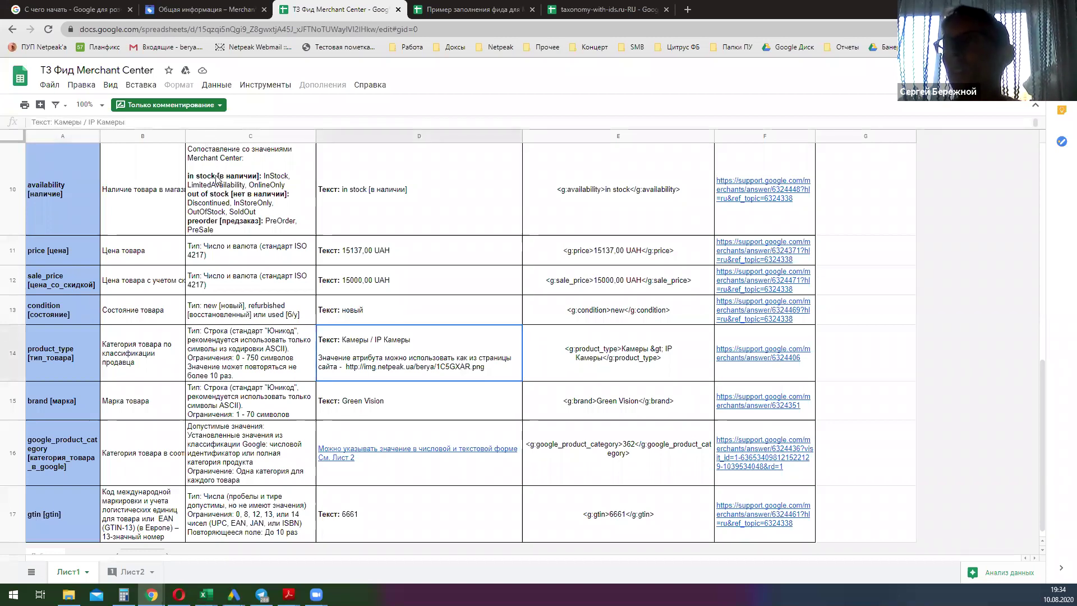
click(224, 122)
drag(399, 136, 261, 136)
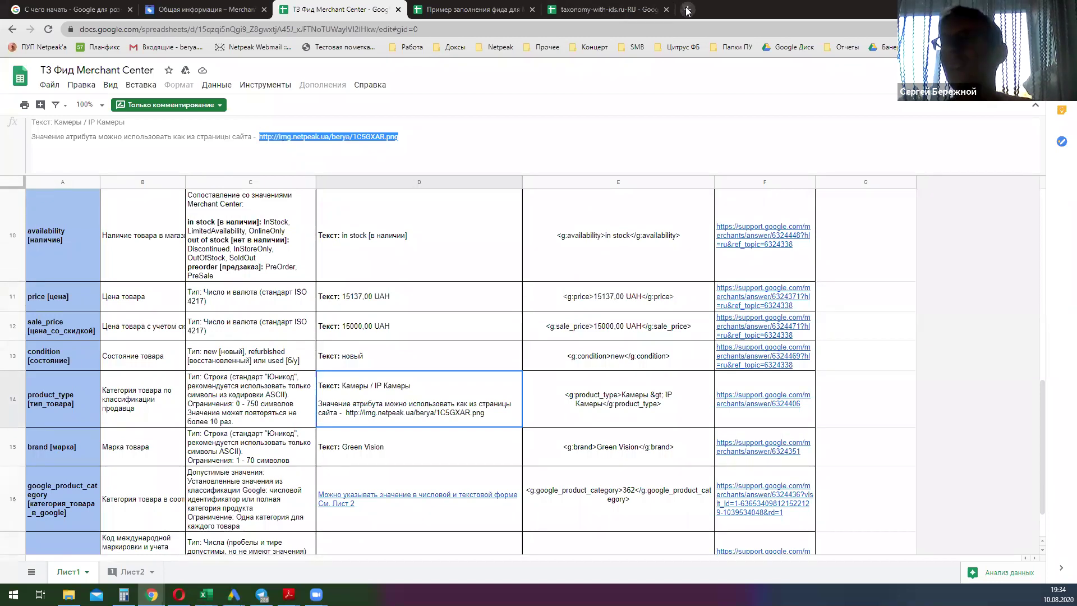
drag(328, 136, 687, 10)
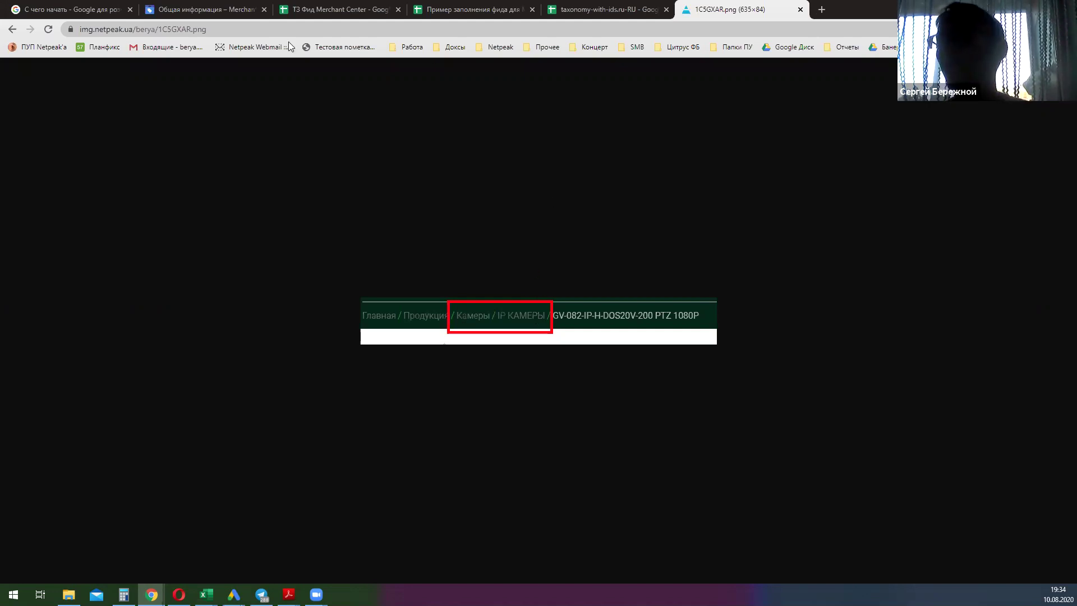
key(ctrl+2)
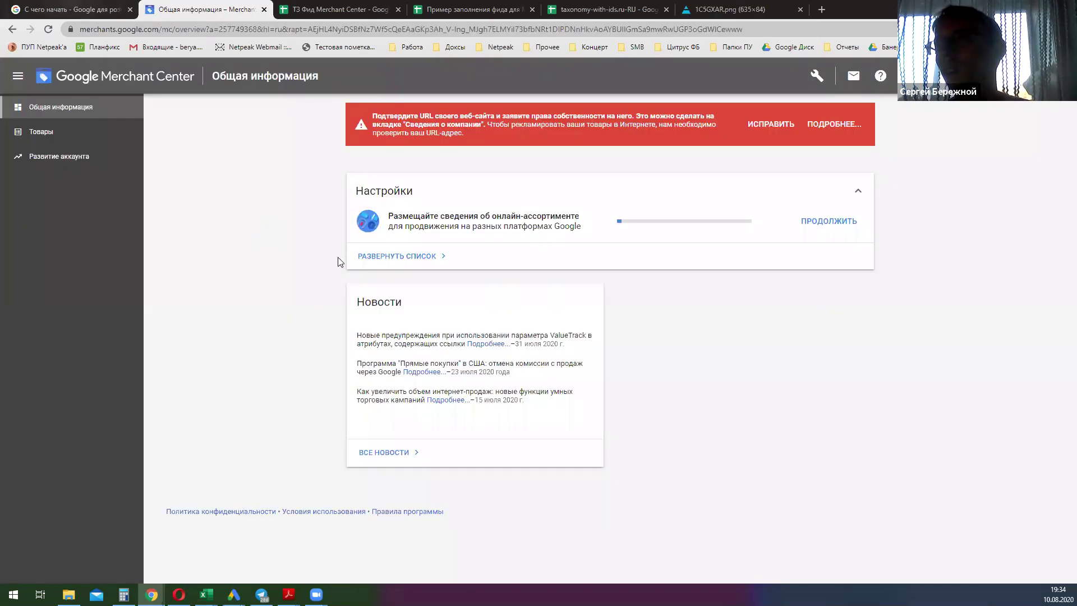
key(ctrl+1)
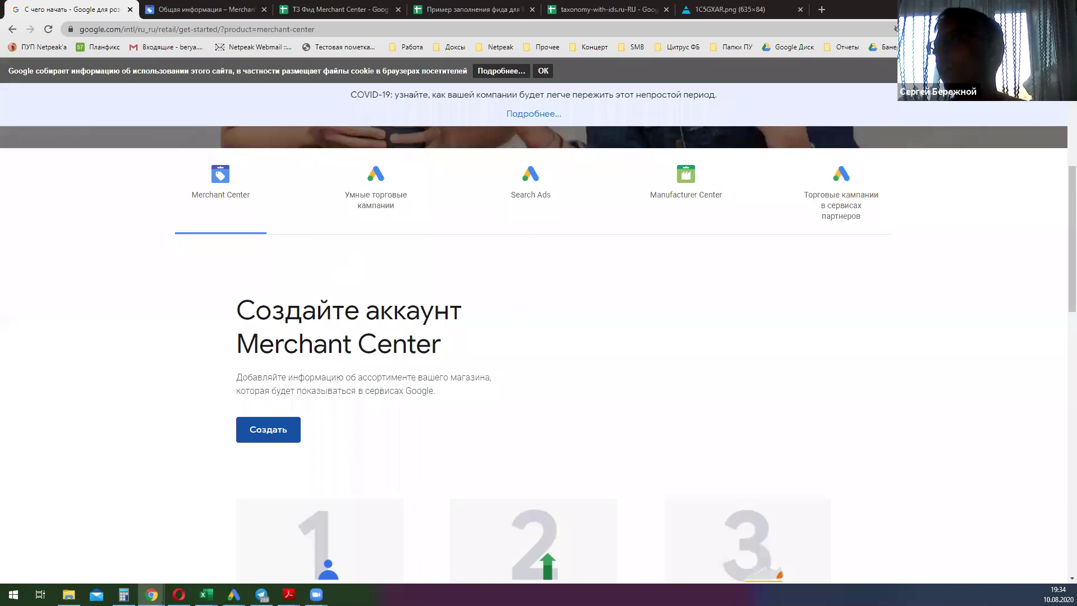
key(ctrl+3)
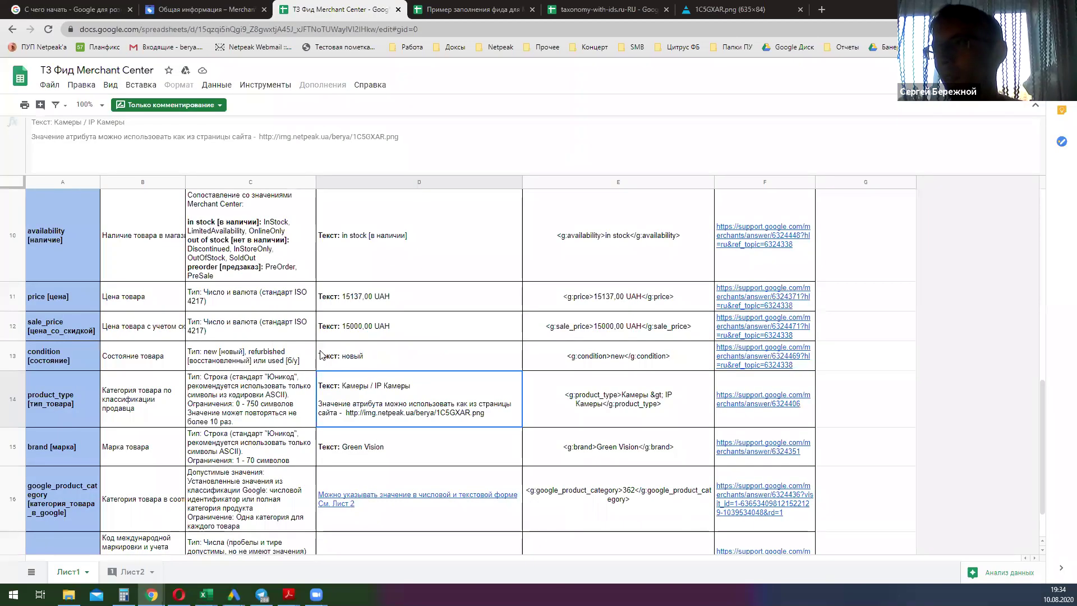
Step: Review the brand and google_product_category attributes and show the category IDs on Лист2
scroll(321, 355, down, 2)
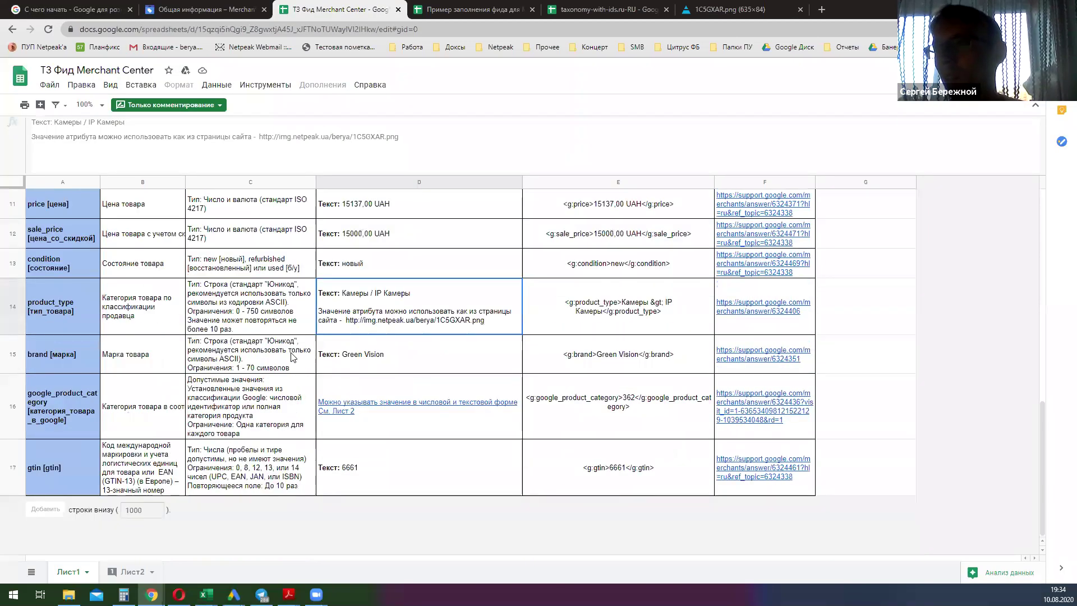
click(367, 362)
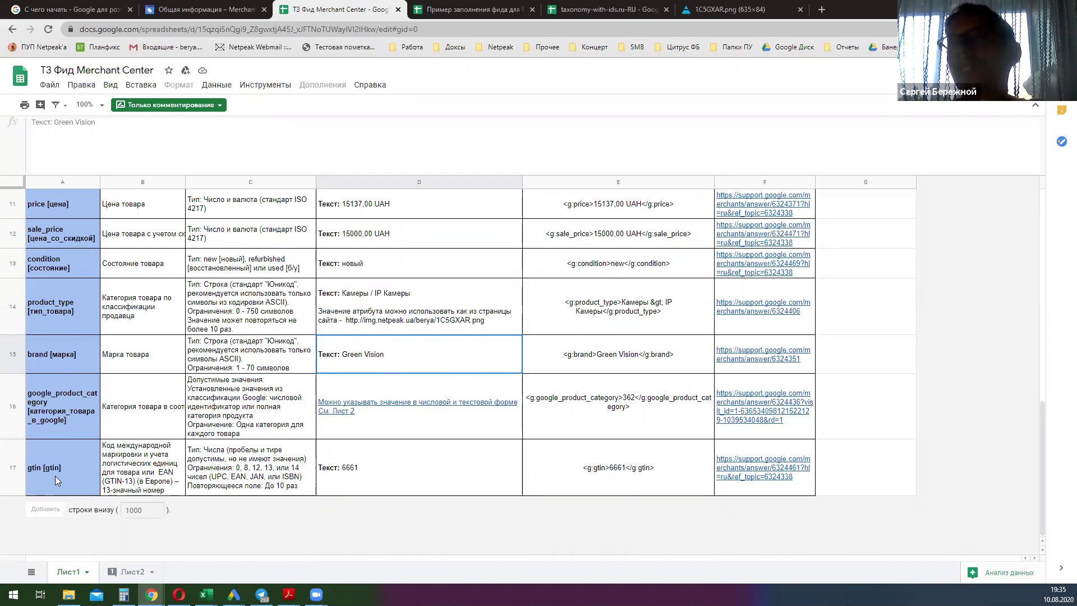
click(78, 414)
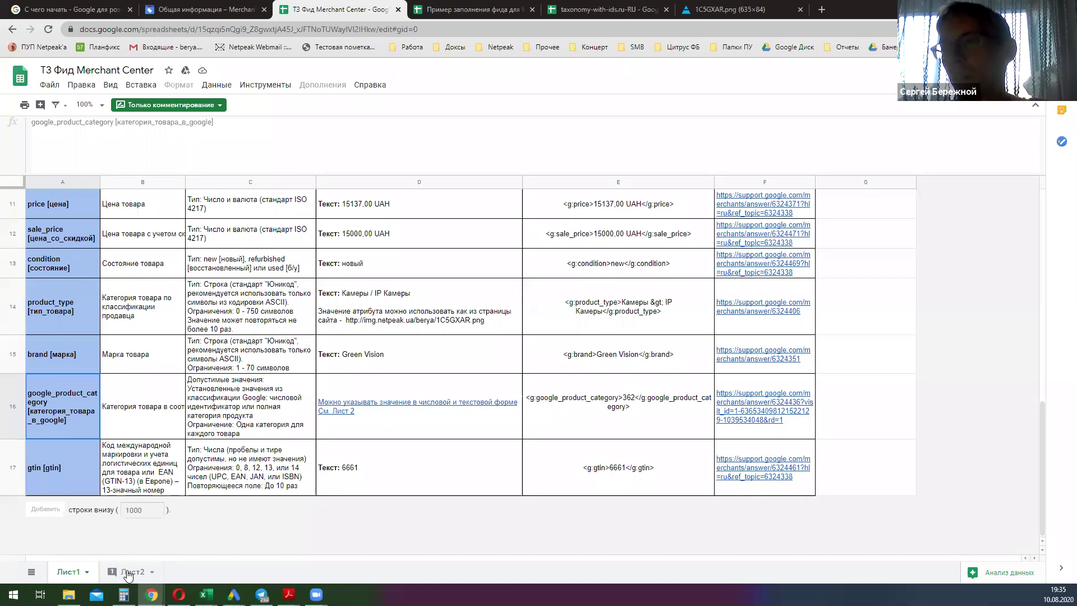
key(ctrl+shift+Page_Down)
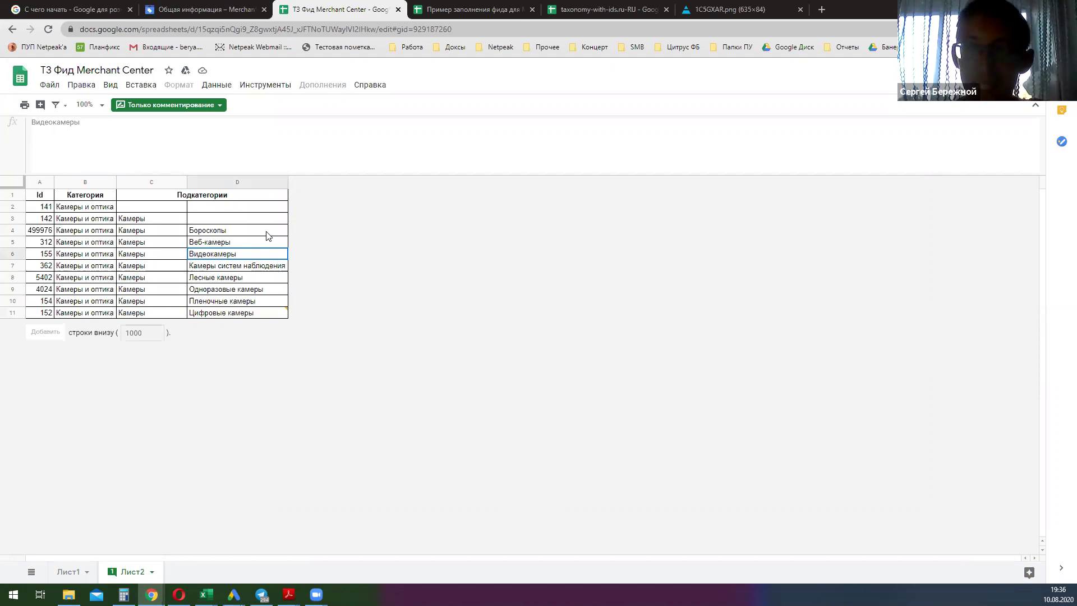
Step: Check the camera category IDs and subcategories on Лист2, and switch to the taxonomy-with-ids.ru-RU spreadsheet
click(46, 209)
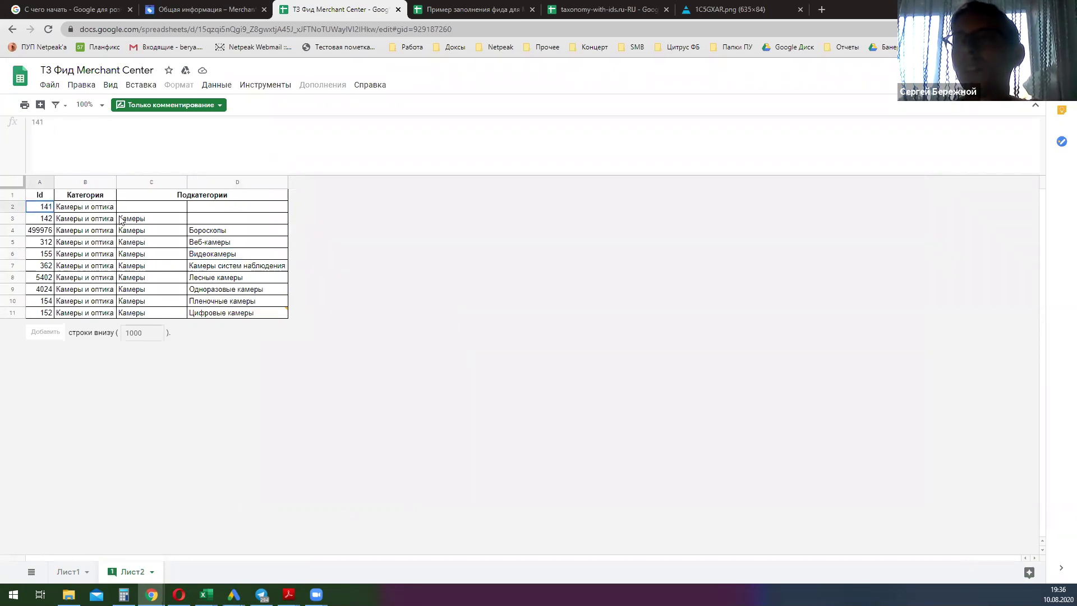
click(217, 258)
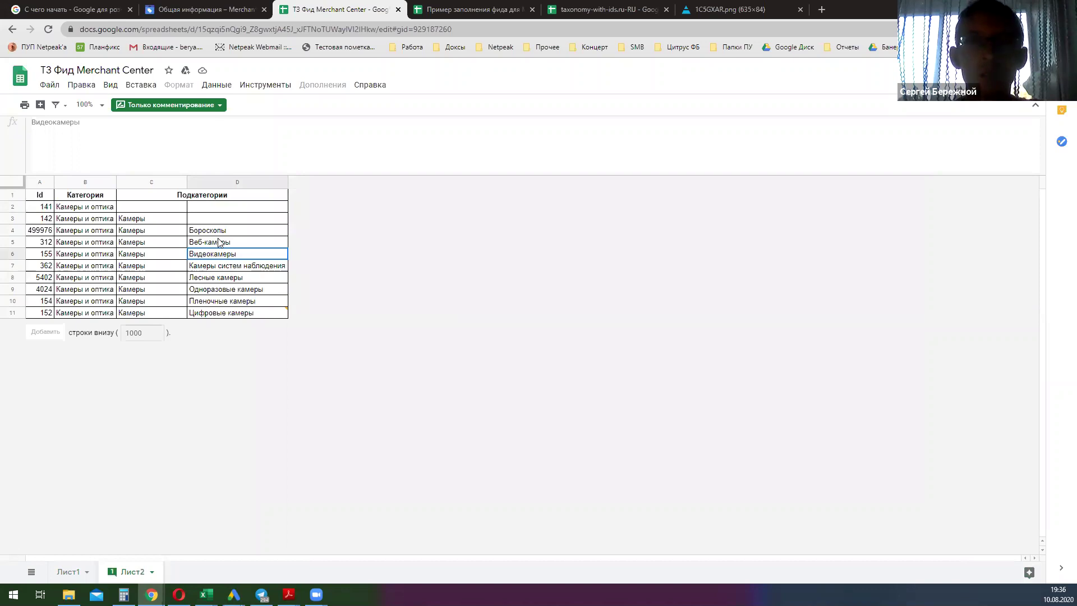
click(425, 8)
click(598, 8)
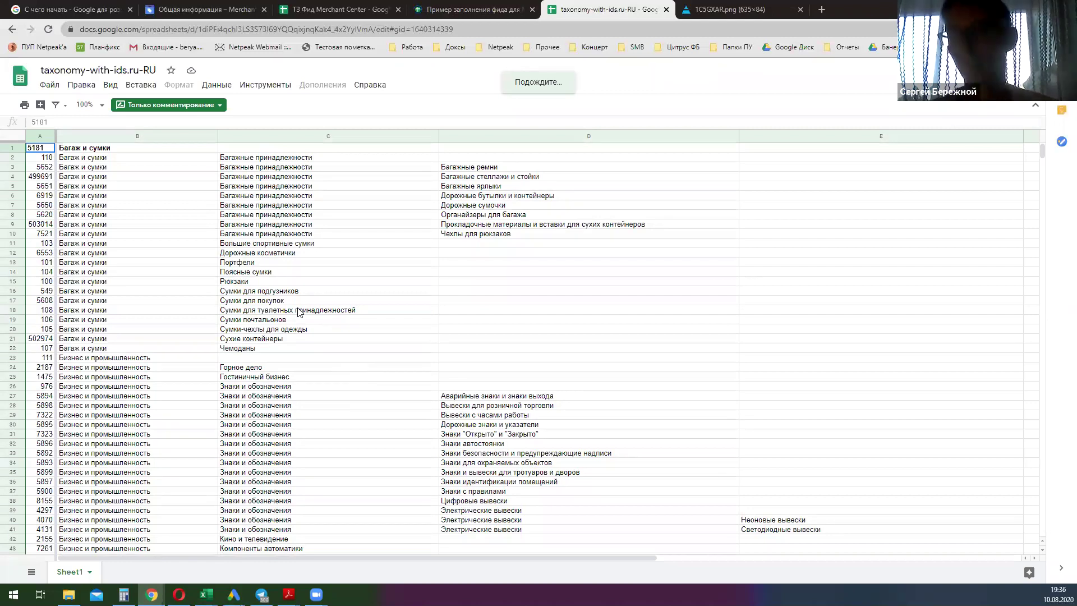
click(419, 322)
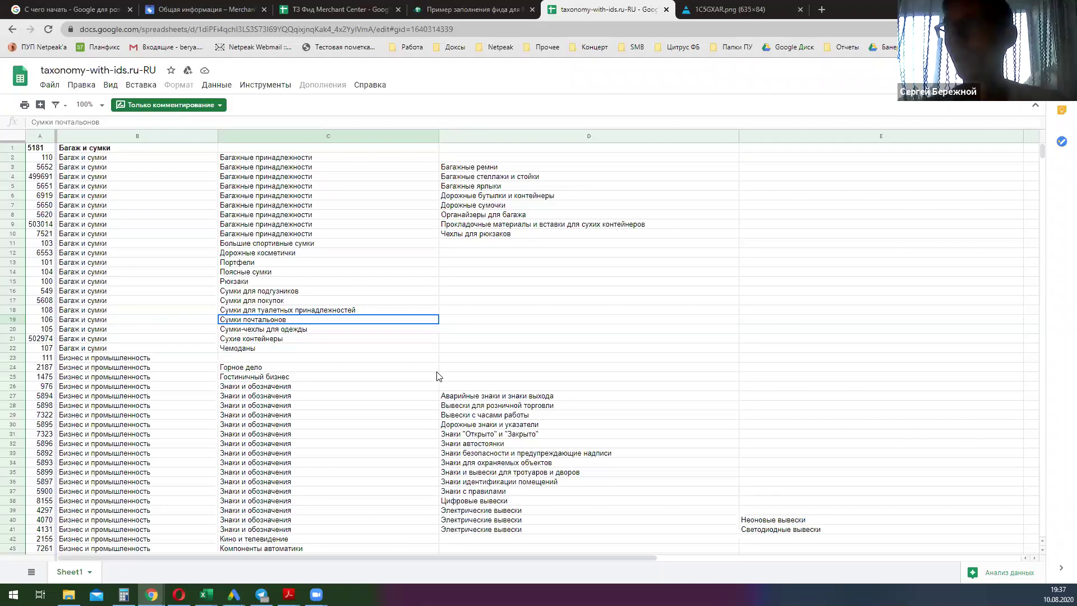
Step: Search the taxonomy sheet for "носки" and step through the matches to the Носки и нижнее белье category
key(ctrl+f)
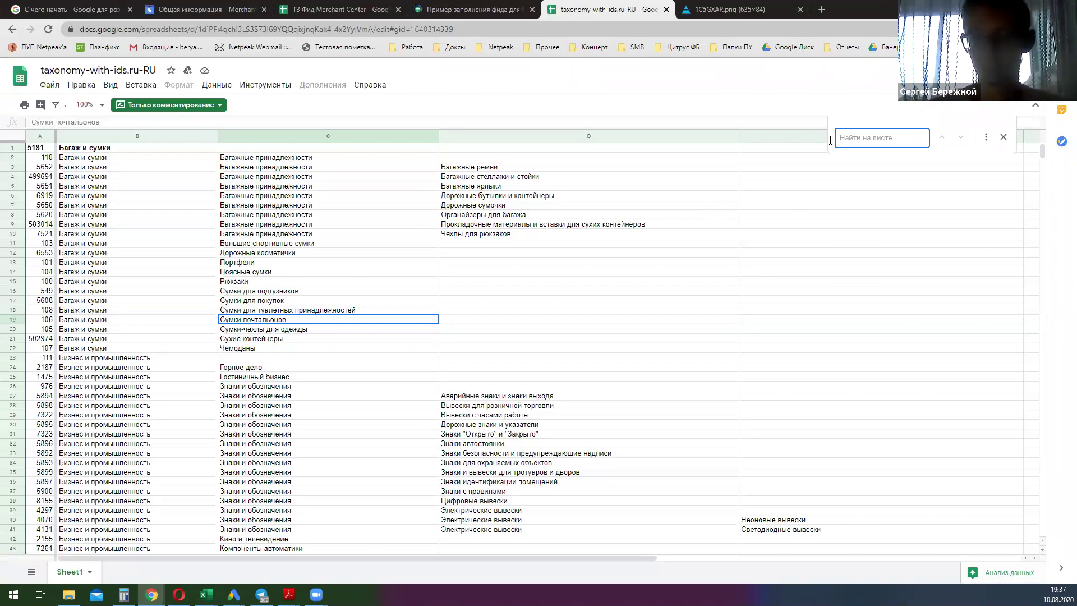
text(н)
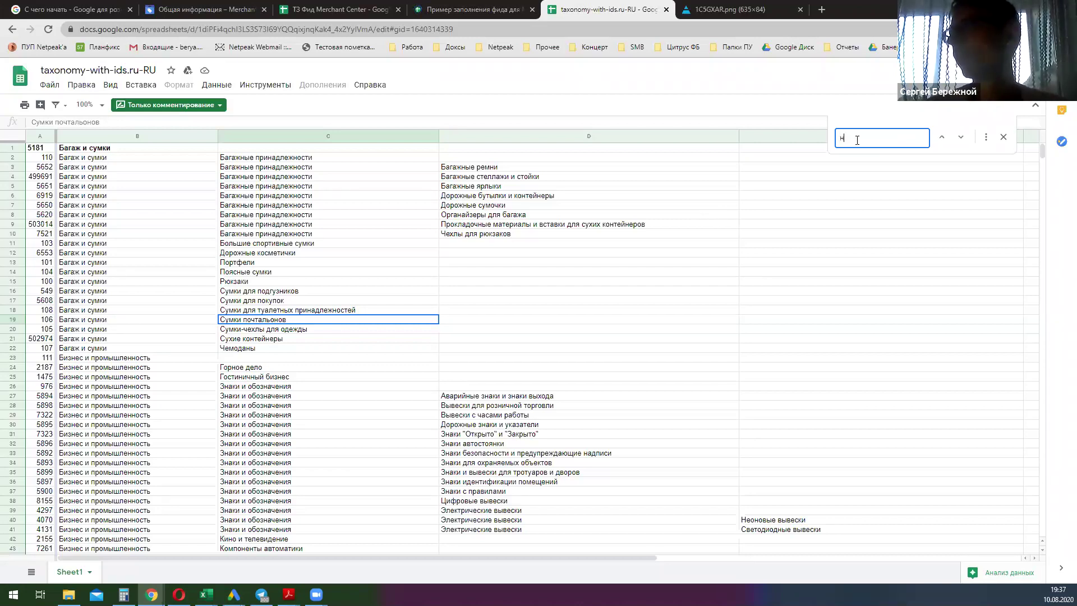
text(оски)
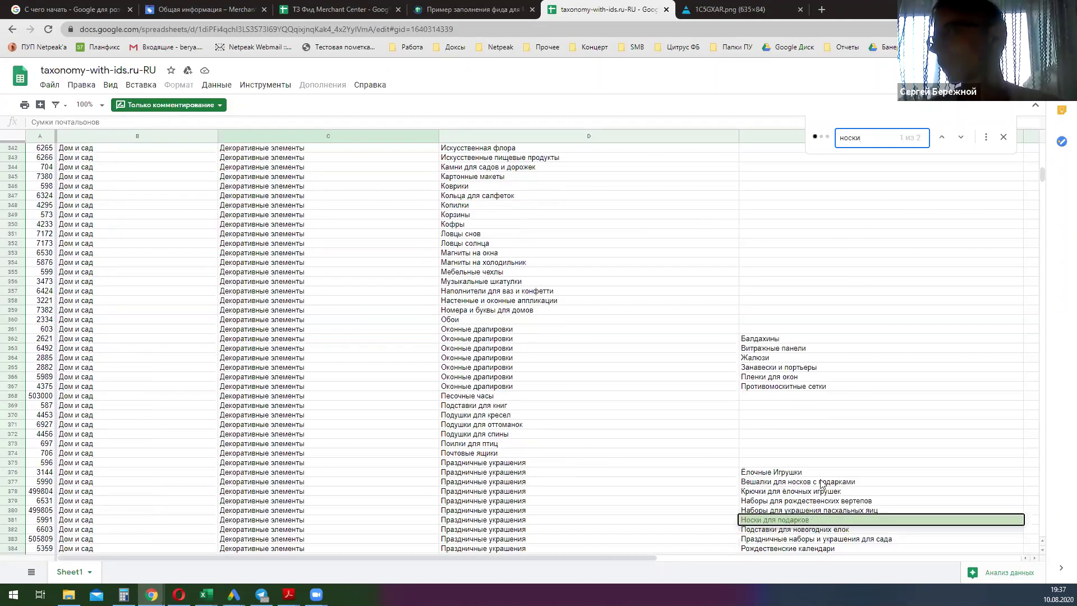
click(962, 139)
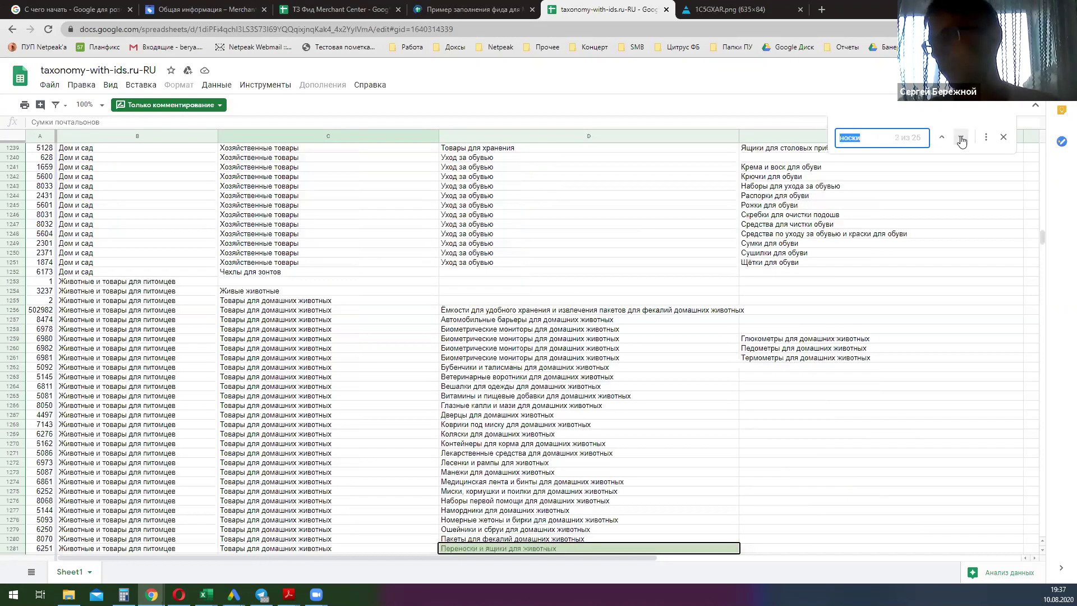
click(962, 140)
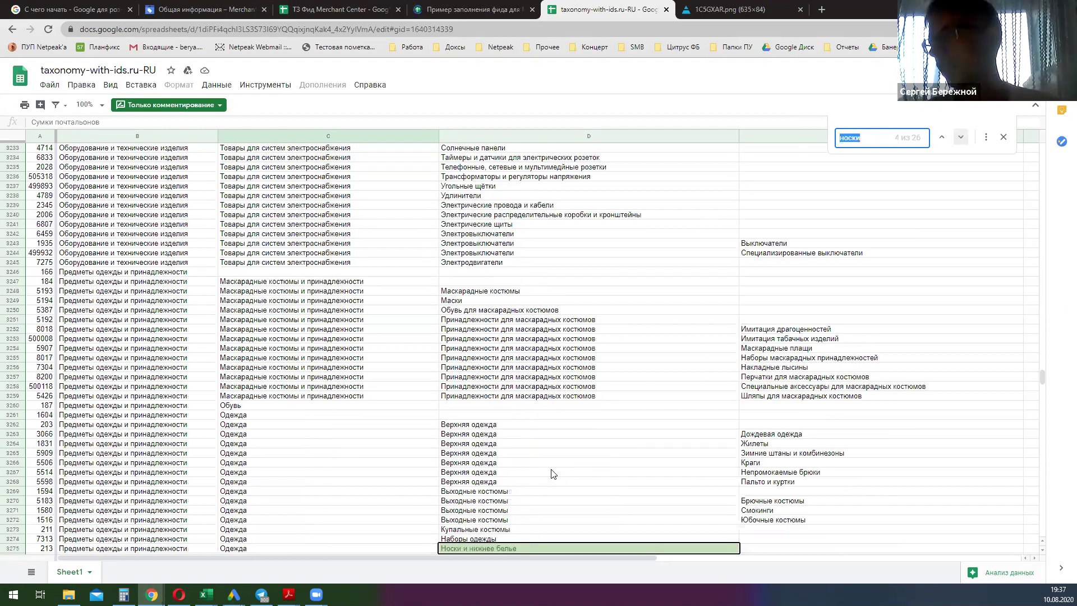
Step: Locate the Носки subcategory within Носки и нижнее белье and select its category ID
scroll(749, 522, down, 1)
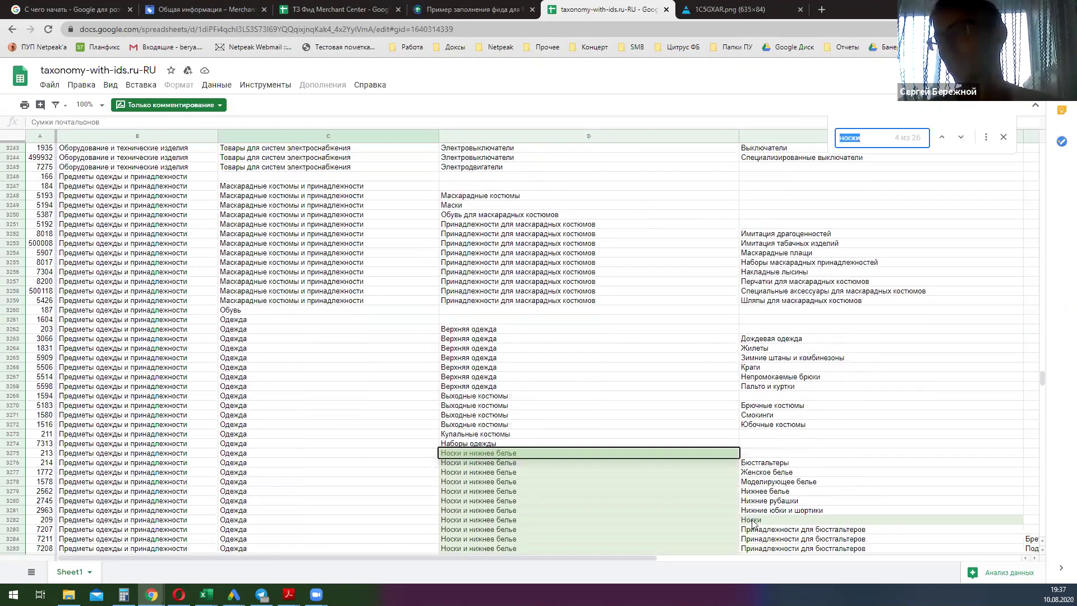
click(749, 520)
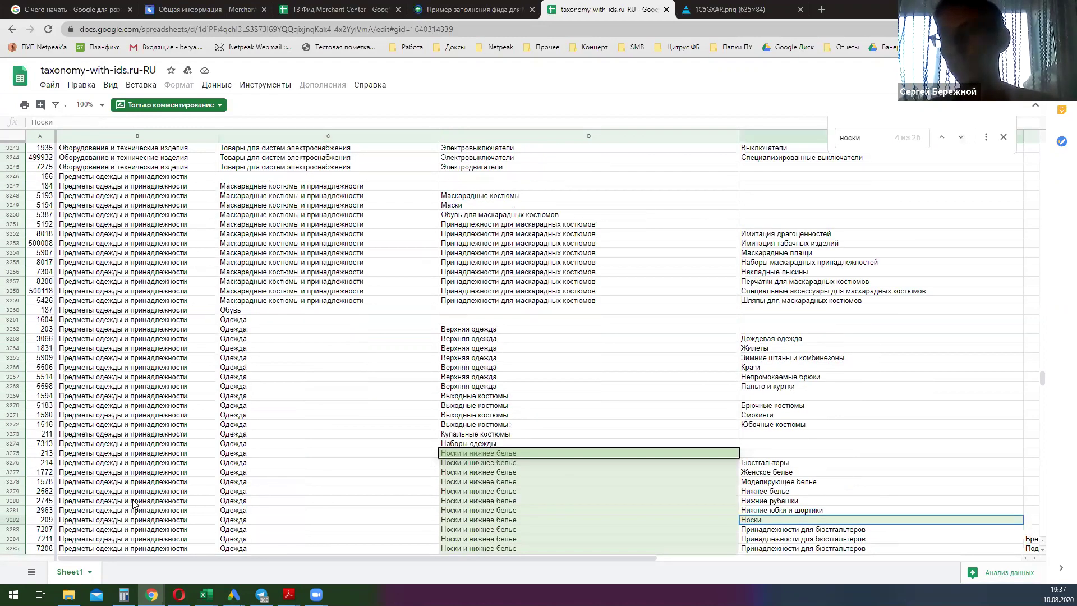
click(46, 521)
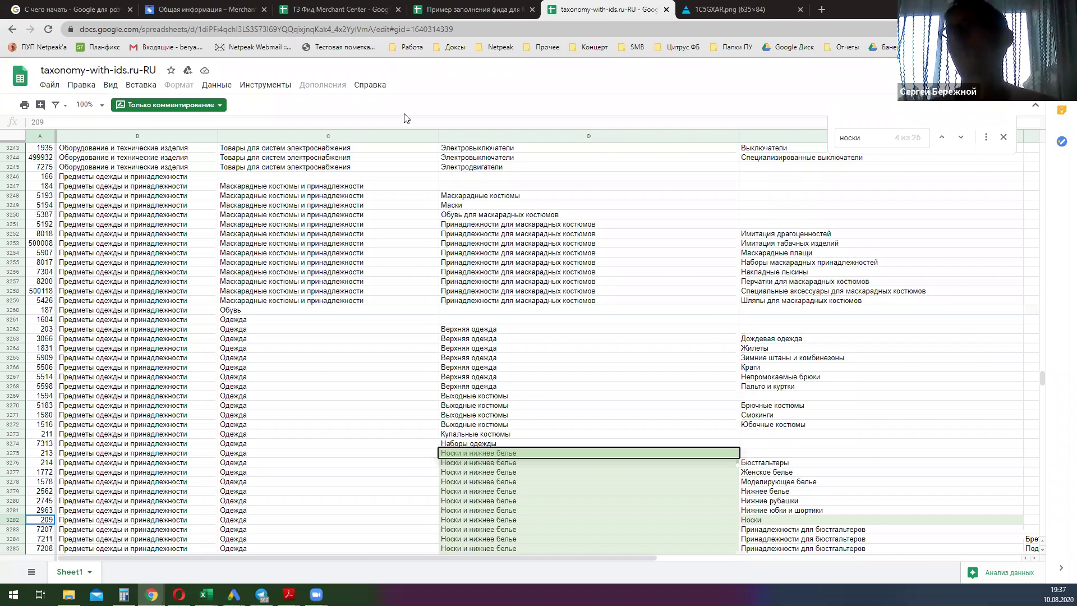
Step: Recheck the google_product_category row of the specification, and widen the google_product_category column in the example Merchant feed spreadsheet
click(328, 9)
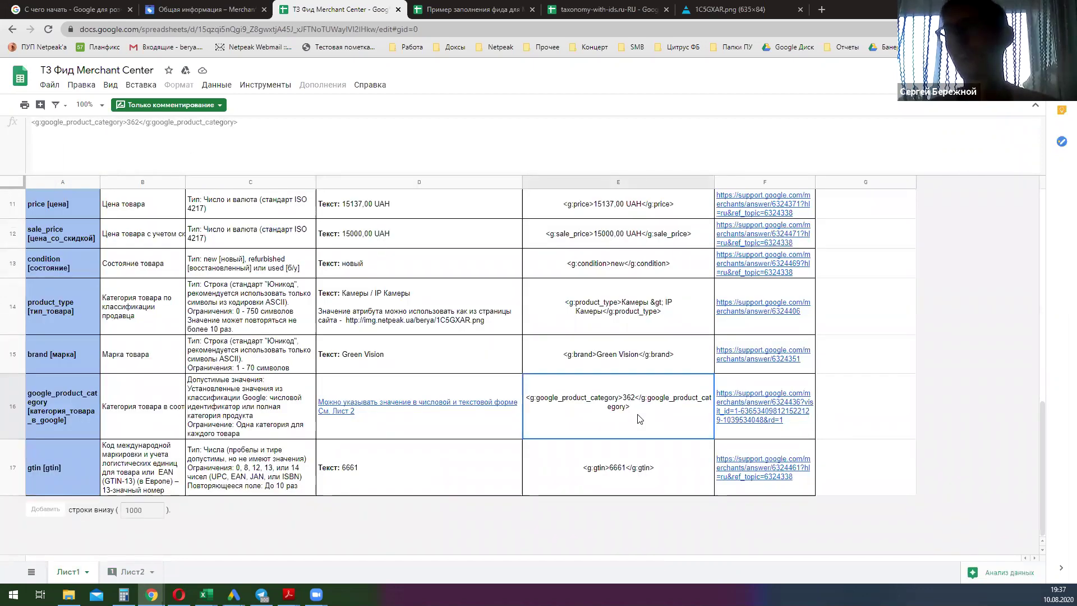
mouse_move(444, 428)
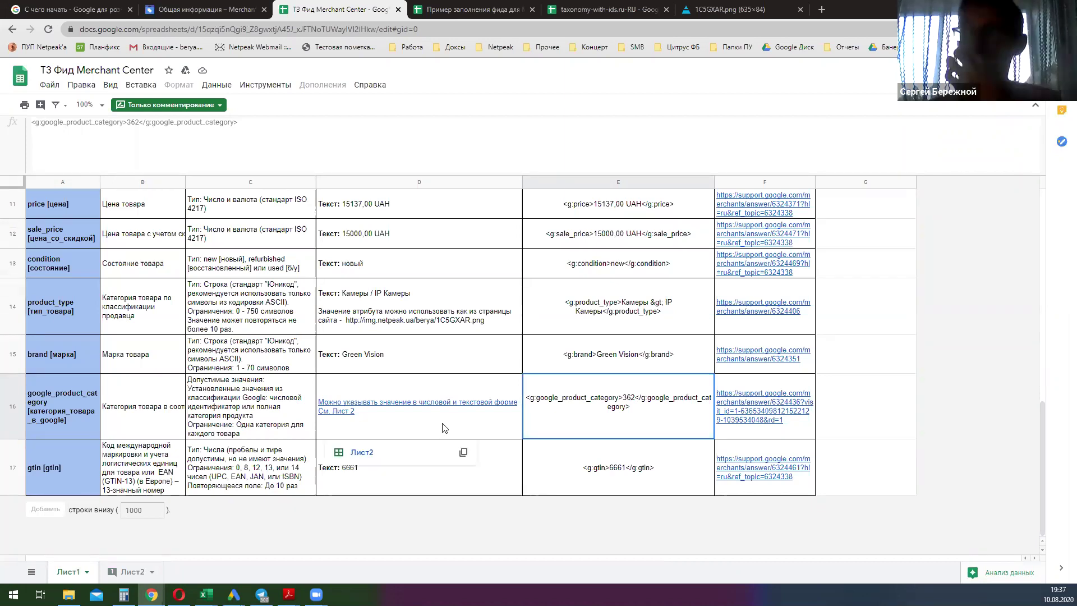
click(541, 10)
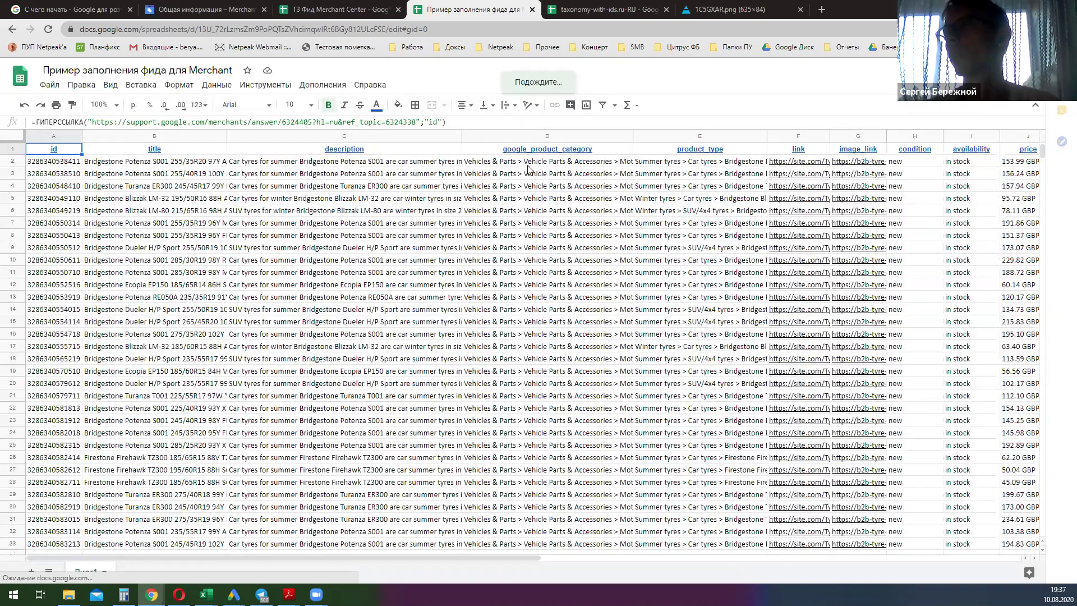
click(527, 168)
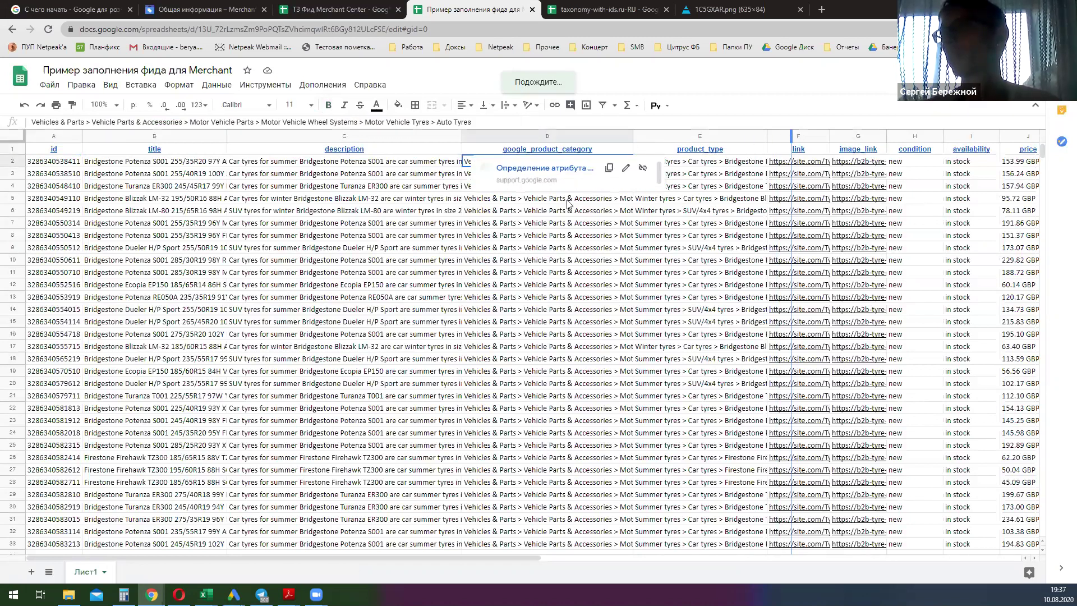
click(545, 213)
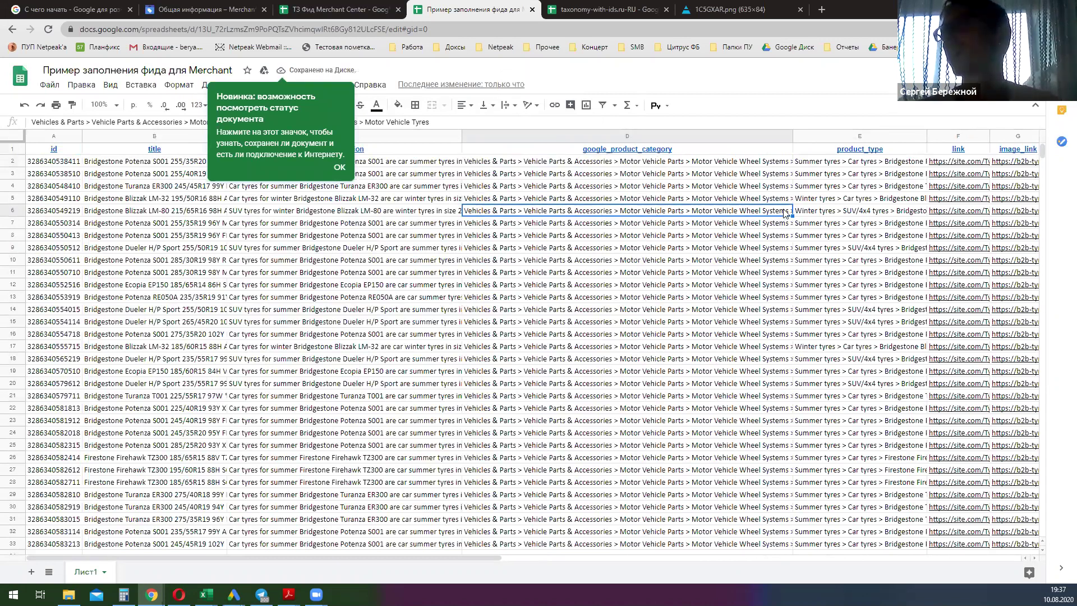
drag(792, 136, 844, 138)
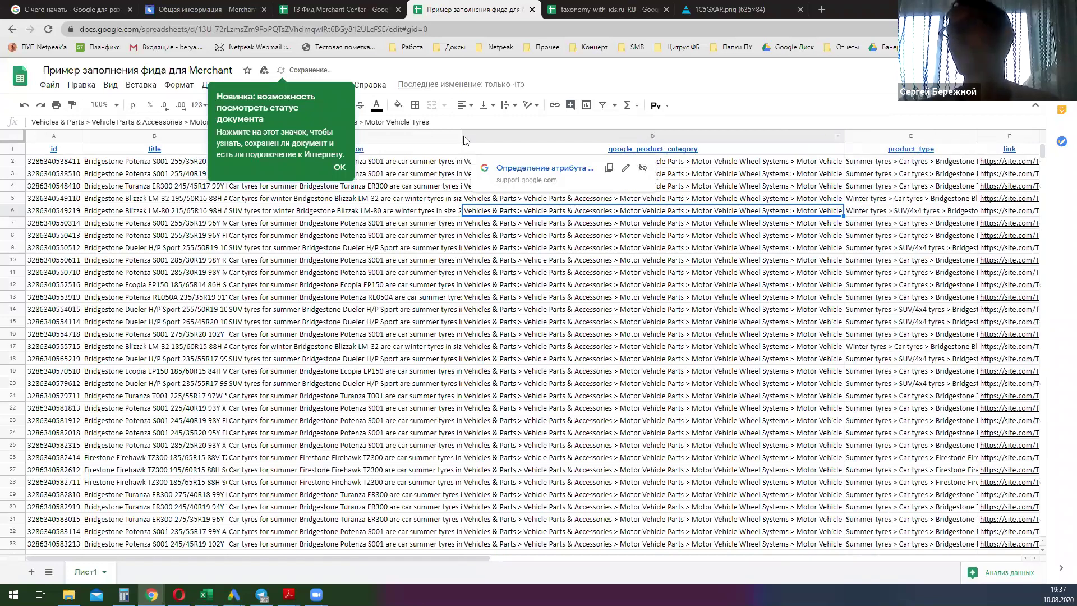
Step: Go through the text category paths in the google_product_category column of the example feed, down to row 17
key(Down)
key(Down)
key(Down)
key(Down)
key(Down)
key(Down)
key(Down)
key(Down)
key(Down)
key(Down)
key(Down)
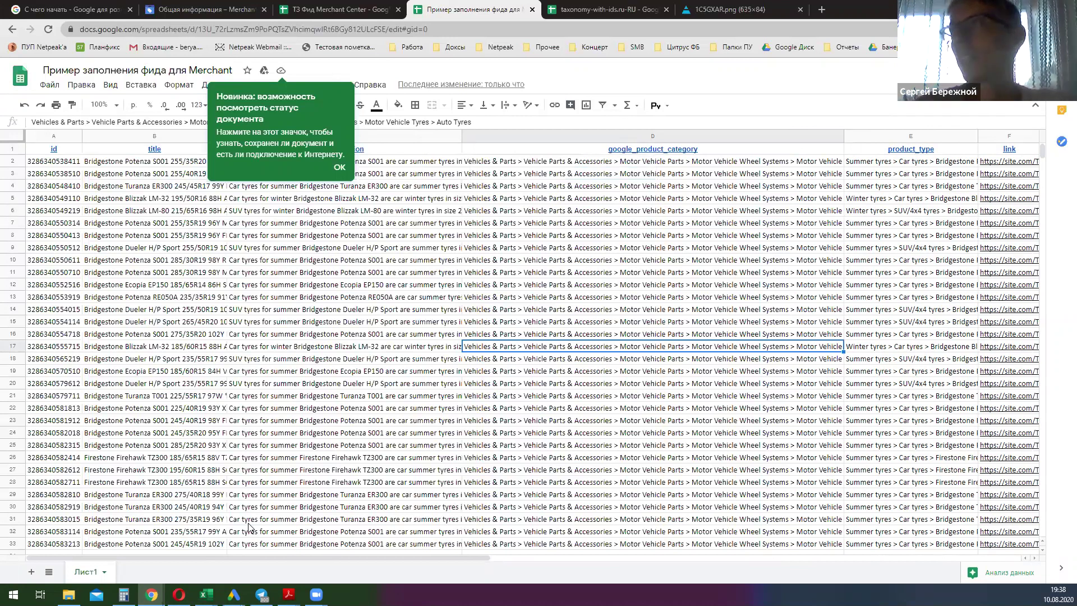
Step: Return to the ТЗ Фид Merchant Center specification and open the help article linked in the availability row
click(319, 4)
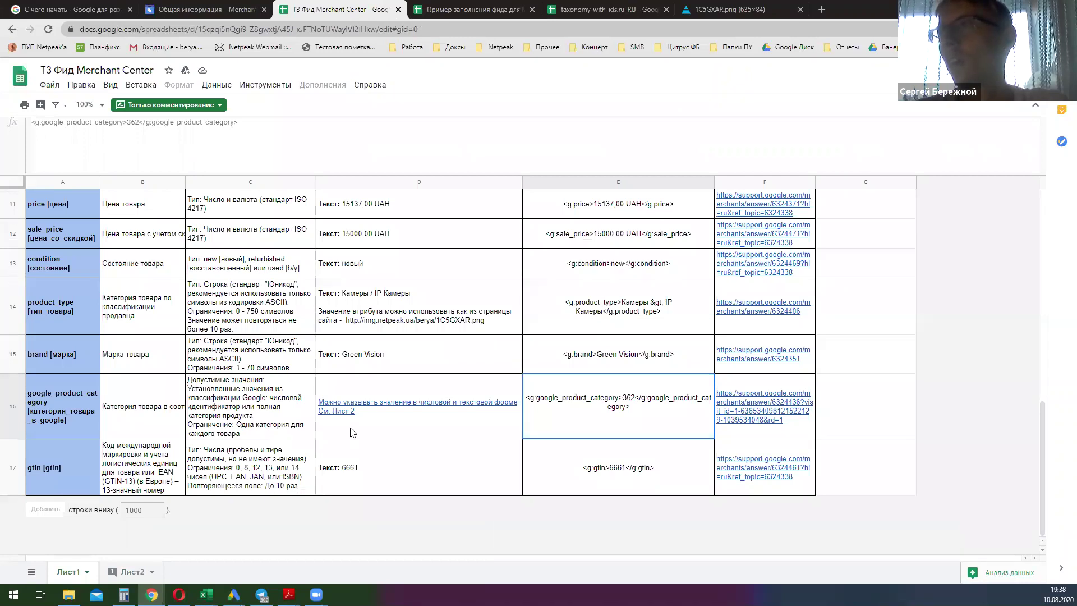
scroll(351, 432, up, 10)
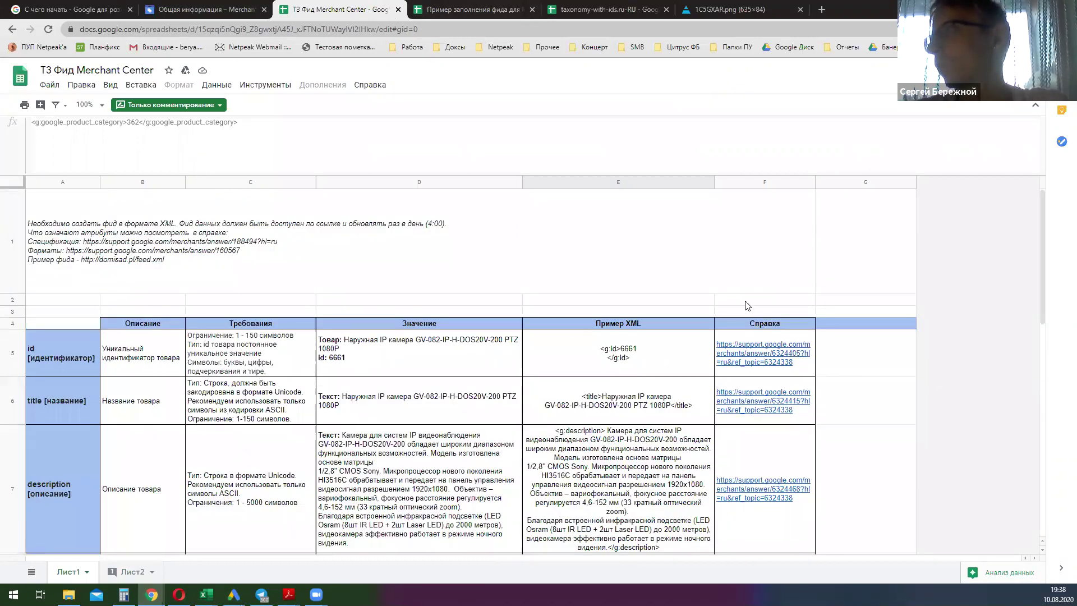
scroll(746, 336, down, 10)
click(749, 343)
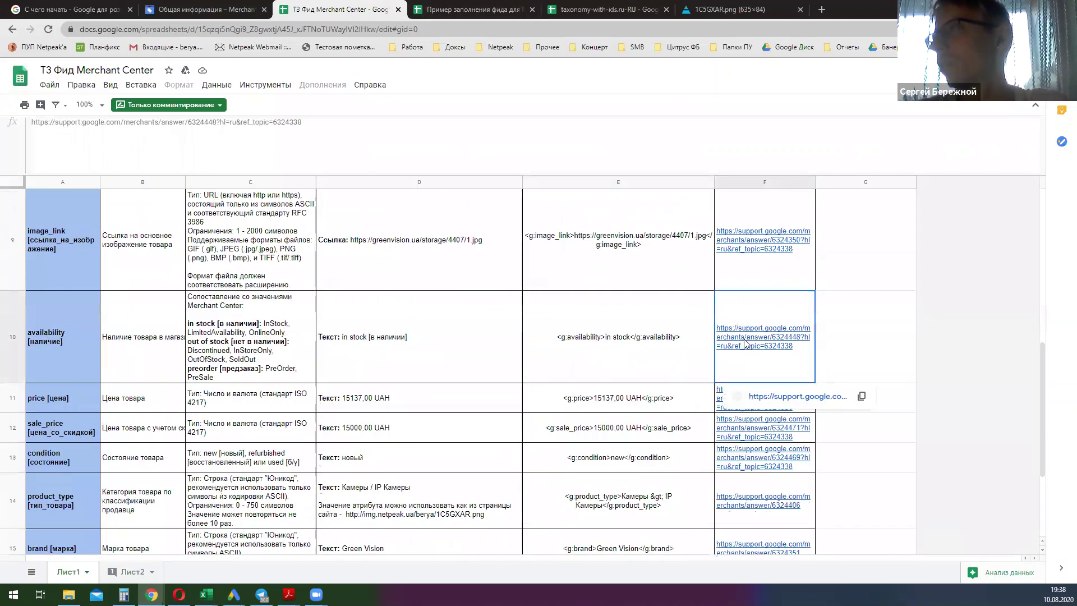
click(767, 397)
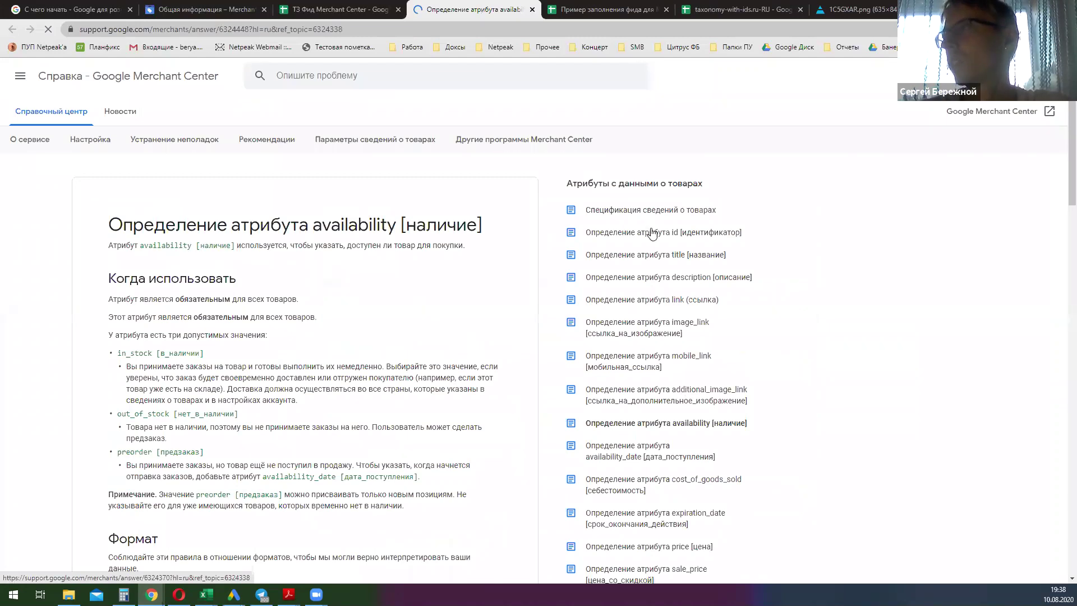
Step: Find the mpn attribute in the help center's list of product data attributes and open its definition
scroll(660, 286, down, 3)
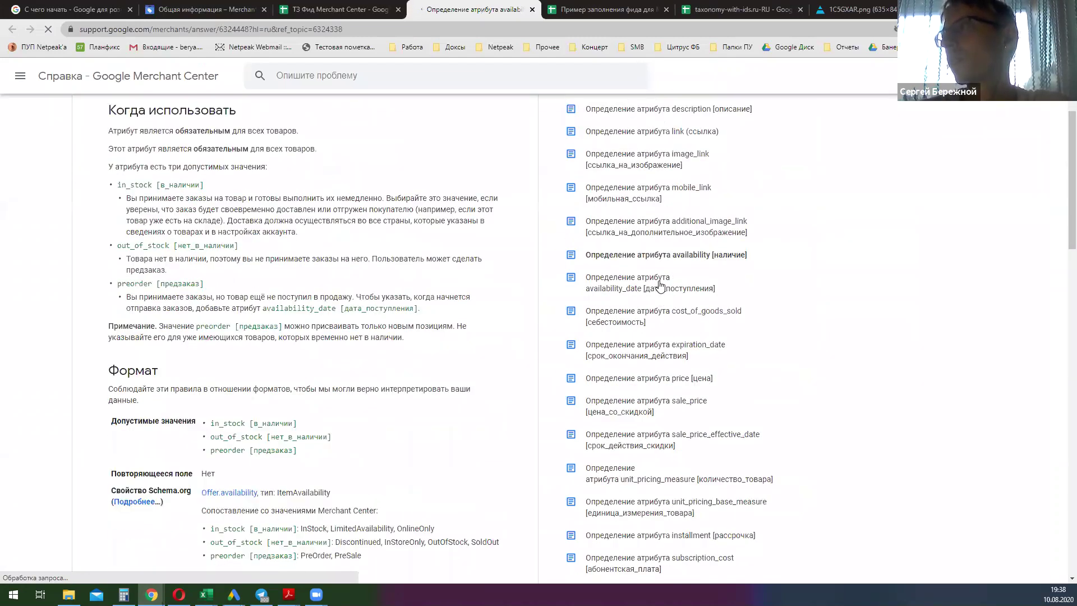
scroll(660, 287, down, 3)
scroll(660, 286, down, 5)
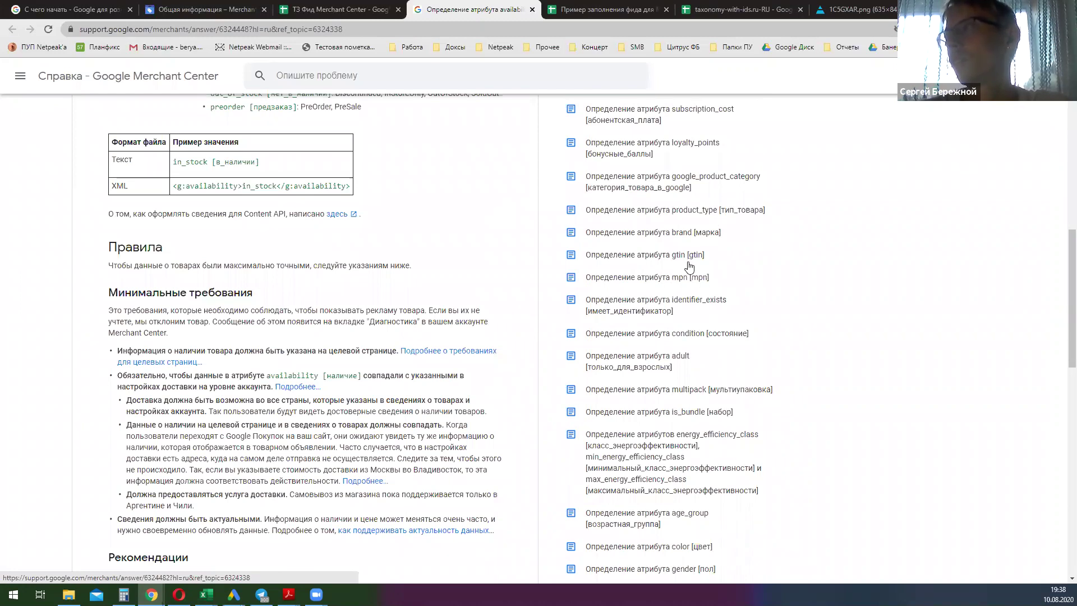
click(689, 280)
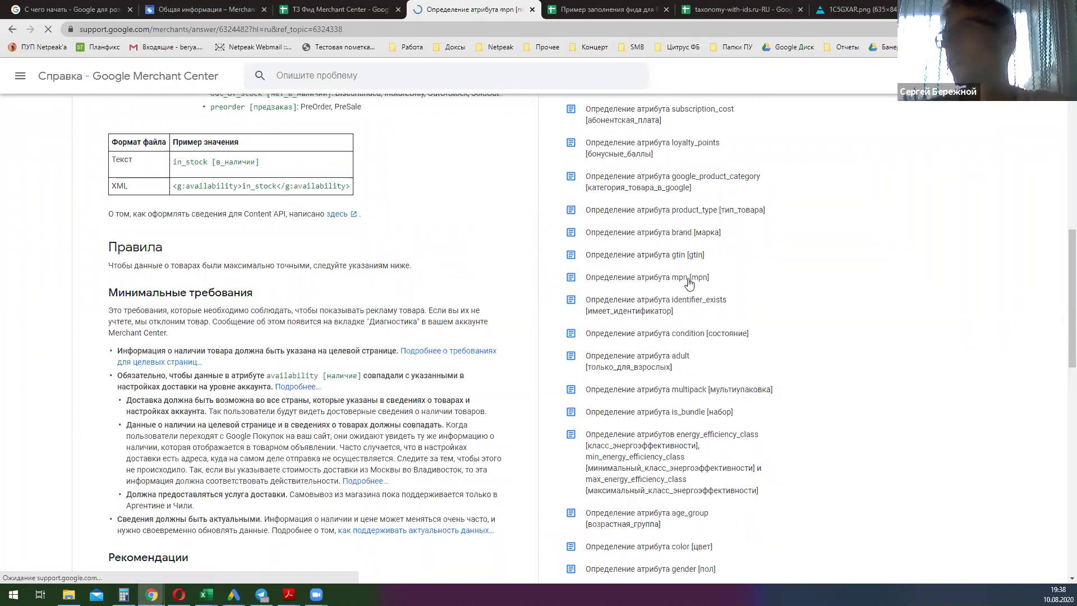
Step: Review the mpn definition and the full list of attribute articles, and return to the last attribute rows of the feed specification
scroll(411, 279, down, 3)
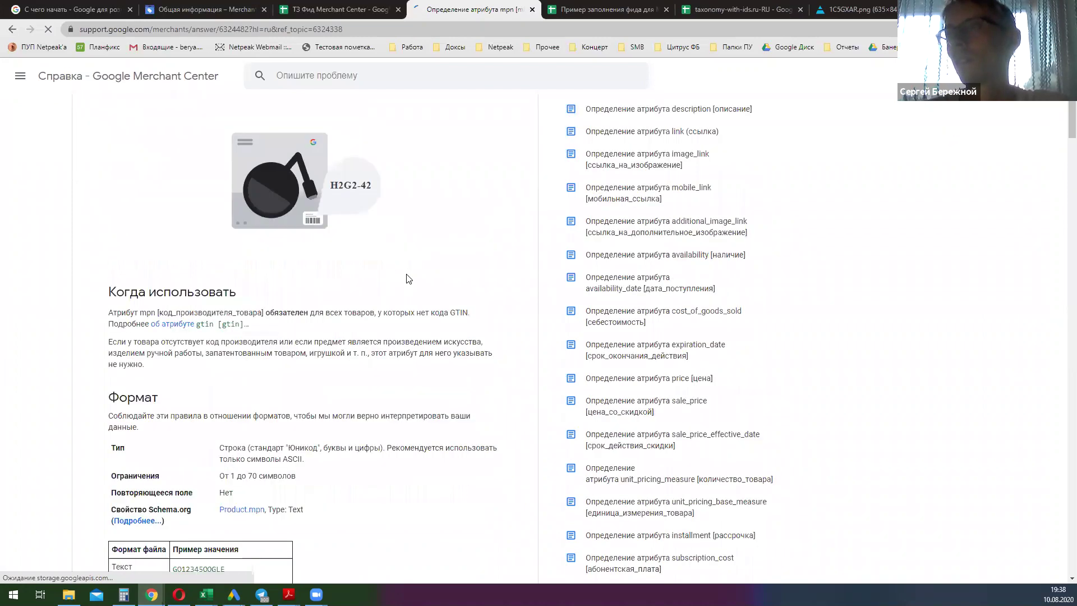
scroll(393, 277, down, 2)
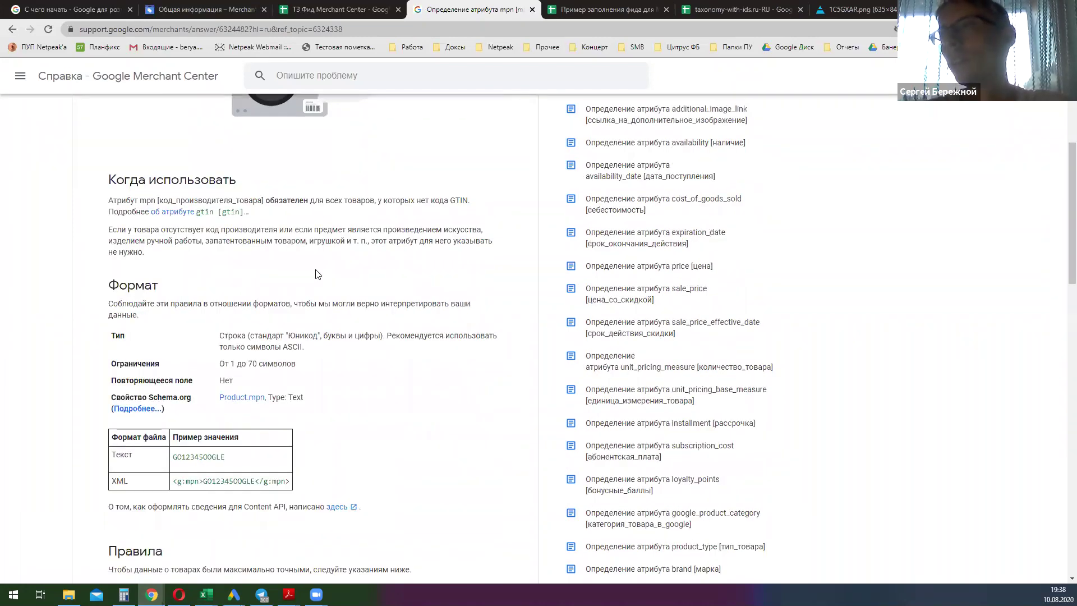
scroll(315, 274, down, 8)
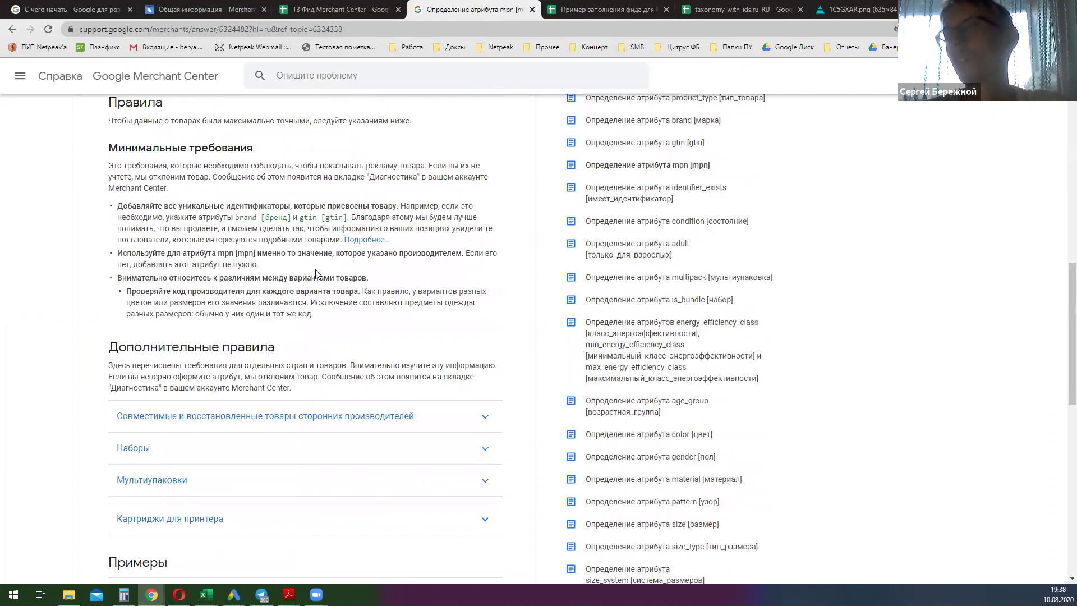
scroll(316, 274, down, 9)
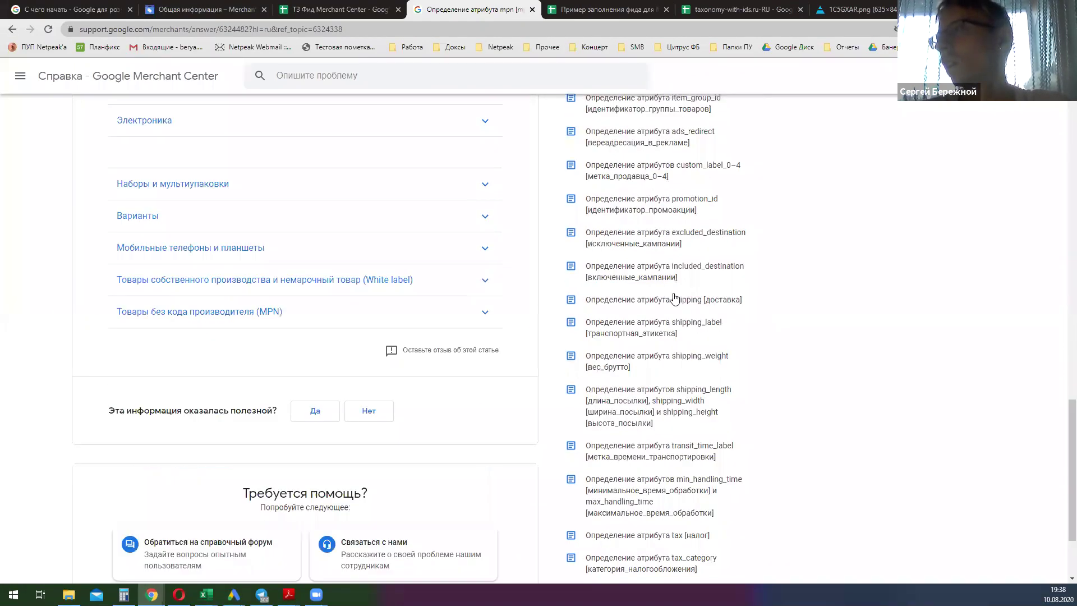
scroll(673, 300, down, 2)
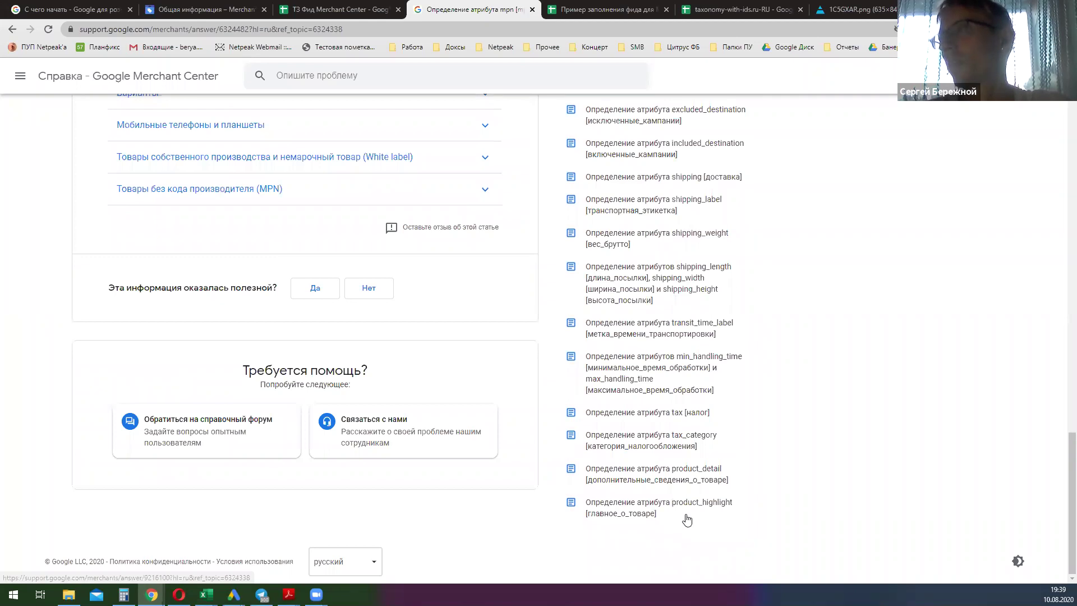
scroll(672, 414, up, 20)
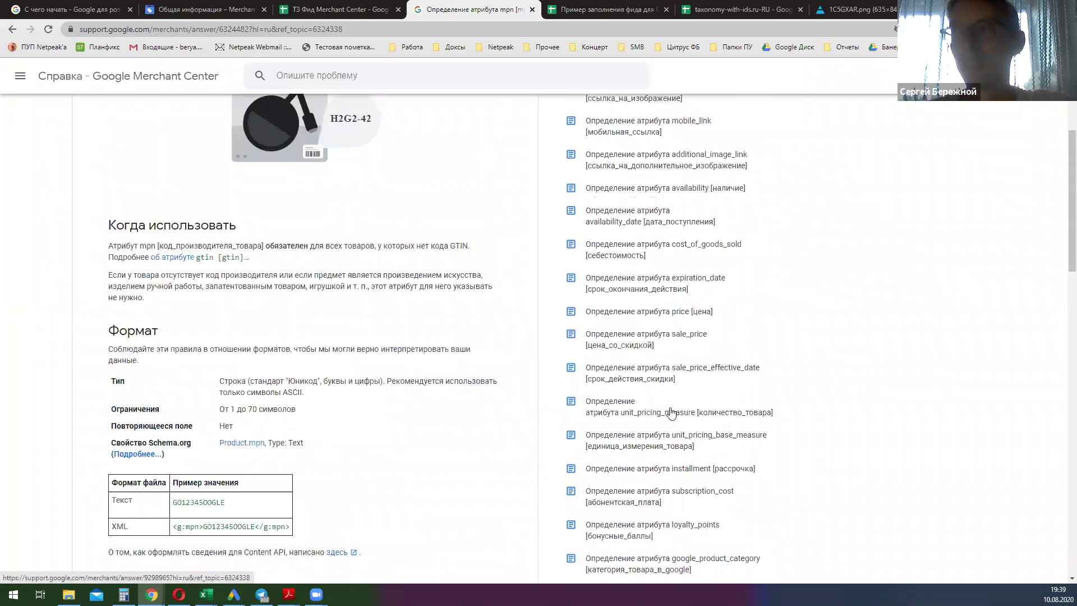
scroll(672, 413, up, 4)
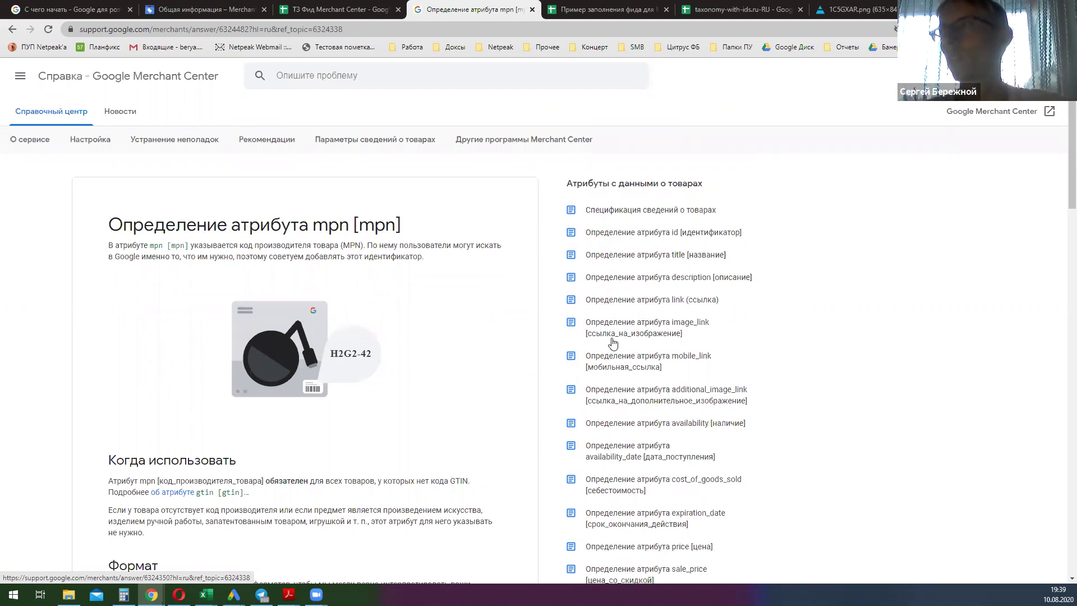
click(304, 10)
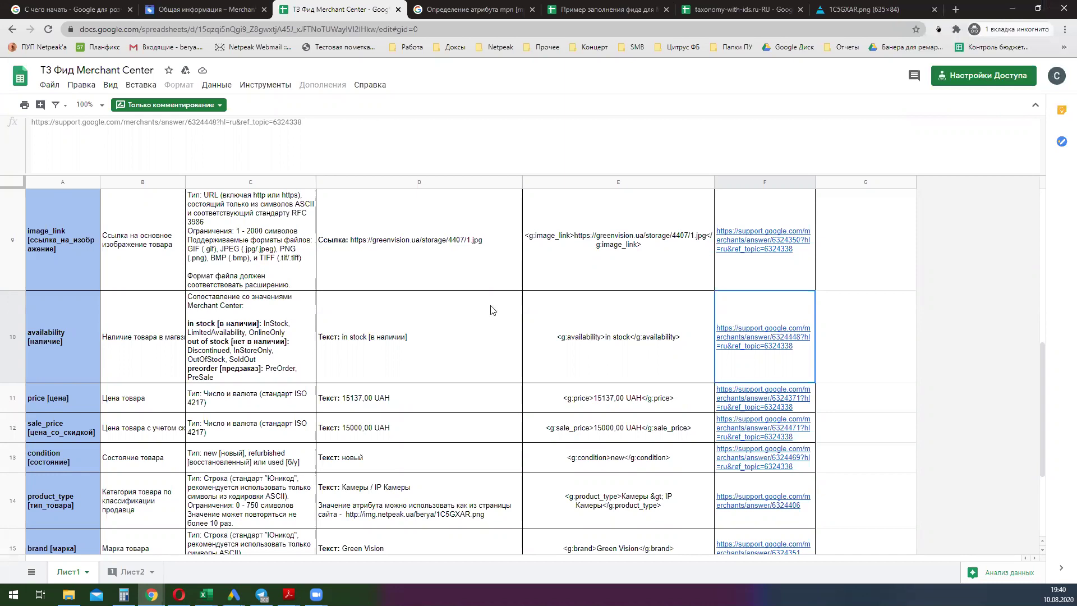
scroll(512, 351, down, 3)
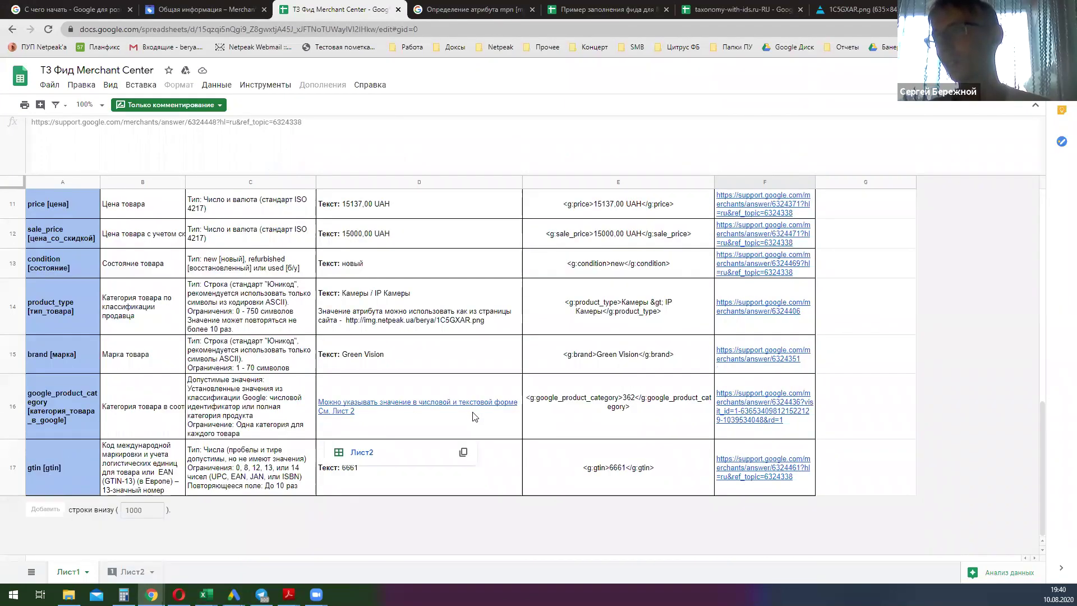
Step: Return to the start of the feed specification and look at the example feed spreadsheet Пример заполнения фида для Merchant
scroll(474, 411, up, 10)
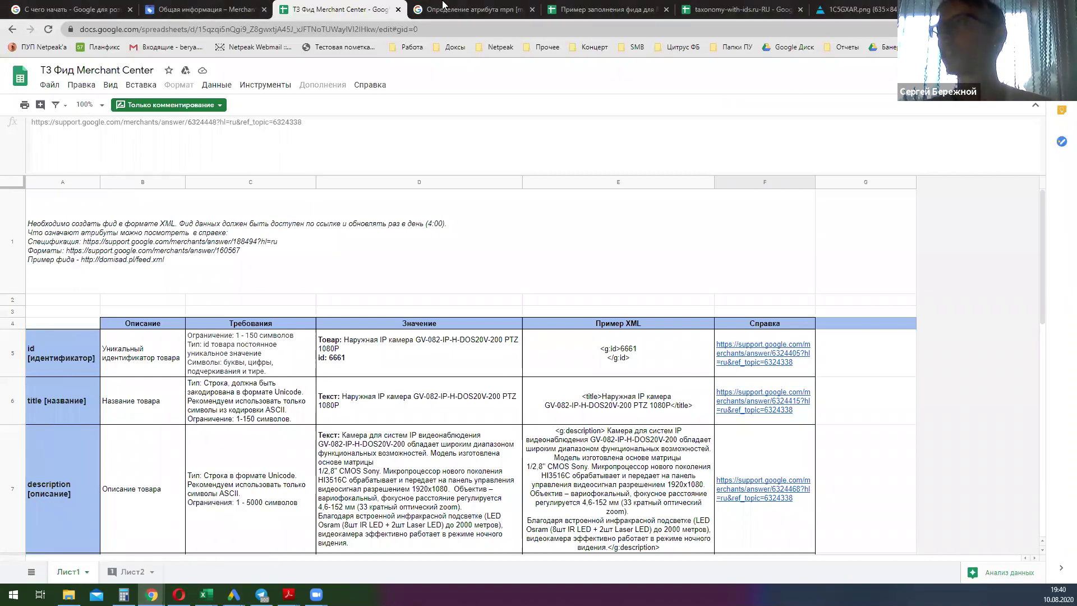
click(595, 8)
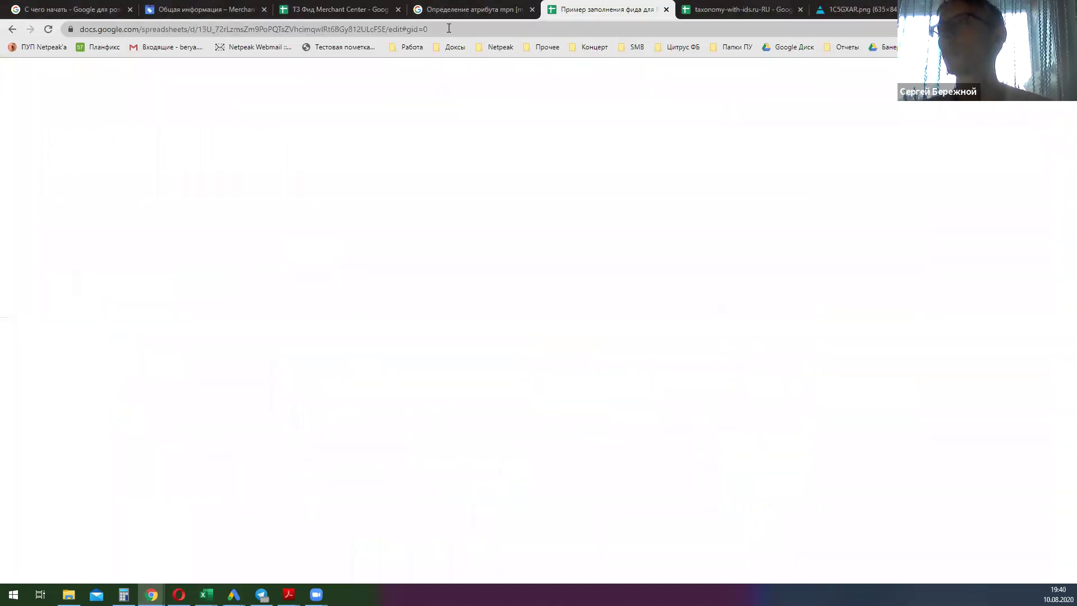
click(449, 28)
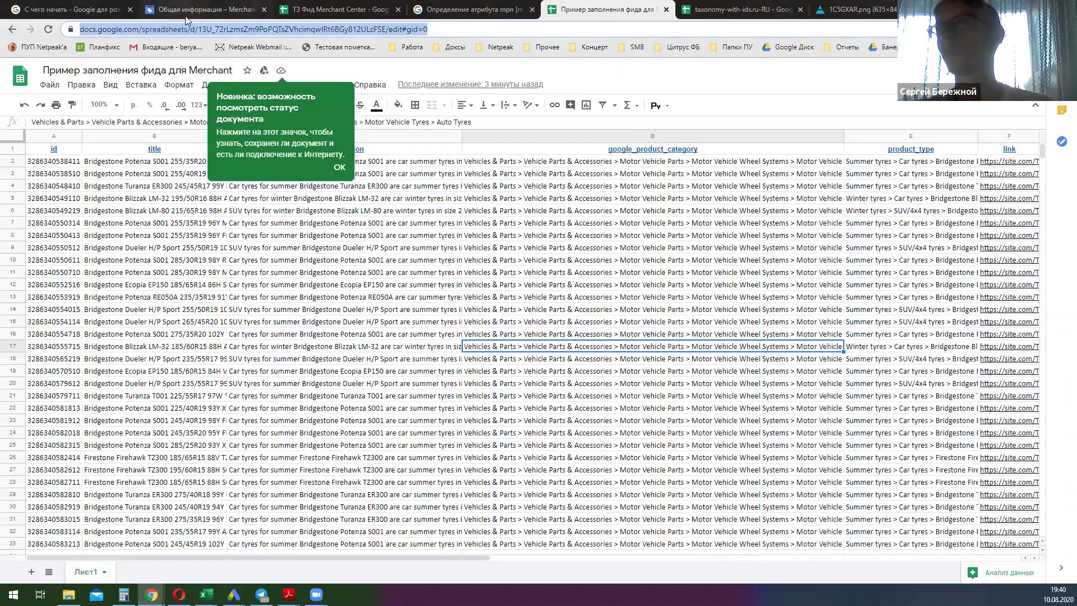
Step: Start creating a new primary feed for multiple products in the Товары section of Merchant Center
click(166, 13)
click(824, 75)
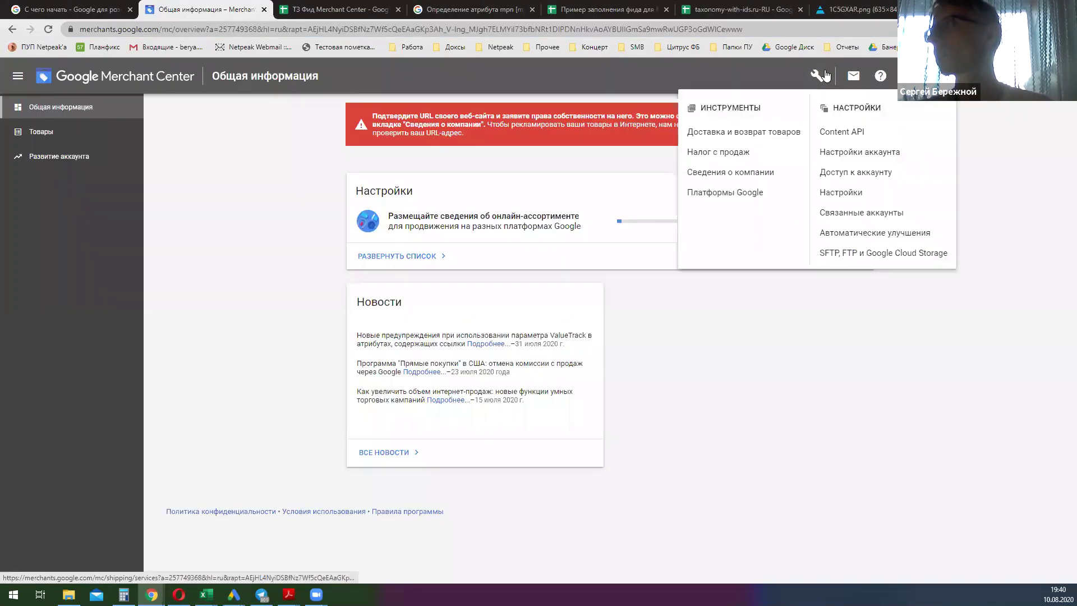
click(83, 131)
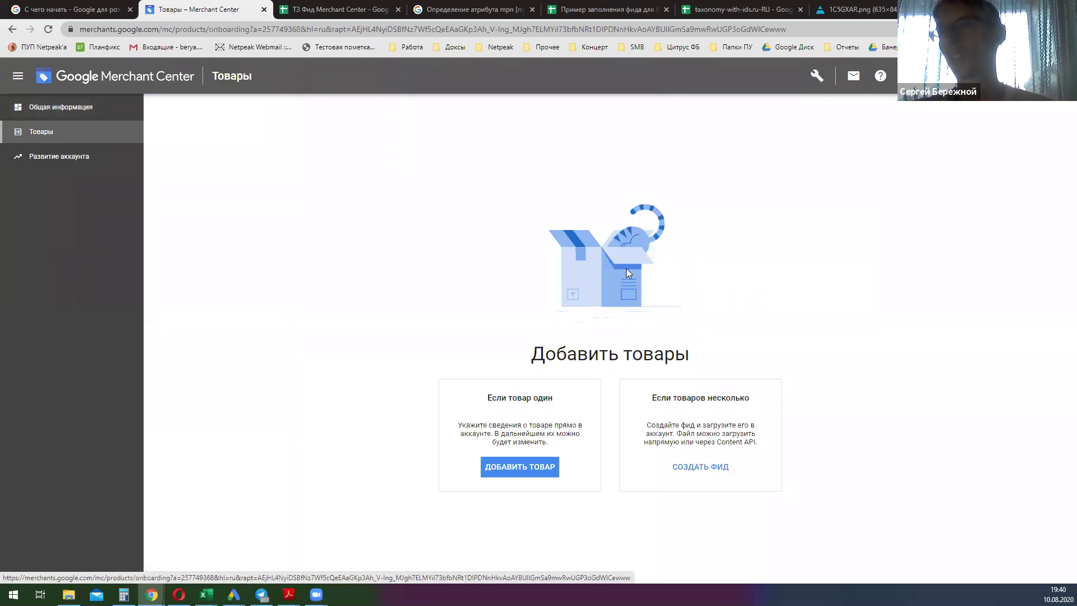
click(700, 466)
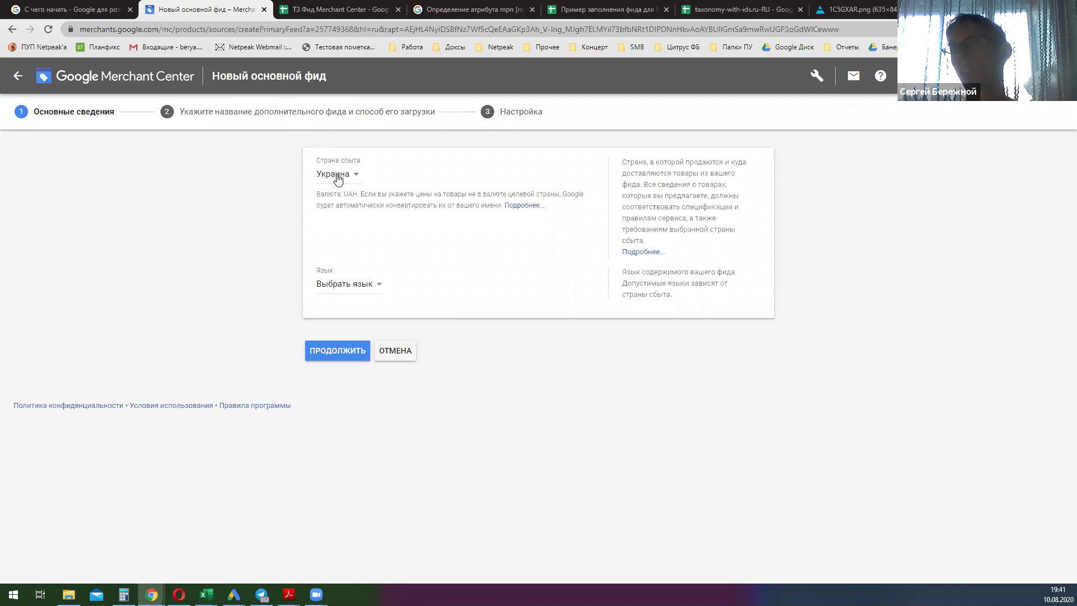
Step: Set the new feed's language to русский and continue to the feed name and upload method
click(352, 284)
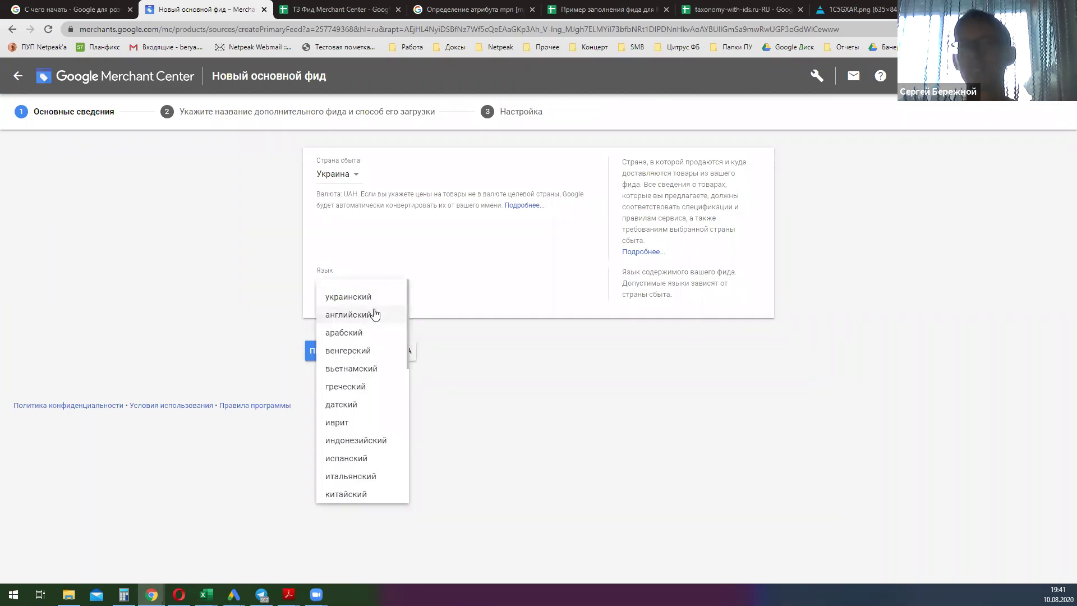
scroll(374, 314, down, 6)
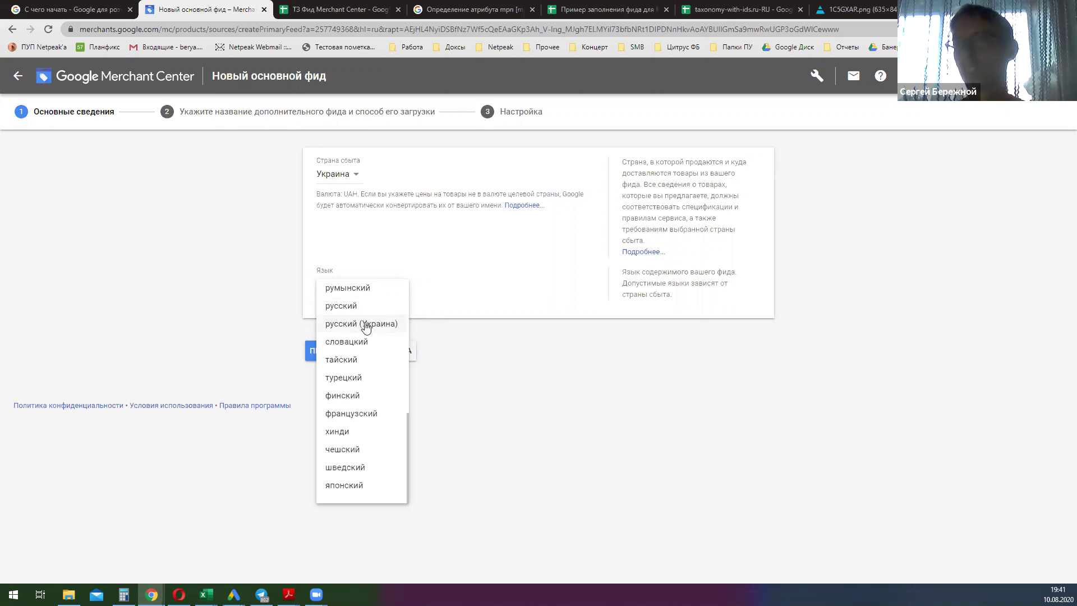
click(342, 306)
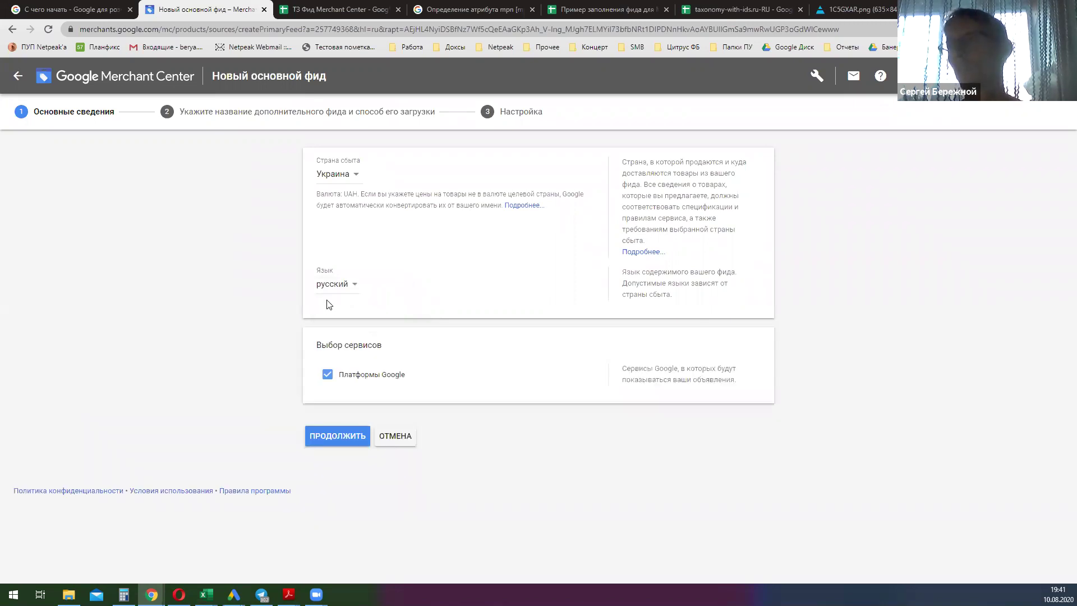
click(330, 443)
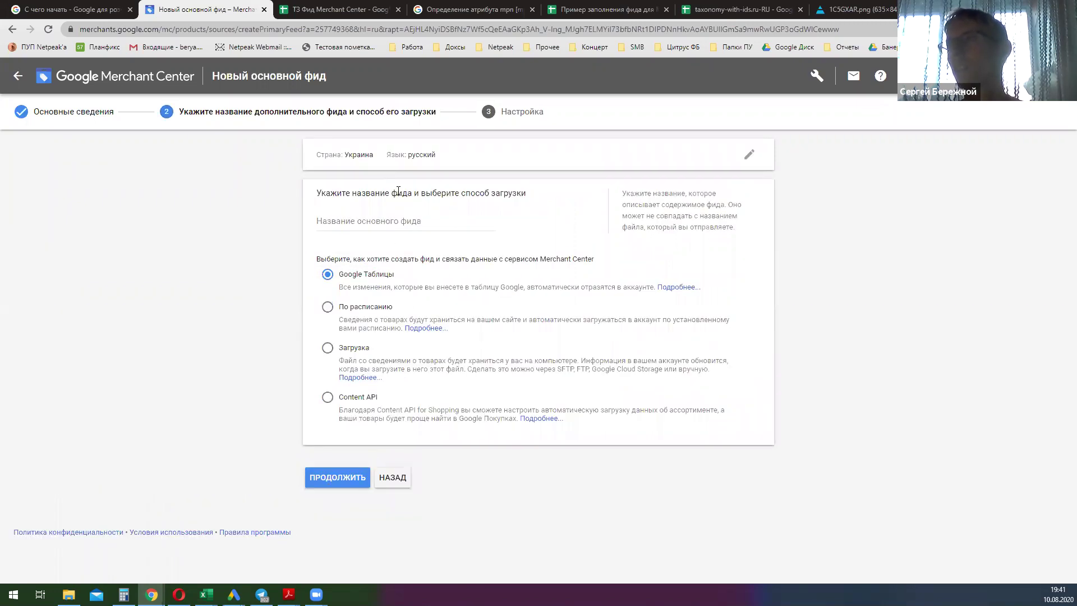
Step: Name the primary feed Фид, choose Google Таблицы as its upload method, and continue to account authorization
click(371, 222)
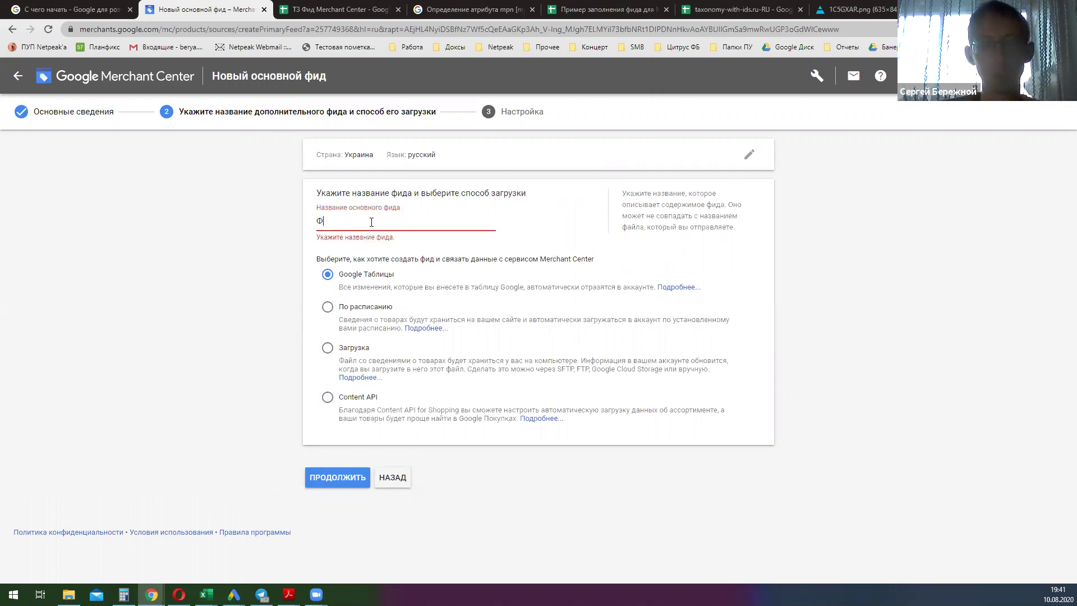
text(Фид)
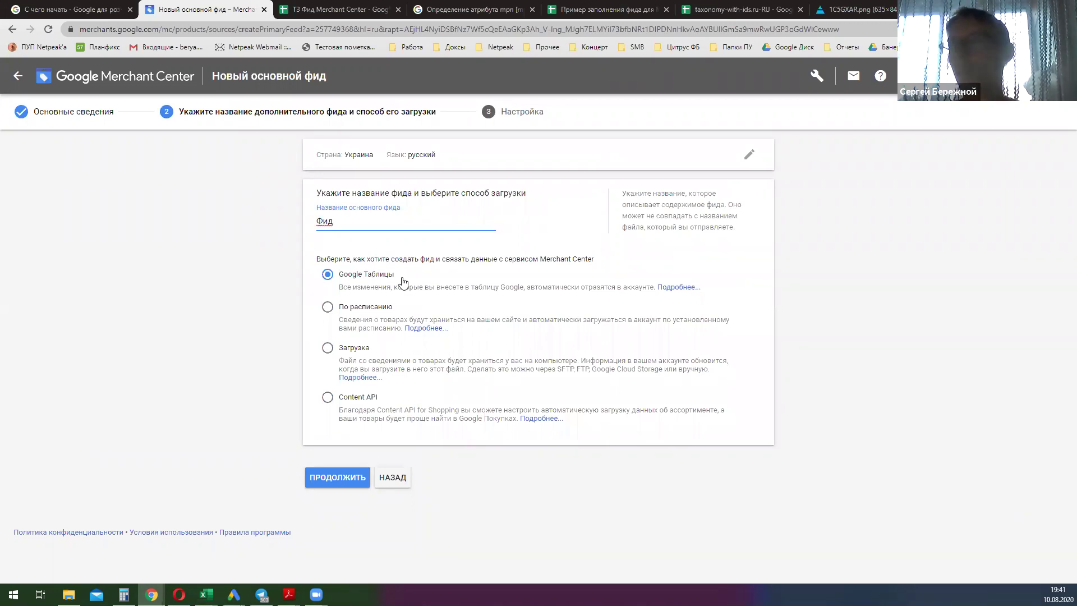
click(378, 310)
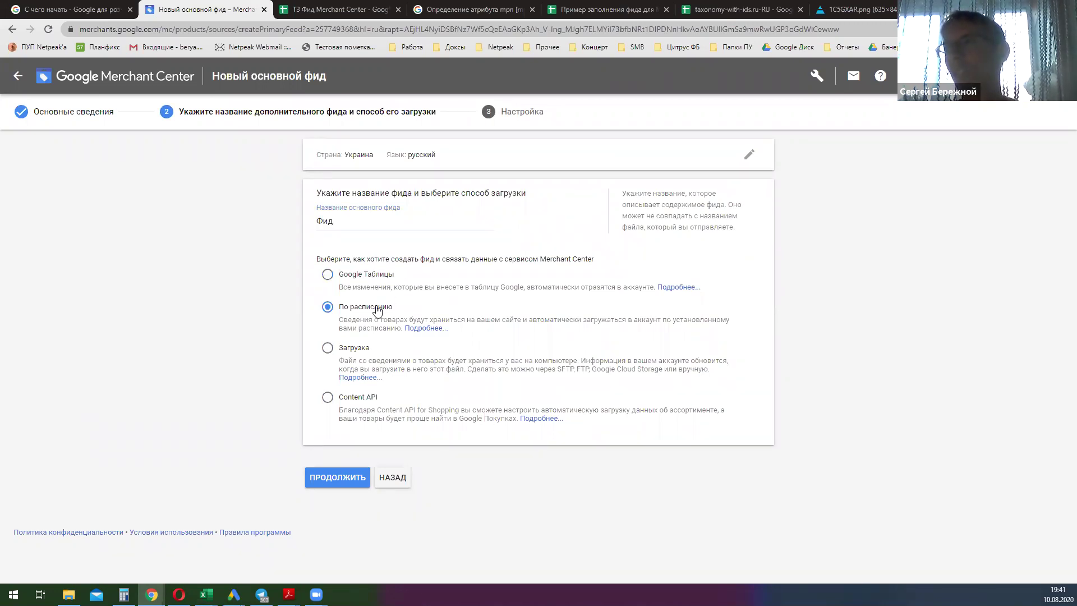
click(339, 275)
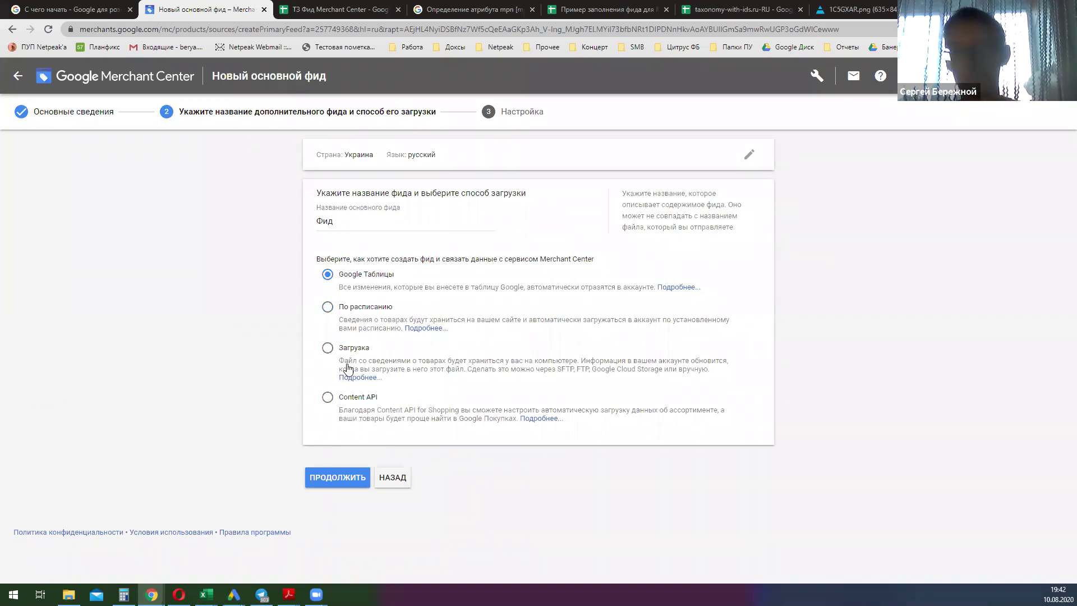
click(337, 478)
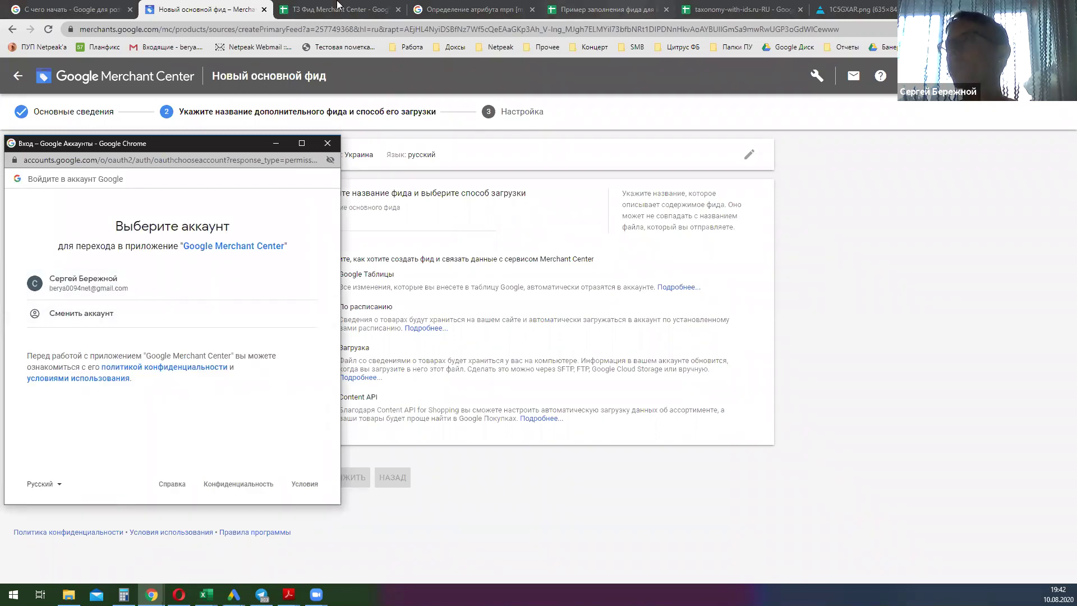
Step: Look at the FatLine account's branding and diagnostics pages in the other Merchant Center window, and return to a new browser tab
key(ctrl+t)
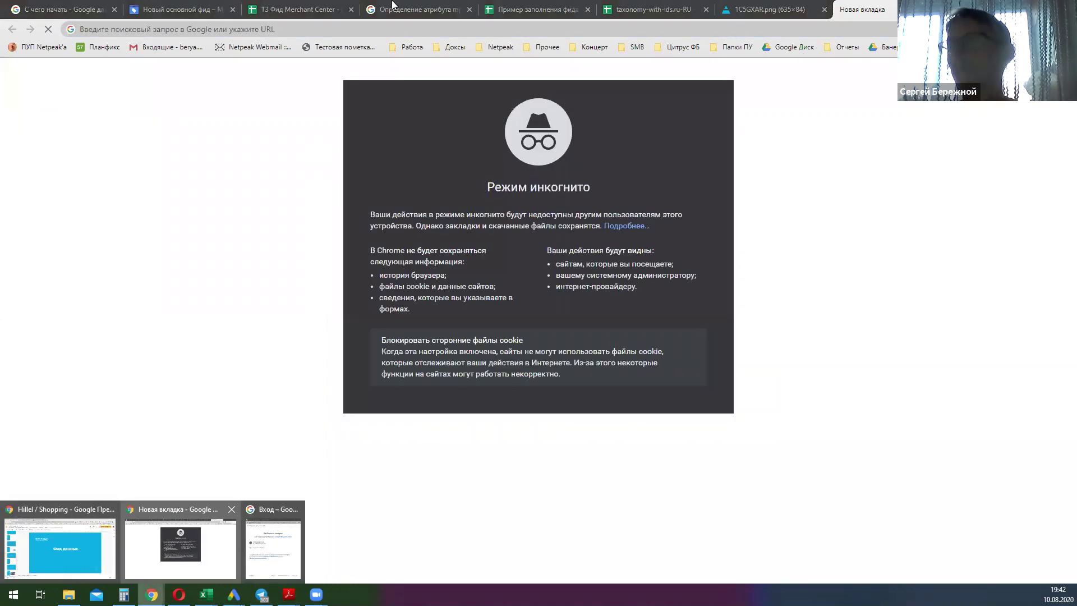
key(alt+Tab)
click(337, 9)
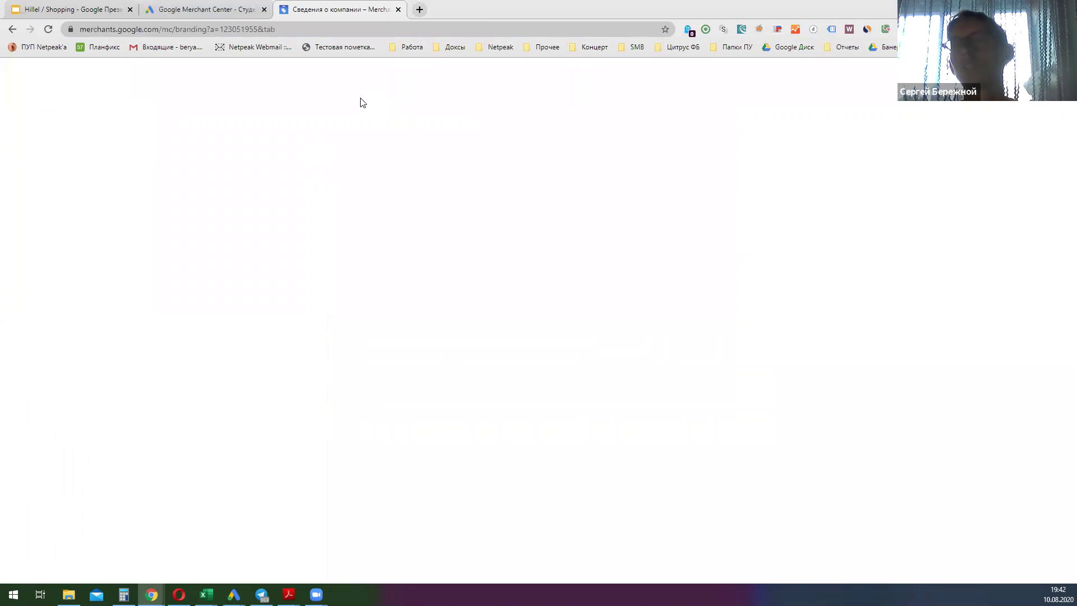
scroll(356, 181, up, 4)
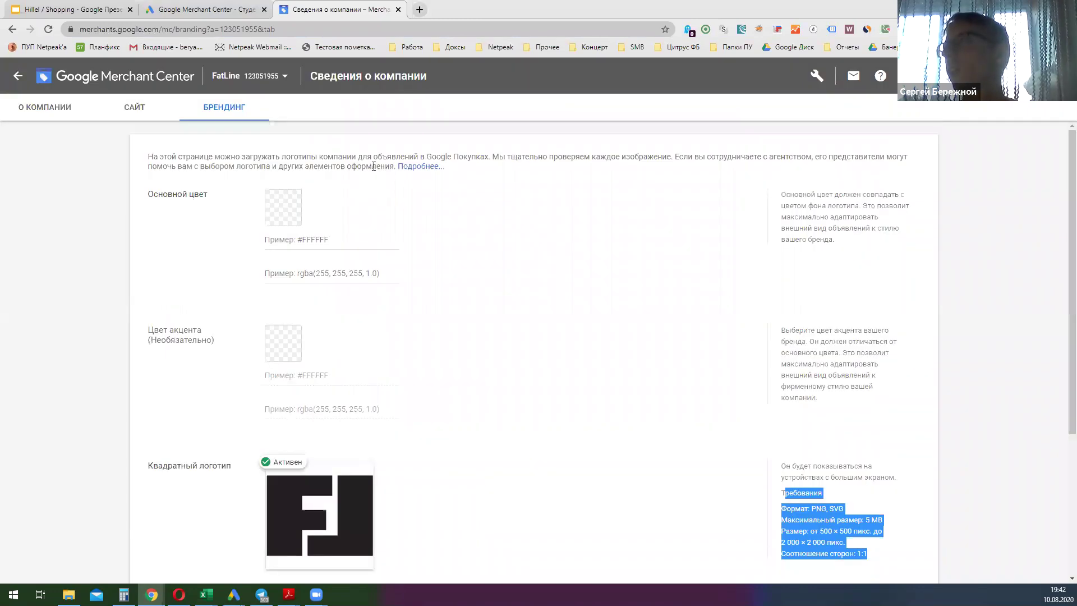
click(255, 77)
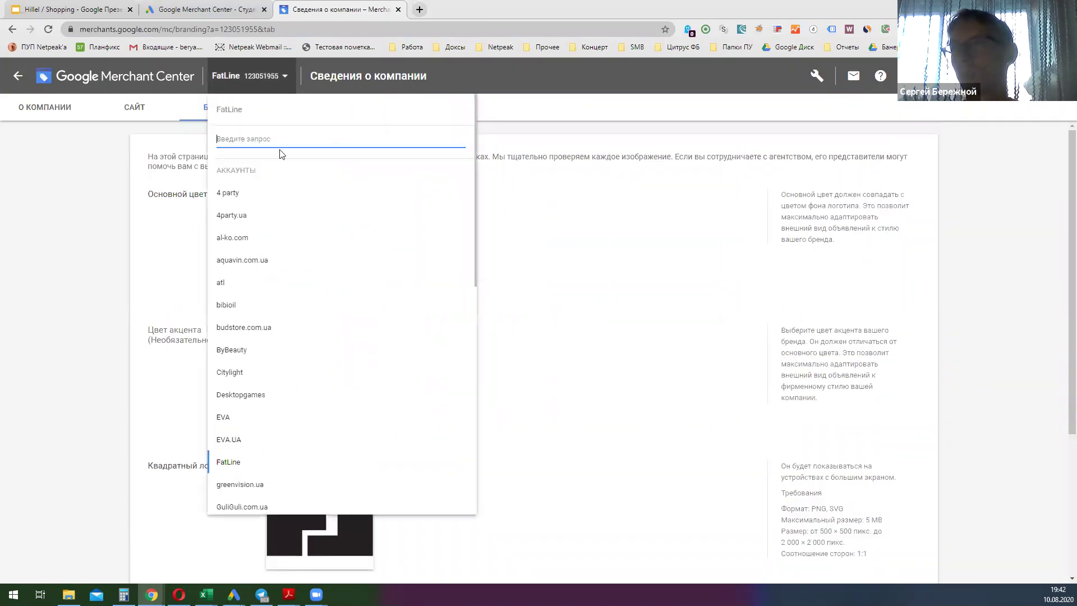
click(74, 83)
click(12, 84)
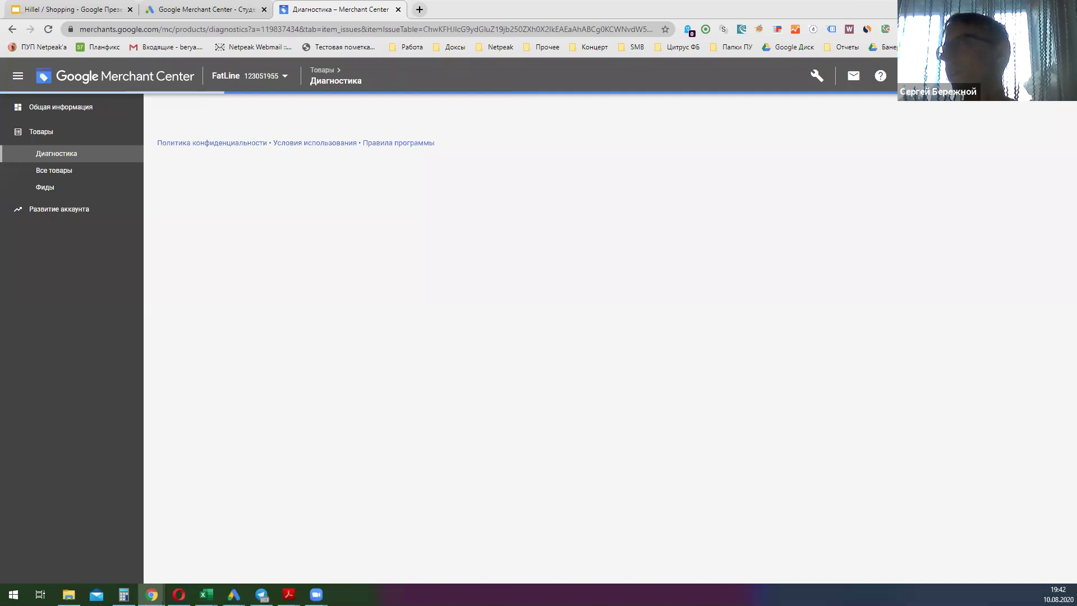
key(alt+Tab)
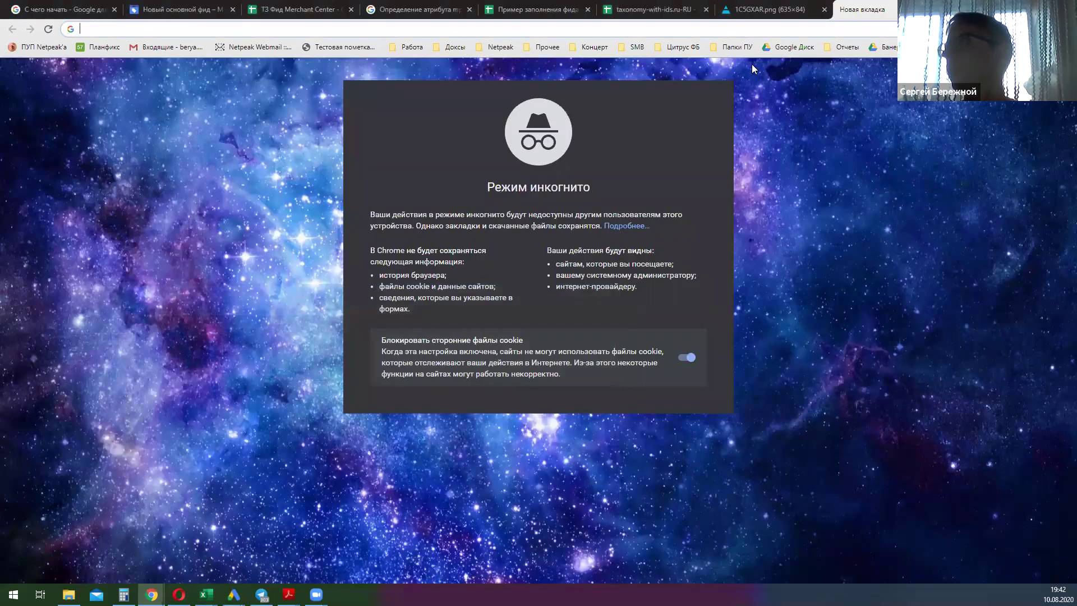
Step: Create a blank Google Sheets spreadsheet in Google Drive
click(788, 48)
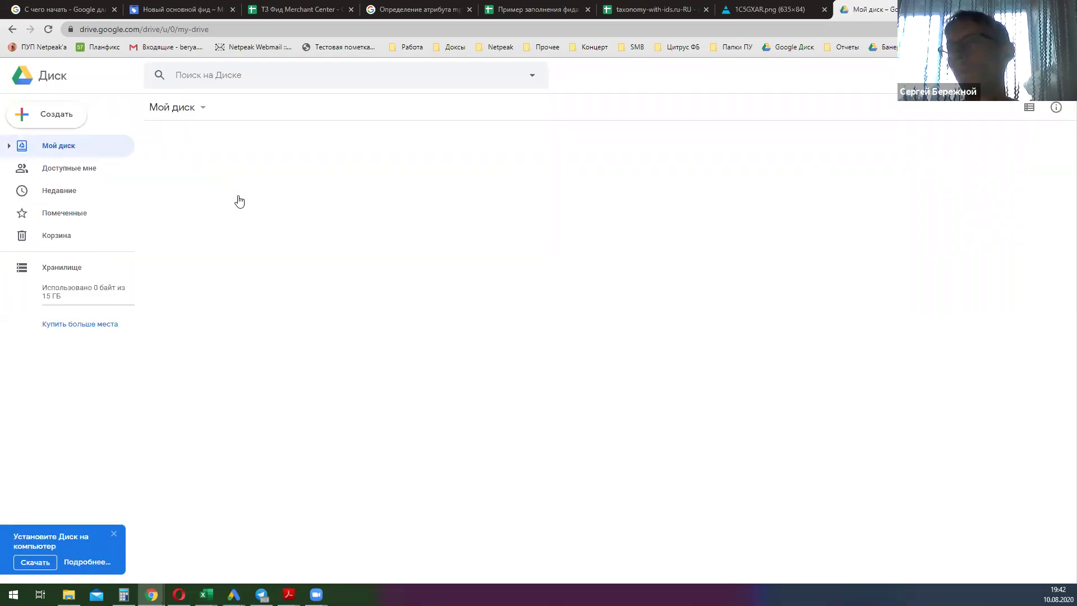
click(47, 114)
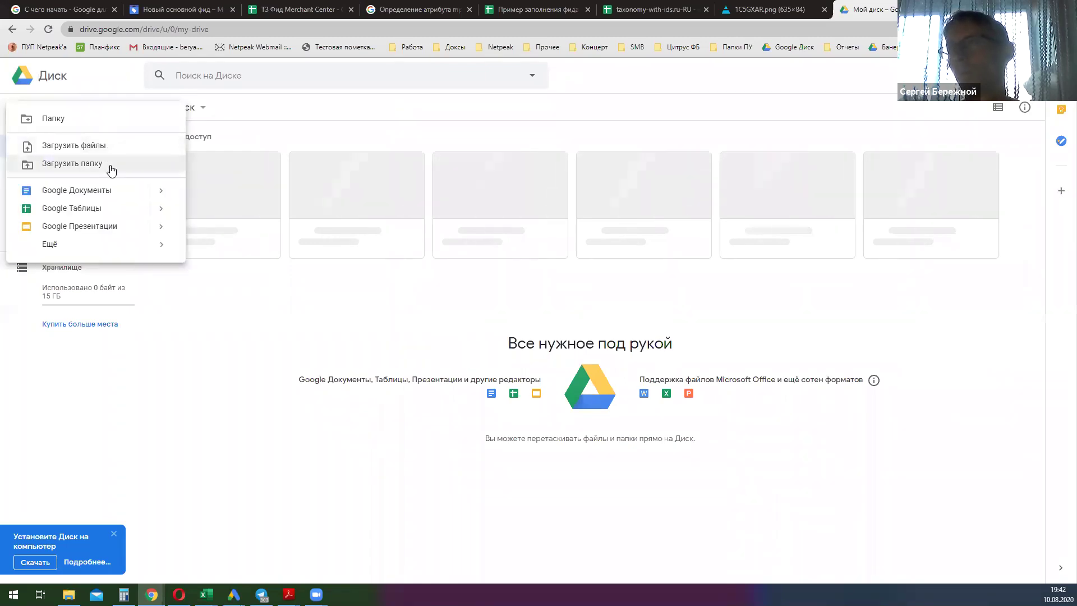
click(98, 210)
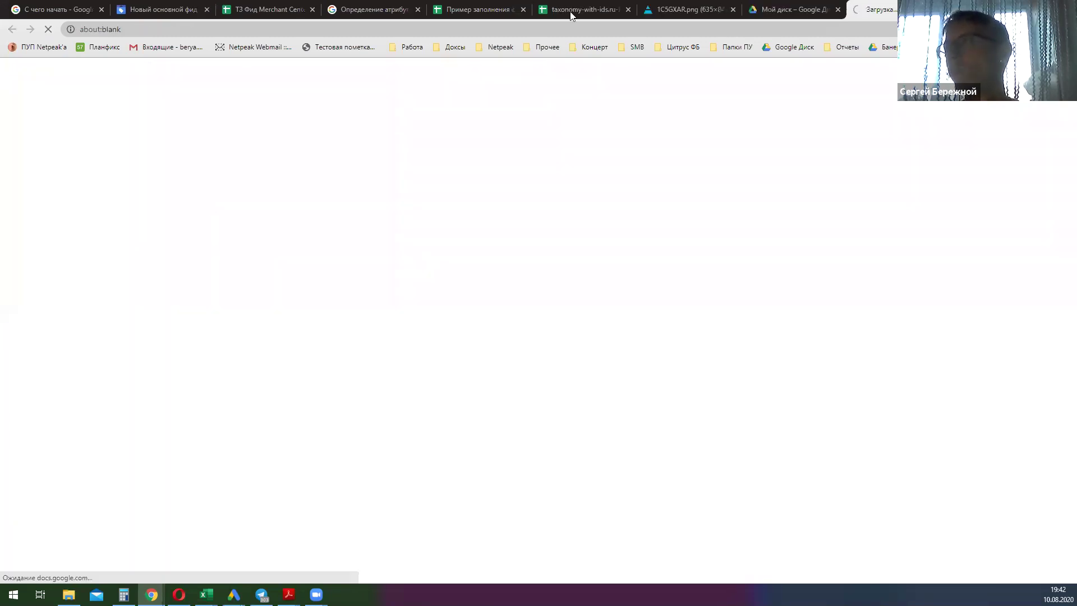
Step: Copy the entire example feed table and paste it into the new spreadsheet starting at cell A1
click(476, 11)
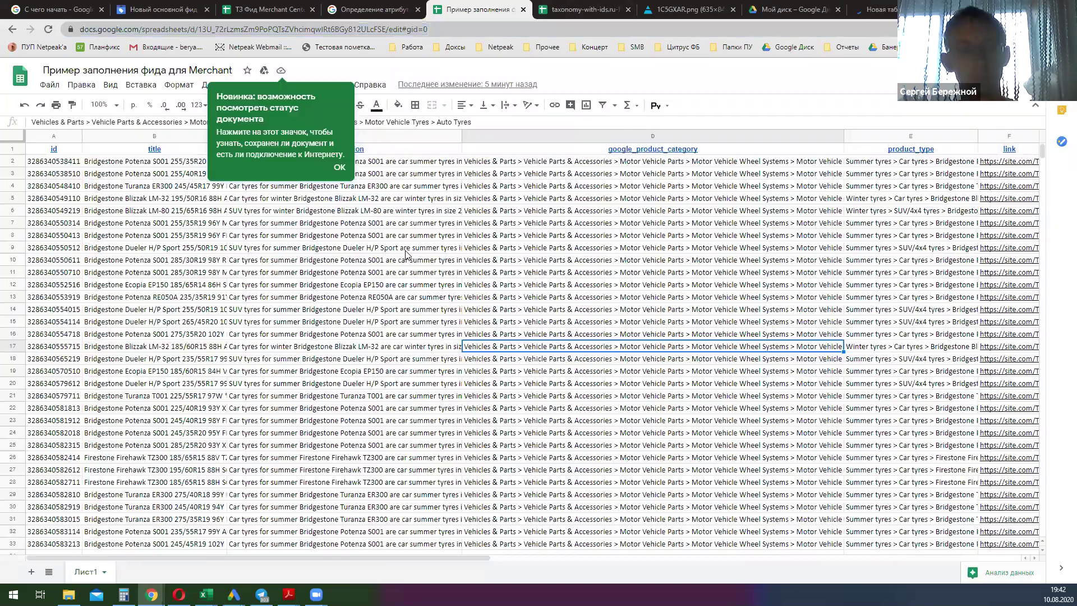
key(ctrl+a)
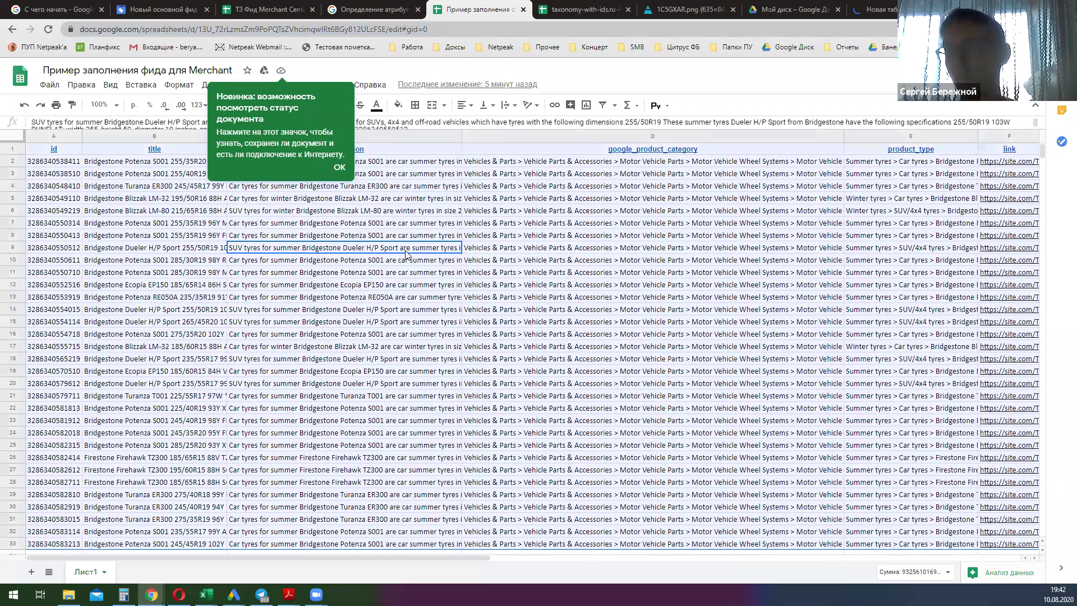
key(ctrl+c)
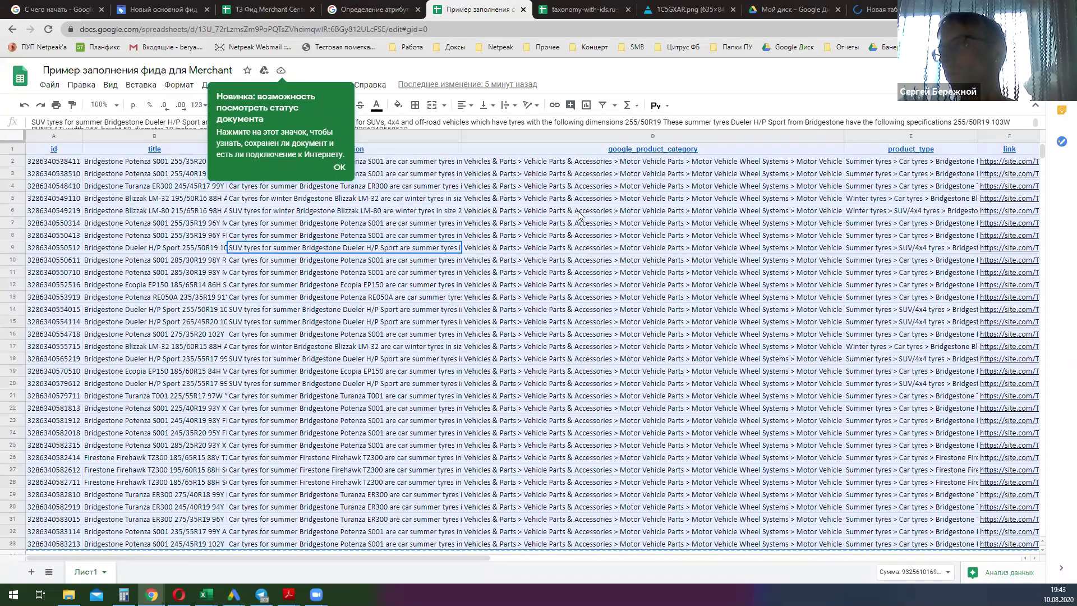
click(872, 10)
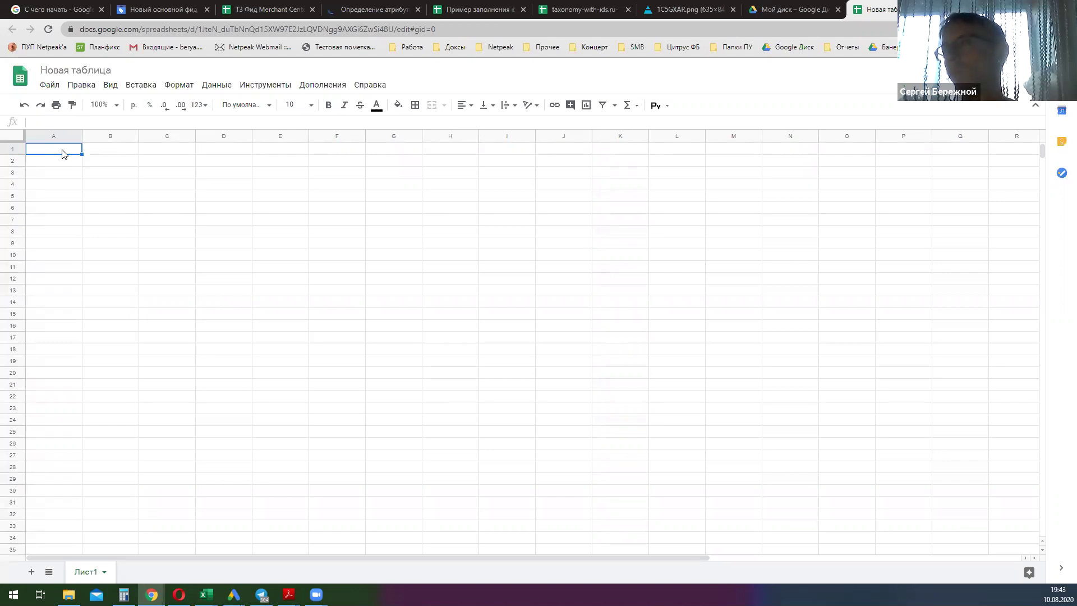
key(ctrl+v)
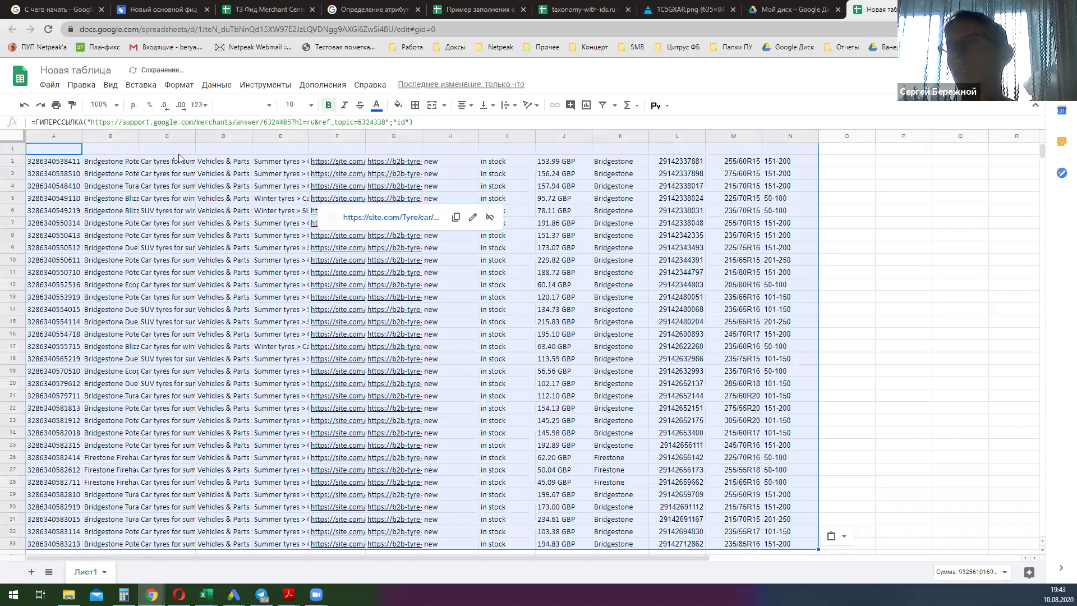
Step: Rename the new spreadsheet as 1
click(57, 69)
text(1)
click(904, 222)
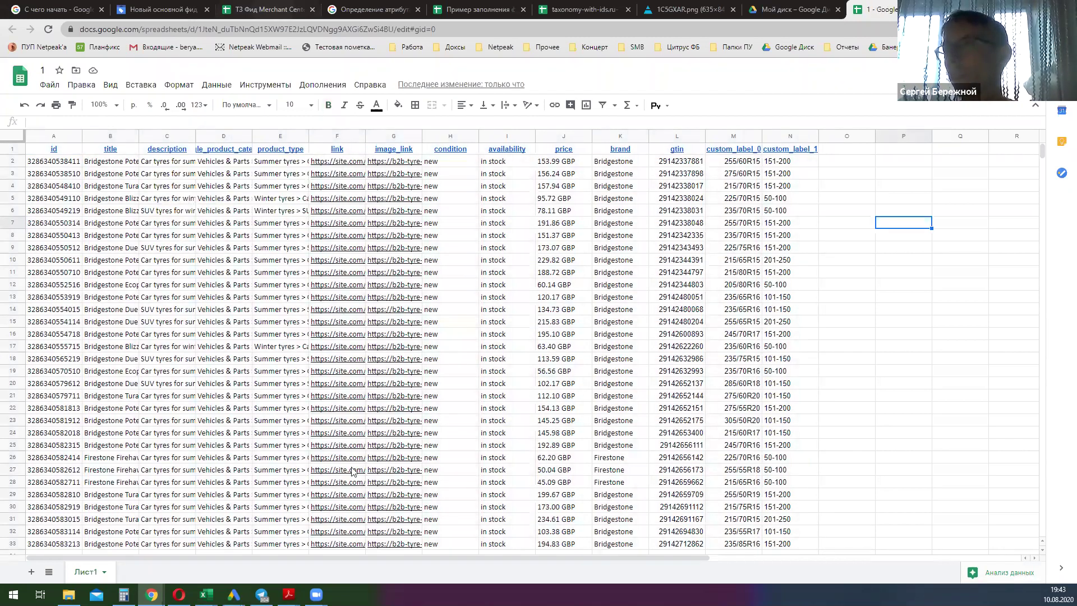
Step: Return to the new feed setup in Merchant Center and authorize it with the listed Google account
key(ctrl+2)
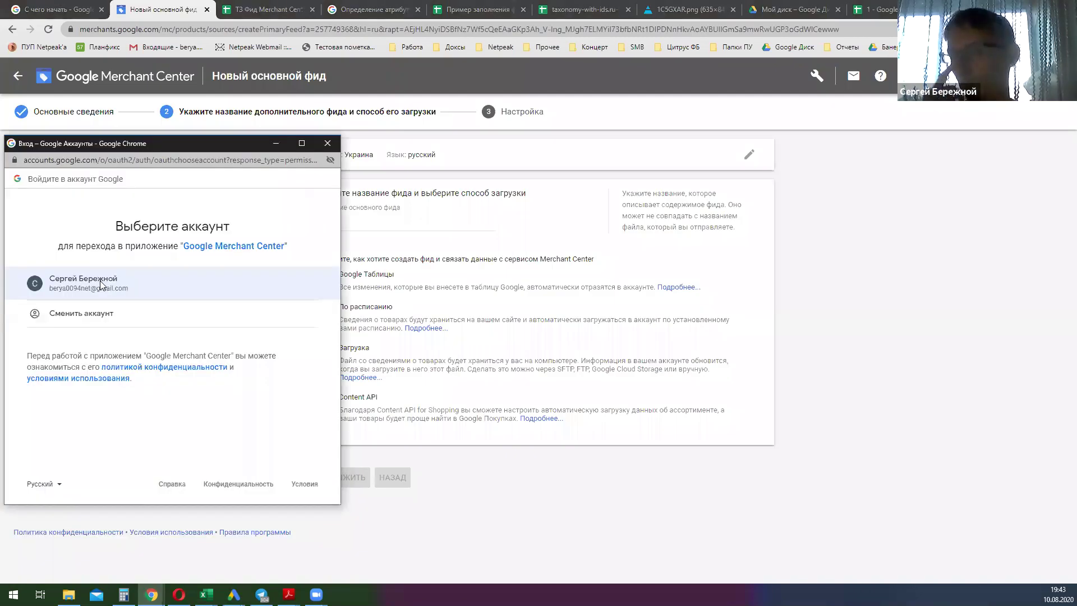
click(100, 285)
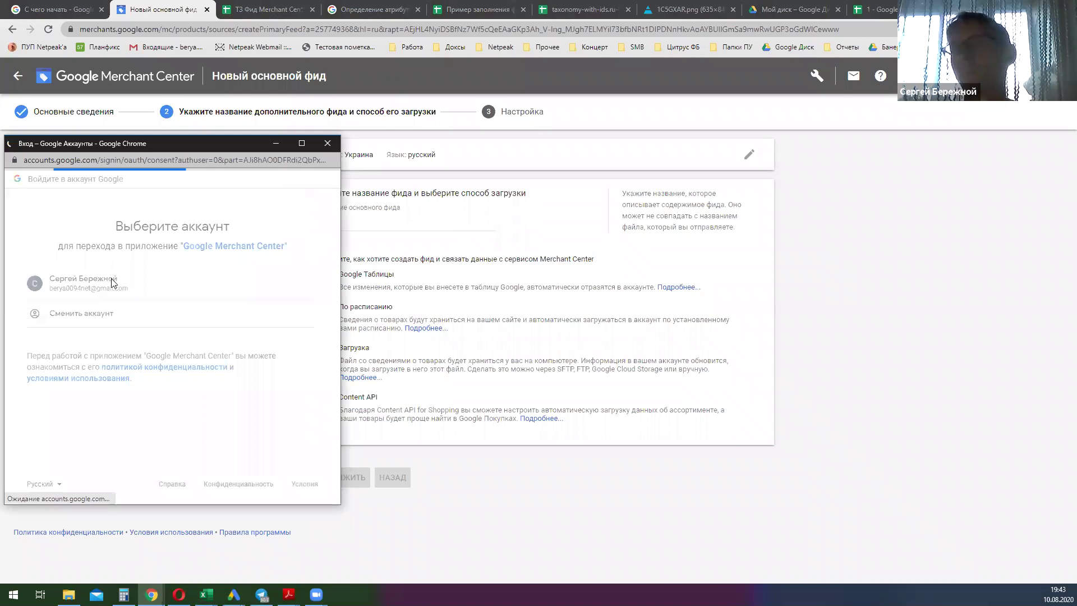
click(271, 432)
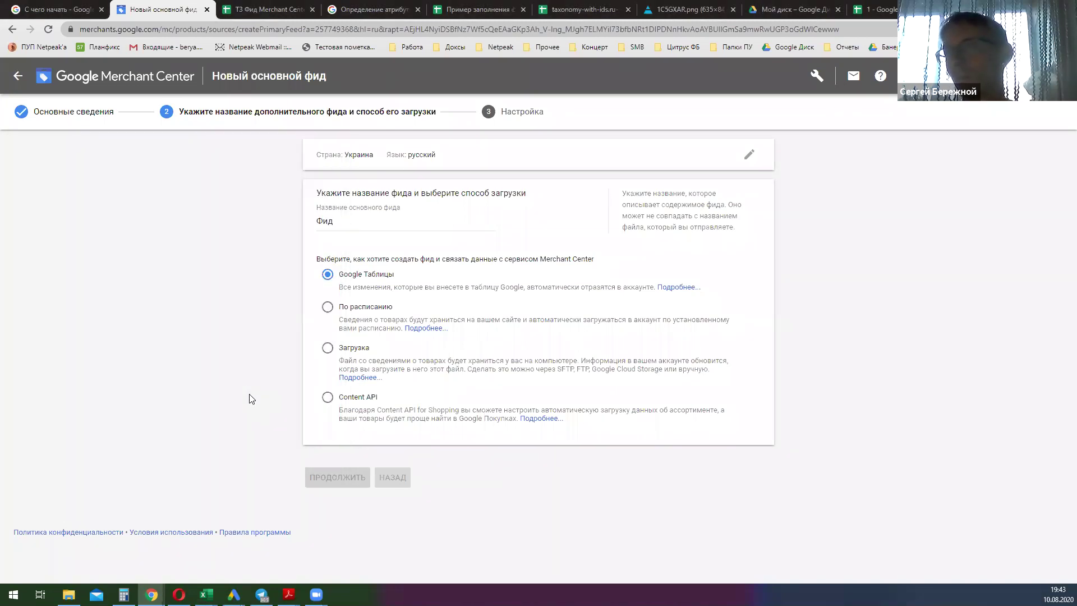
Step: Choose the existing Google spreadsheet named 1 as the feed source and try to create the feed, granting the requested access
click(408, 240)
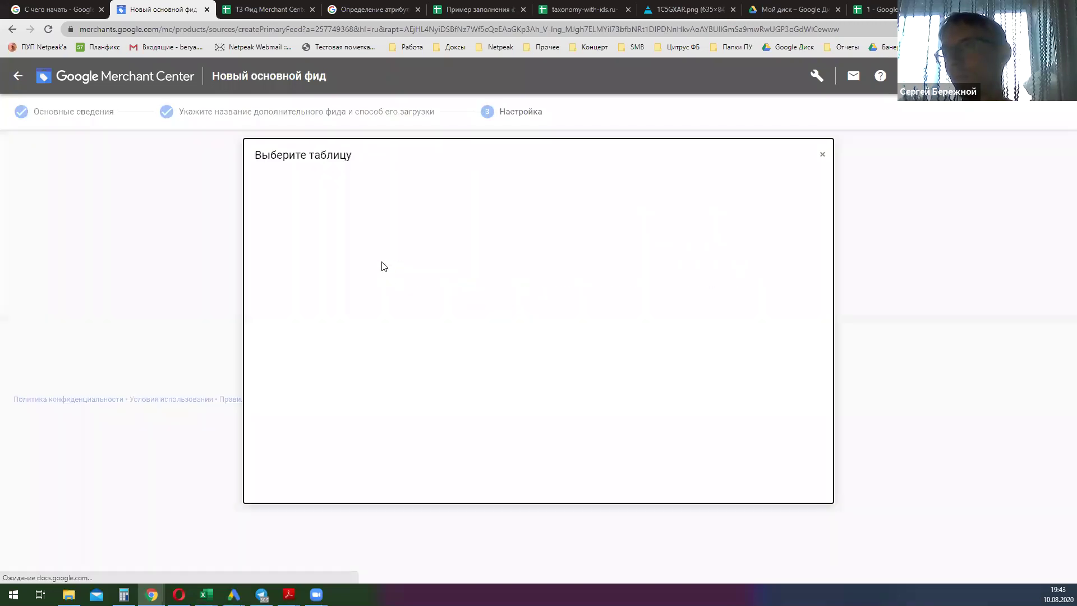
click(305, 308)
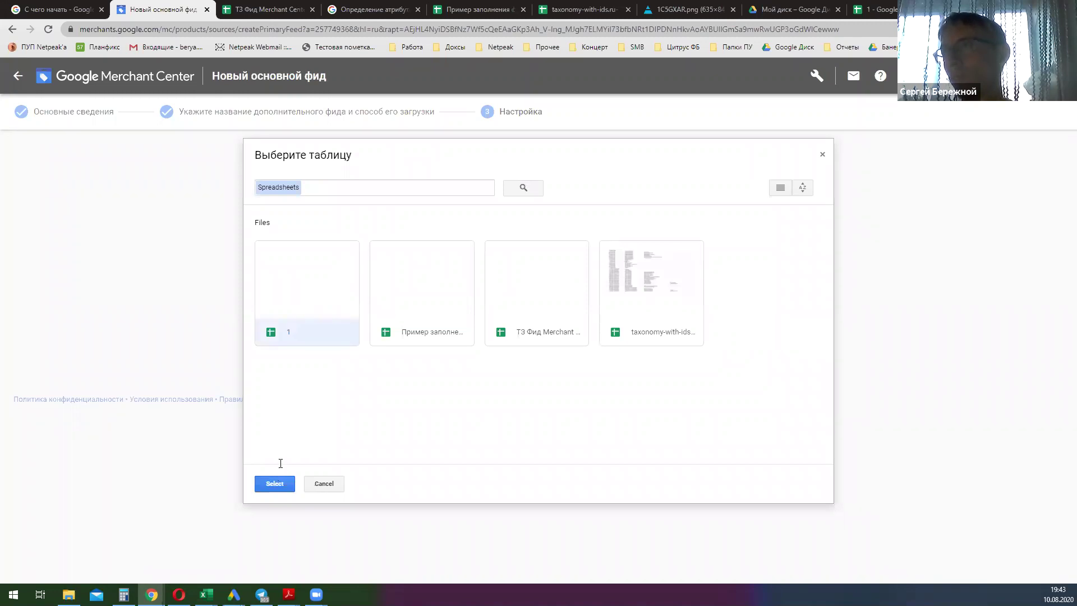
click(274, 483)
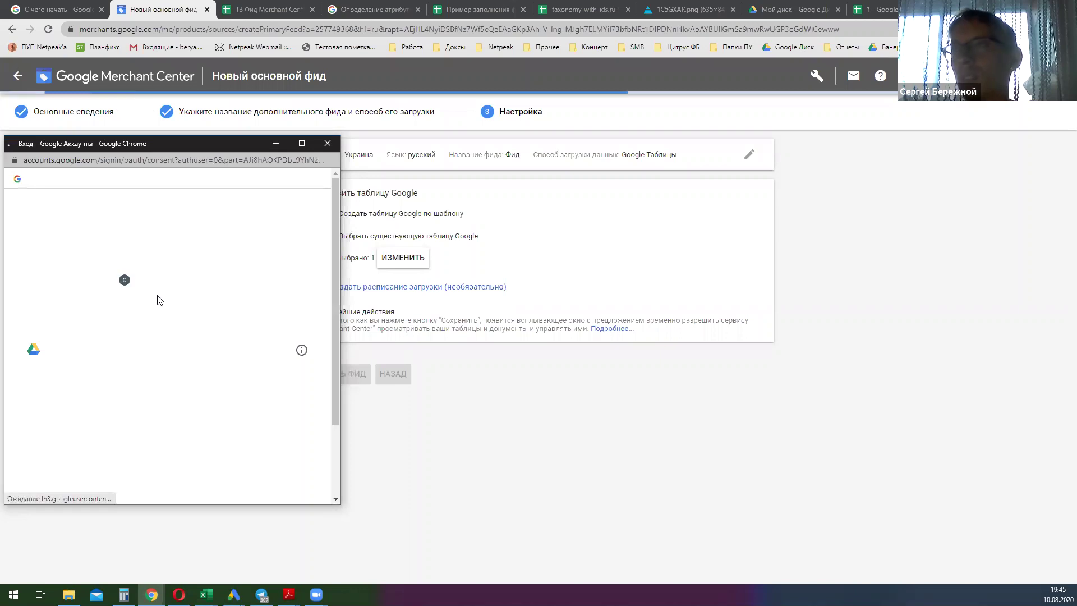
scroll(248, 416, down, 2)
click(267, 430)
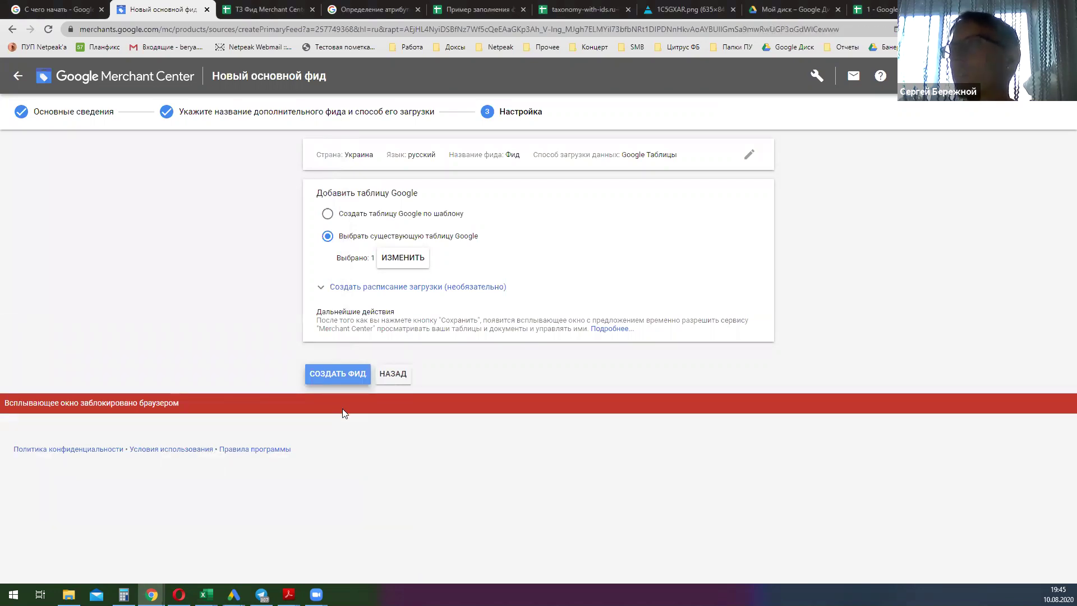
Step: Allow the site's blocked pop-ups in the browser and create the primary feed from the selected existing Google spreadsheet
click(896, 29)
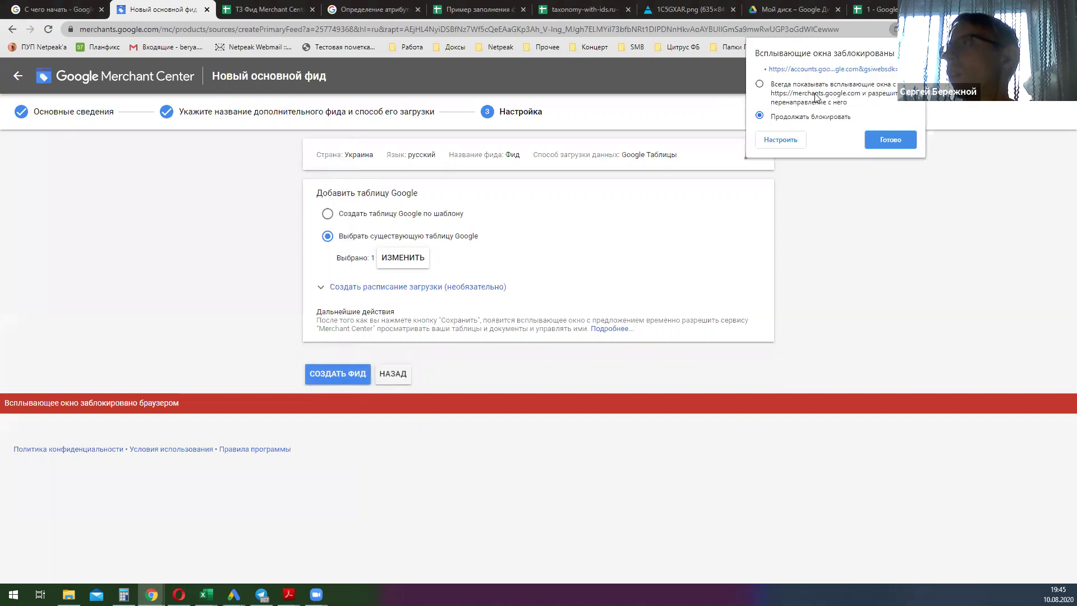
click(885, 135)
click(890, 205)
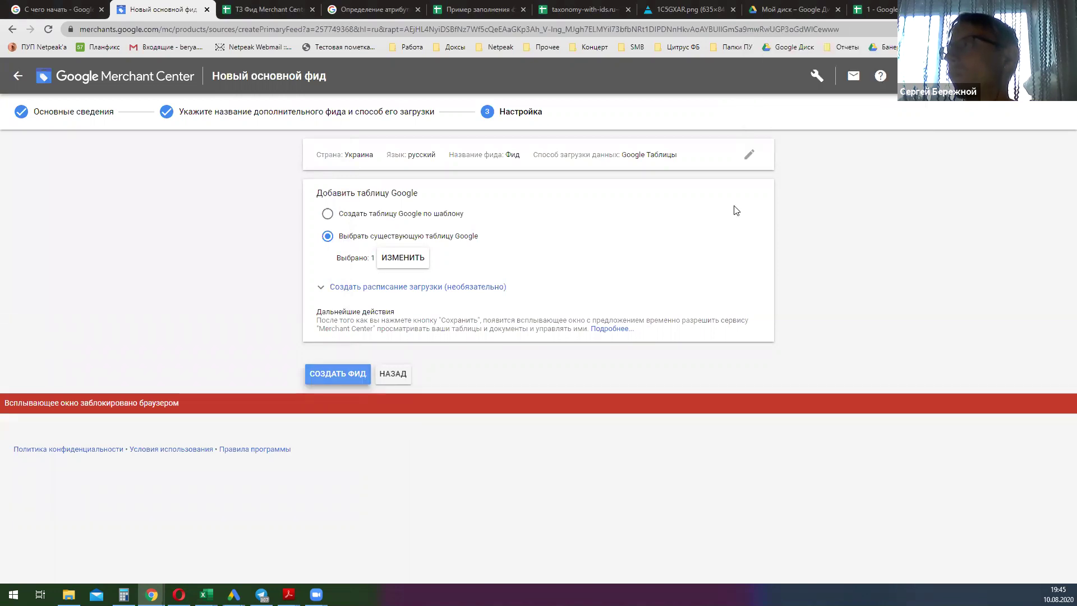
click(339, 376)
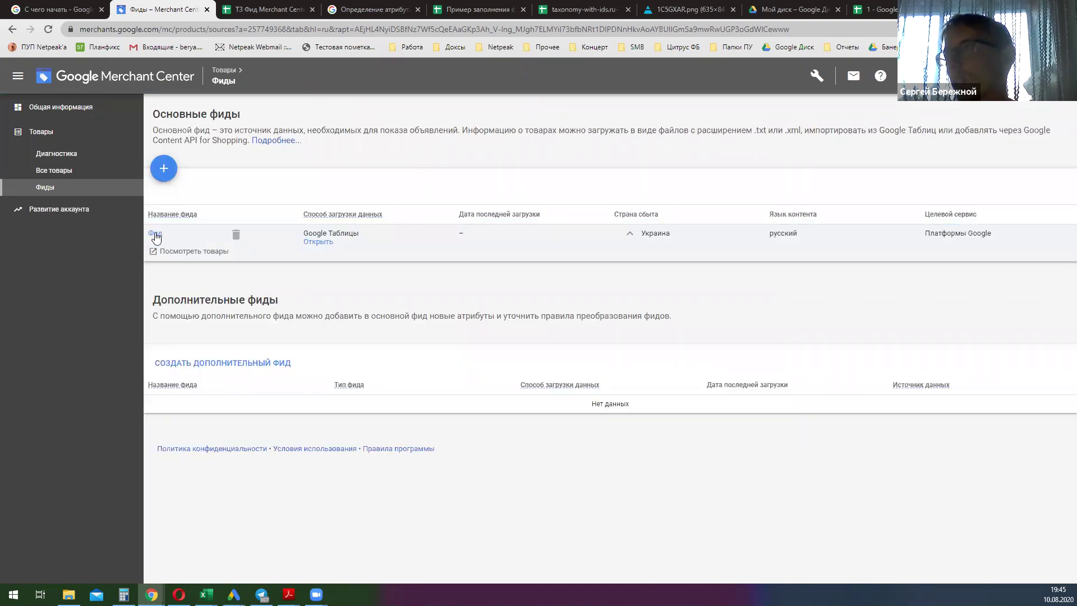
Step: Open the settings of the feed "Фид" and set its upload schedule to "Ежедневно" at 06:00
click(157, 235)
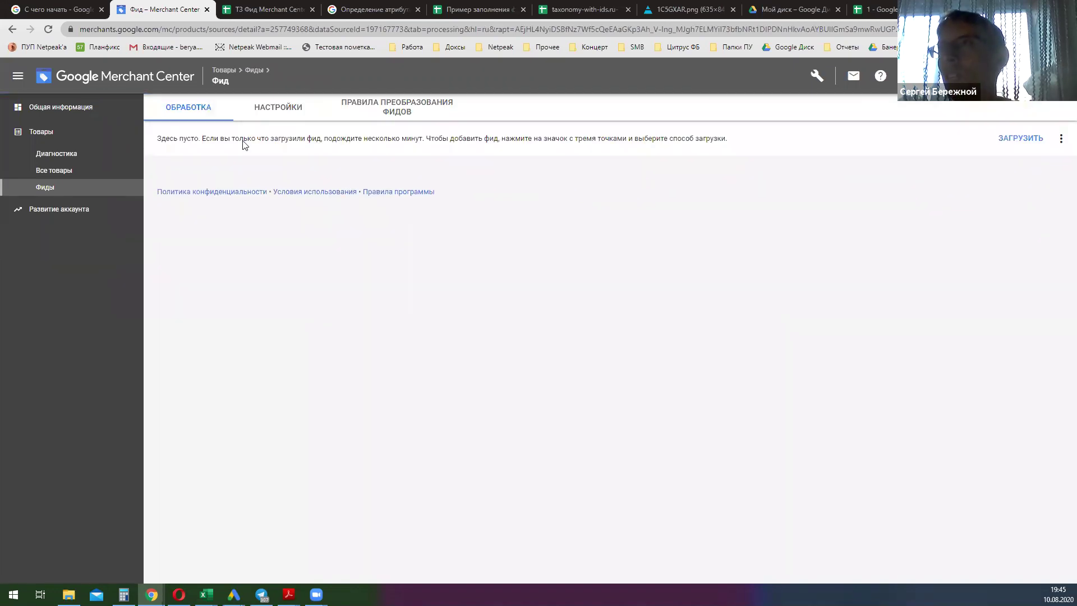
click(272, 113)
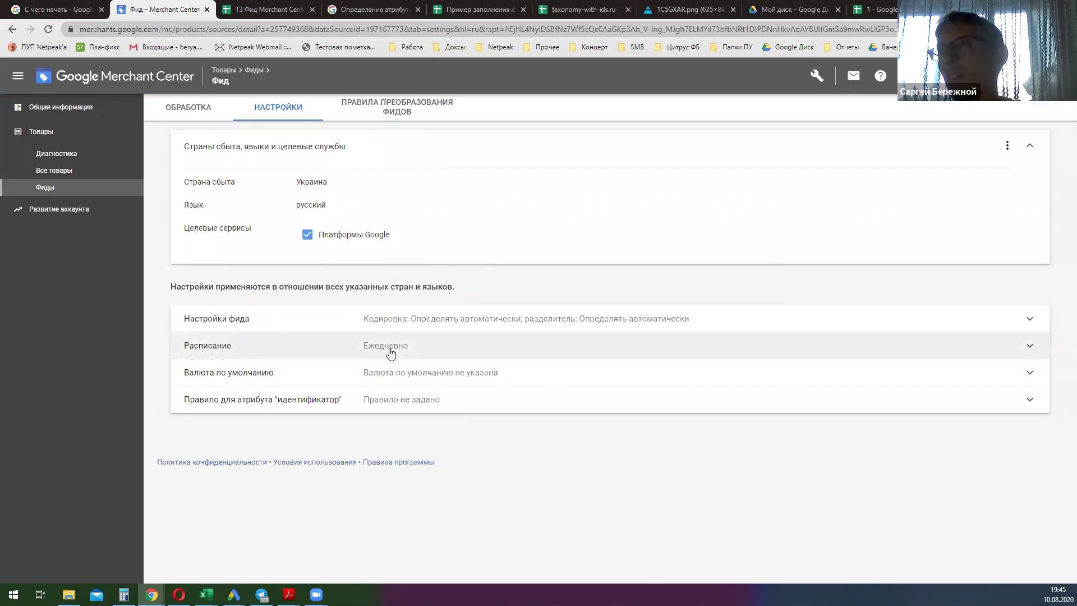
click(391, 345)
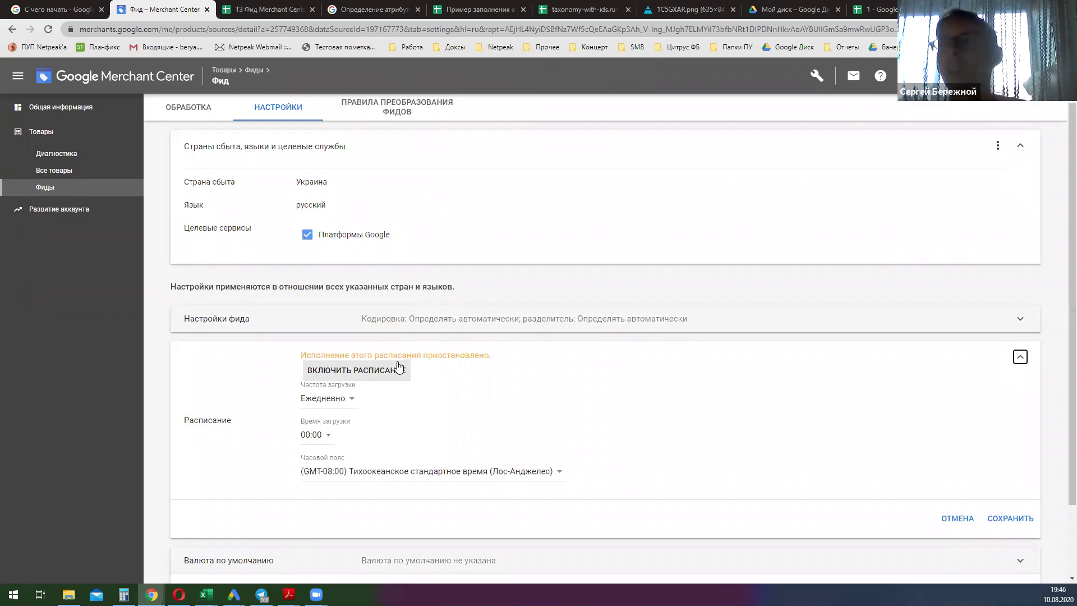
click(344, 401)
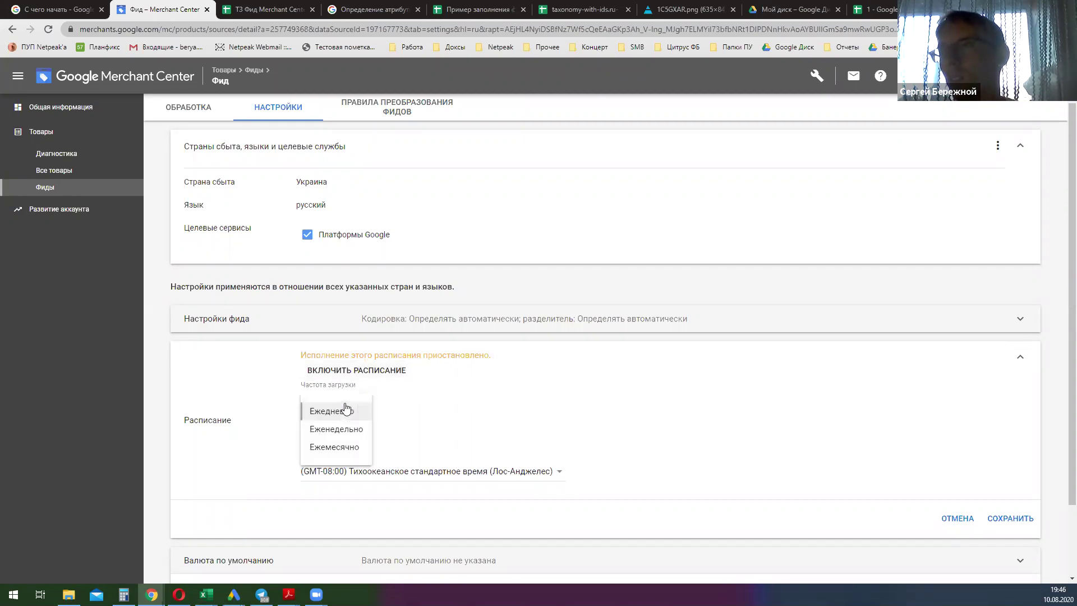
click(345, 410)
click(328, 433)
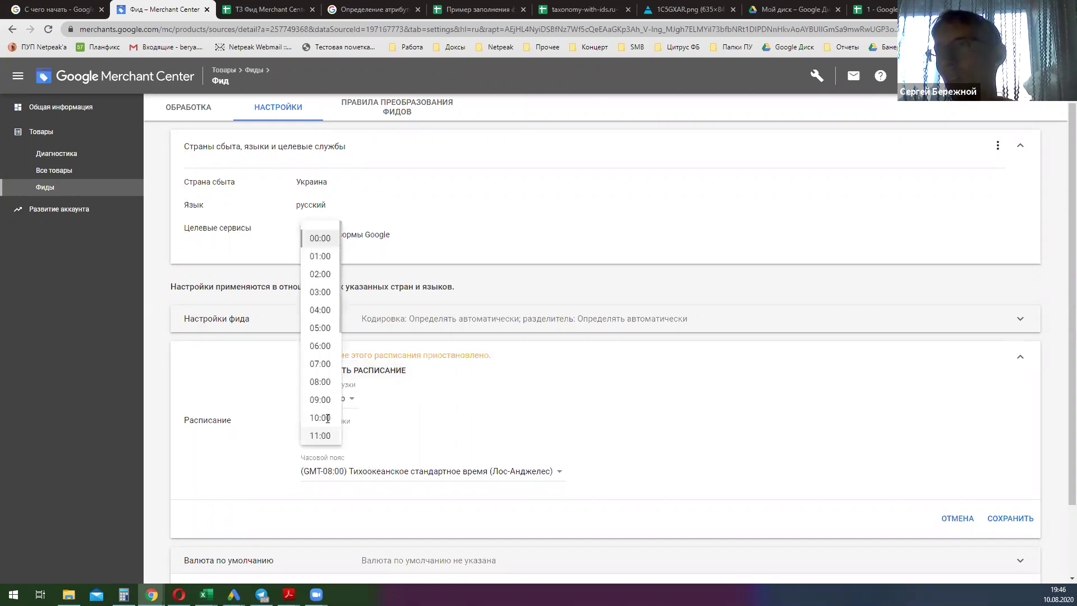
click(320, 348)
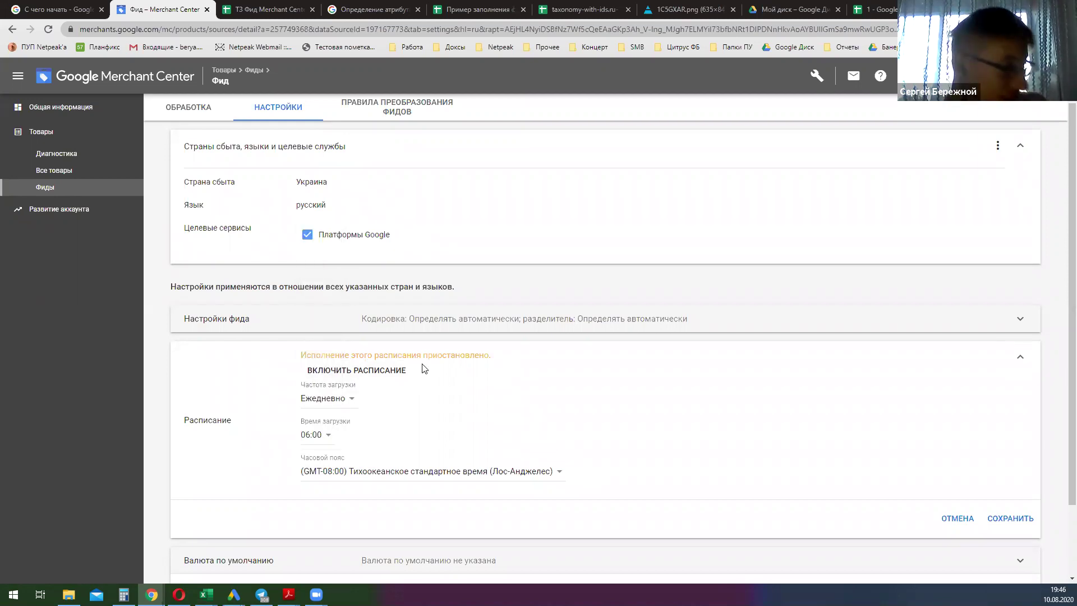
Step: Set the schedule's time zone to "(GMT+02:00) Восточная Европа, стандартное время (Киев)", and discard the schedule changes
click(439, 473)
scroll(430, 377, down, 5)
scroll(429, 377, down, 15)
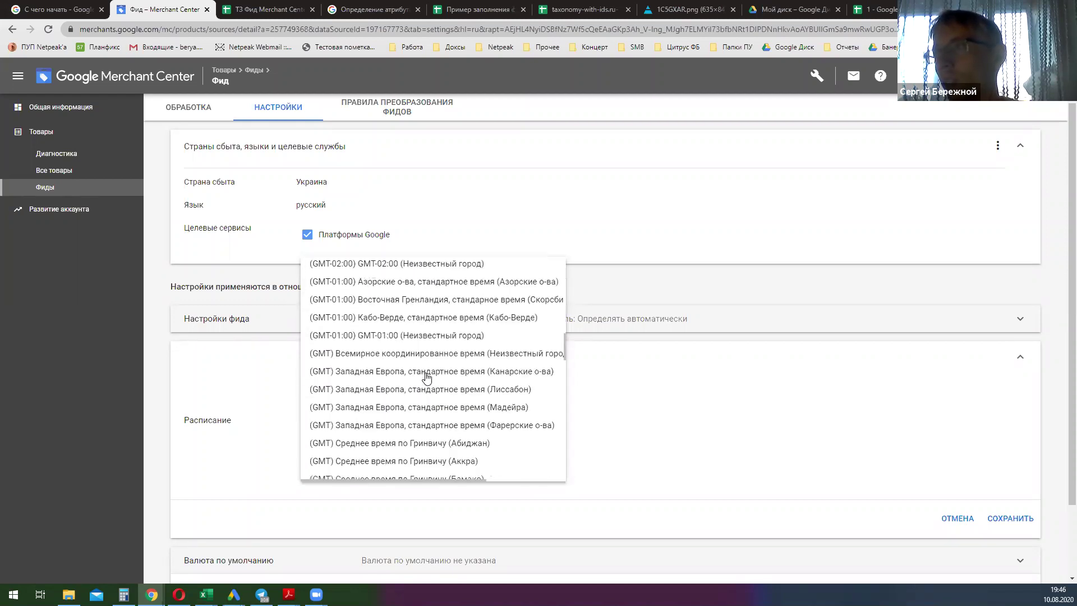
scroll(427, 377, up, 4)
scroll(426, 377, down, 20)
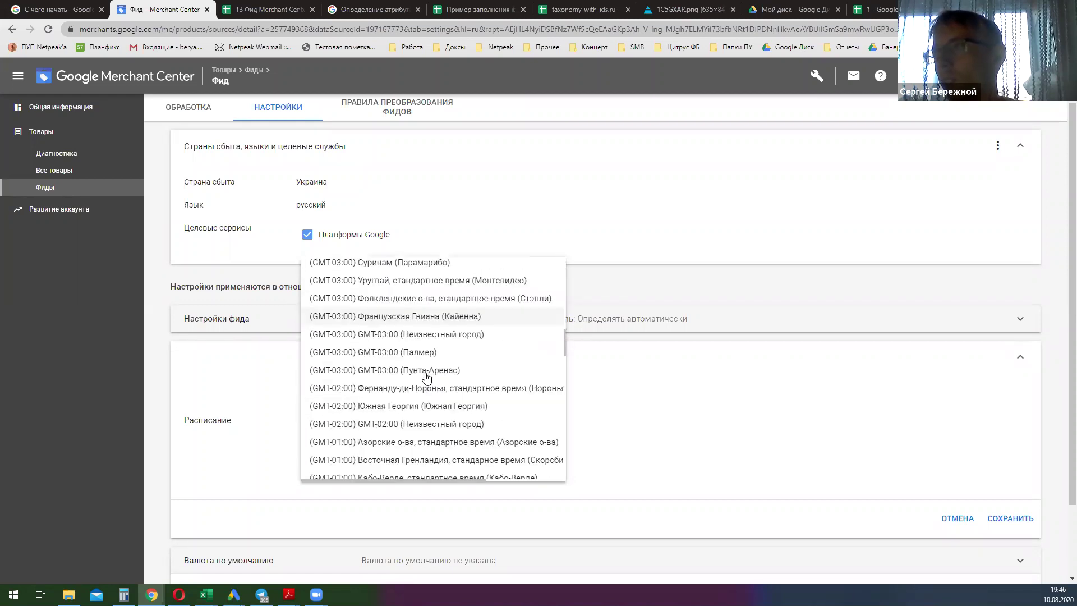
scroll(427, 376, down, 12)
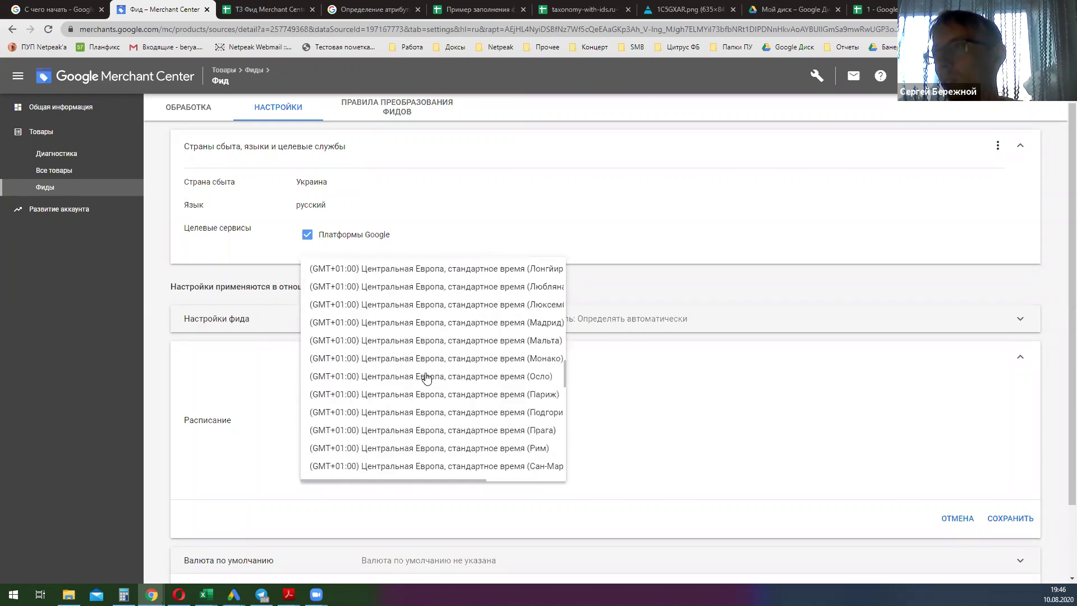
scroll(427, 377, down, 5)
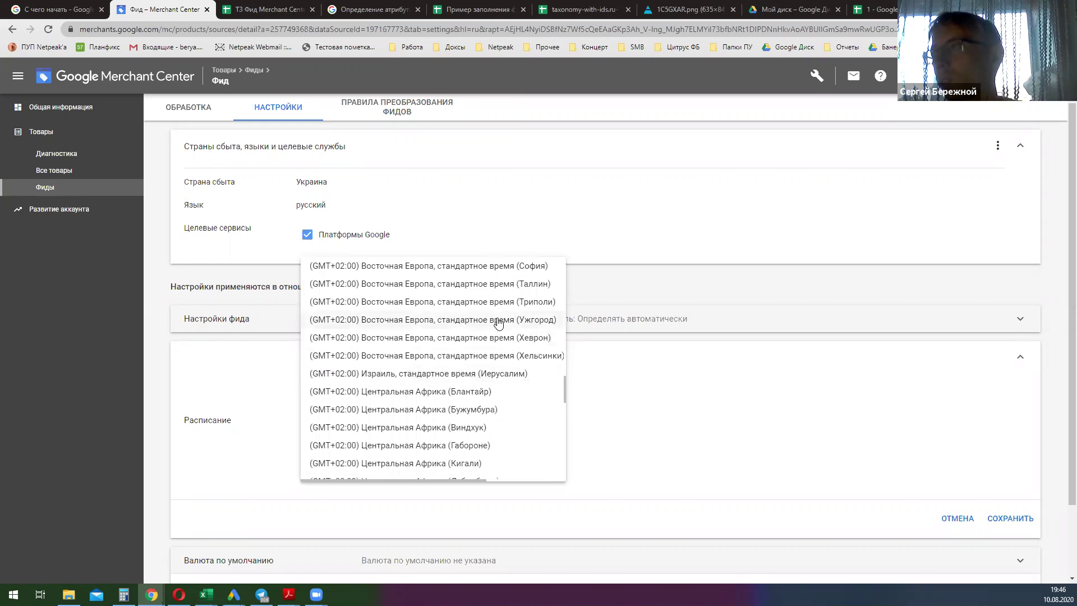
scroll(498, 324, up, 3)
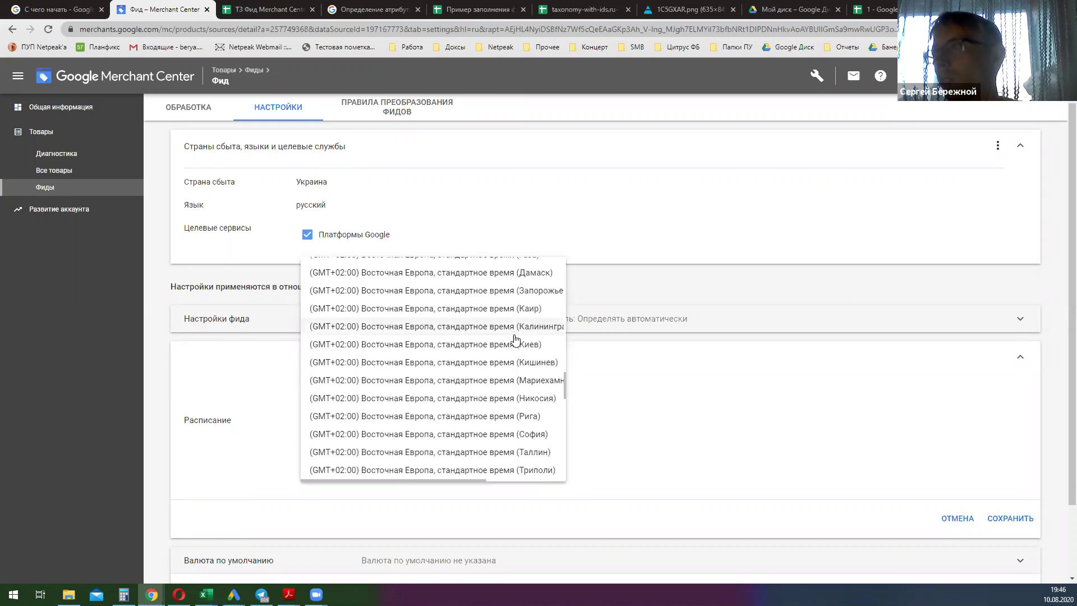
click(530, 345)
scroll(869, 410, down, 2)
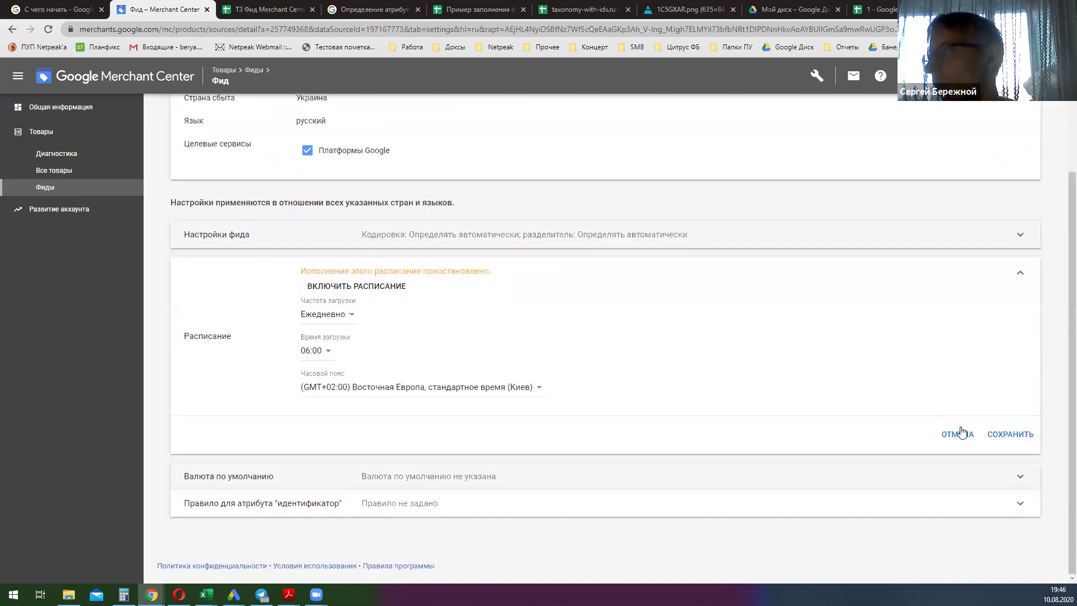
click(959, 427)
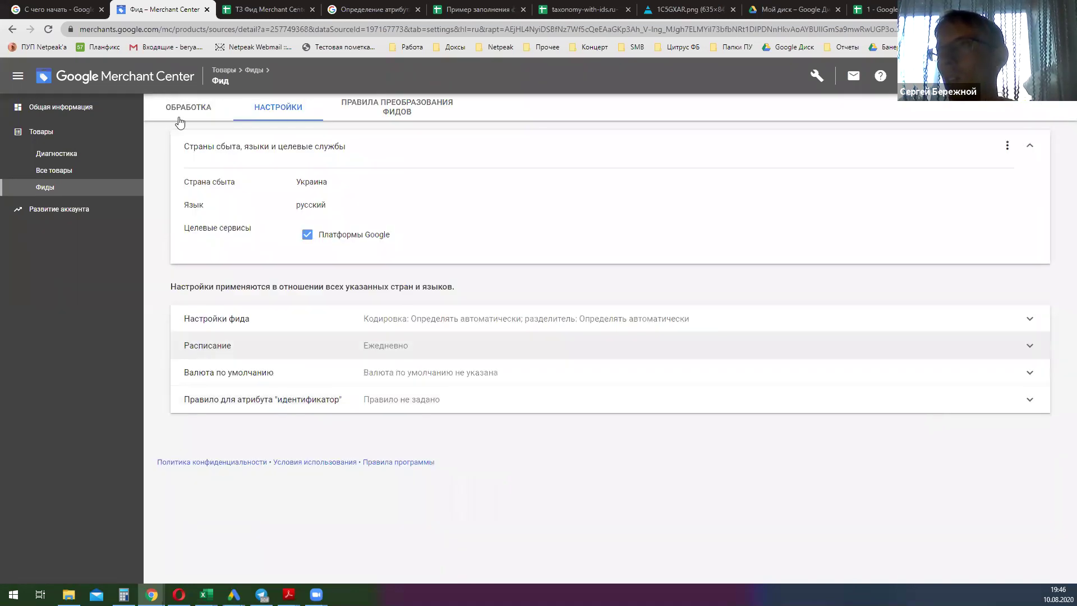
Step: Review the feed's processing results, examining the listed problems and the affected items under "Код GTIN не определен"
click(195, 108)
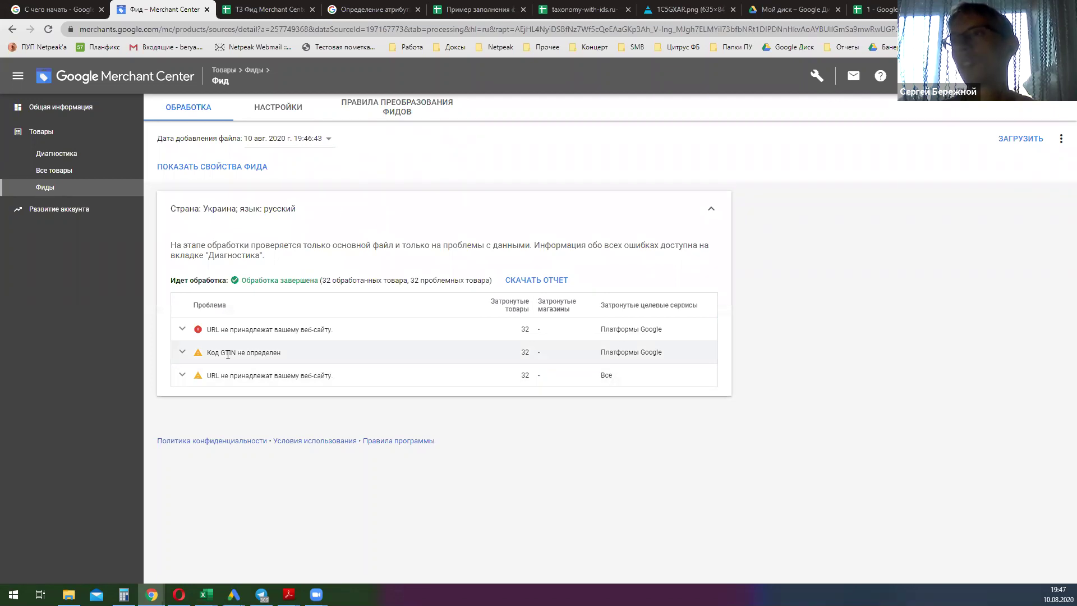
click(211, 330)
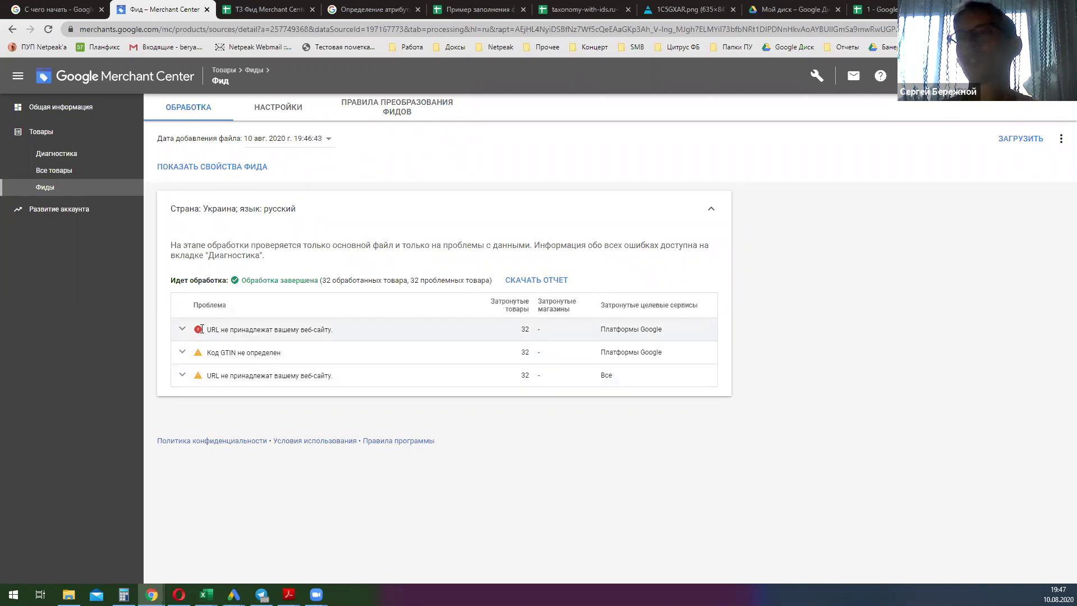
click(208, 376)
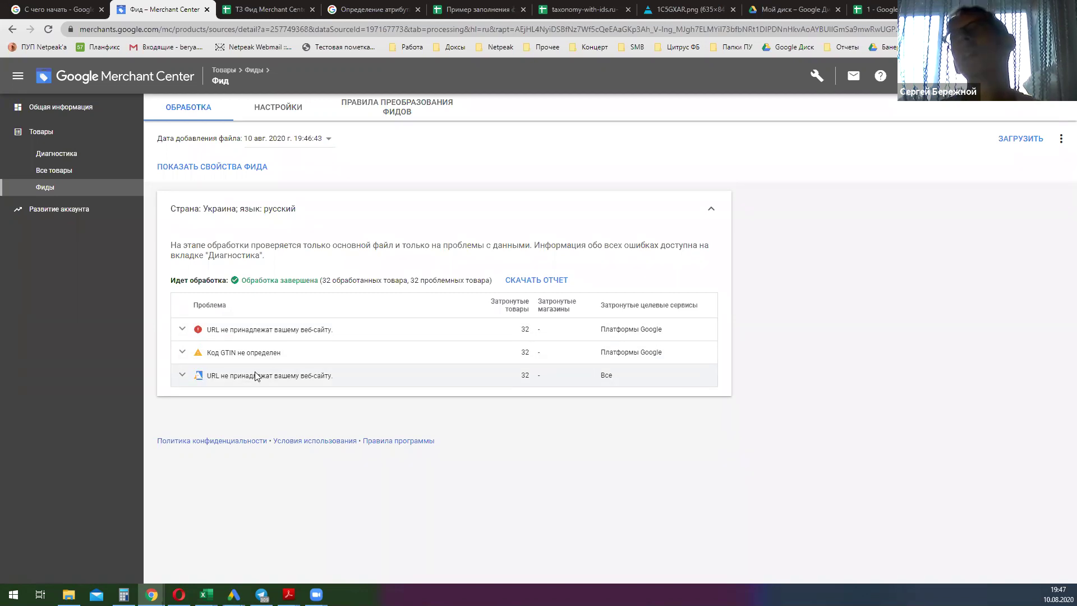
drag(281, 353, 183, 357)
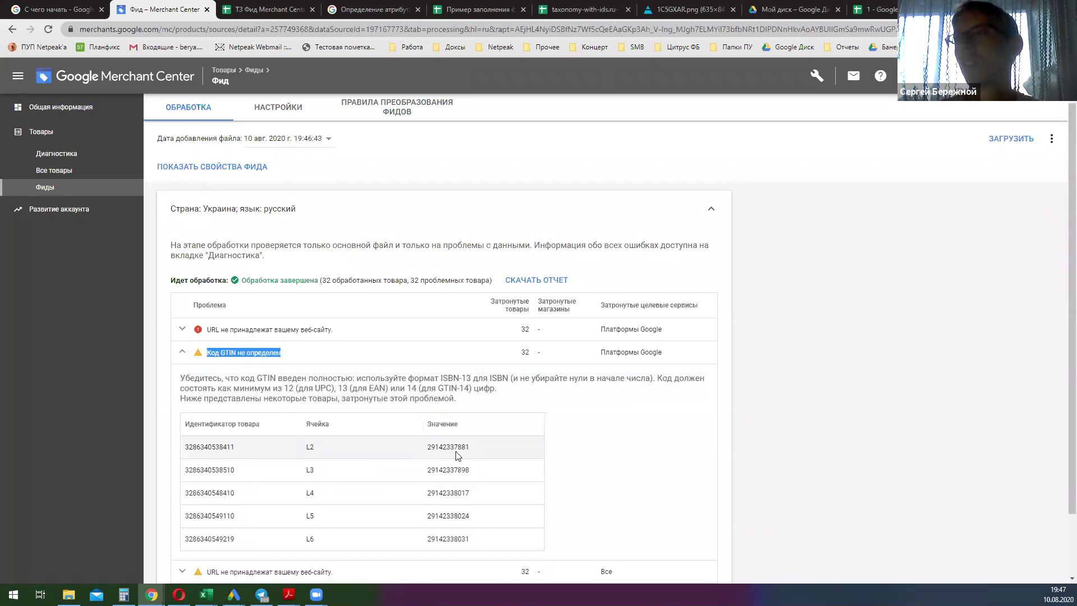
double_click(458, 449)
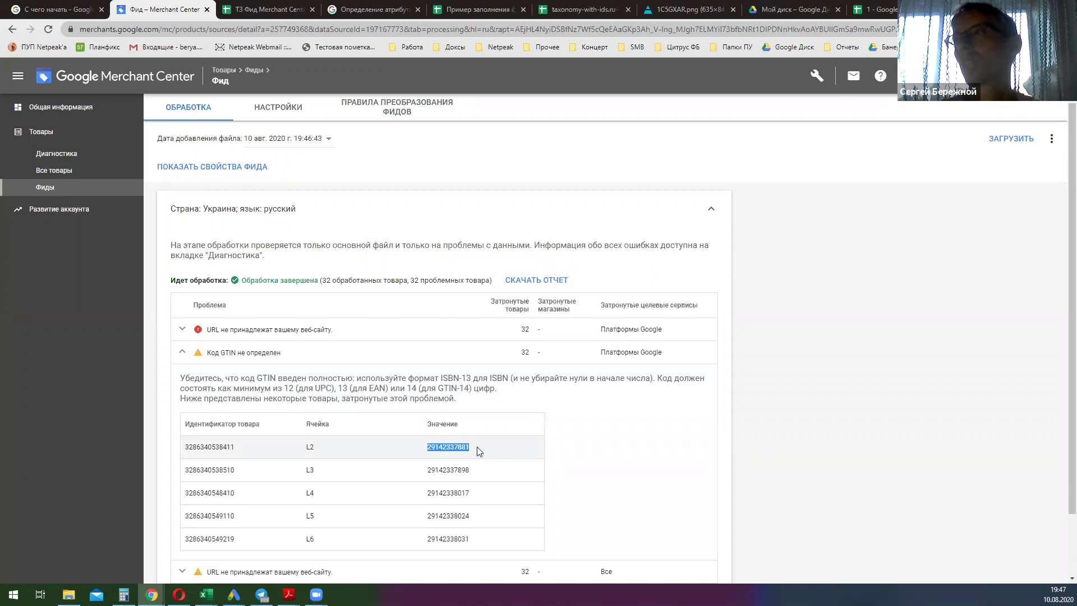
scroll(480, 452, down, 2)
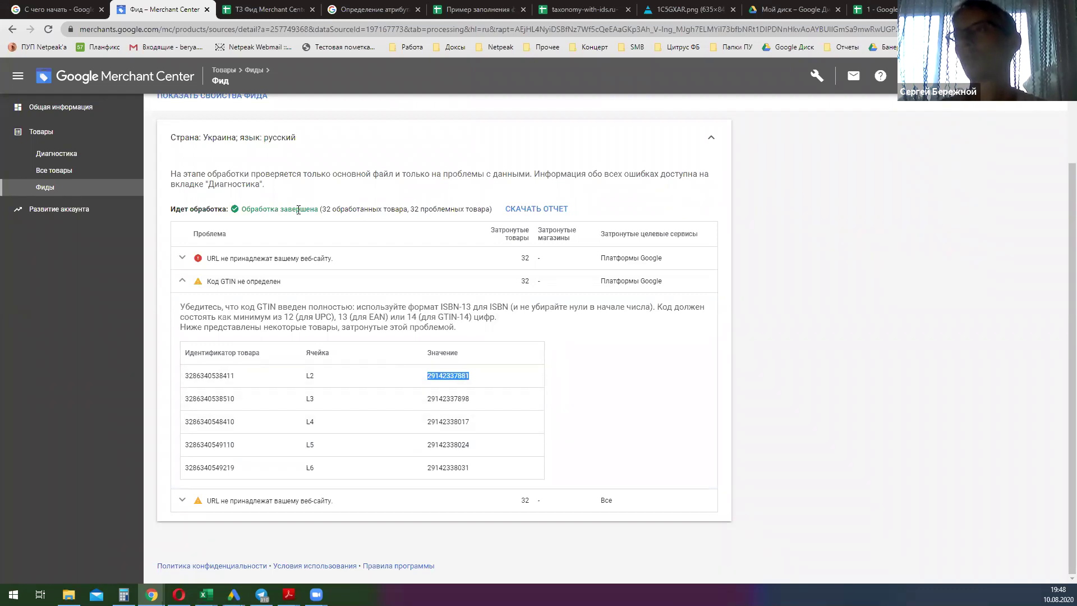
drag(321, 209, 490, 206)
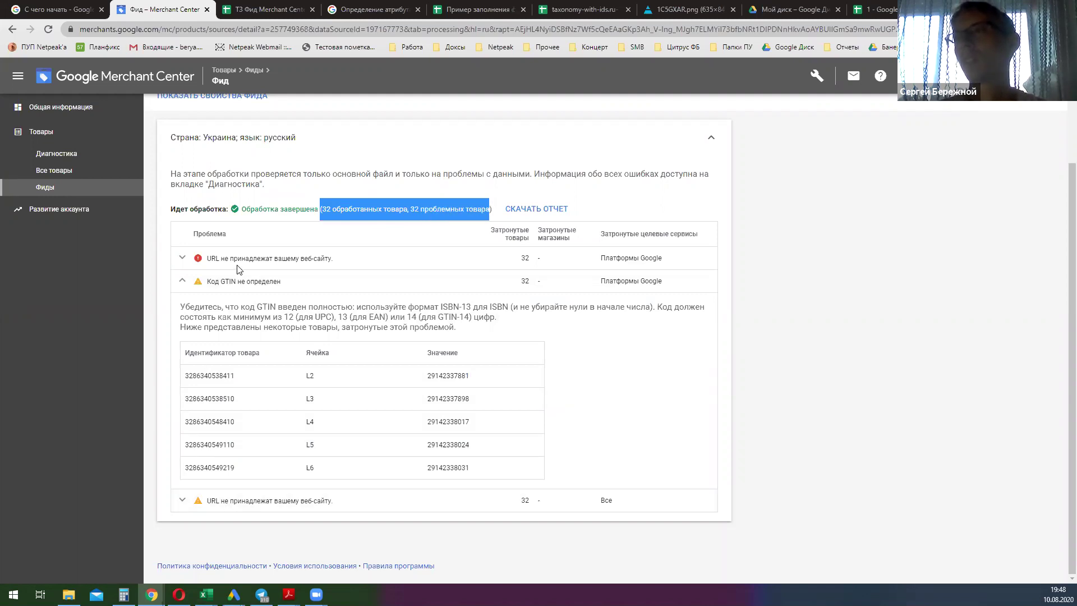
scroll(543, 371, up, 2)
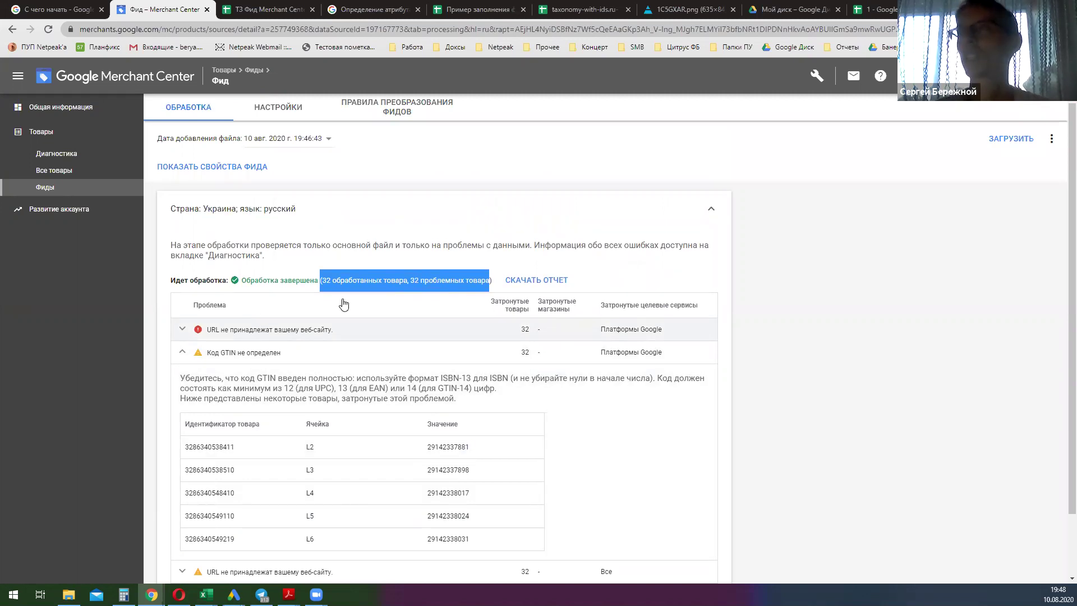
Step: Start adding a feed transformation rule and examine the processed and custom attributes it can apply to
click(392, 111)
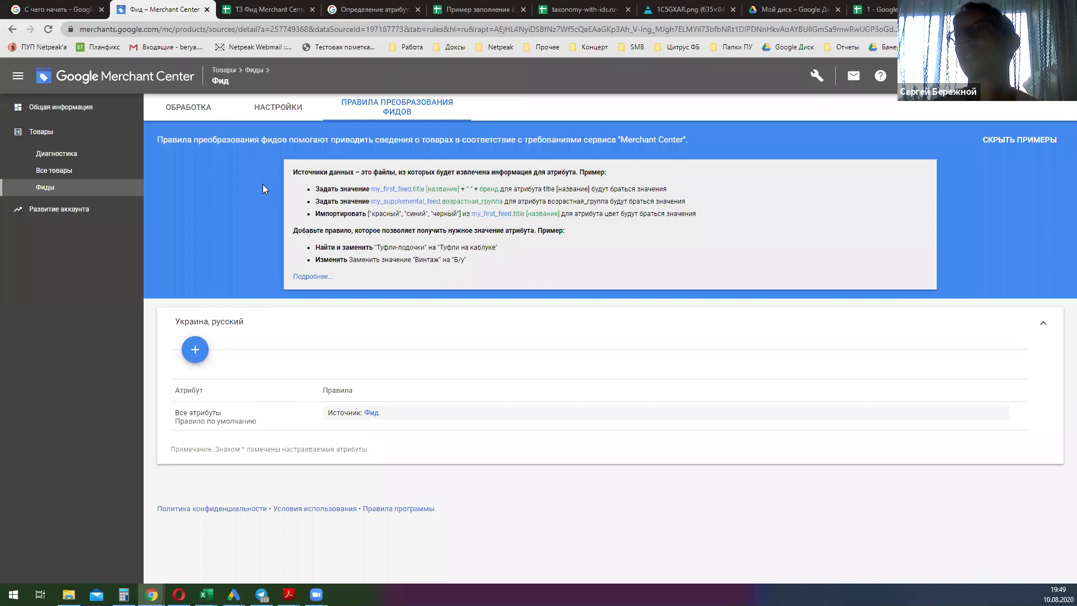
click(193, 354)
click(295, 381)
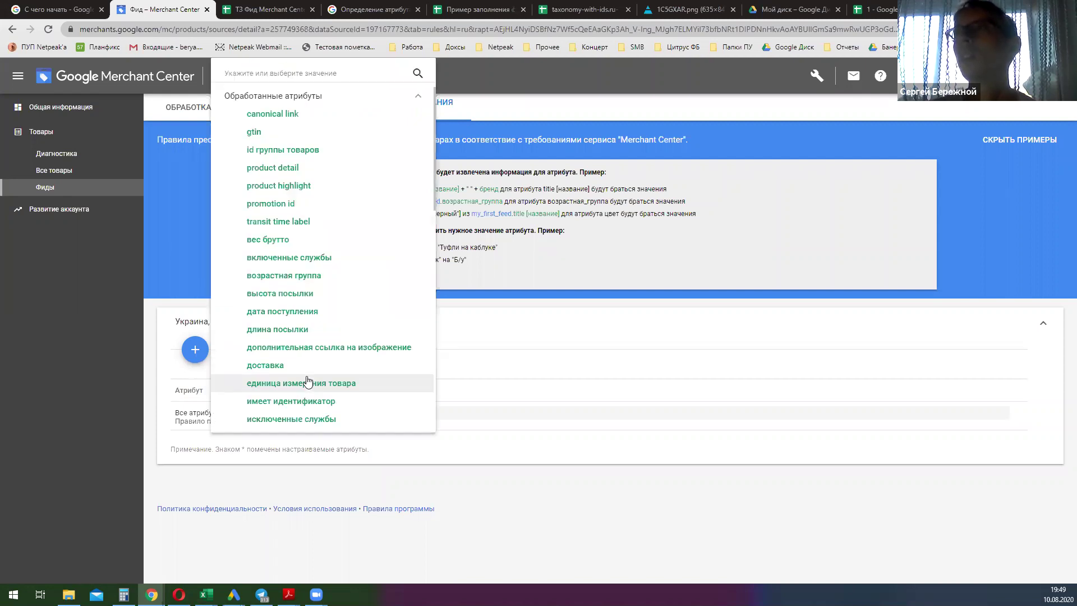
scroll(327, 265, down, 3)
scroll(327, 266, down, 8)
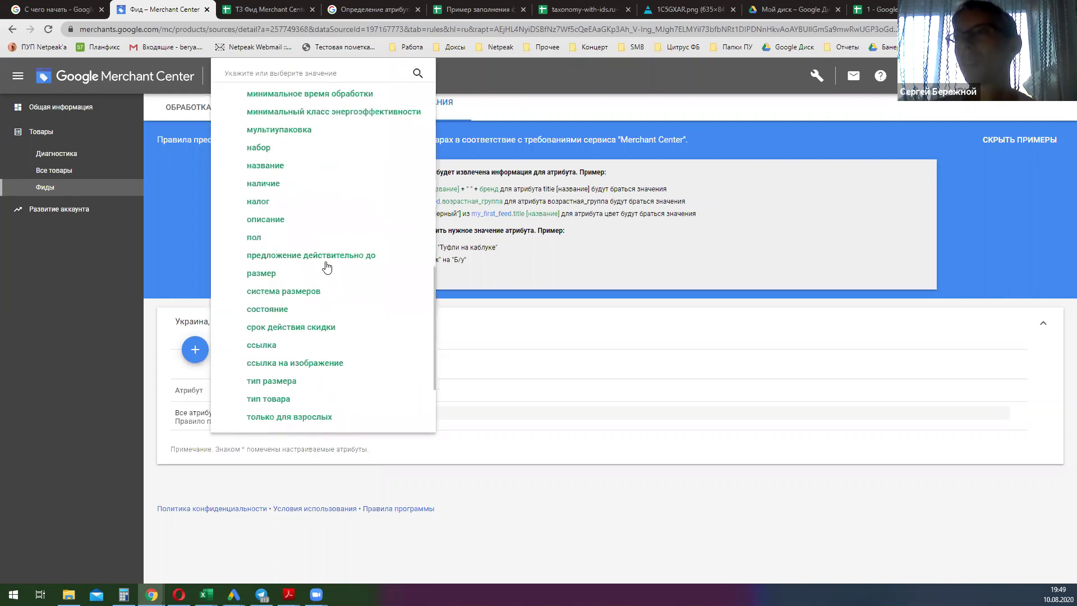
scroll(308, 331, up, 12)
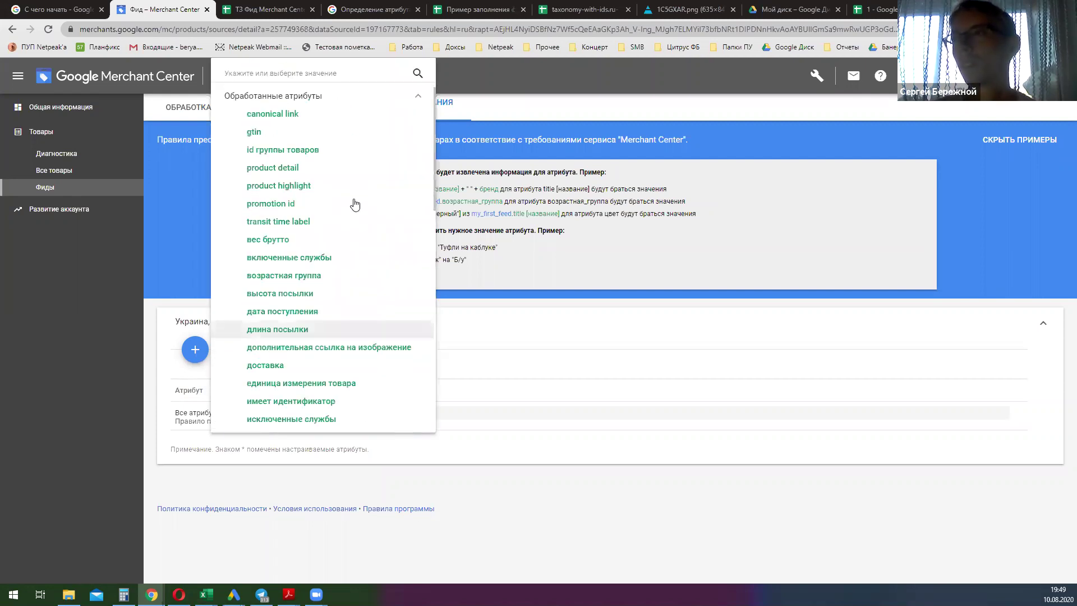
scroll(331, 270, down, 4)
scroll(355, 203, down, 7)
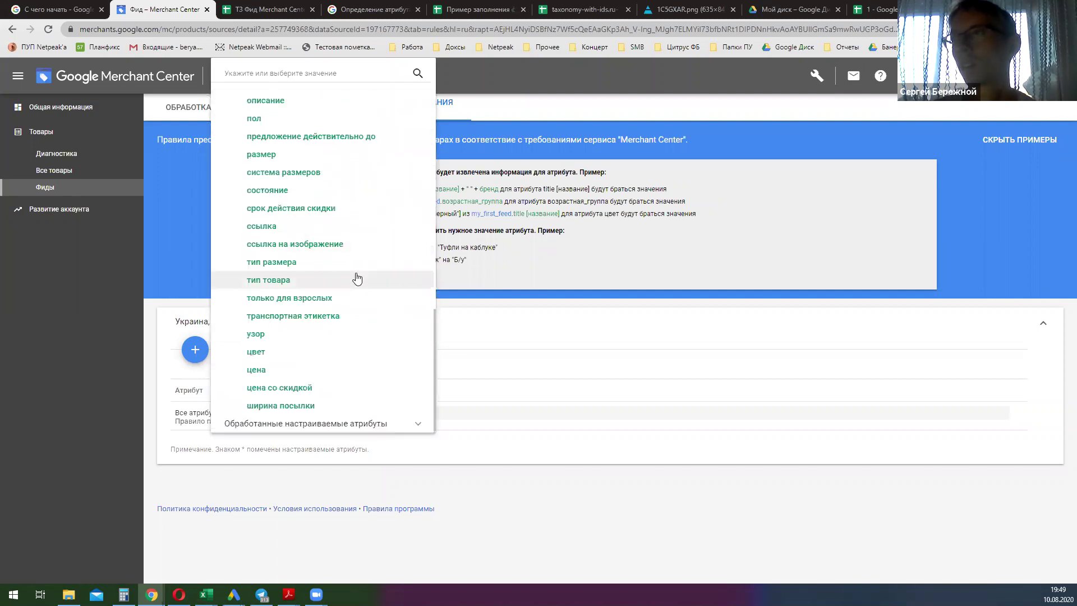
click(344, 423)
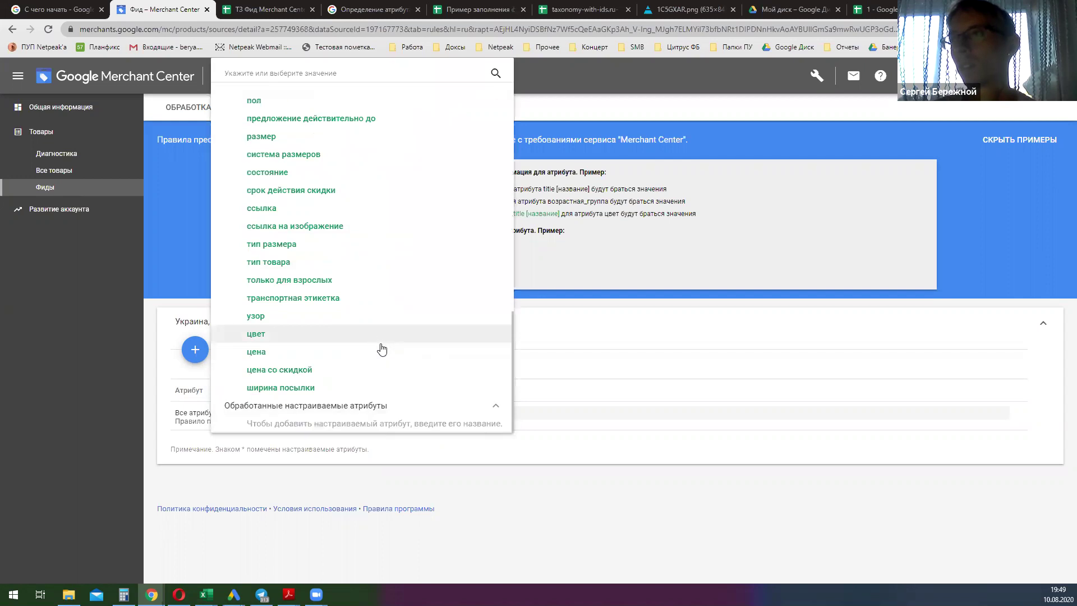
Step: Open the rule editor for the "название" attribute to view its data source options, and return to the feed rules without saving
scroll(371, 348, up, 6)
scroll(327, 281, up, 6)
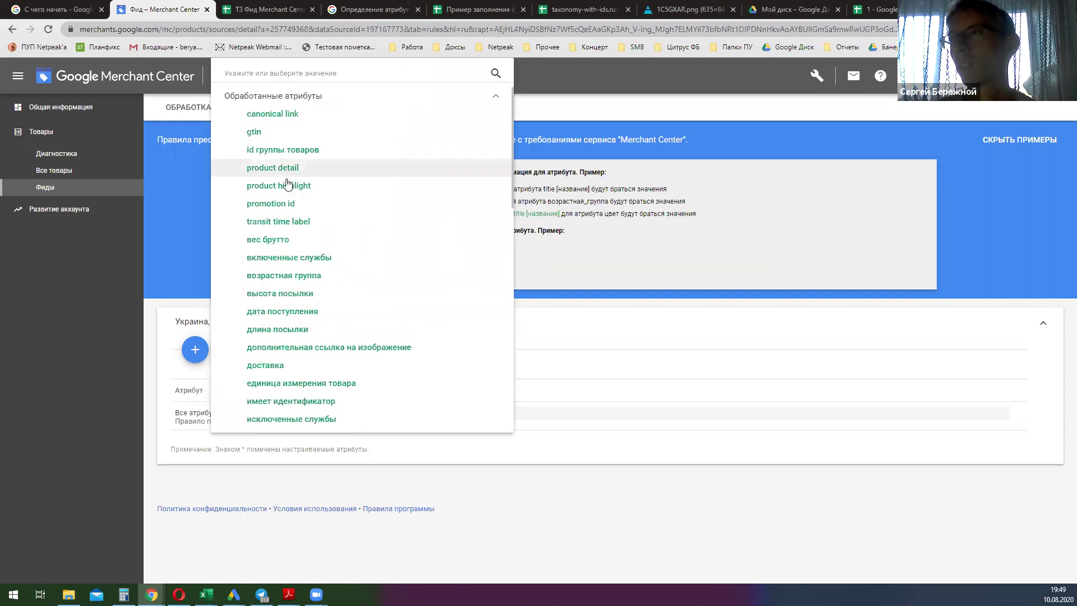
scroll(335, 213, down, 4)
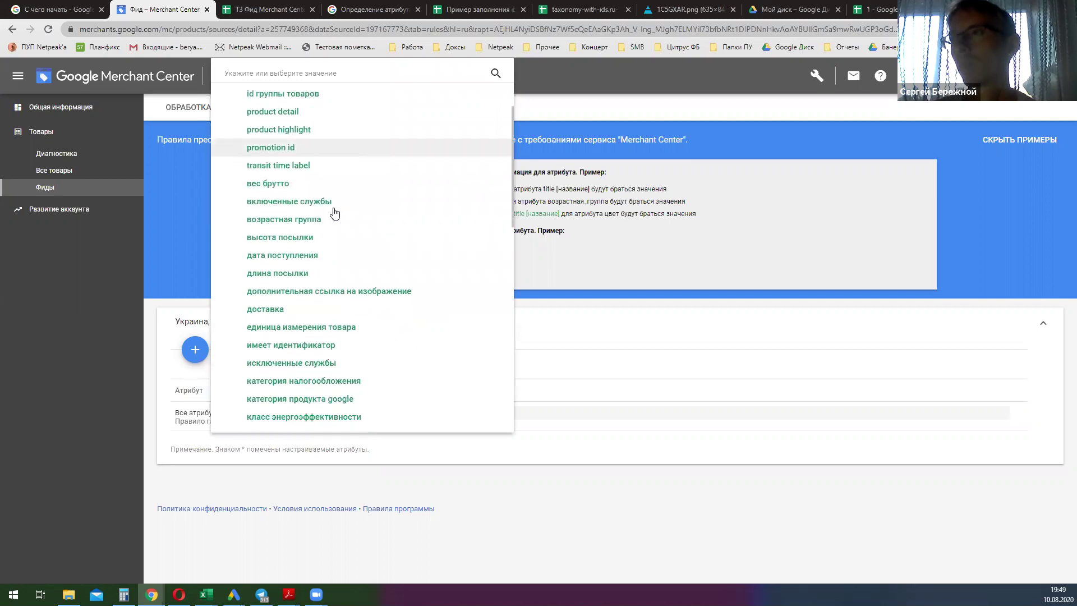
scroll(335, 213, down, 3)
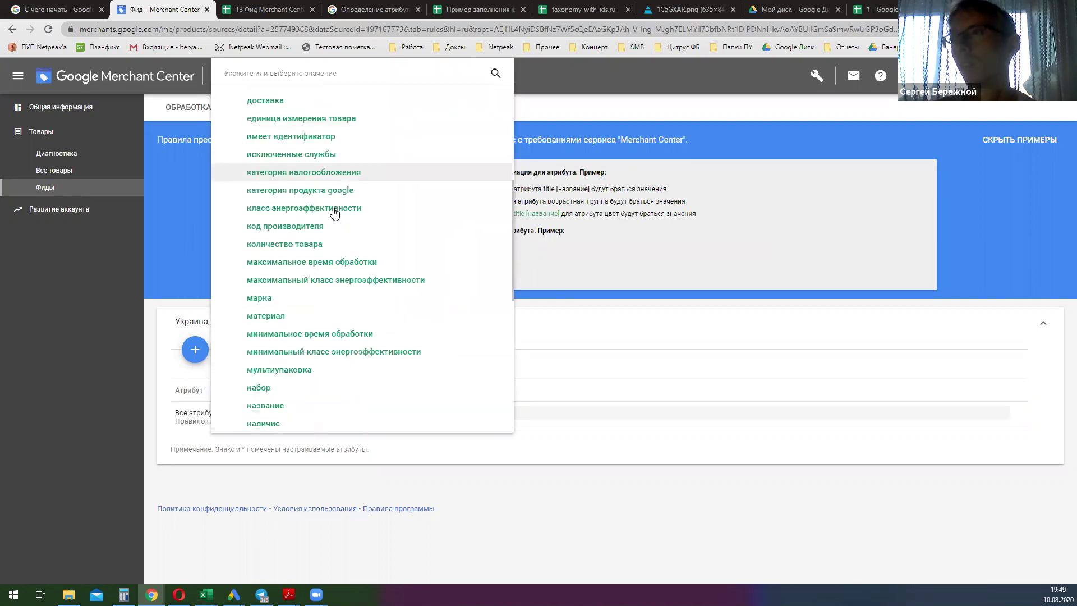
click(306, 280)
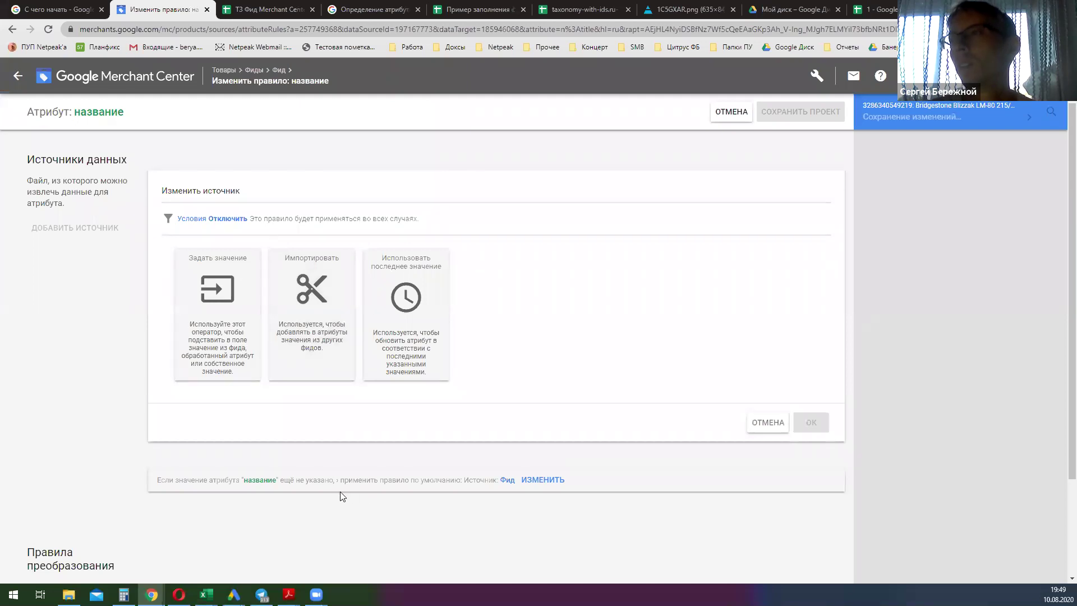
click(17, 83)
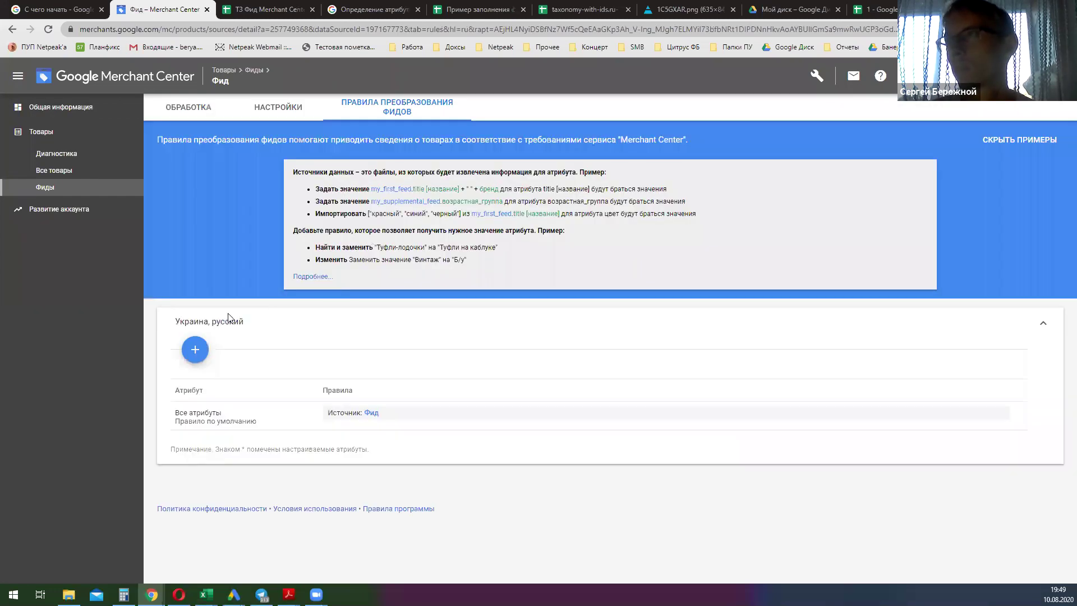
Step: Start adding a transformation rule for the "Фид" feed and examine the processed attributes it can apply to
click(195, 356)
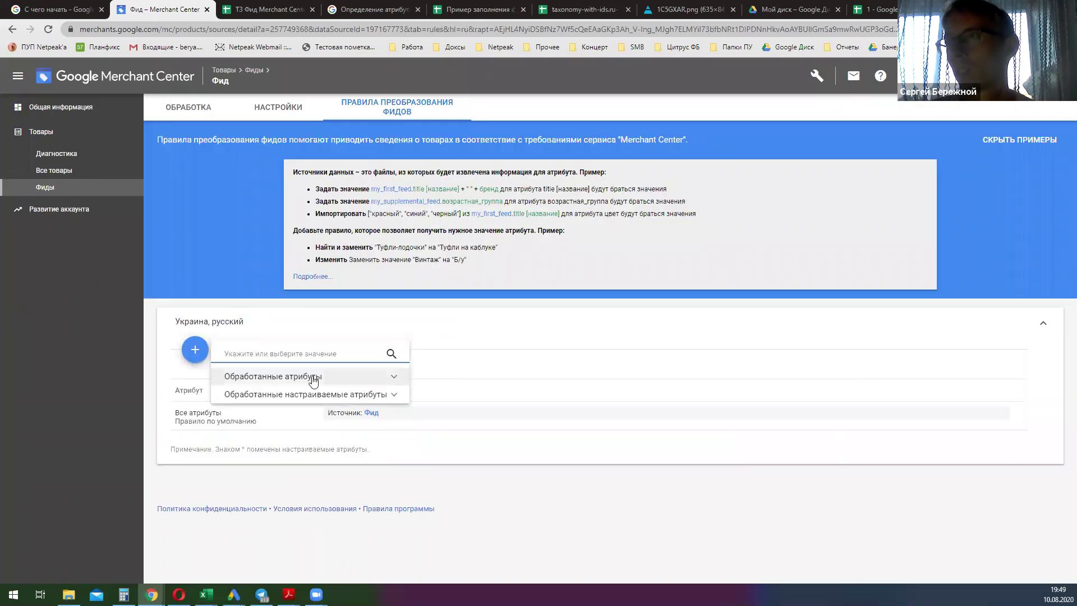
click(354, 376)
scroll(352, 185, down, 5)
scroll(353, 182, down, 5)
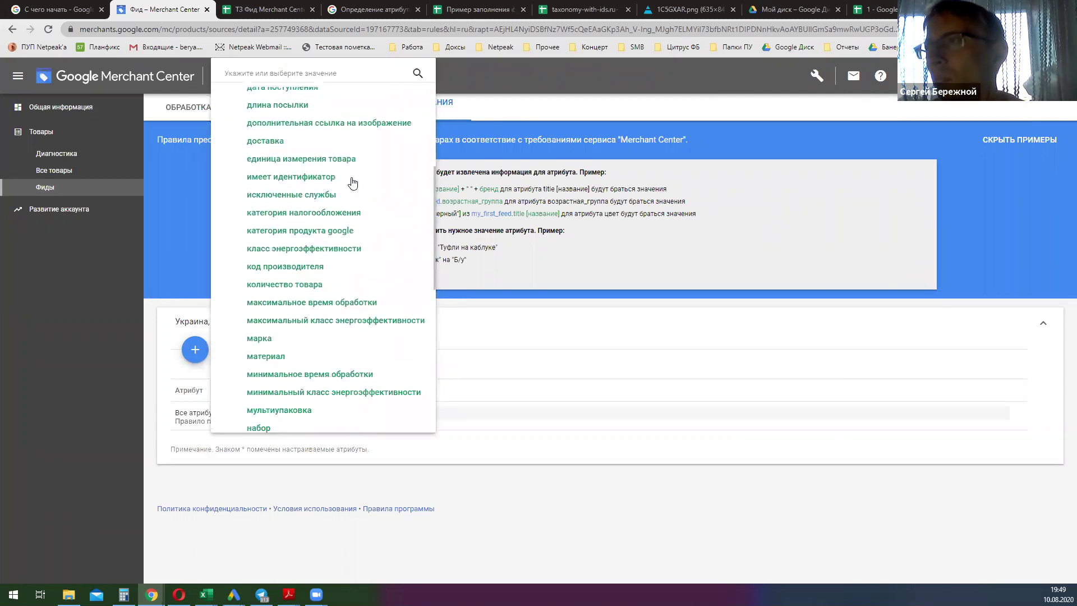
scroll(353, 182, down, 4)
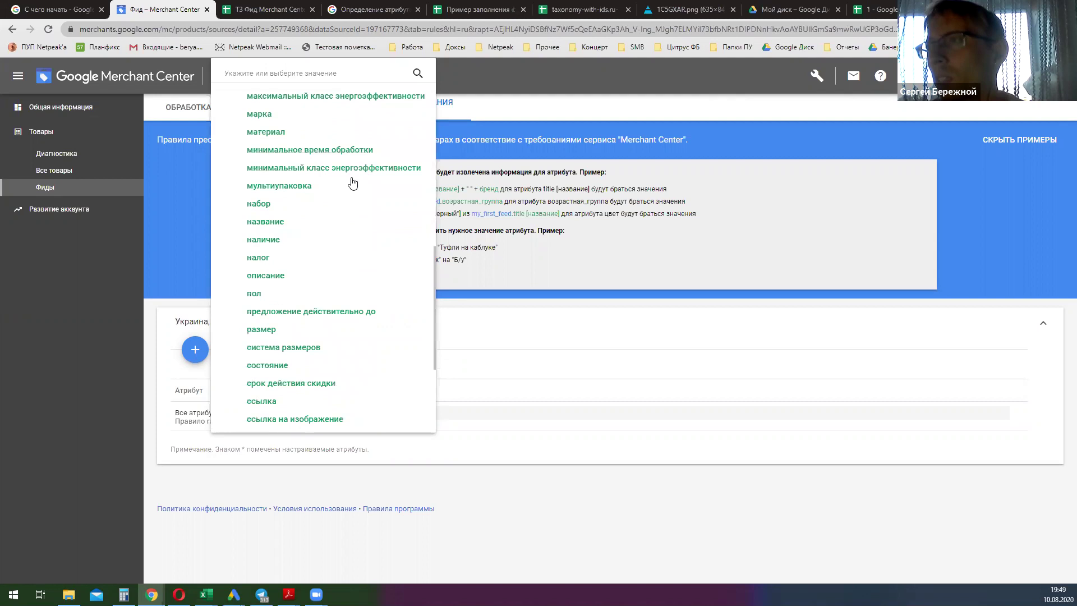
scroll(352, 182, down, 1)
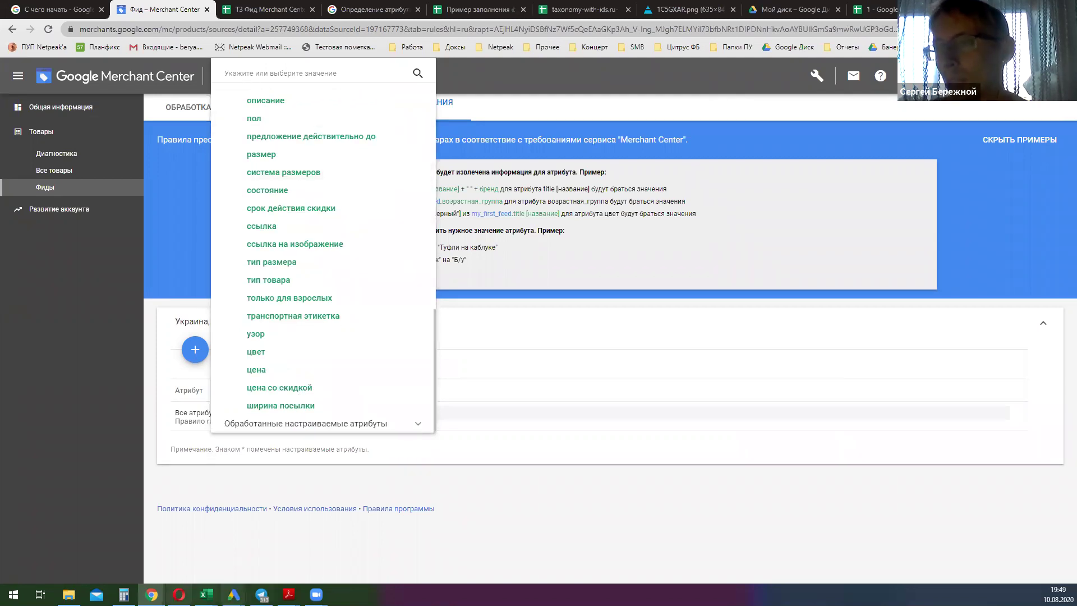
Step: Switch to the Merchant Center window of the FatLine account and open the transformation rules of its first primary feed, "FatLine products"
mouse_move(151, 594)
click(187, 565)
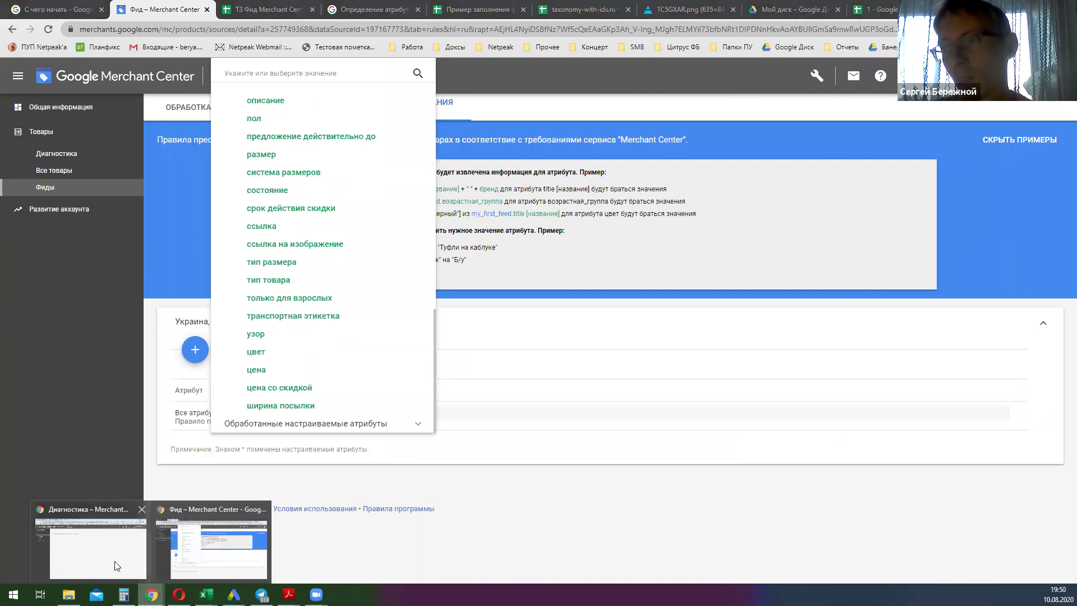
key(alt+Tab)
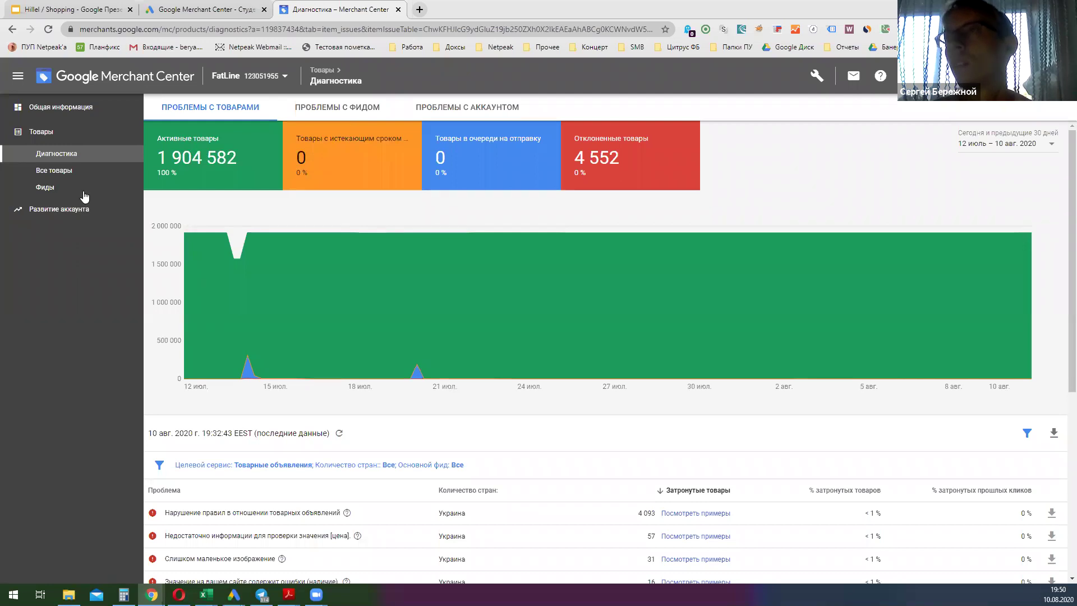
click(84, 193)
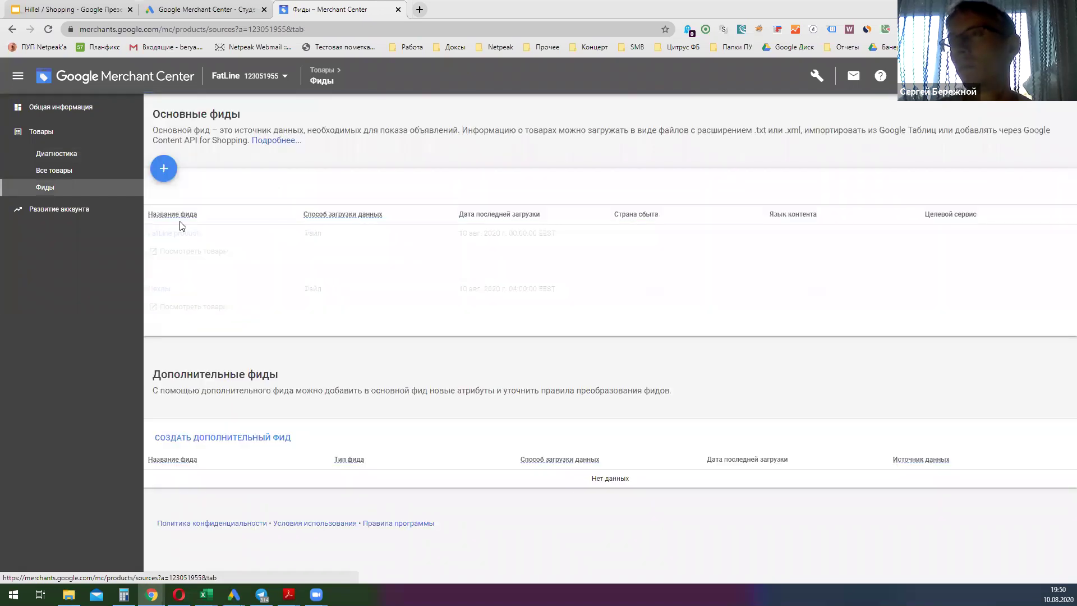
click(183, 235)
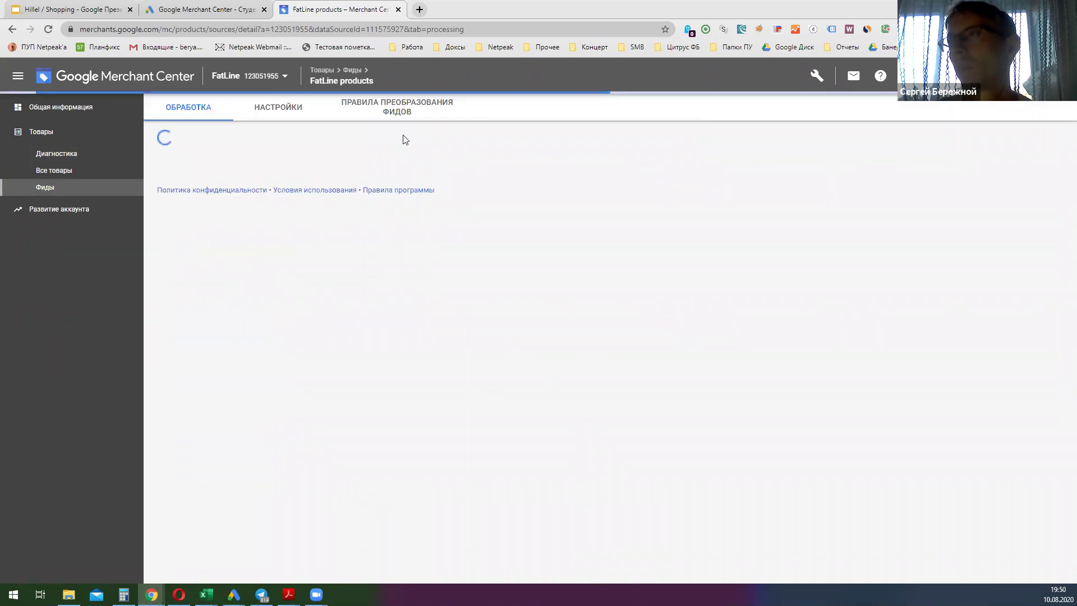
click(392, 117)
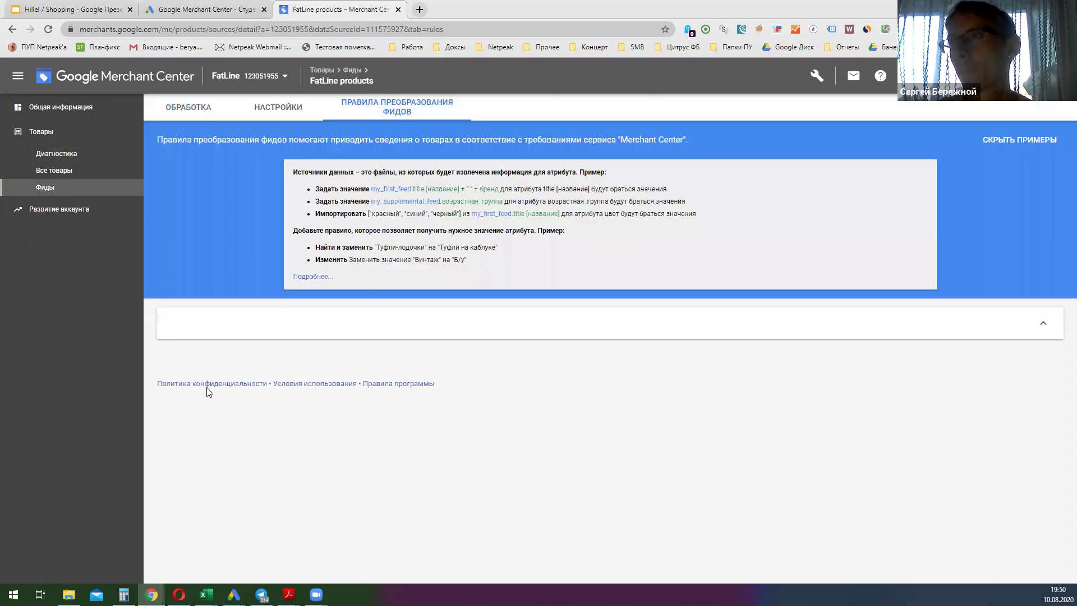
Step: Start a new transformation rule for the processed attribute "метка продавца 0"
click(195, 351)
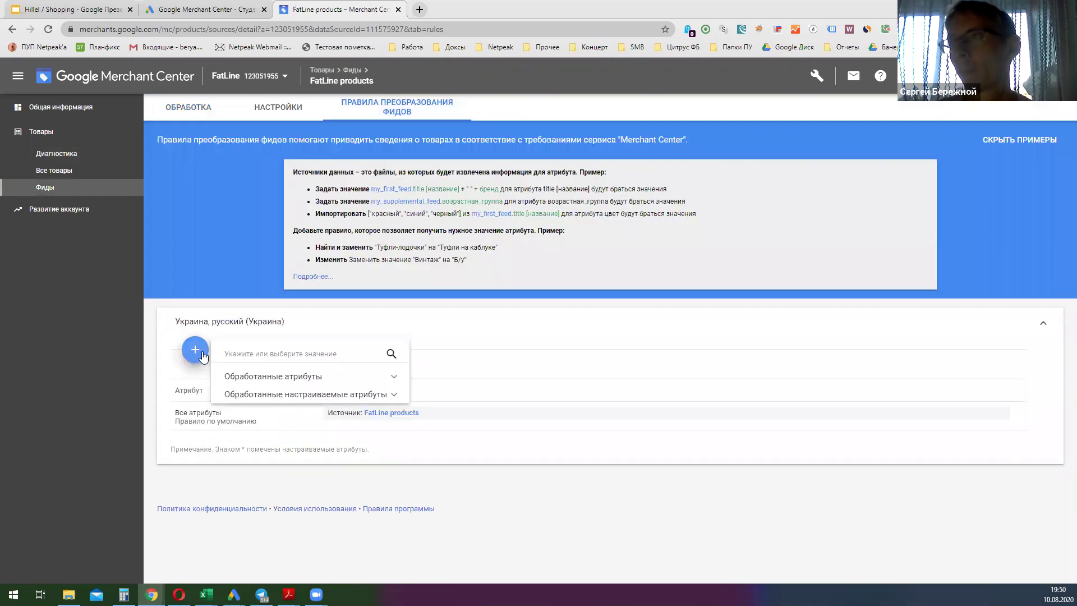
click(331, 378)
scroll(323, 297, down, 7)
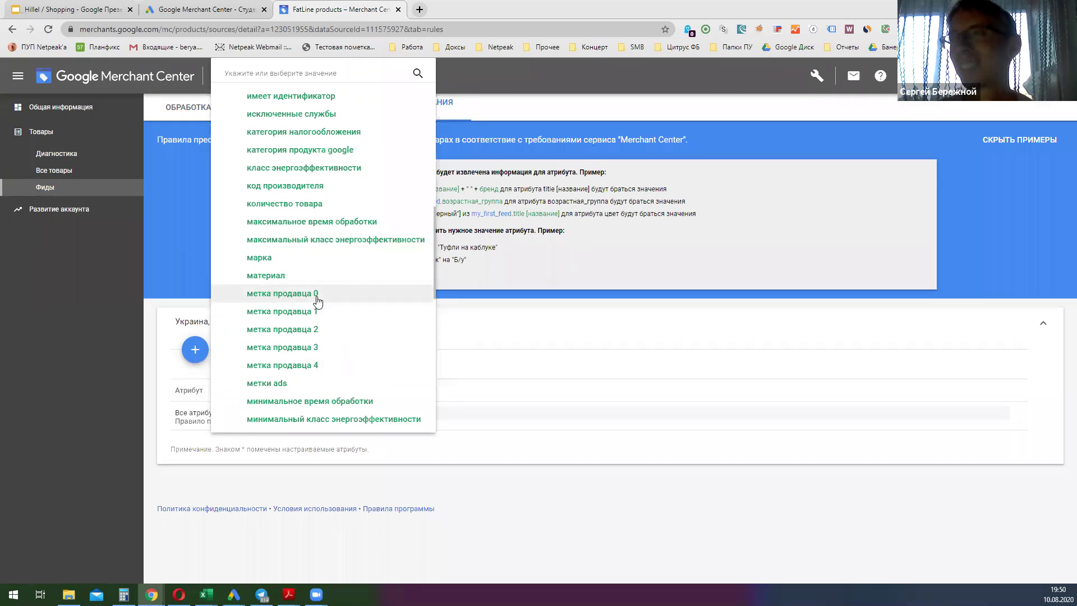
click(318, 295)
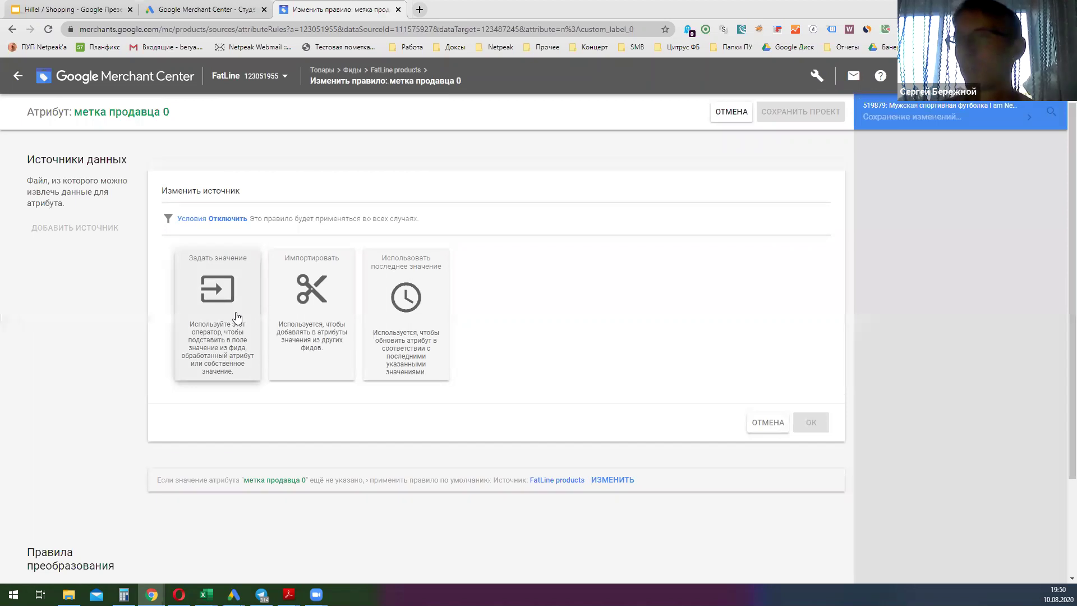
Step: Add a condition to the rule's data source that the FatLine products title "содержит" the value "Чехол"
click(223, 227)
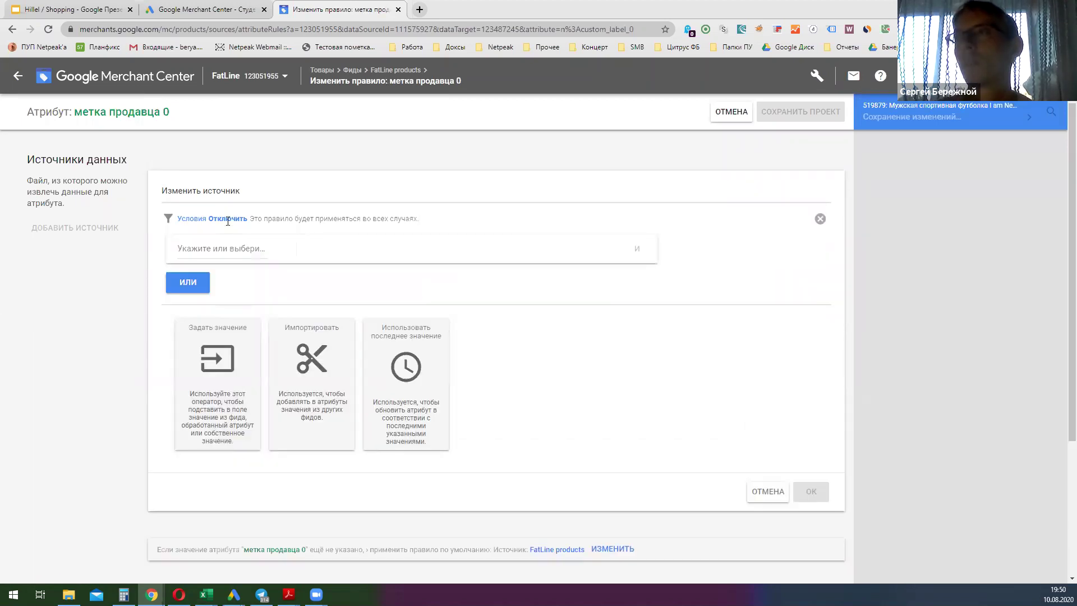
click(229, 248)
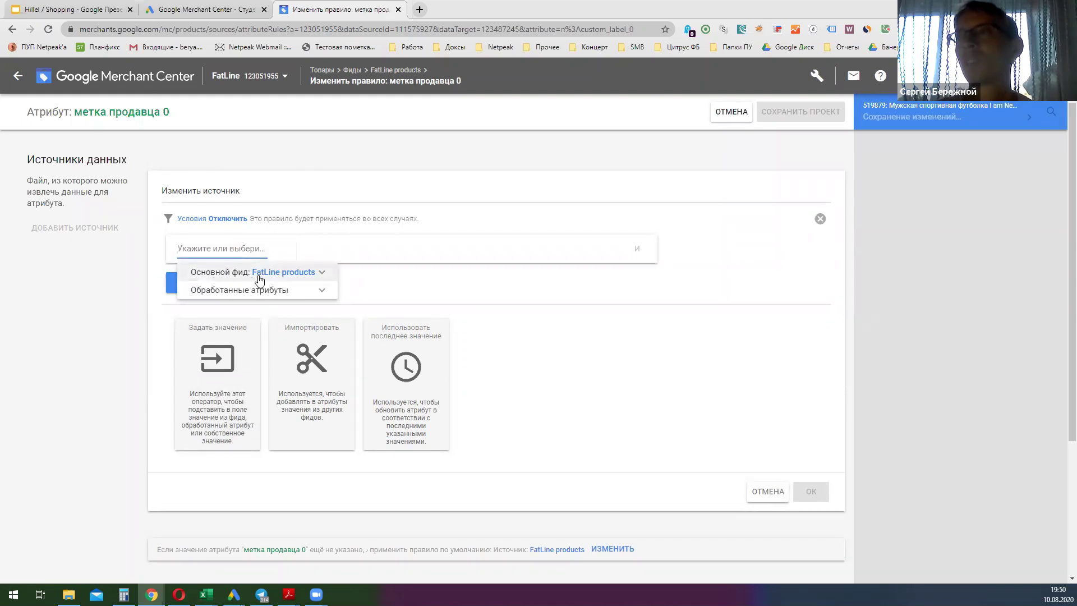
click(275, 277)
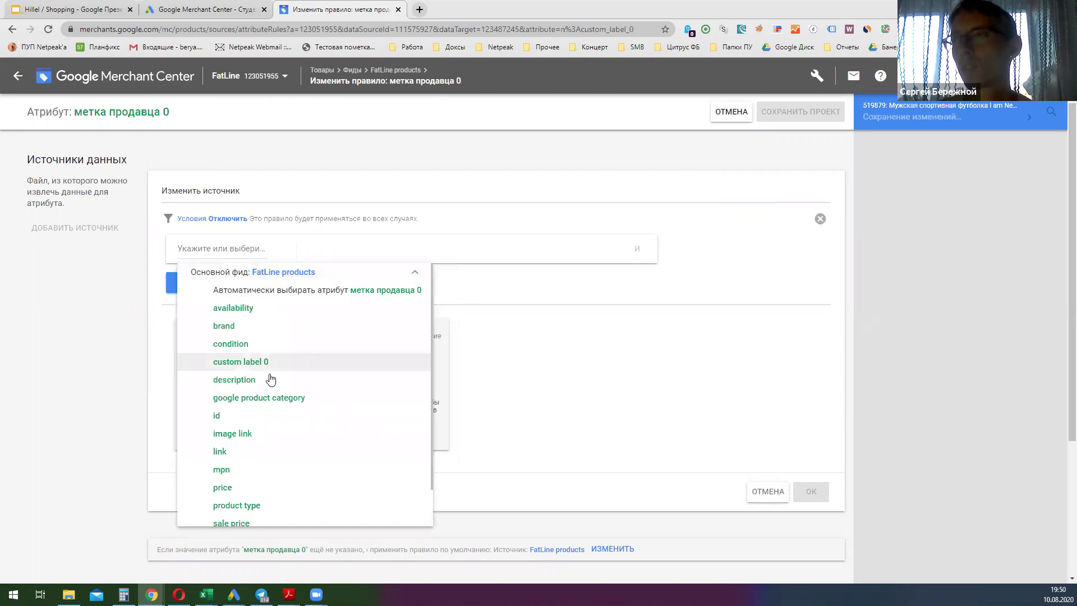
scroll(273, 376, down, 1)
click(240, 498)
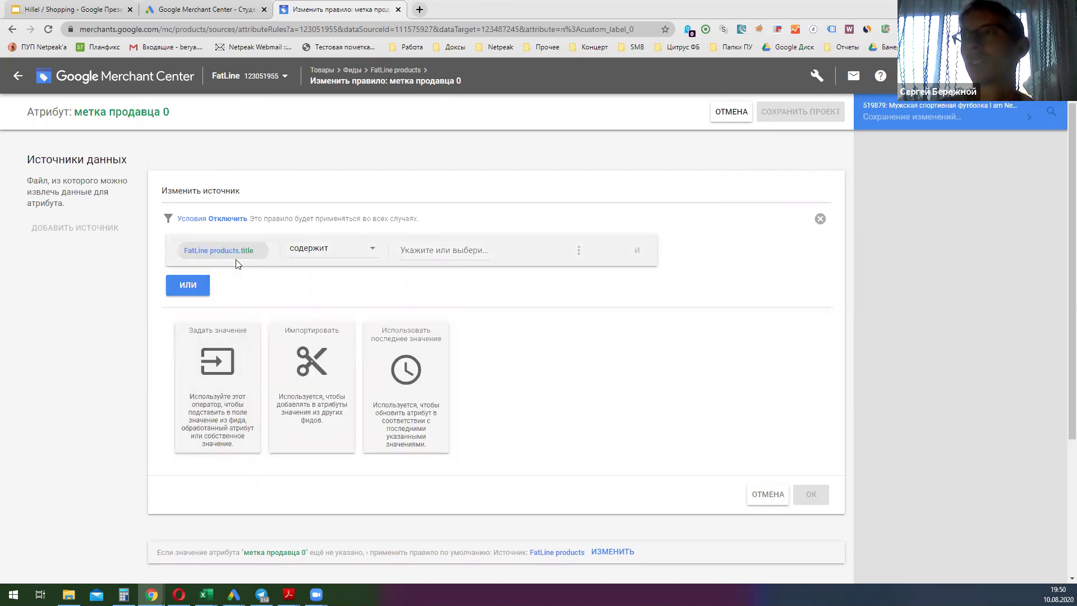
click(422, 257)
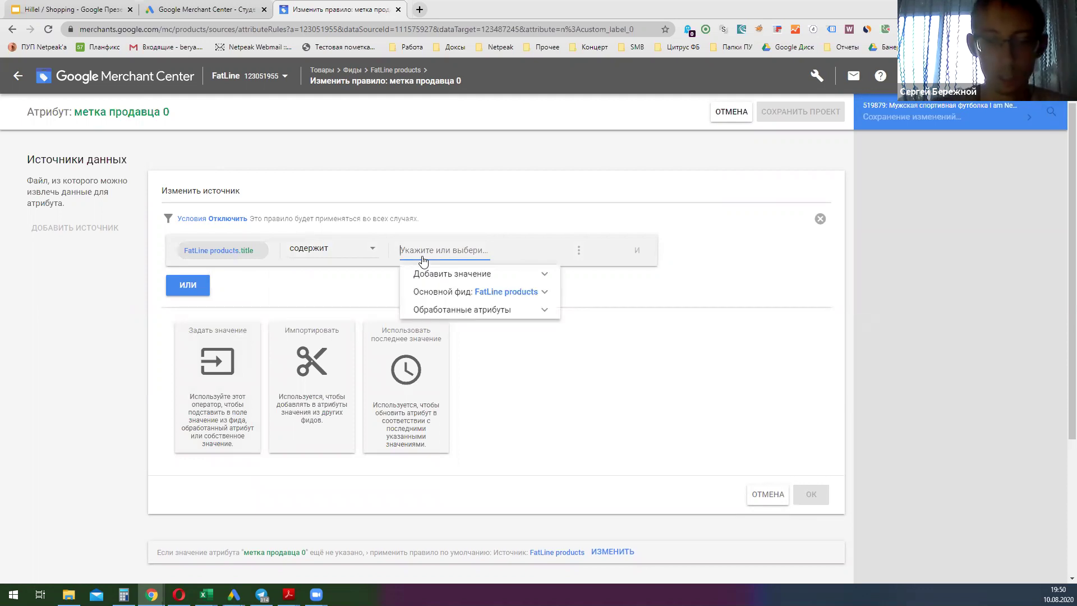
text(ч)
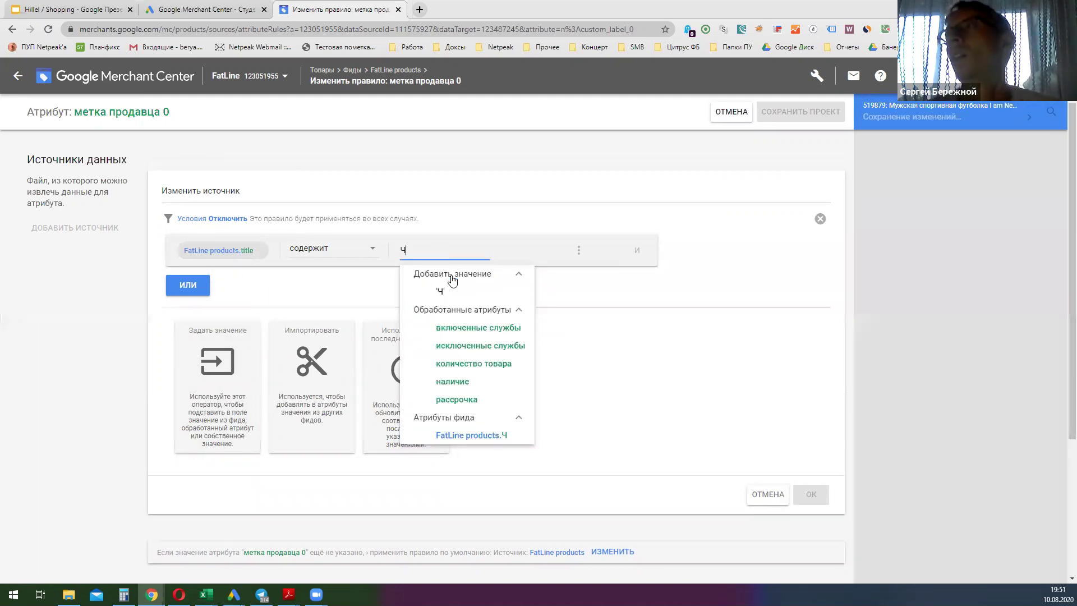
text(ехол)
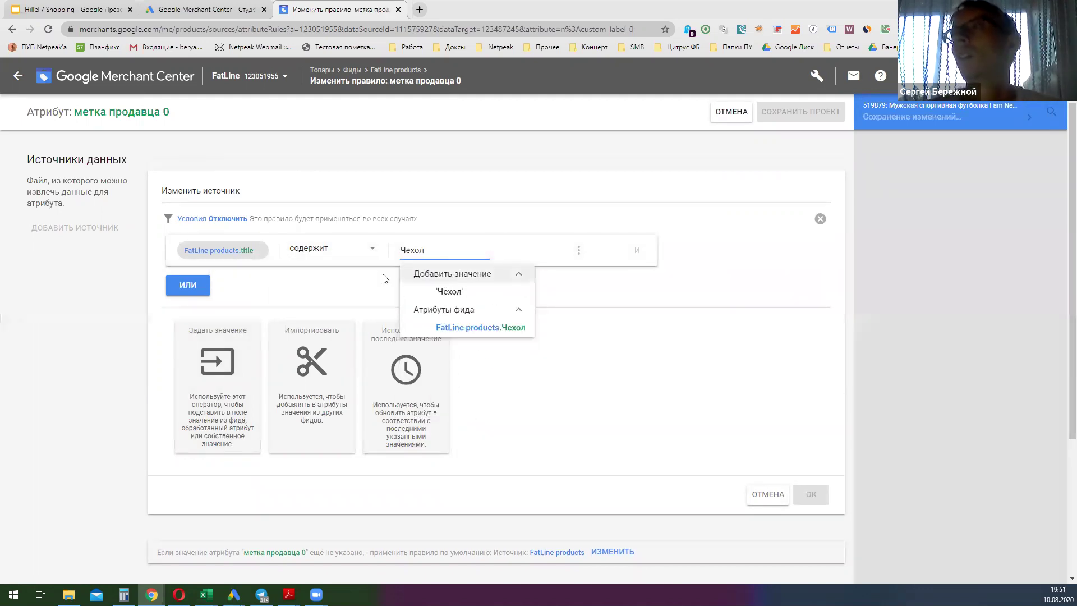
Step: Use the "Задать значение" operation to assign "Самый клевый ехол" to the attribute when the condition is met
click(219, 382)
click(262, 378)
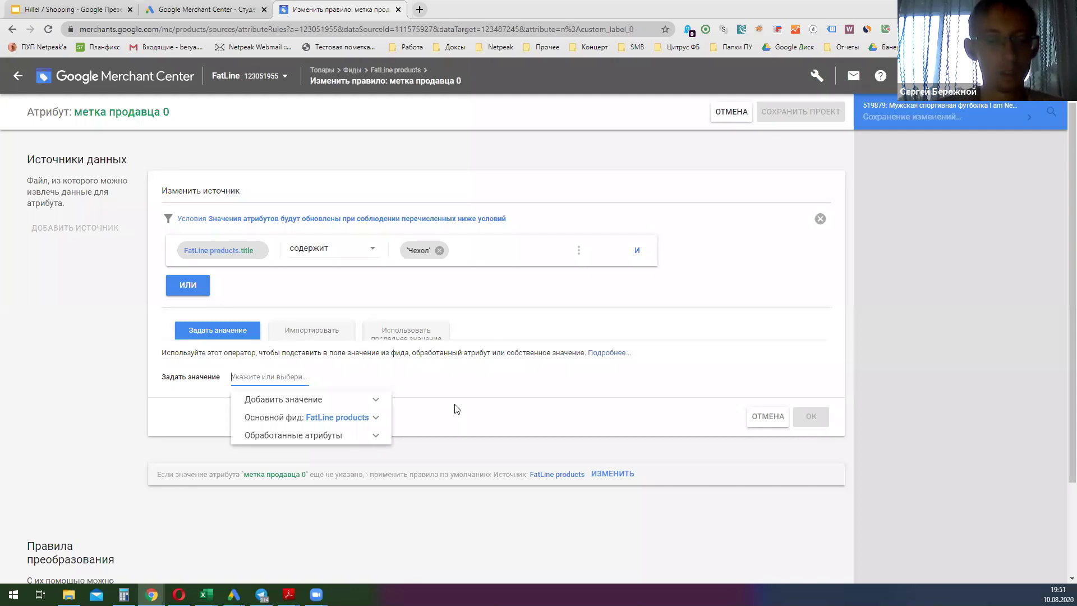
text(Сам)
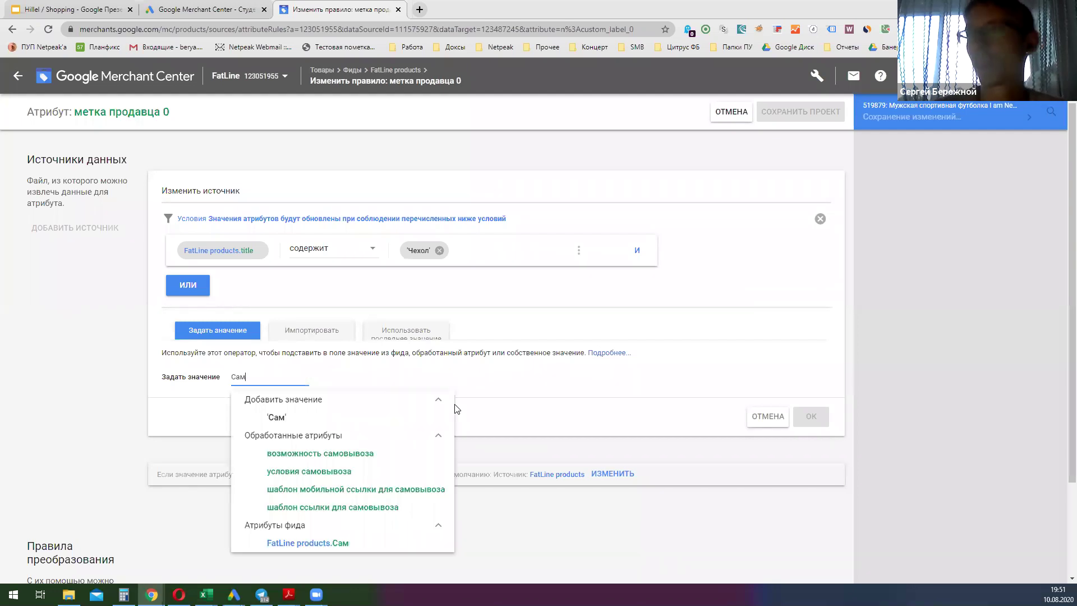
text(ый клевый )
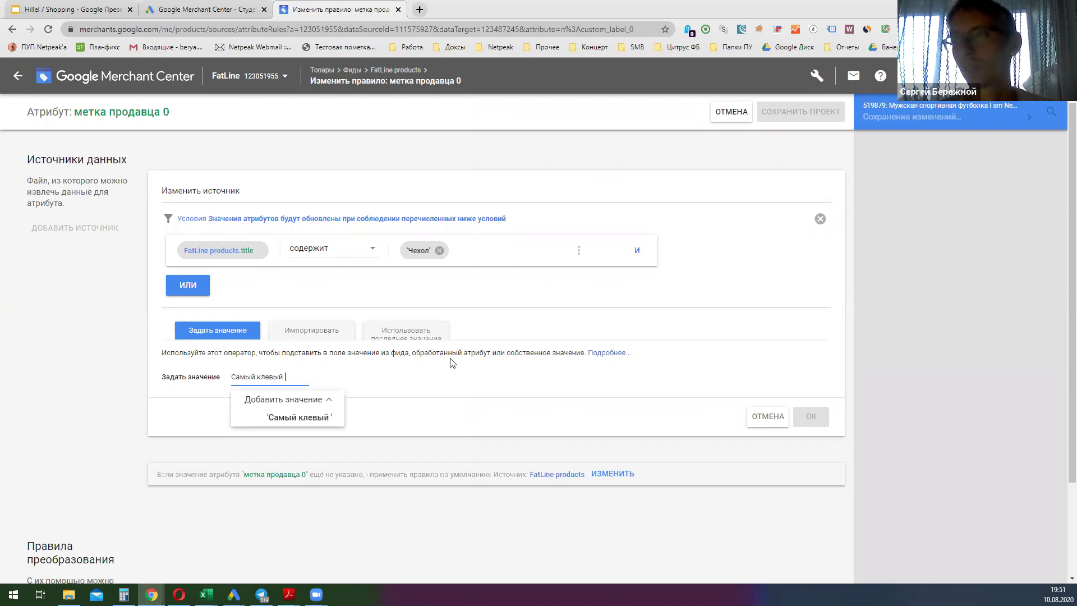
text(ехол)
key(Return)
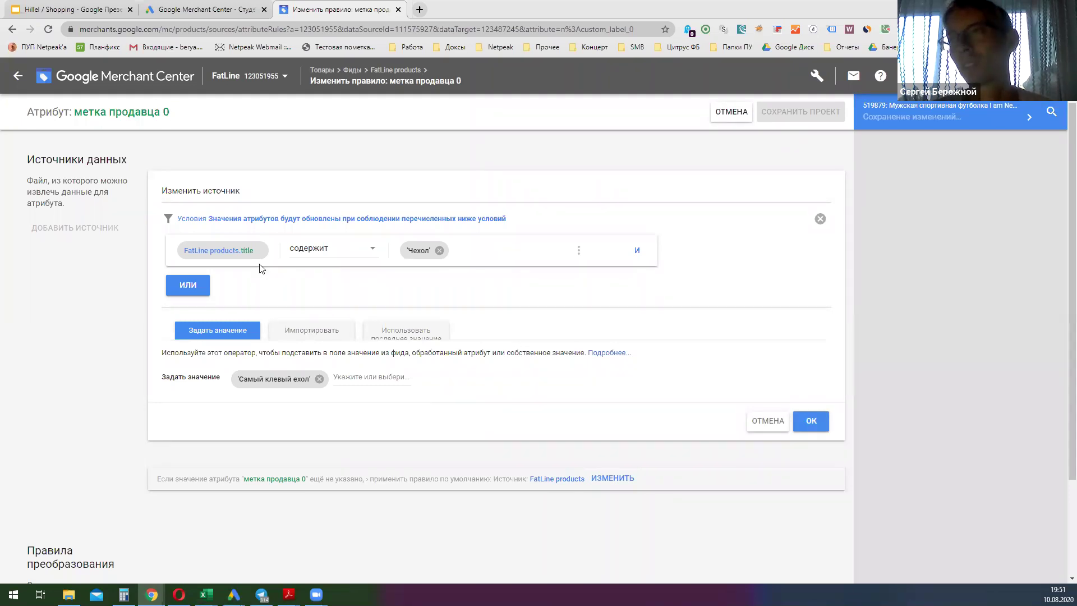
click(437, 252)
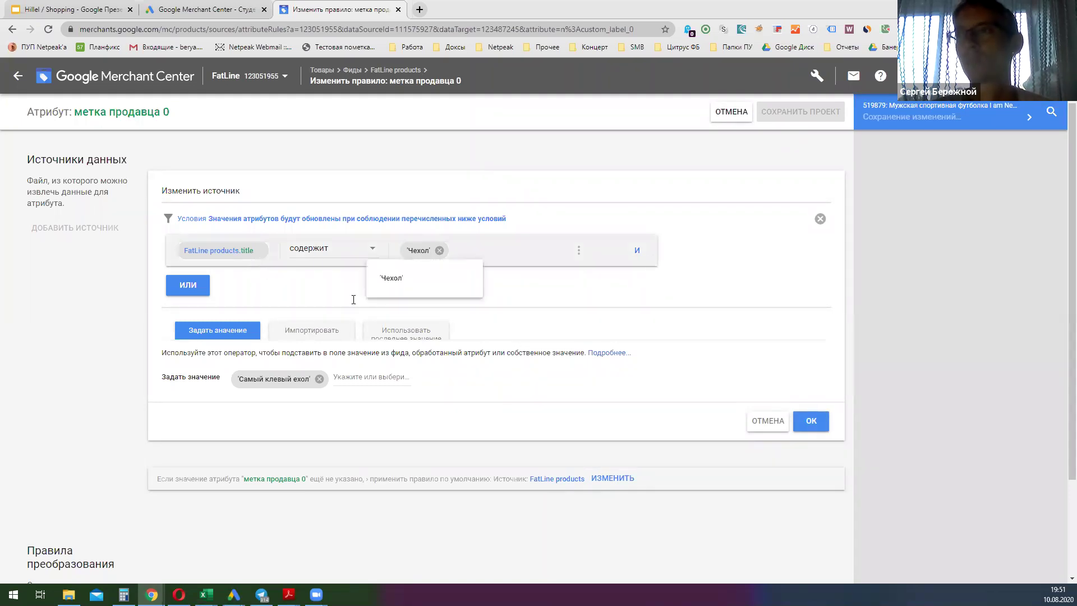
click(263, 387)
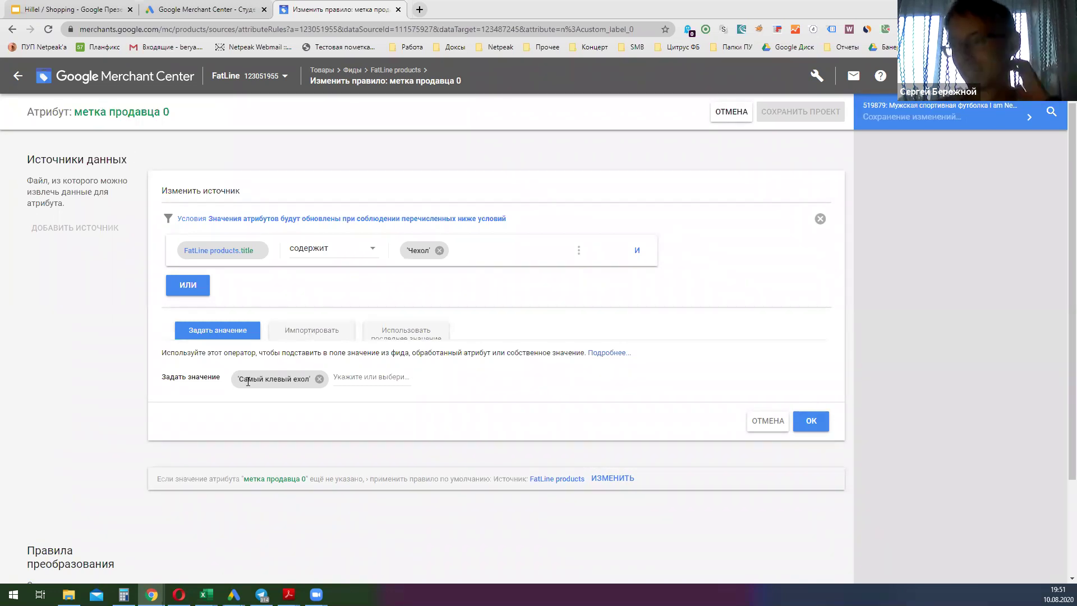
Step: Switch back to the "Фид" feed's window, abandon its attribute selection, view its processing results, and return to the list of feeds
mouse_move(151, 595)
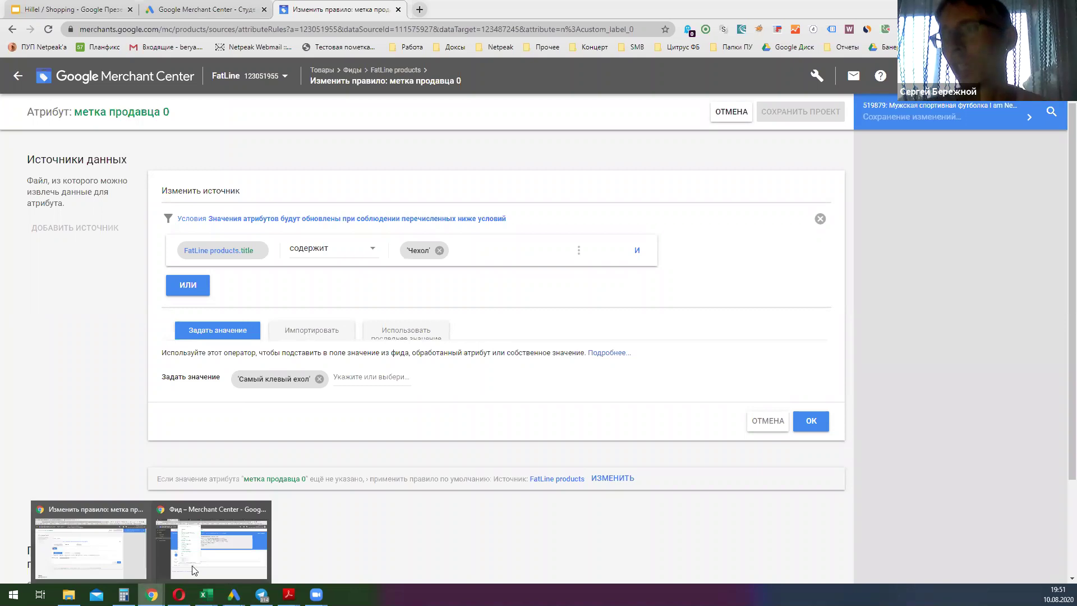
click(196, 547)
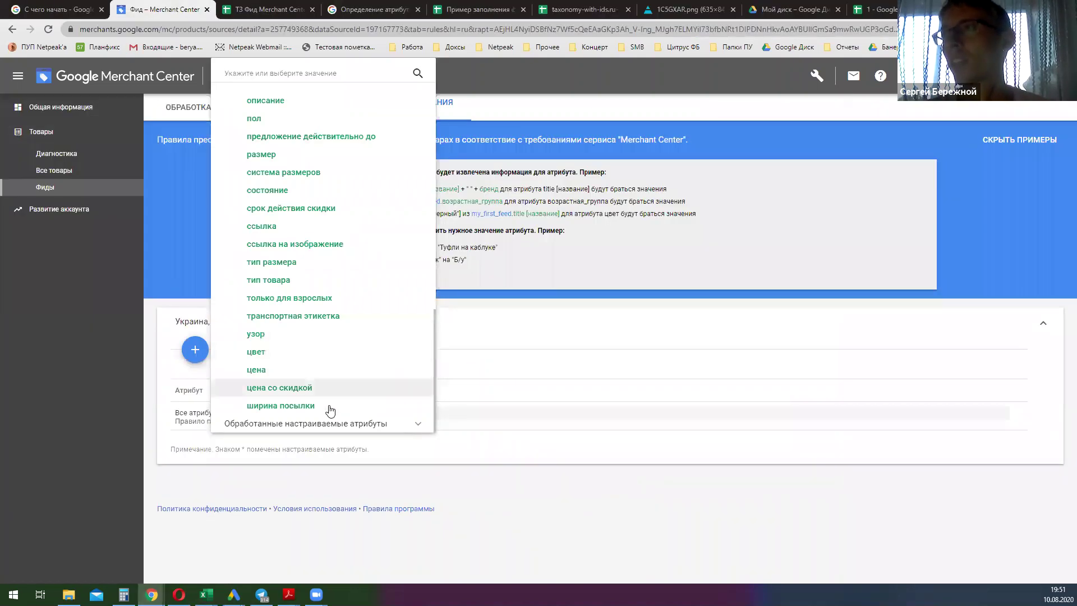
scroll(330, 405, up, 4)
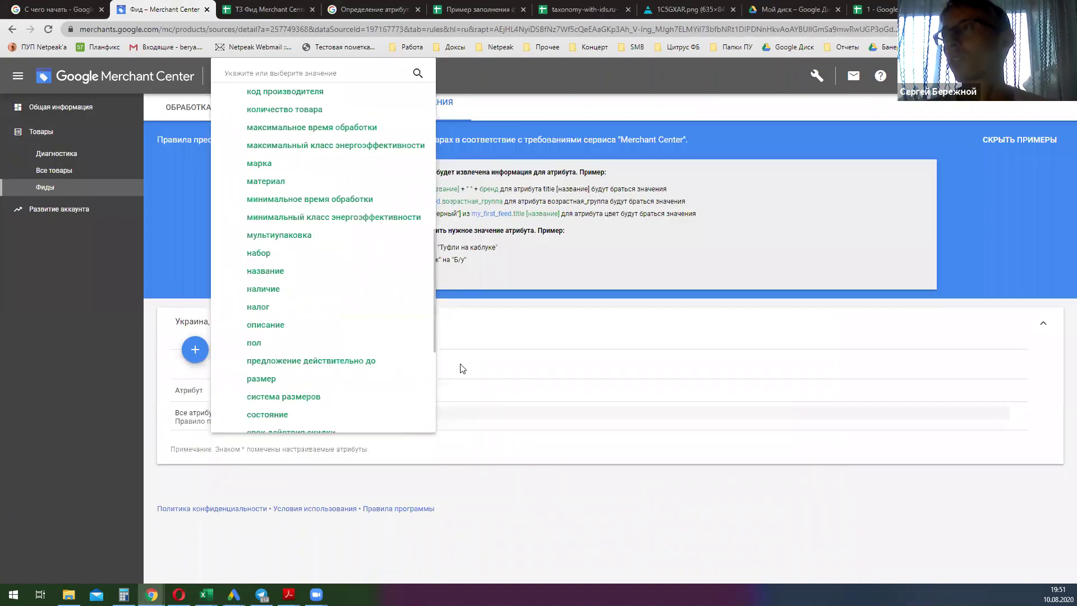
click(487, 340)
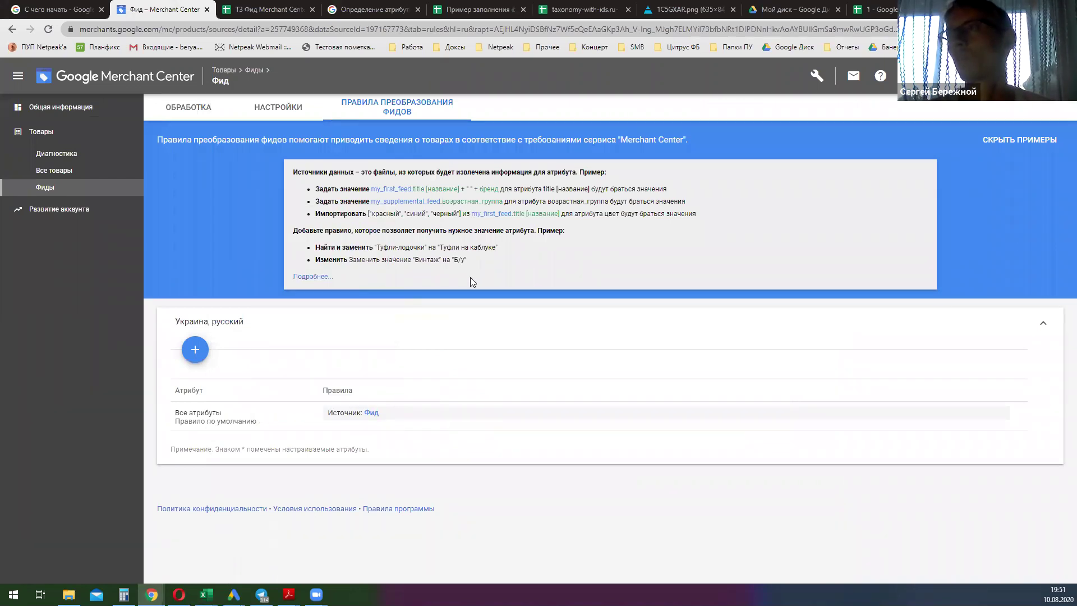
click(187, 114)
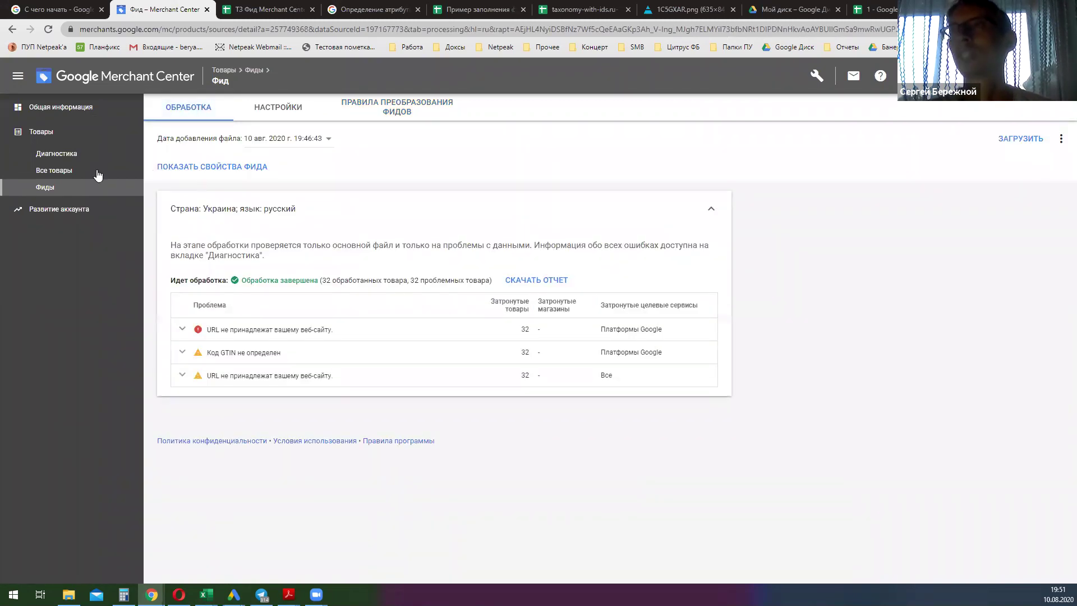
click(254, 71)
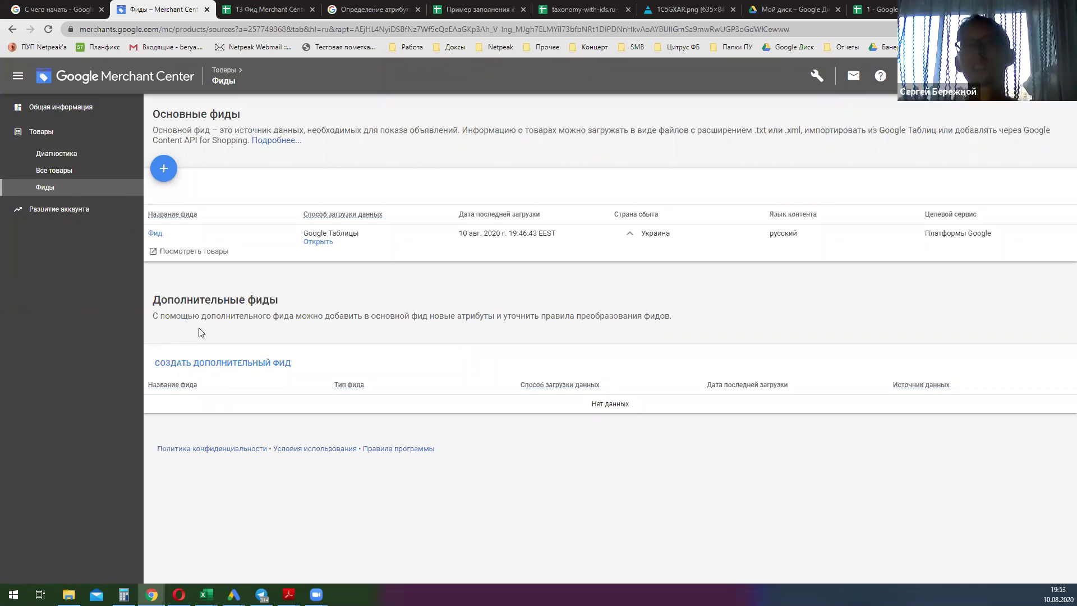
Step: Switch to the "ТЗ Фид Merchant Center" spreadsheet and examine the requirements for the availability attribute
click(268, 5)
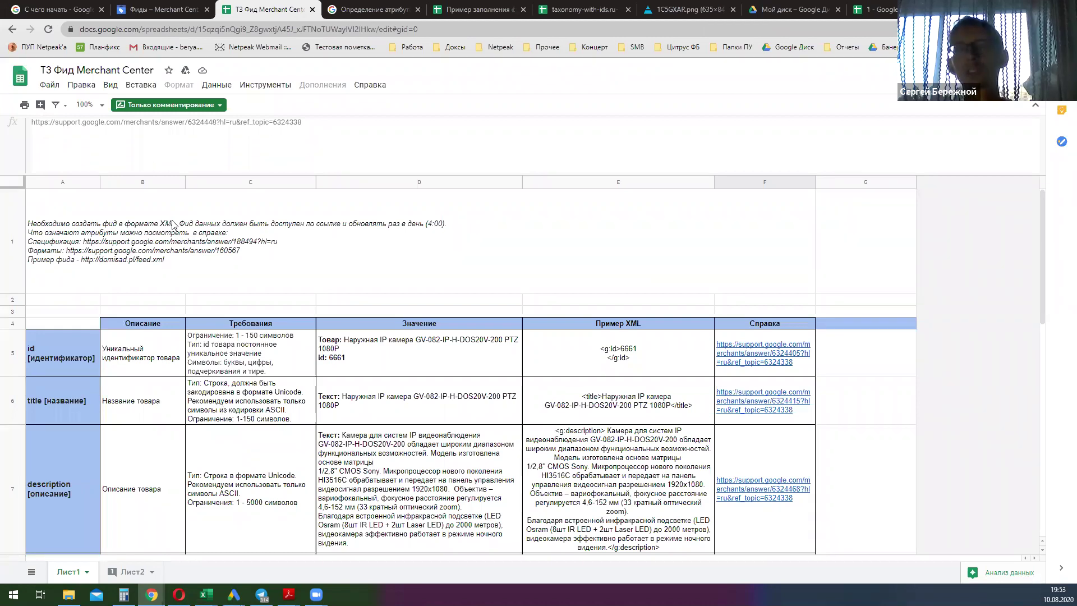
scroll(104, 402, down, 5)
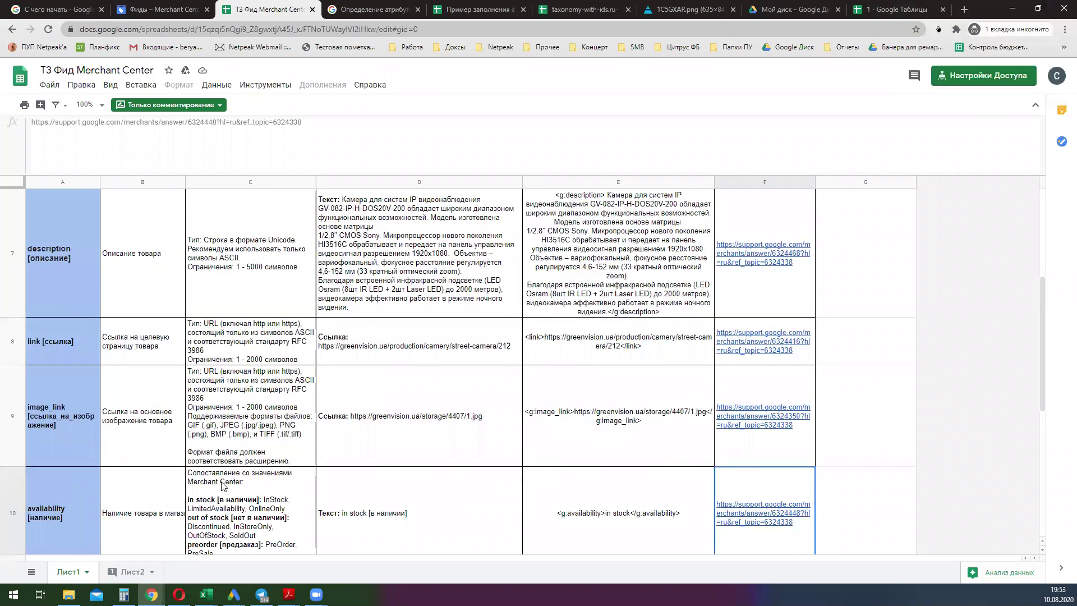
scroll(221, 486, down, 5)
scroll(221, 281, up, 3)
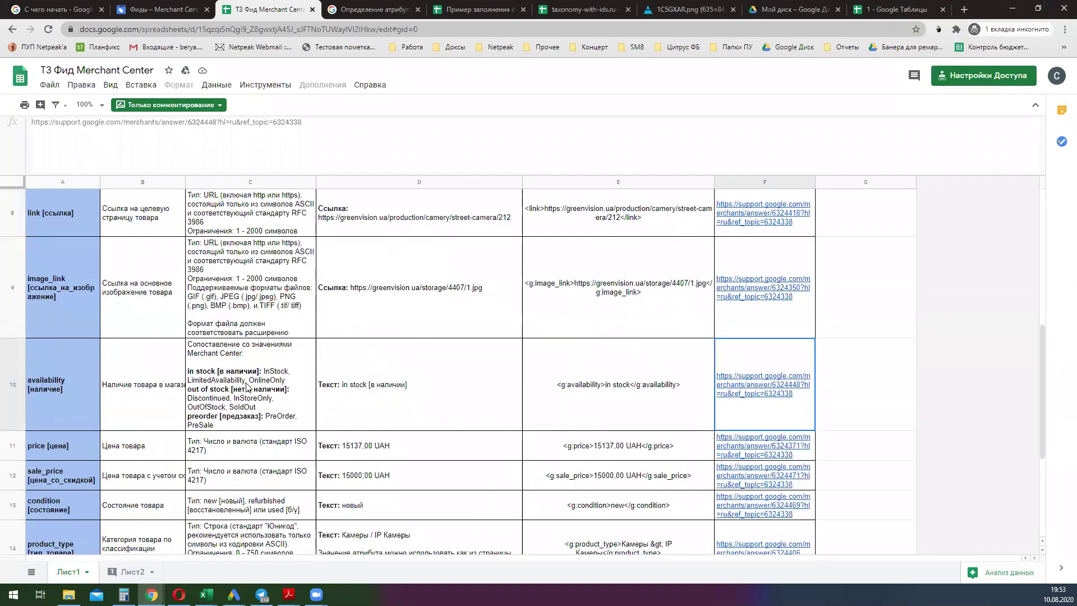
click(219, 379)
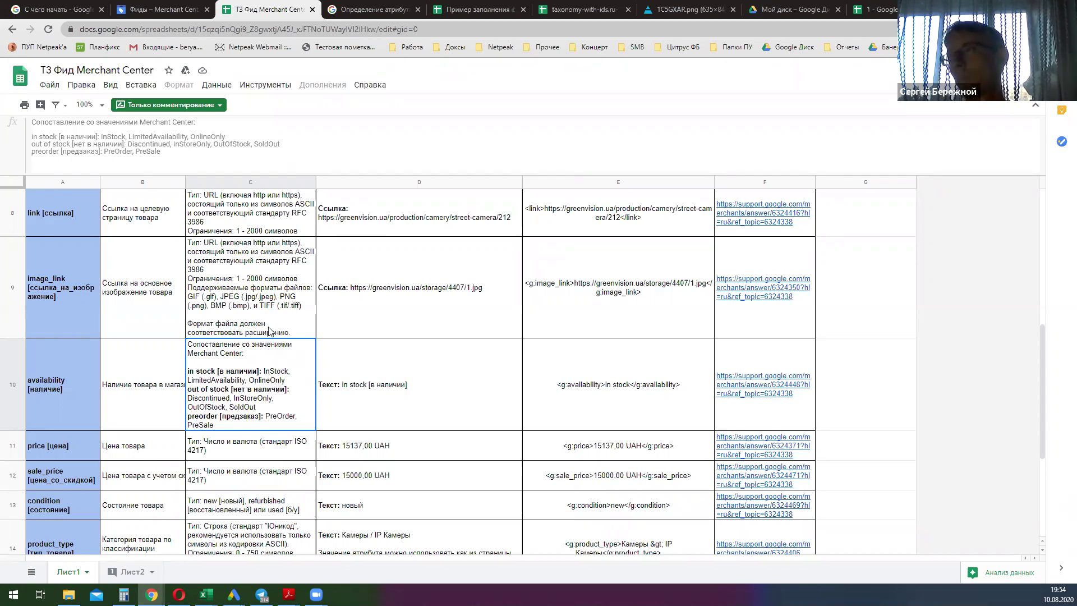
Step: Review the attribute requirements in the feed specification from its introductory notes through the product type row
scroll(270, 331, down, 3)
scroll(270, 331, up, 10)
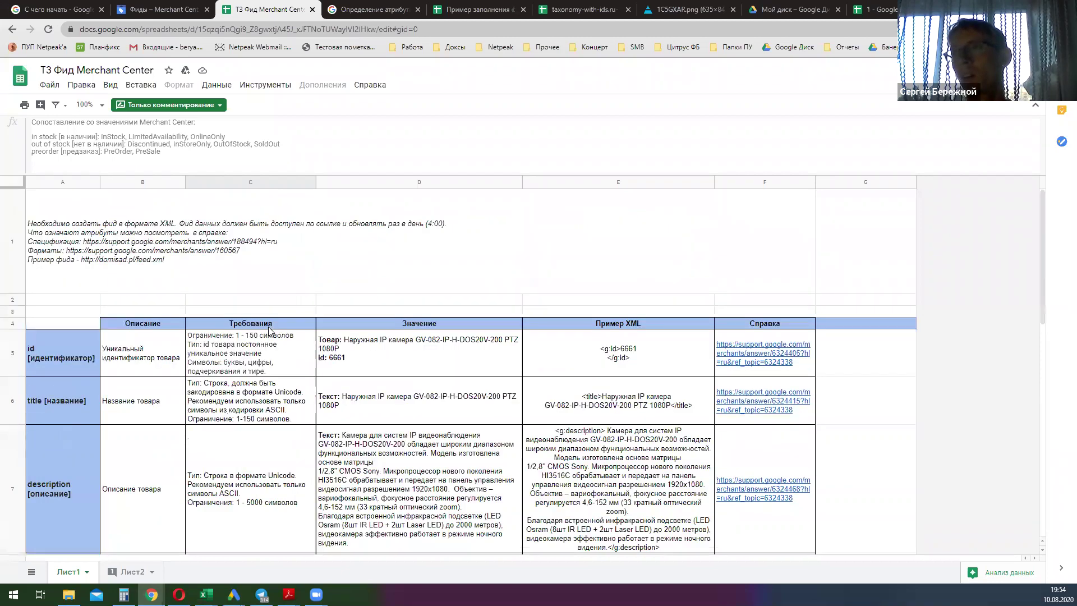
scroll(270, 331, down, 6)
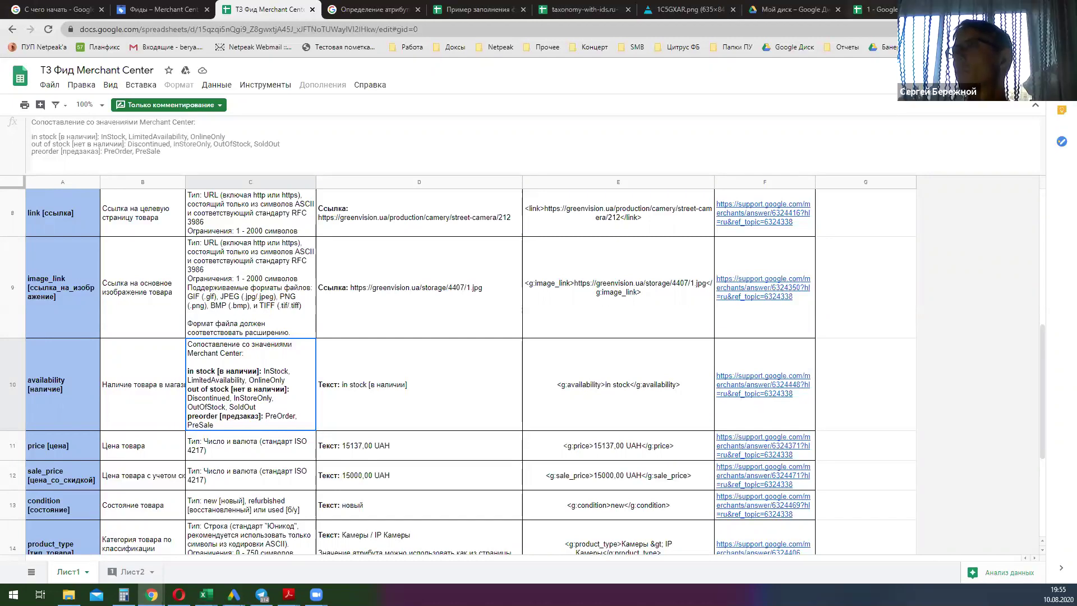
Step: Search Google for "купить айфон" in a new tab and look over the product ads
key(ctrl+t)
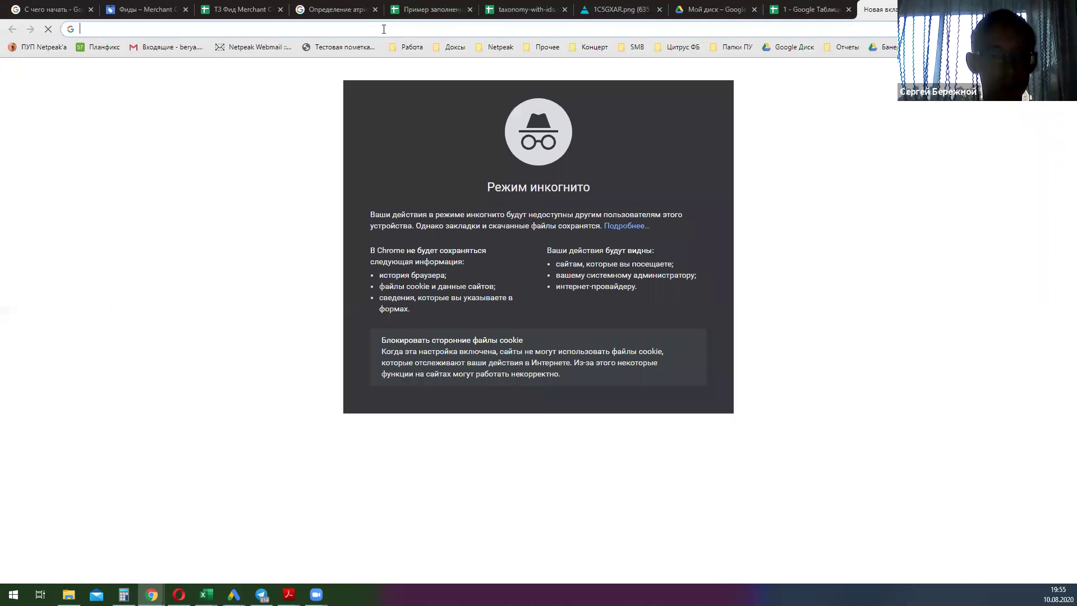
text(купить айфон)
key(Return)
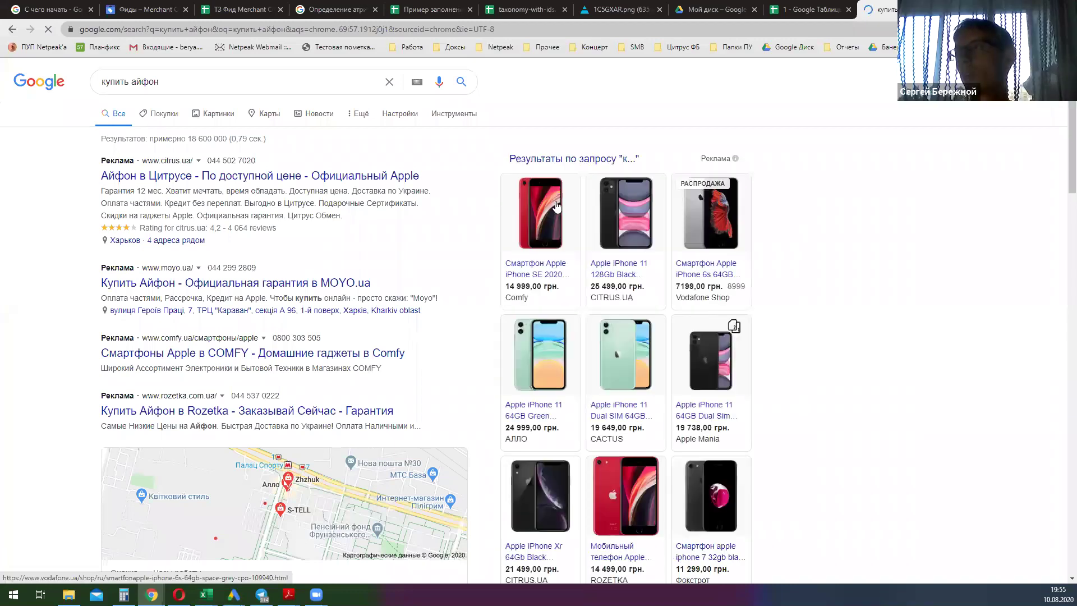
scroll(578, 396, down, 3)
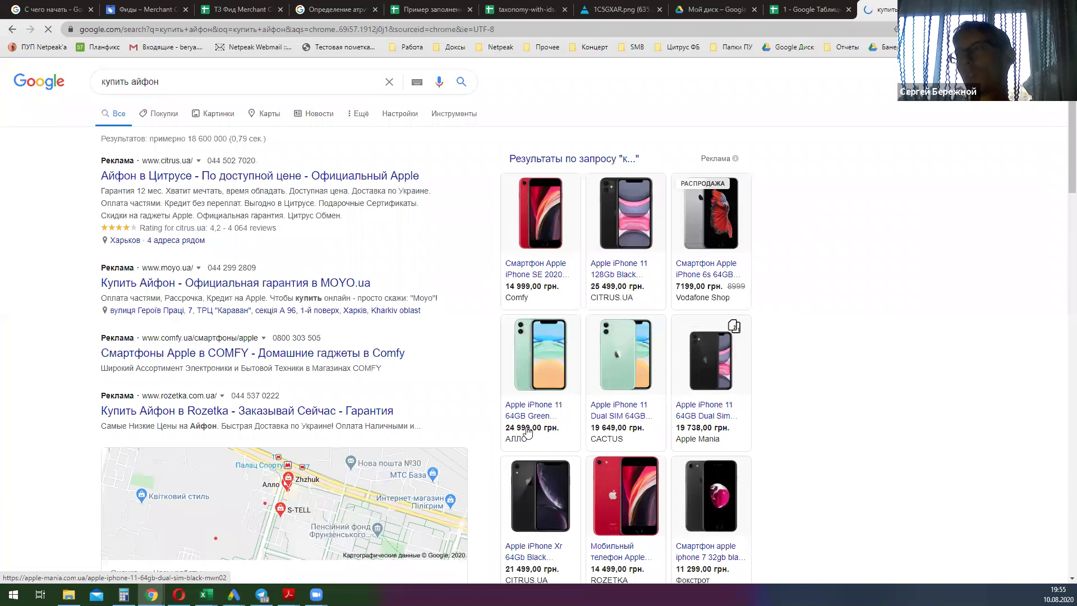
Step: Open the shopping results for the iPhone query and browse the product listings
click(540, 436)
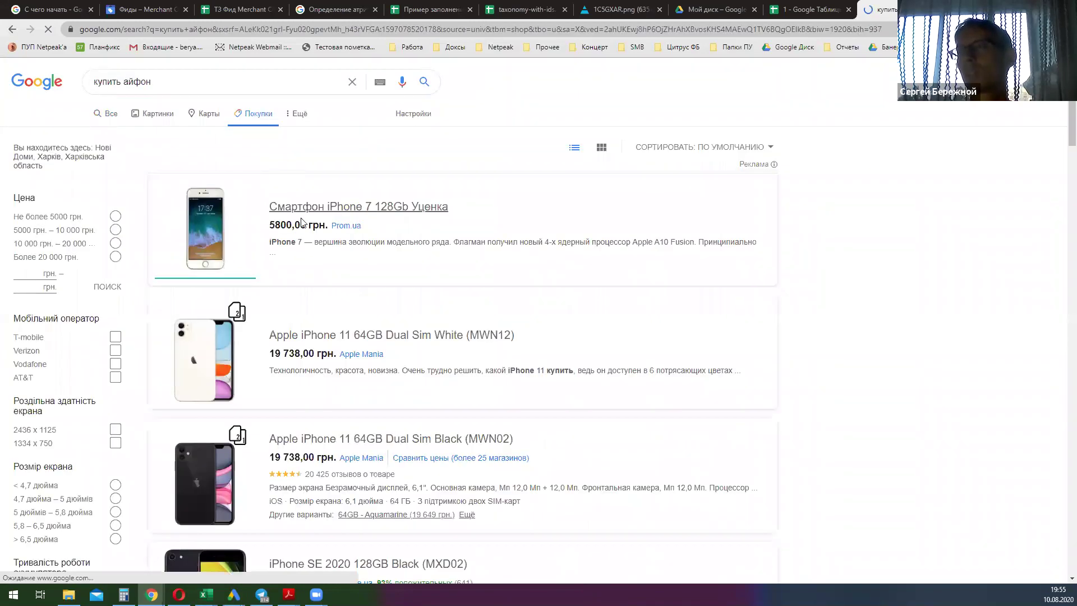
scroll(333, 314, down, 3)
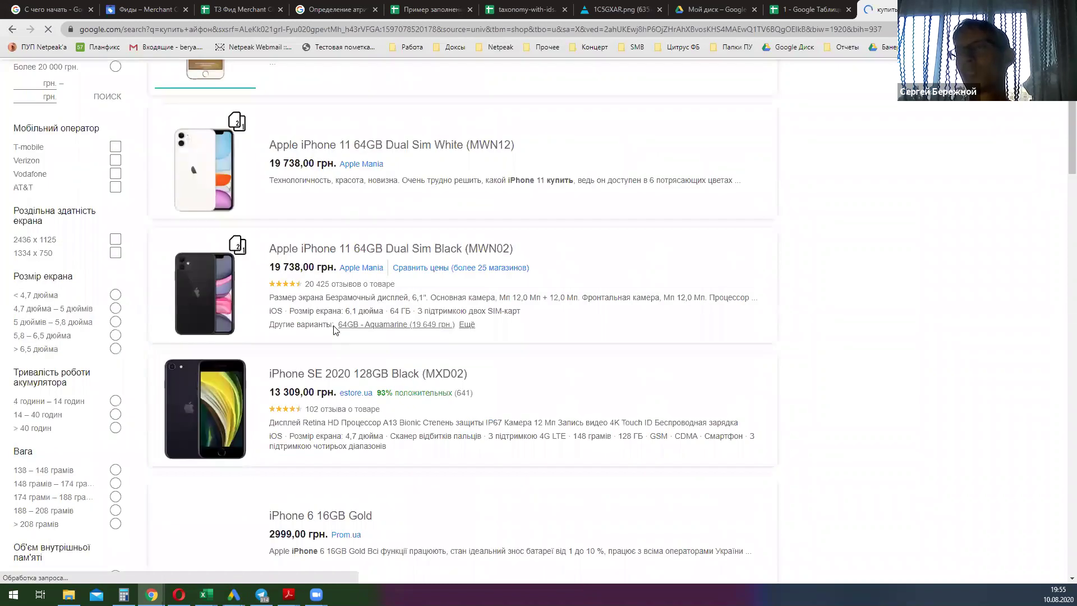
scroll(335, 331, down, 9)
scroll(337, 359, down, 3)
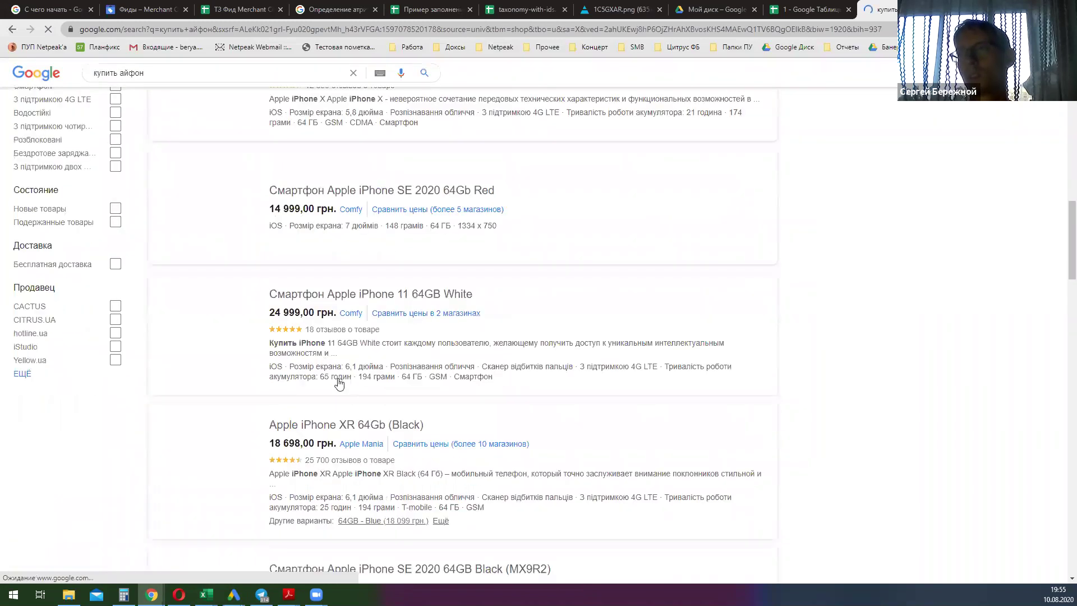
scroll(338, 383, up, 15)
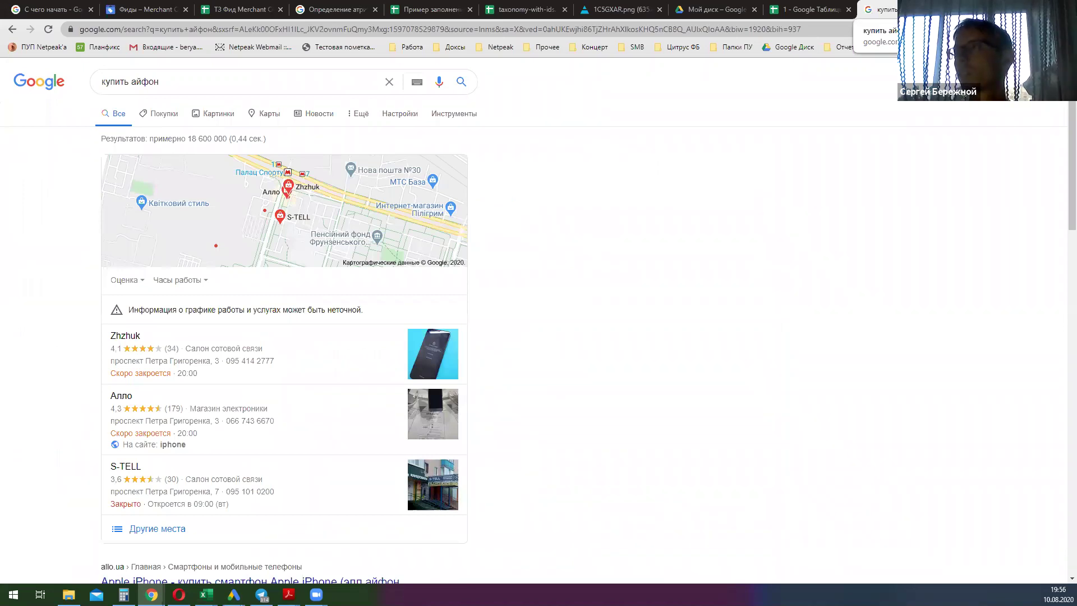
Step: Return to the Merchant Center account containing the "Фид" feed and open its product diagnostics
click(157, 588)
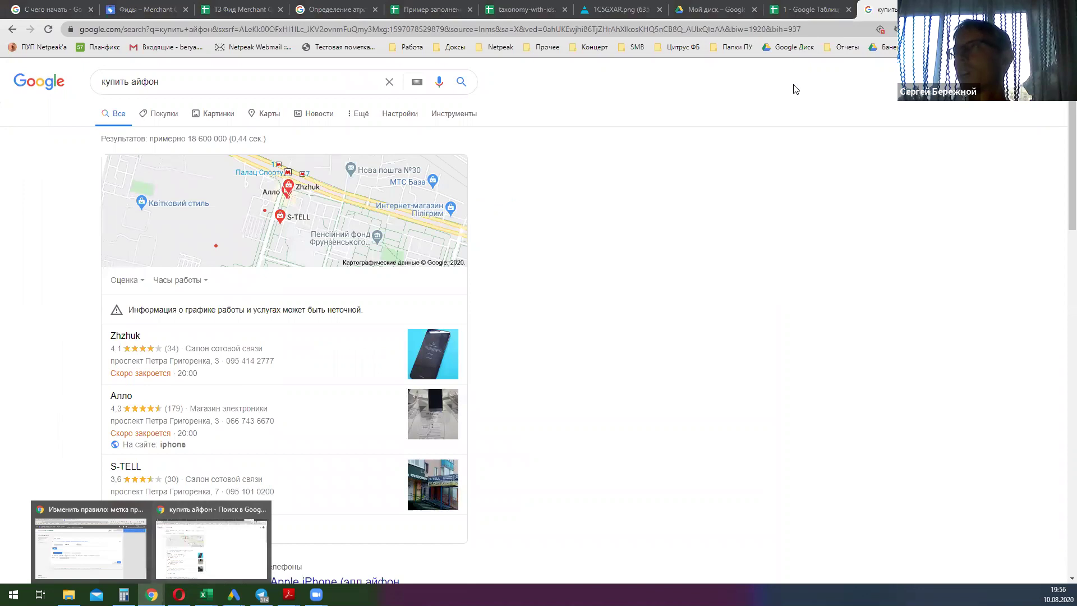
click(187, 570)
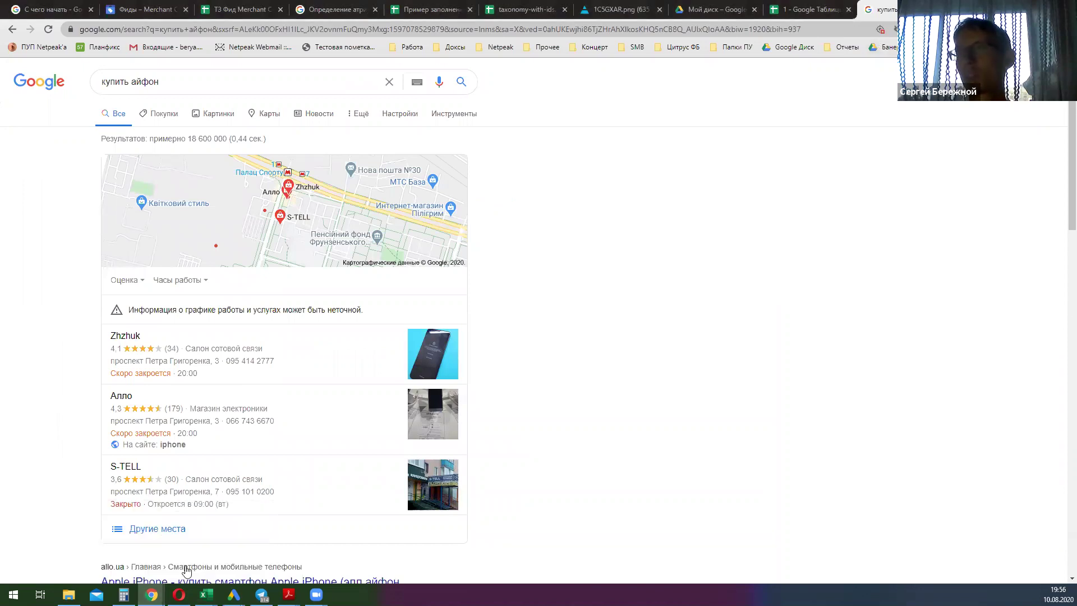
click(152, 594)
click(85, 536)
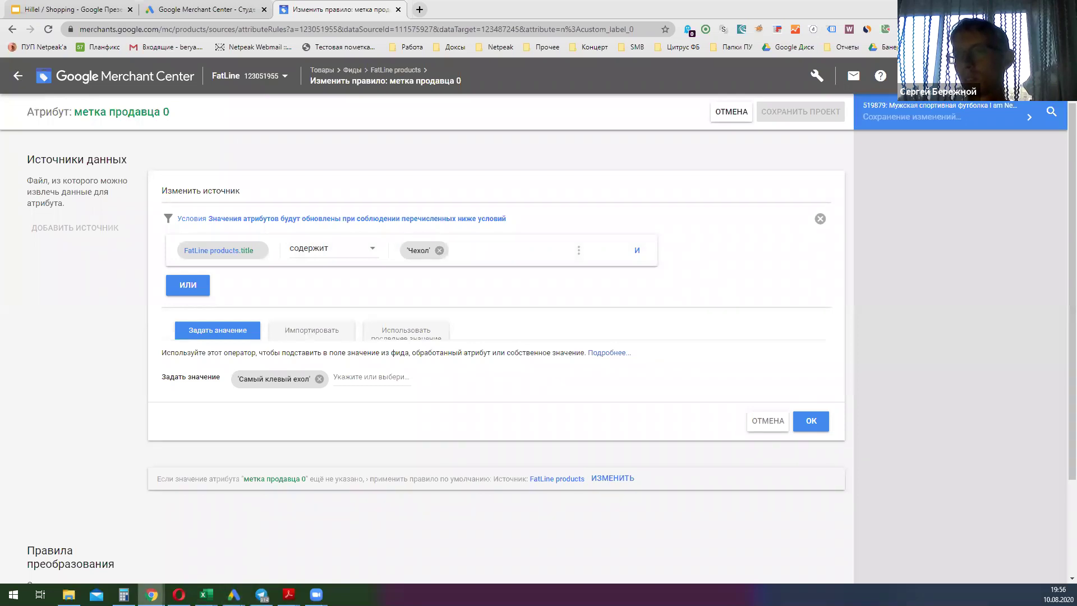
key(alt+Tab)
click(140, 9)
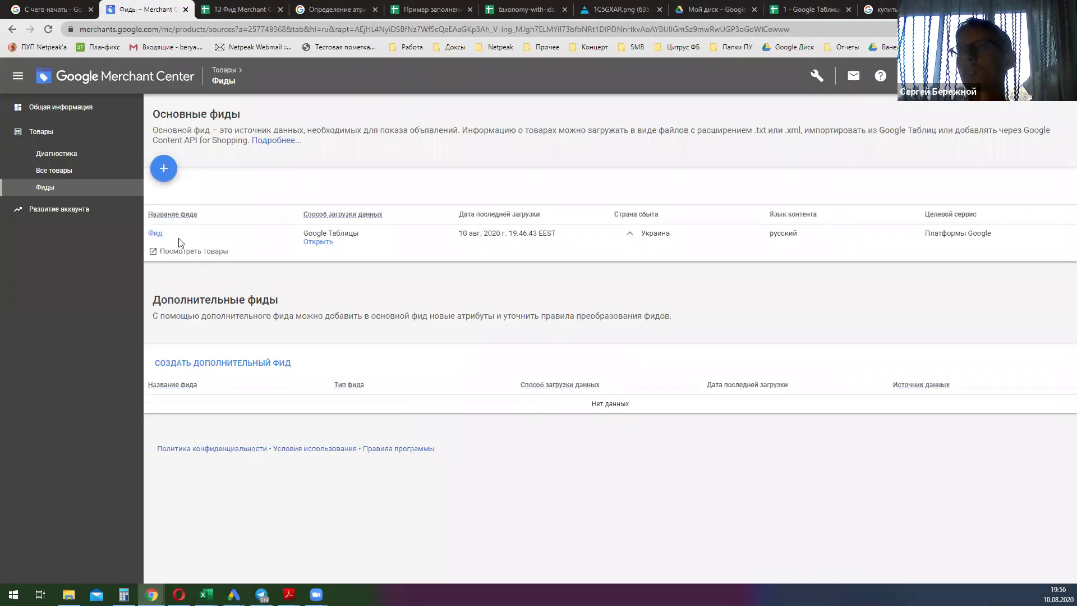
click(83, 160)
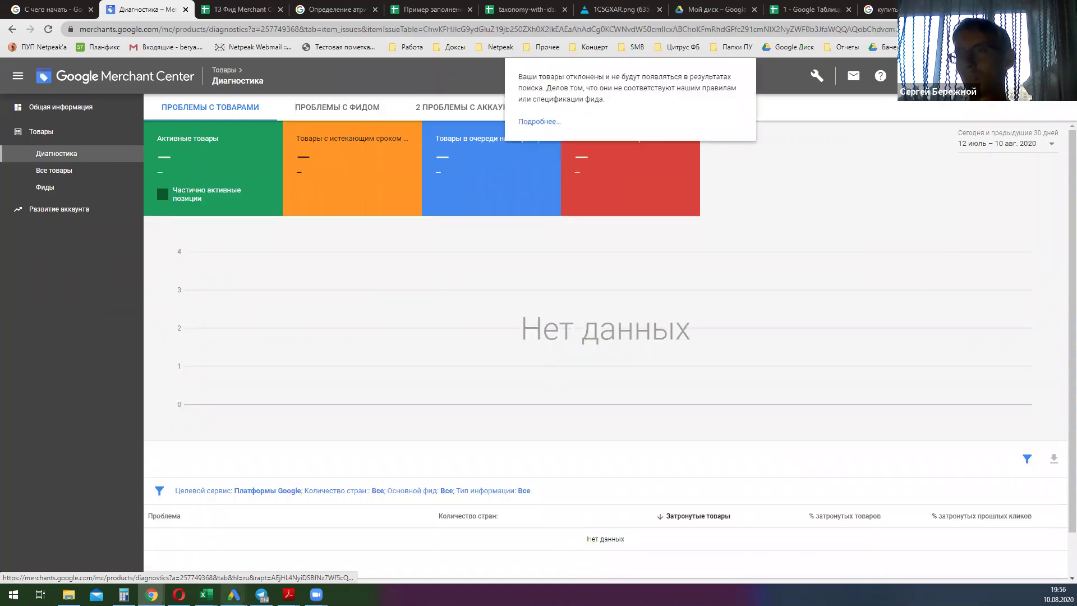
Step: Switch to the FatLine account's window, leave the custom label rule editor, and open the product diagnostics
mouse_move(151, 594)
click(126, 571)
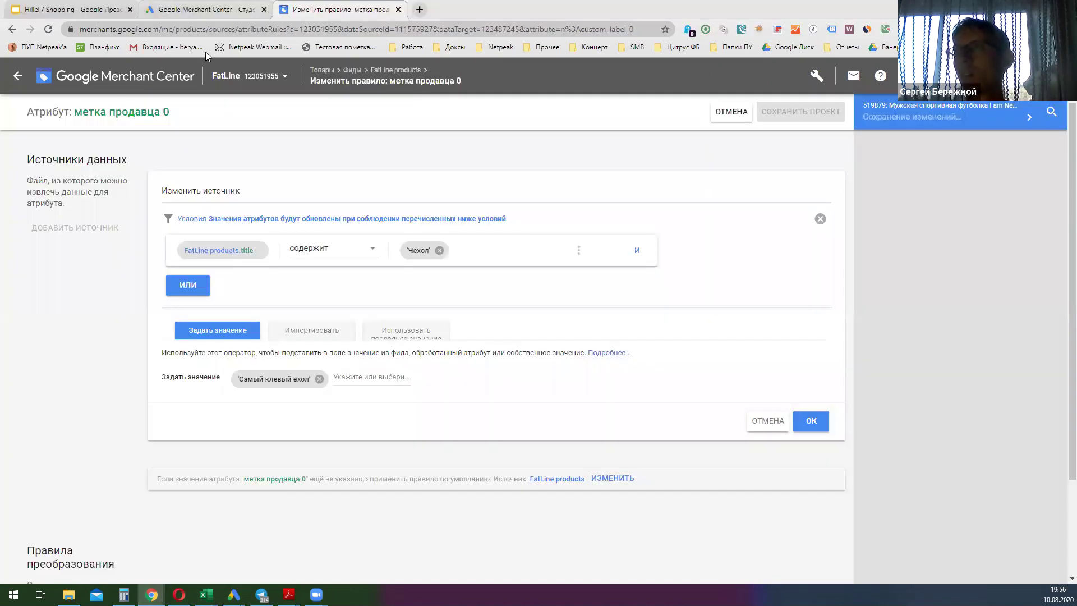
click(20, 80)
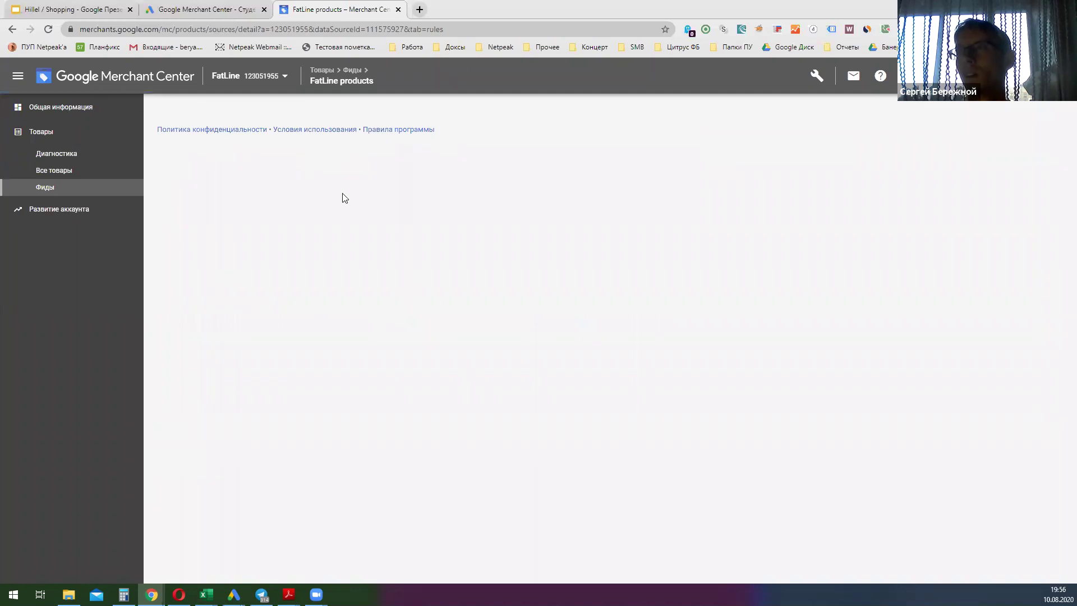
click(79, 153)
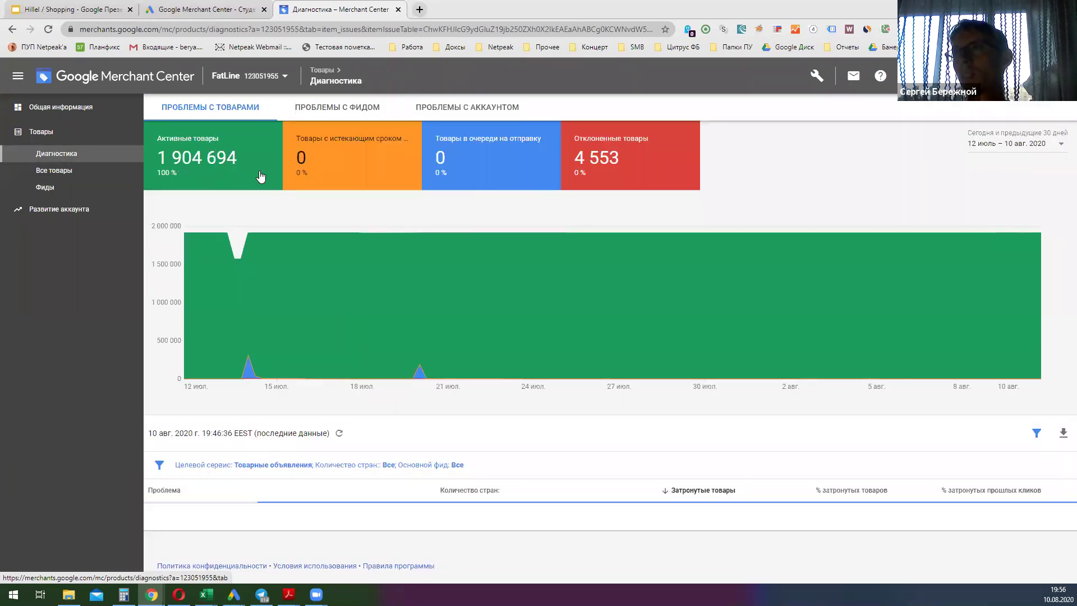
Step: Examine the FatLine explanations for expiring and pending products and the list of product issues
mouse_move(371, 171)
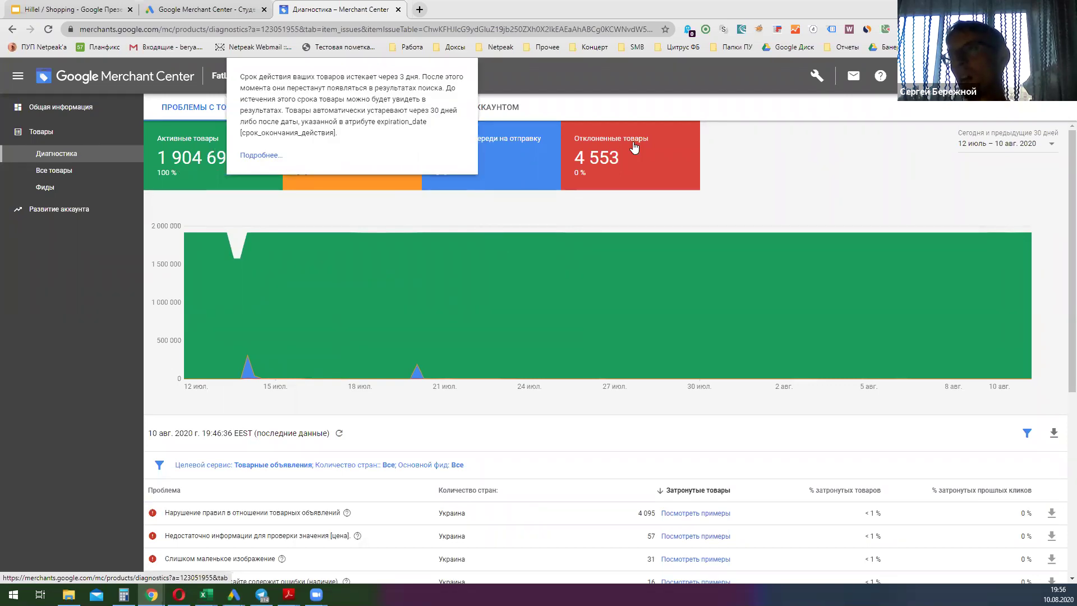
mouse_move(500, 166)
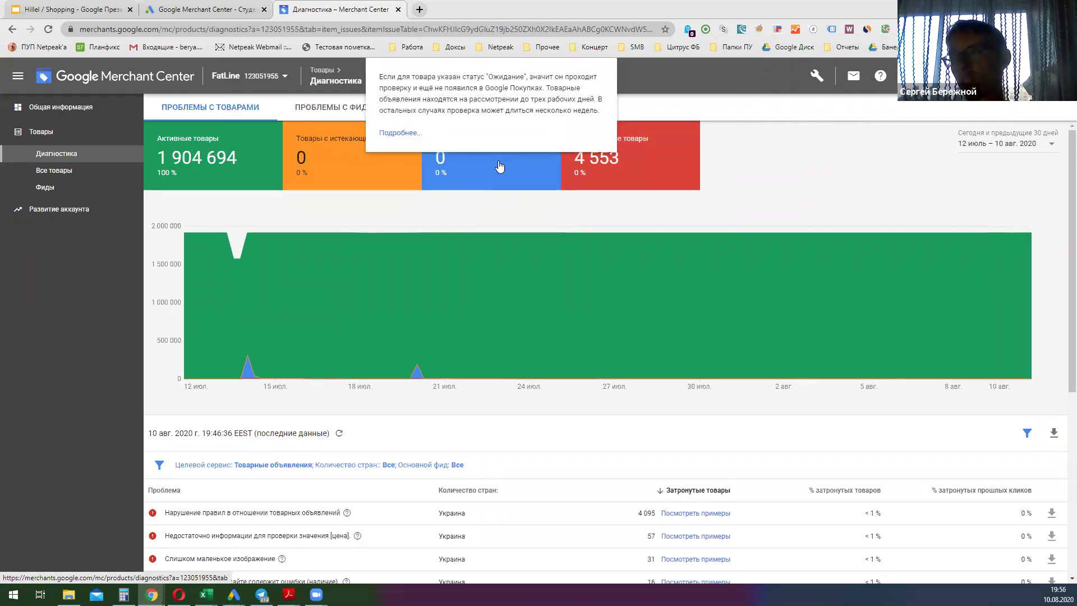
scroll(473, 277, down, 3)
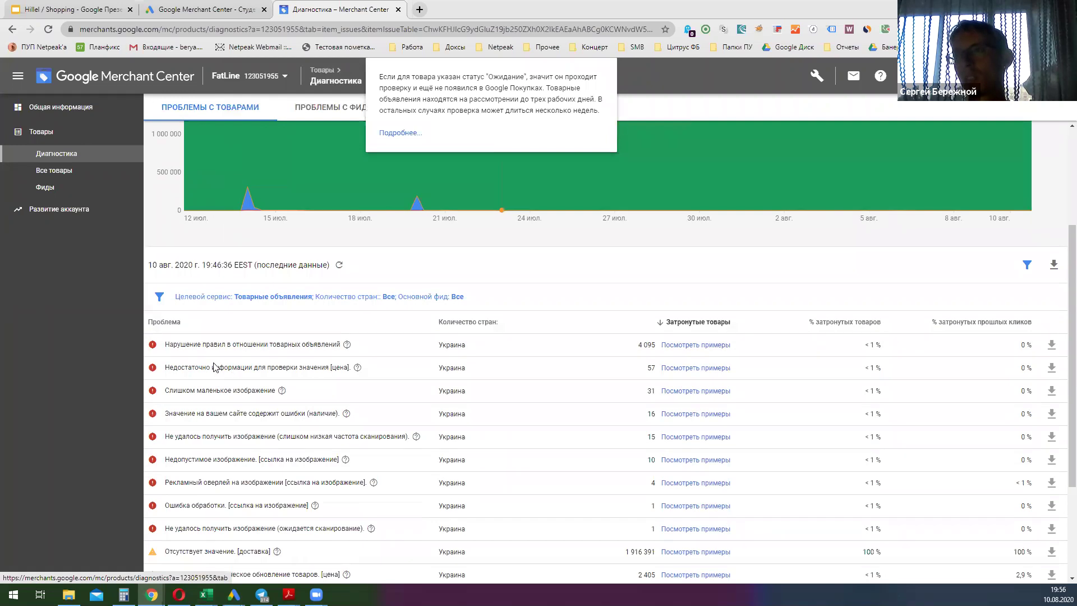
scroll(209, 361, down, 2)
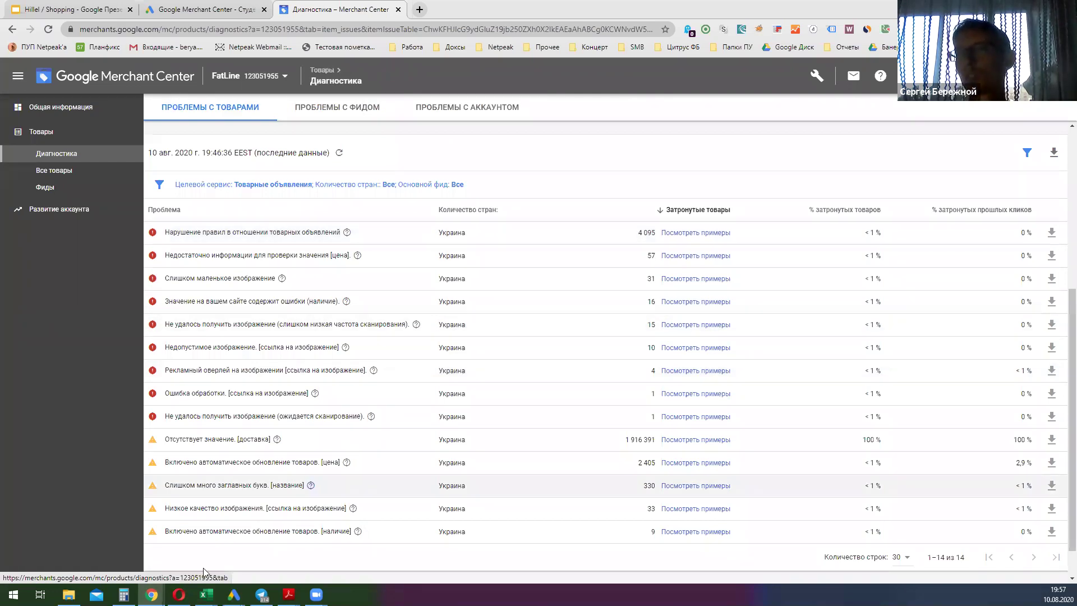
Step: Switch back to the test account's diagnostics and read the explanation for disapproved products
mouse_move(151, 594)
click(227, 560)
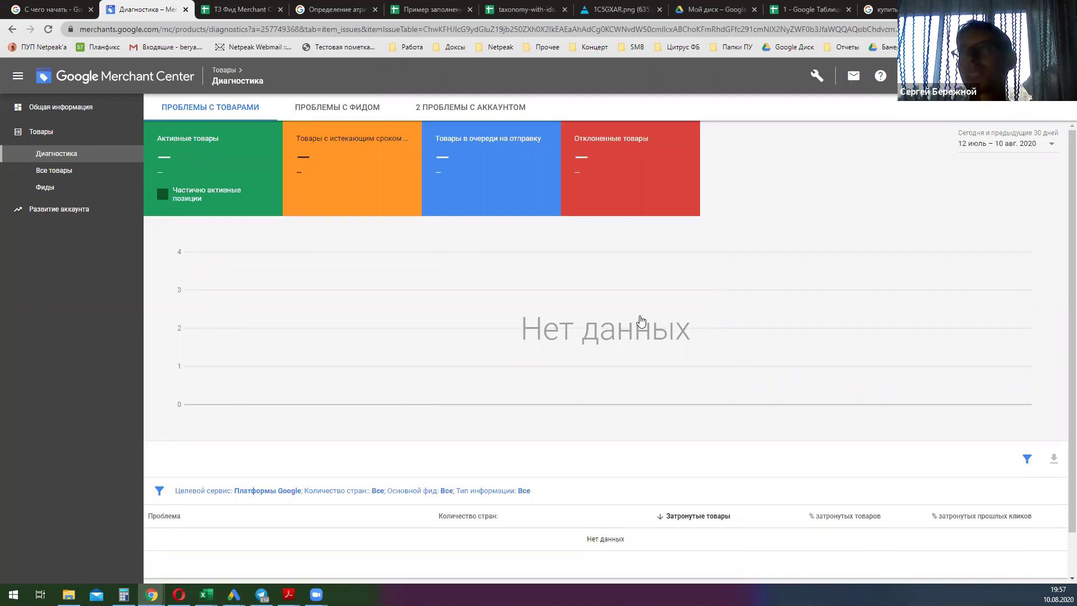
mouse_move(588, 166)
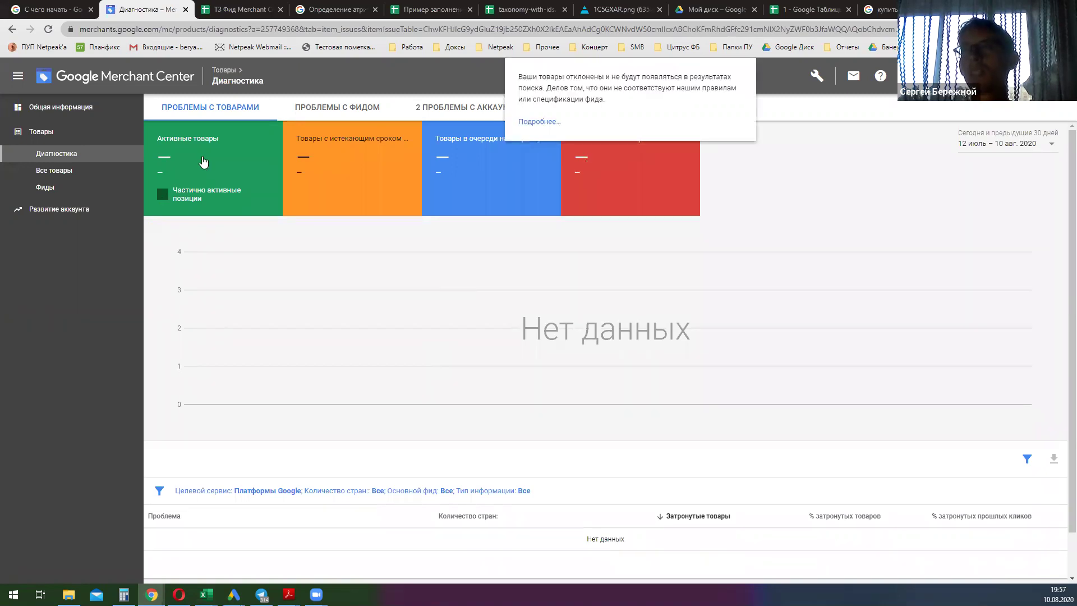
mouse_move(203, 162)
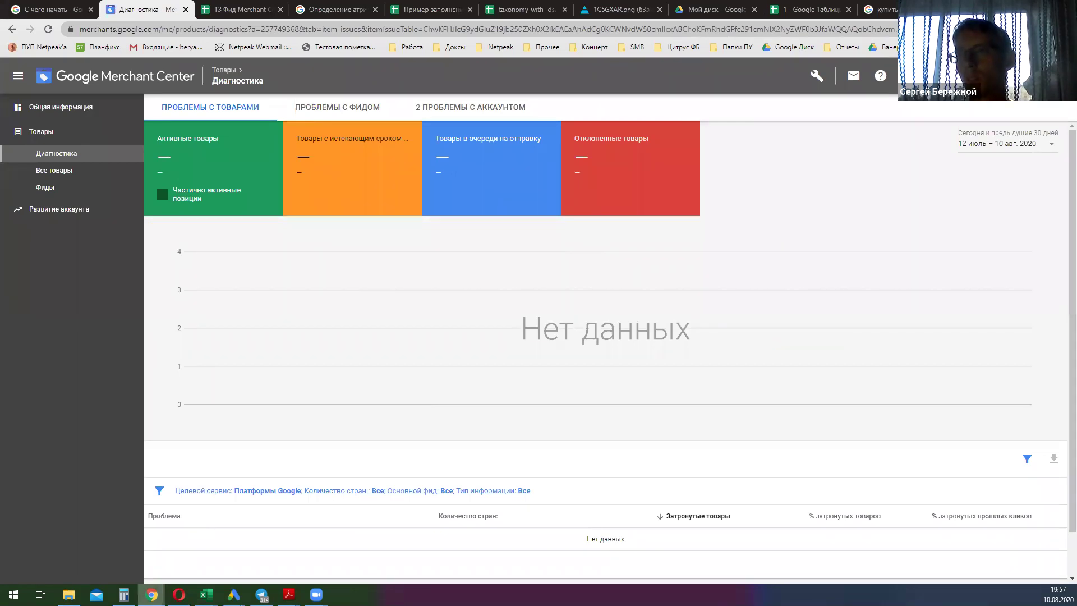
Step: Return to the FatLine window and switch to the "Hillel / Shopping" presentation
mouse_move(152, 595)
click(128, 544)
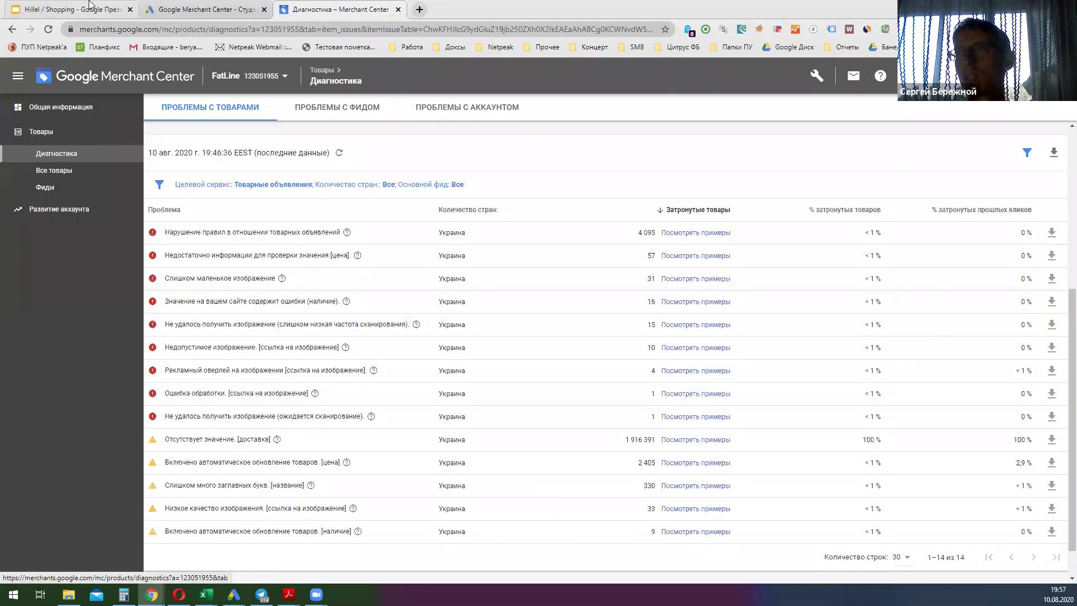
click(90, 3)
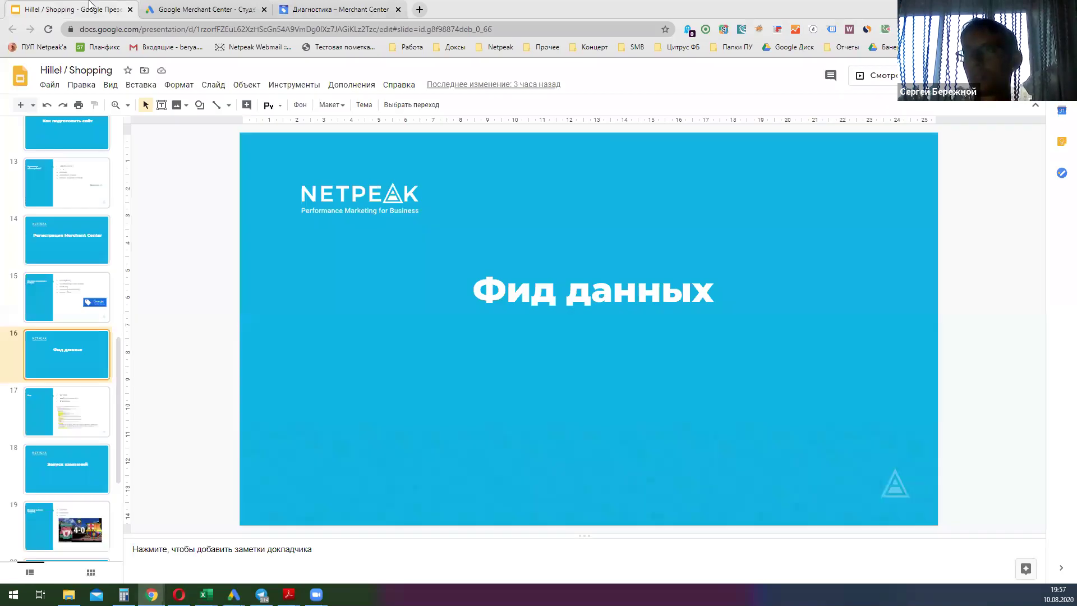
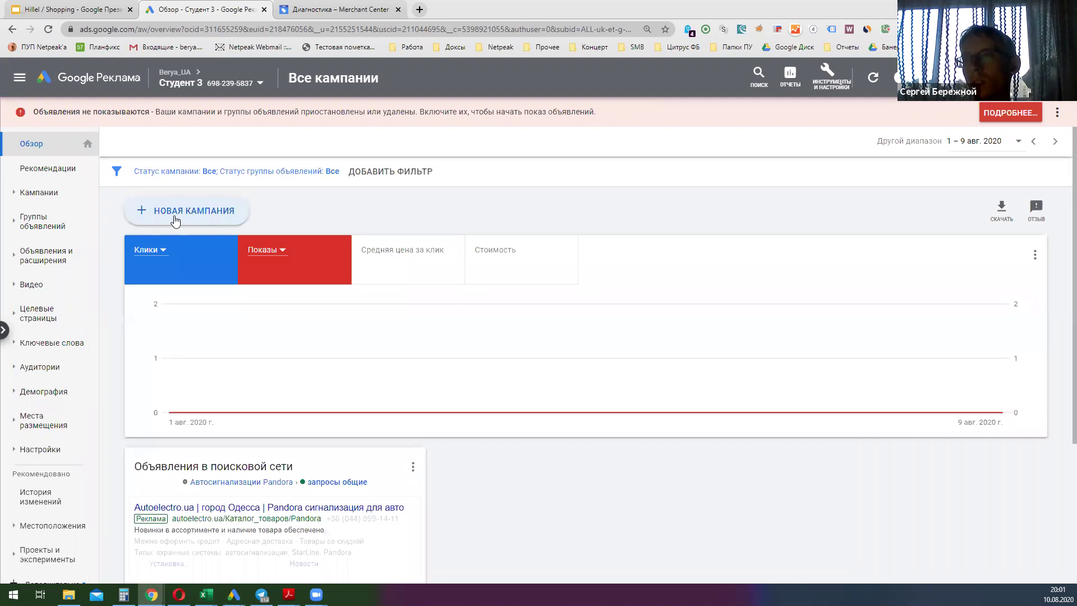
Step: Start a new Google Ads campaign with the "Продажи" goal and the "Торговая" campaign type
click(176, 220)
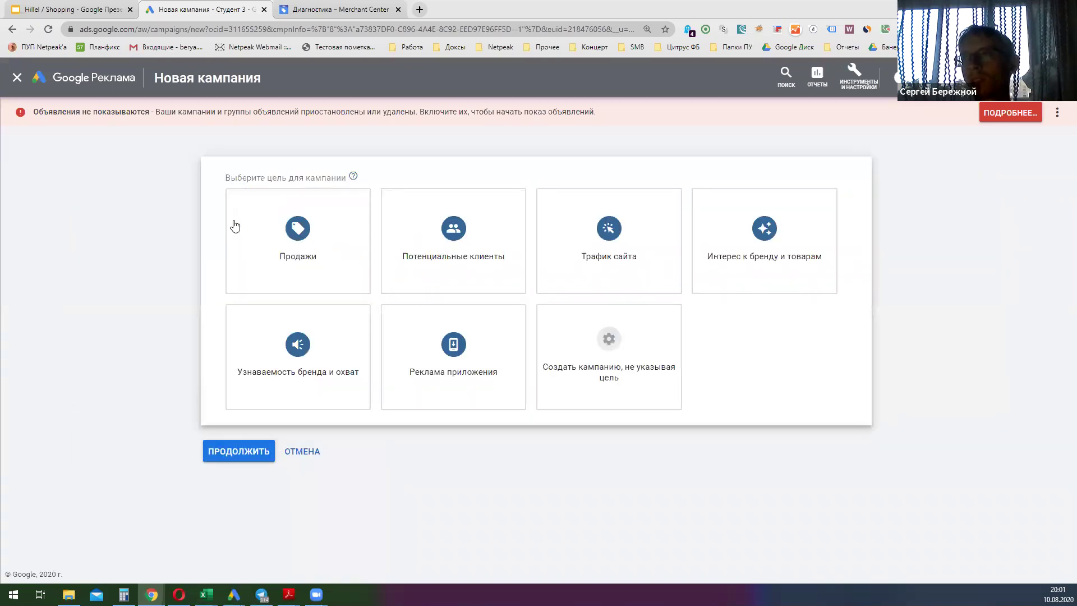
click(291, 243)
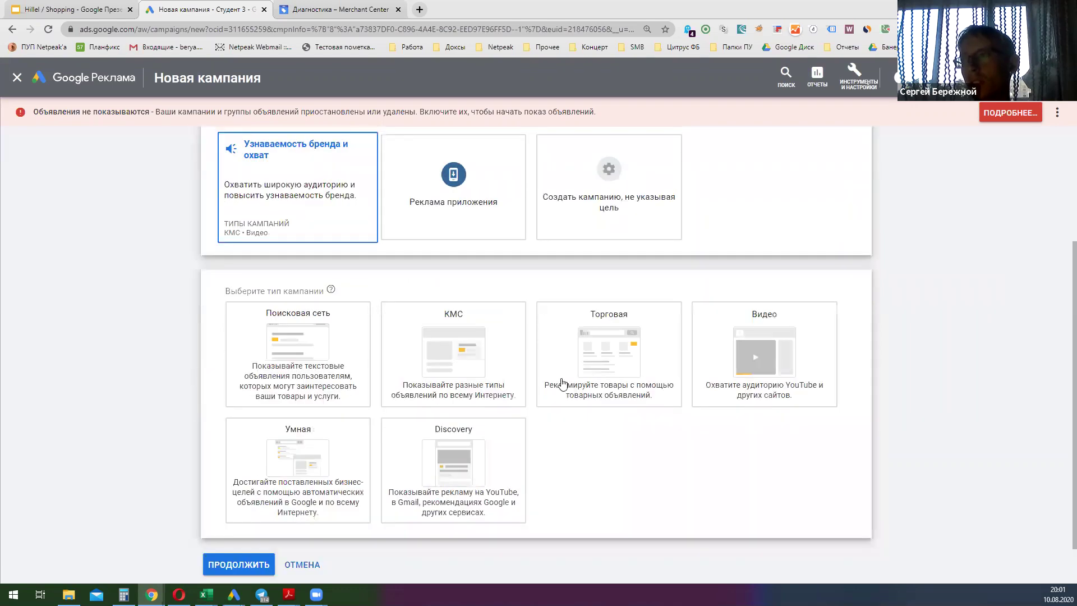
click(585, 364)
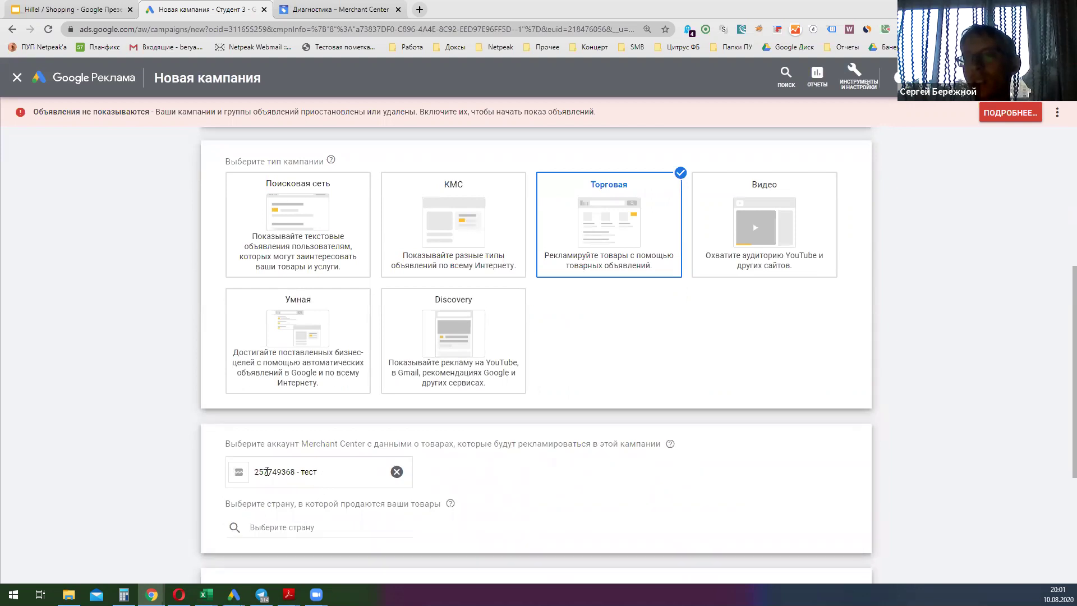
Step: Set "Украина" as the country where the products are sold and review the campaign subtype options
scroll(310, 471, down, 1)
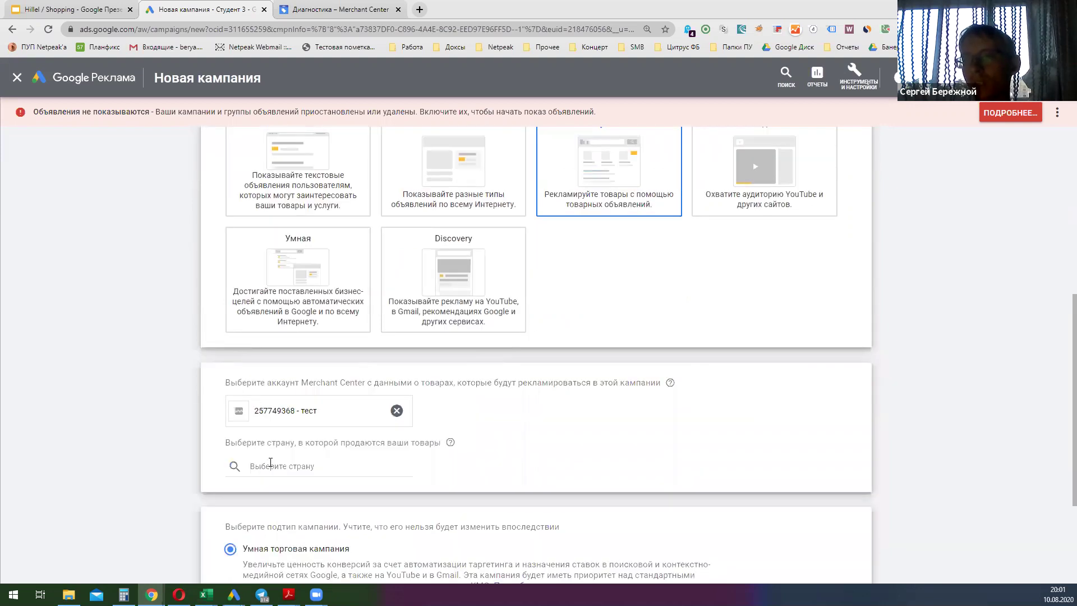
click(271, 465)
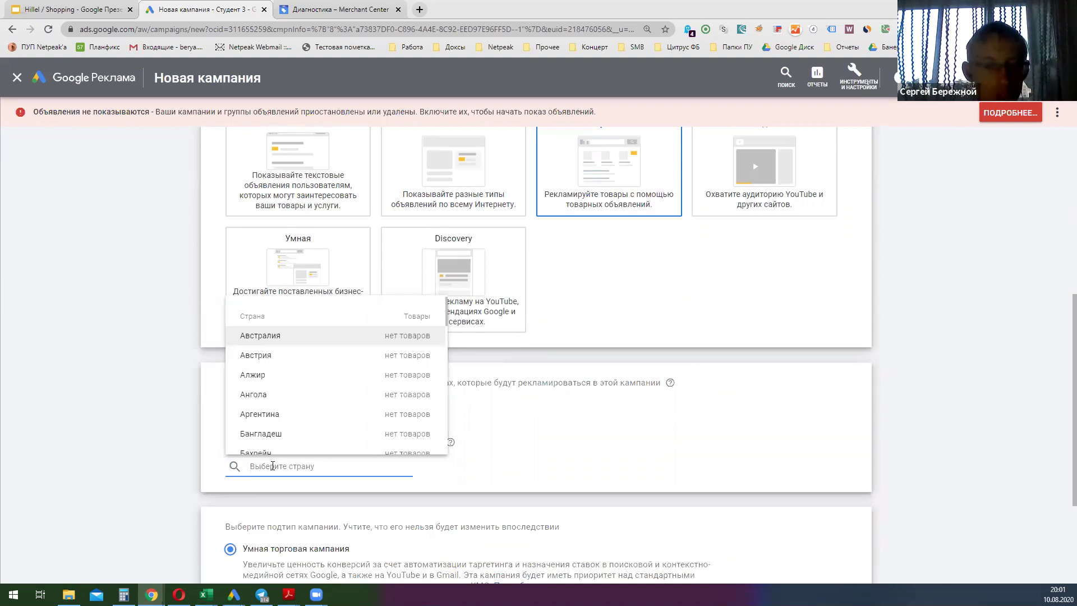
text(укр)
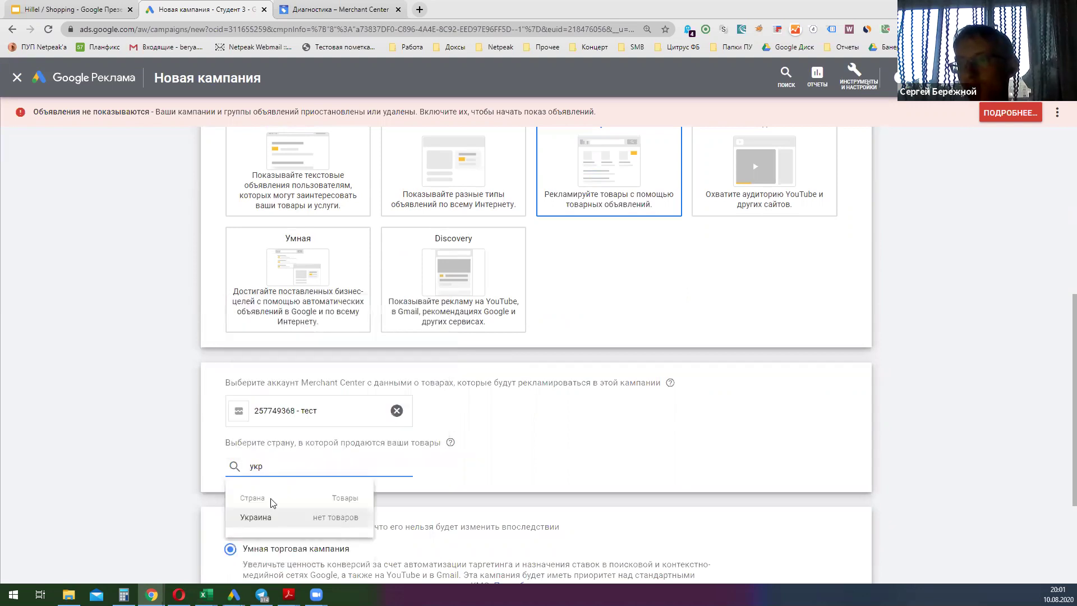
click(272, 518)
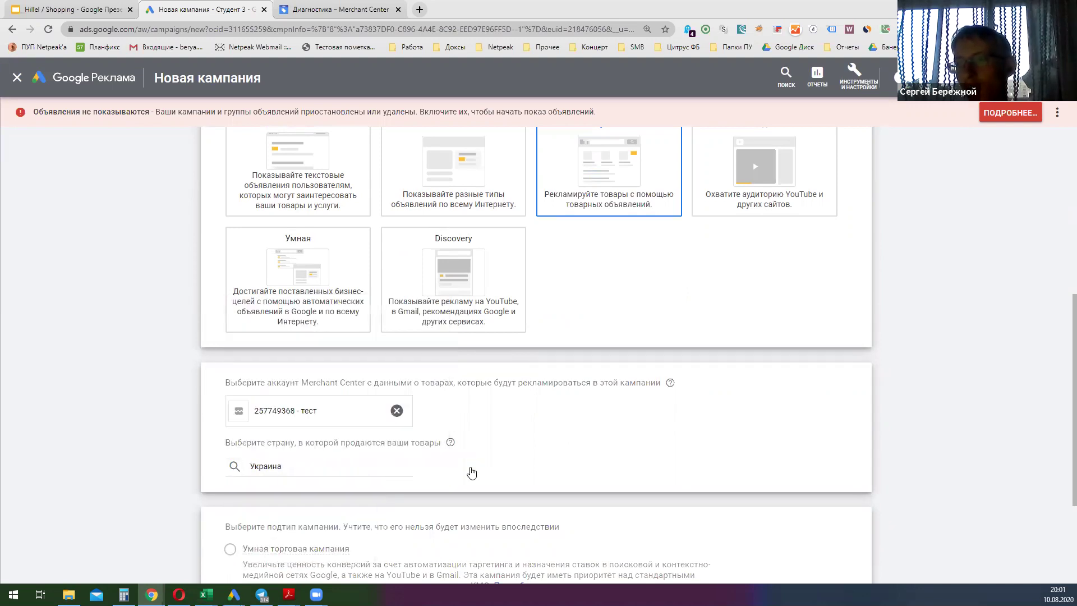
scroll(471, 471, down, 3)
mouse_move(298, 386)
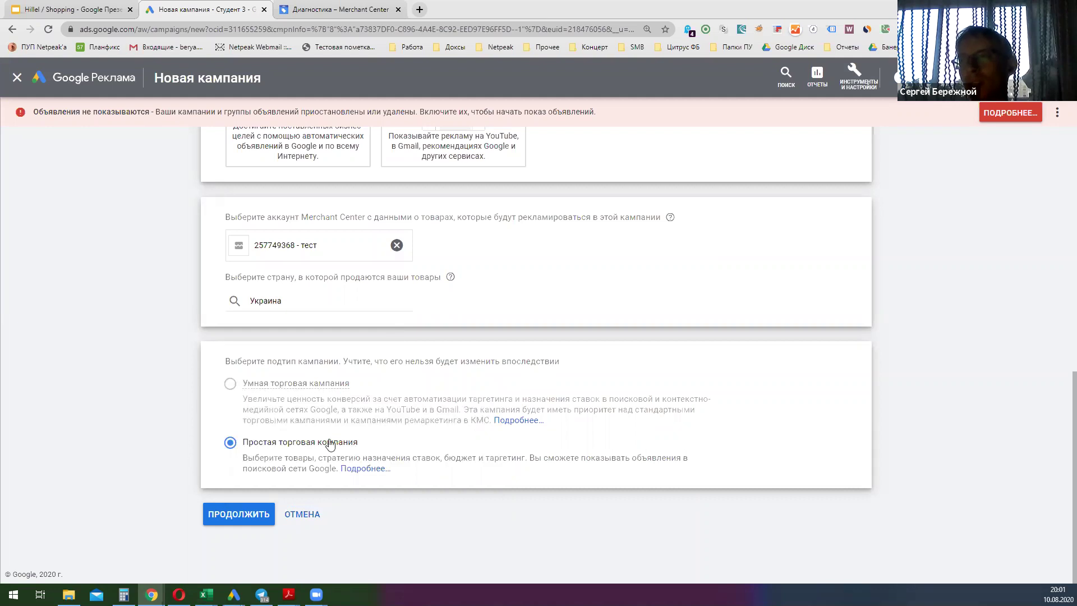
Step: Continue with the "Простая торговая кампания" subtype and name the campaign "Тест Шоппинг"
click(231, 516)
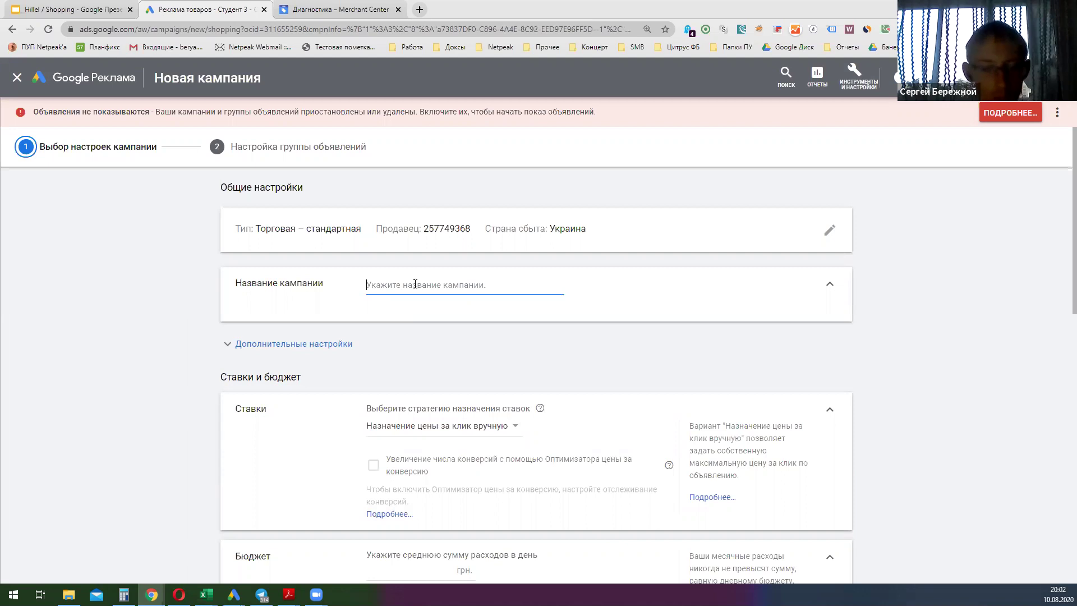
text(Тест Ш)
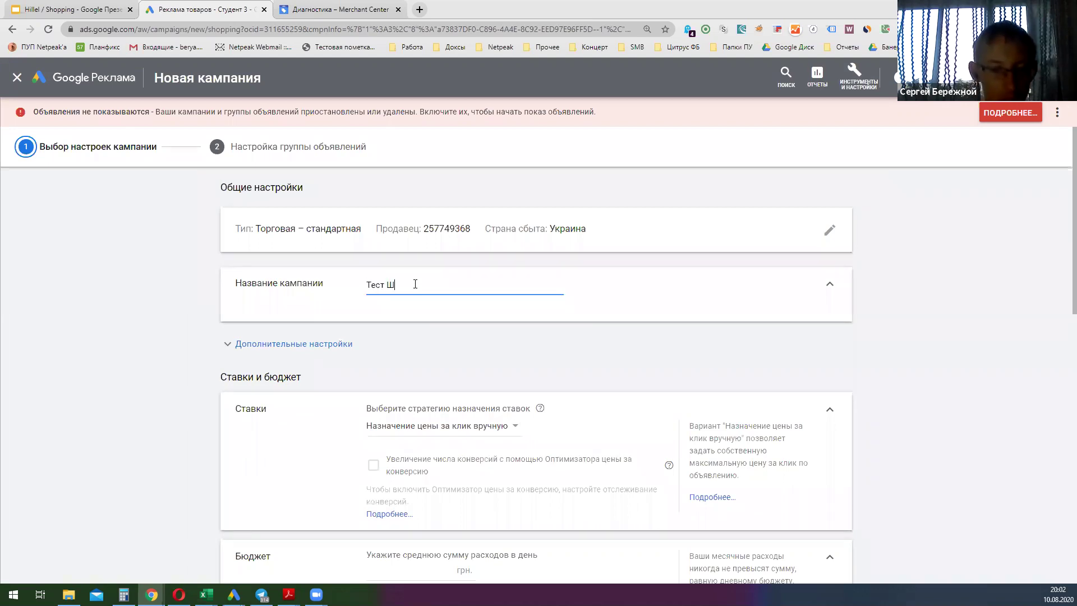
text(оппинг)
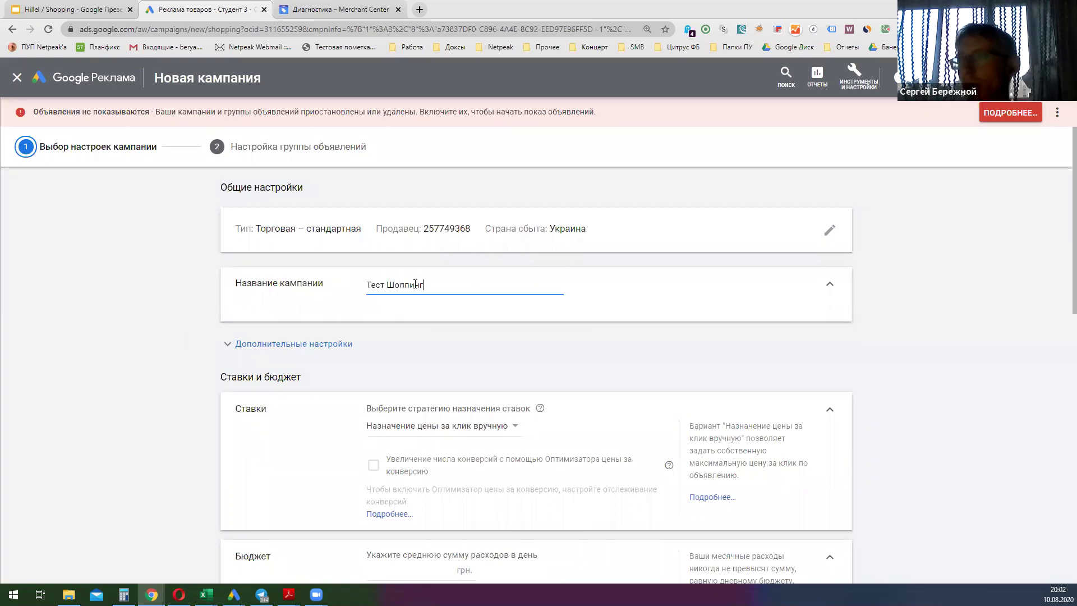
Step: Review the bid strategies, keep "Назначение цены за клик вручную", and set the average daily budget to 1000 грн
scroll(412, 314, down, 1)
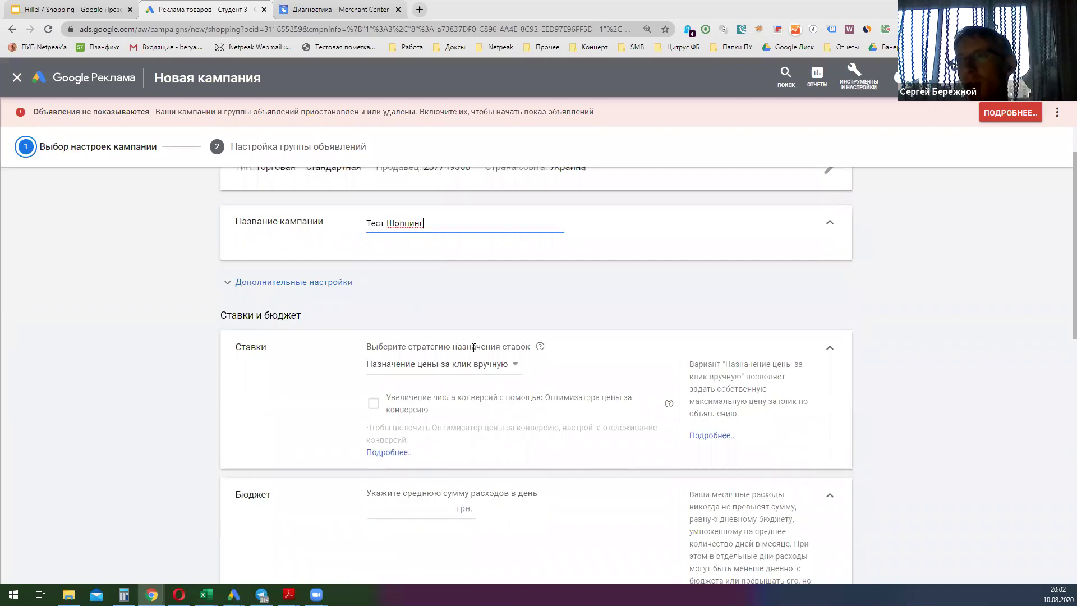
click(449, 370)
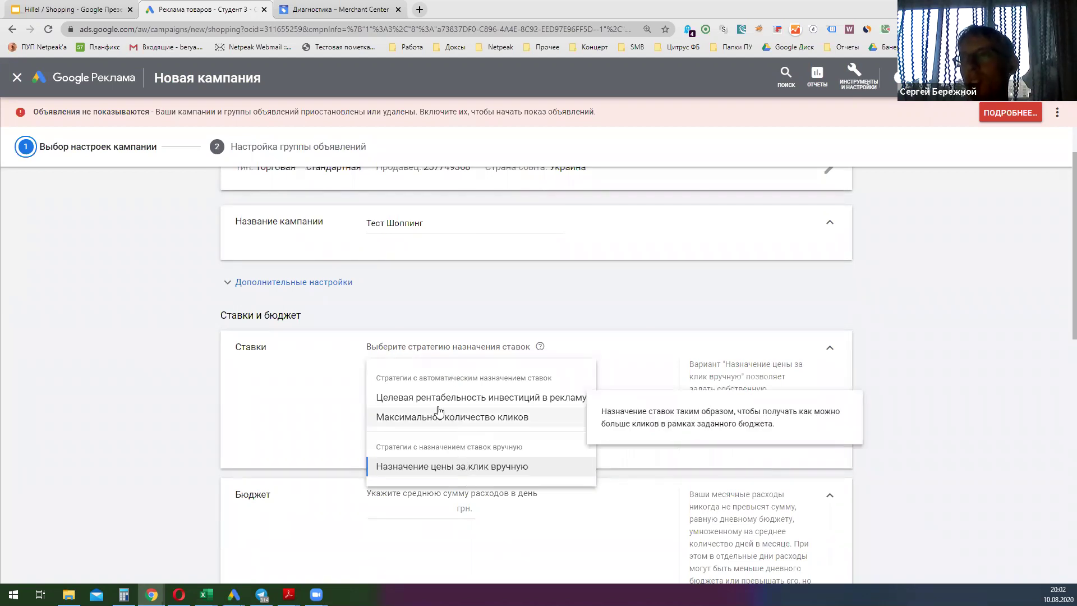
mouse_move(550, 407)
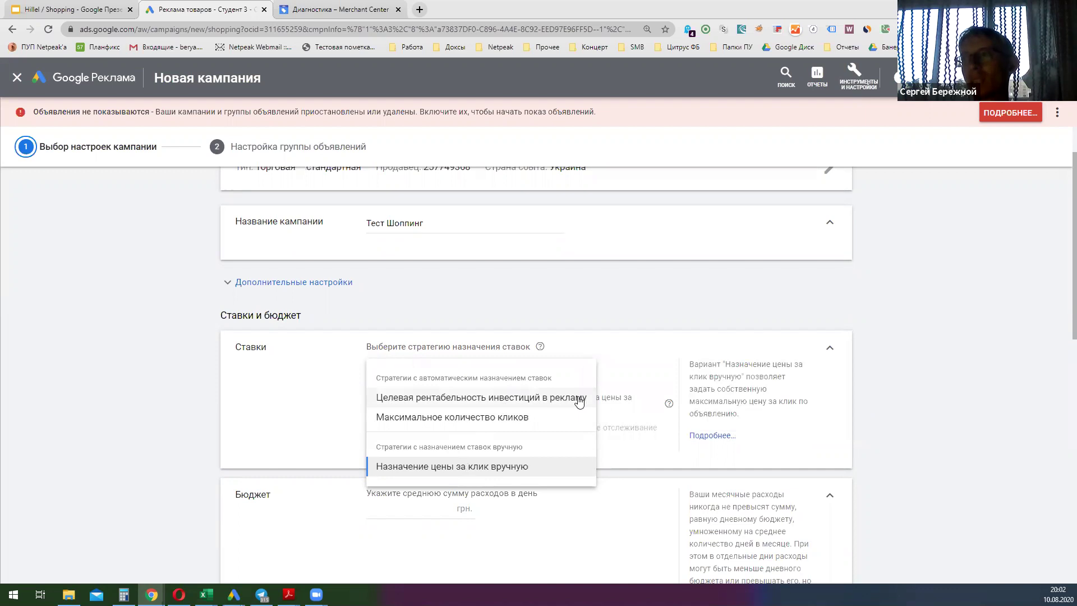
click(623, 363)
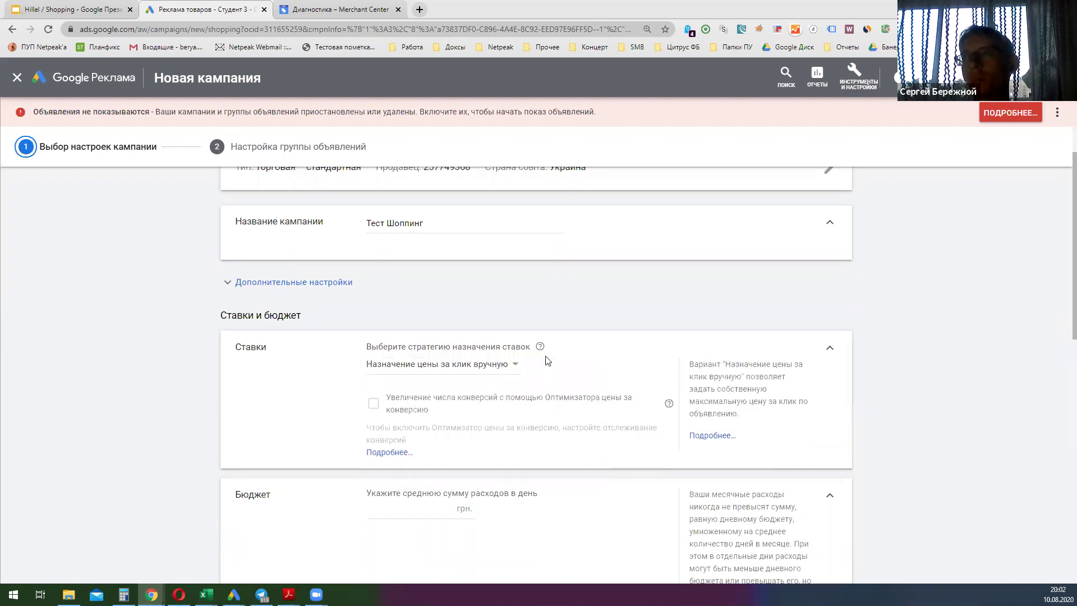
scroll(541, 401, down, 2)
click(423, 384)
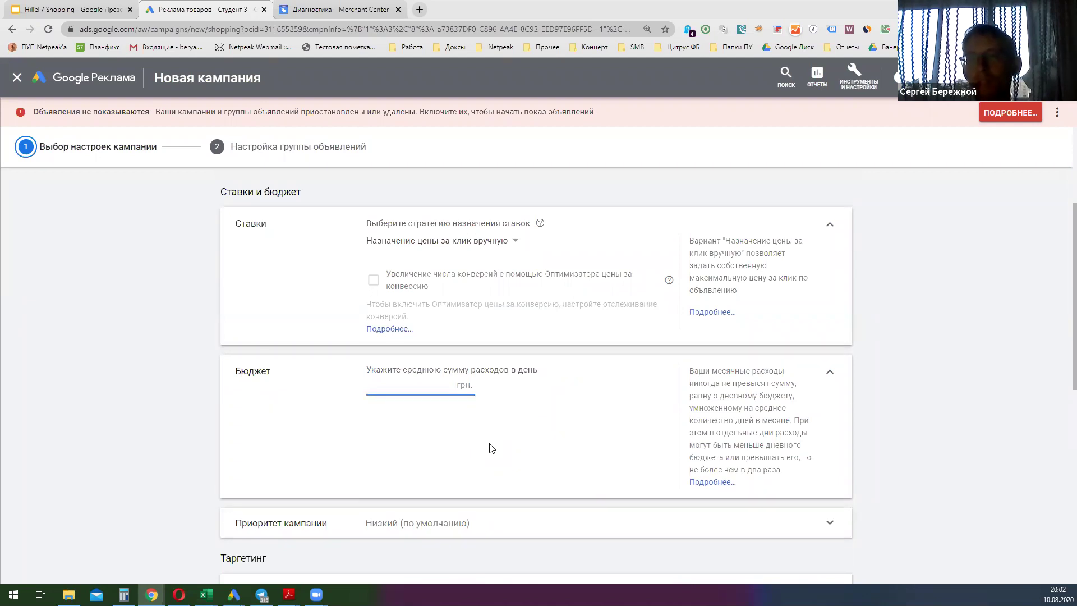
text(1000)
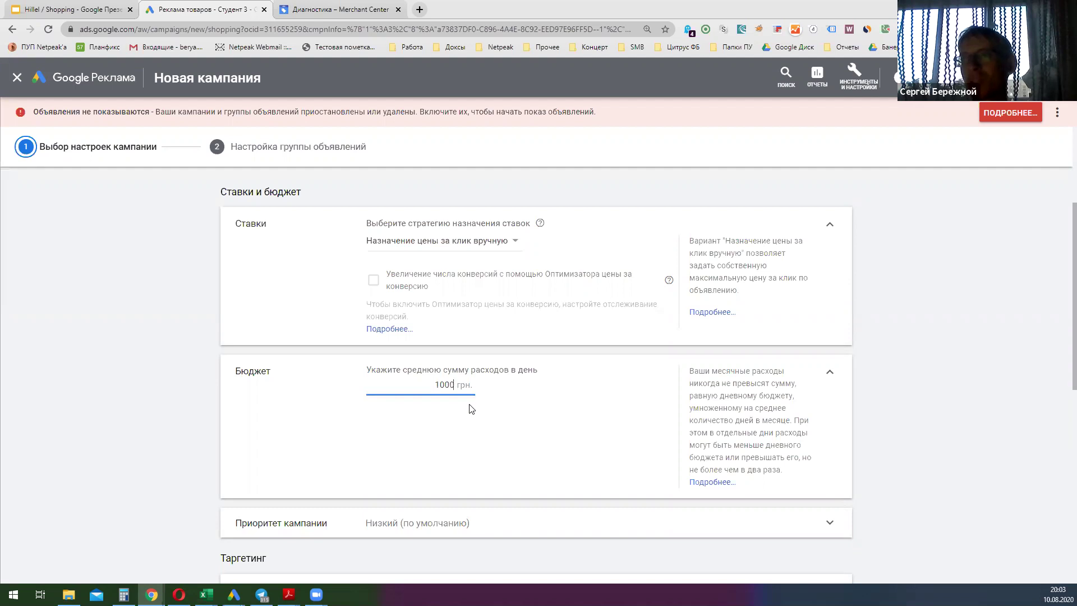
Step: Expand the campaign priority setting and examine its levels along with the bidding and network targeting options
scroll(450, 386, down, 1)
scroll(450, 386, down, 1)
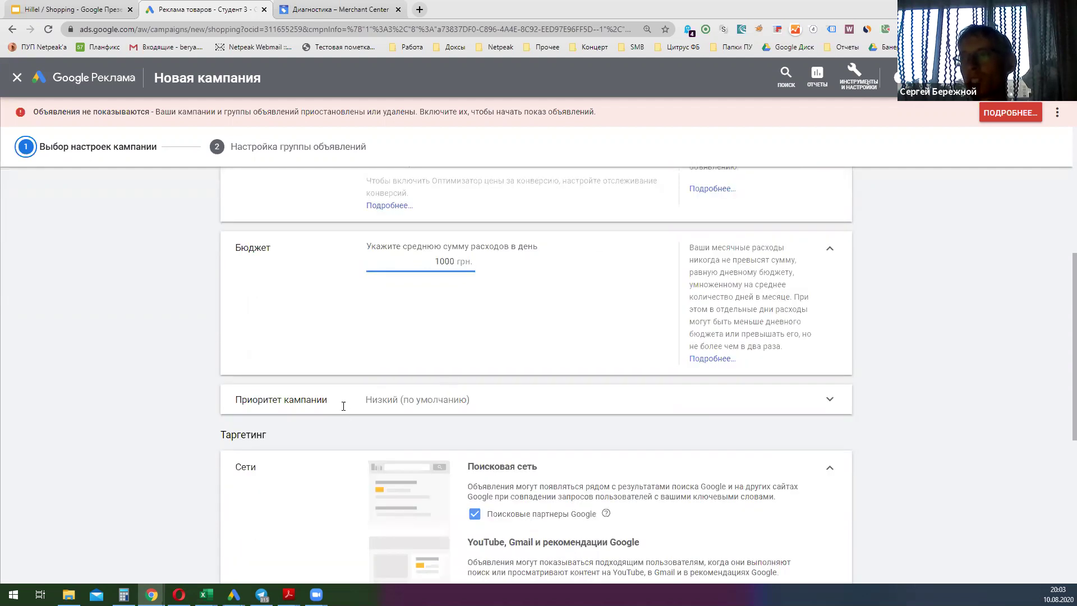
click(408, 408)
click(409, 408)
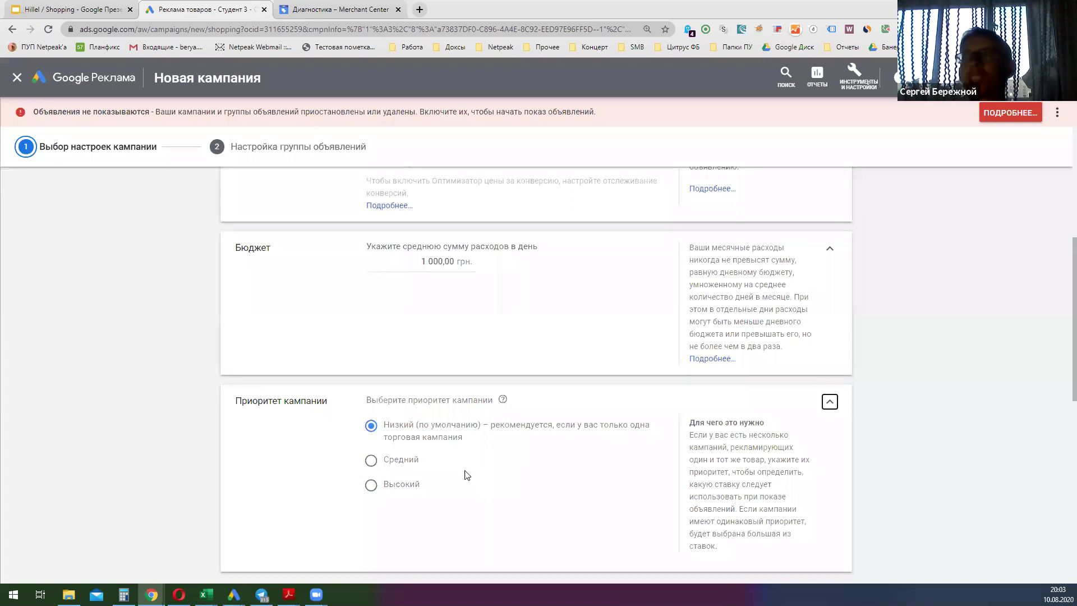
scroll(469, 475, down, 2)
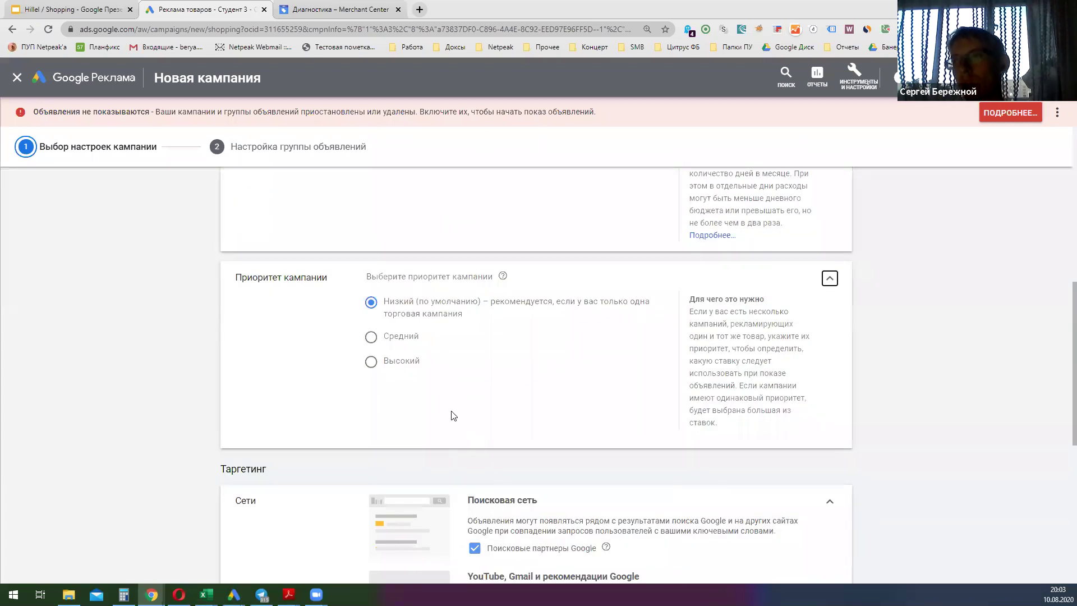
scroll(450, 414, down, 3)
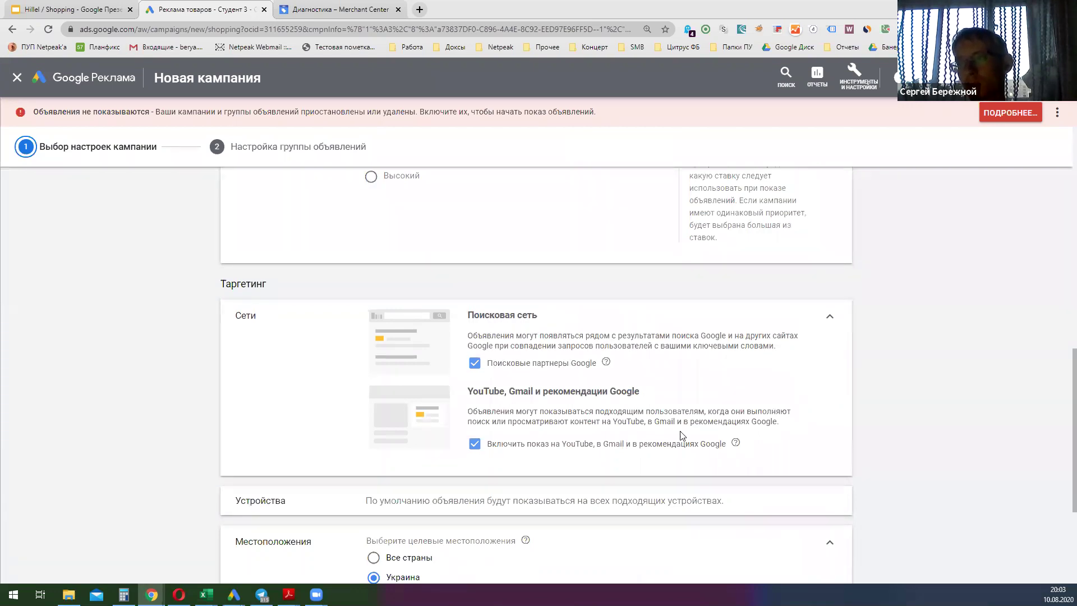
scroll(382, 389, up, 9)
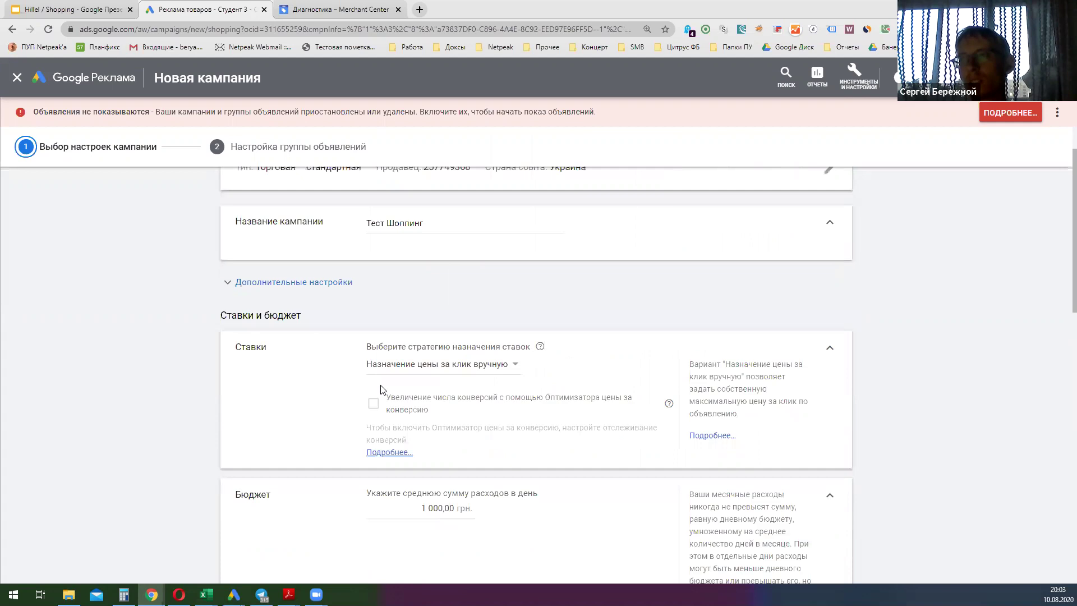
scroll(381, 387, down, 8)
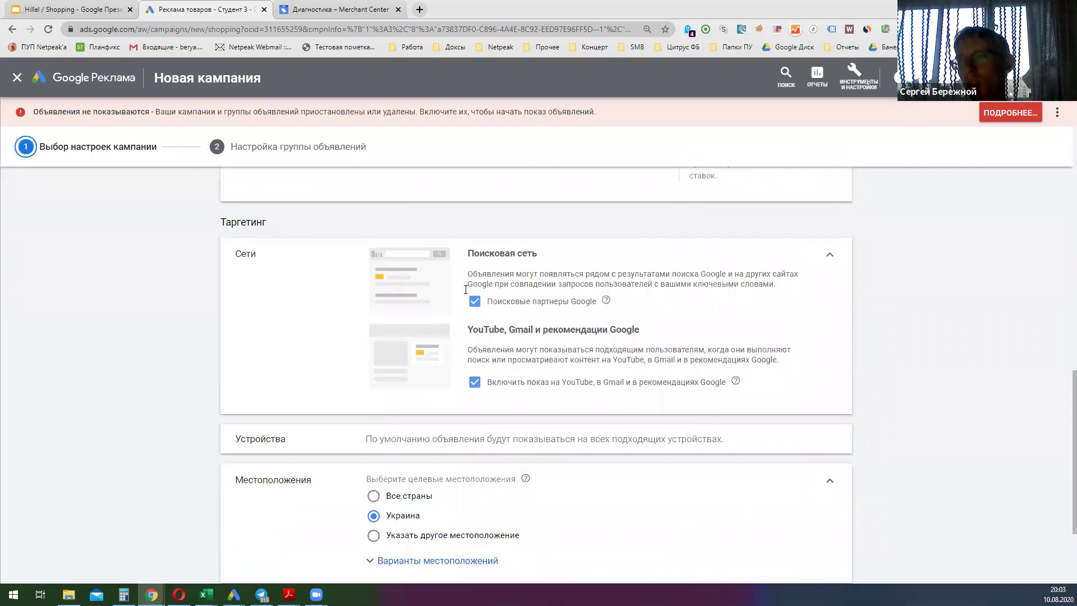
Step: Choose "Указать другое местоположение" for the campaign's locations and add the country Украина as a target
scroll(465, 290, down, 2)
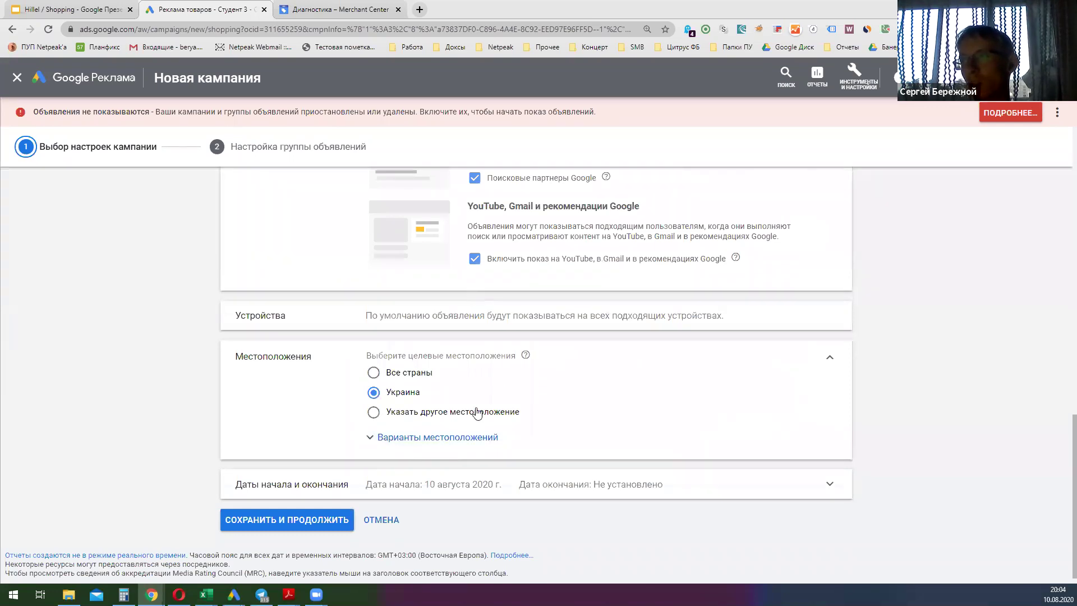
drag(500, 412, 494, 401)
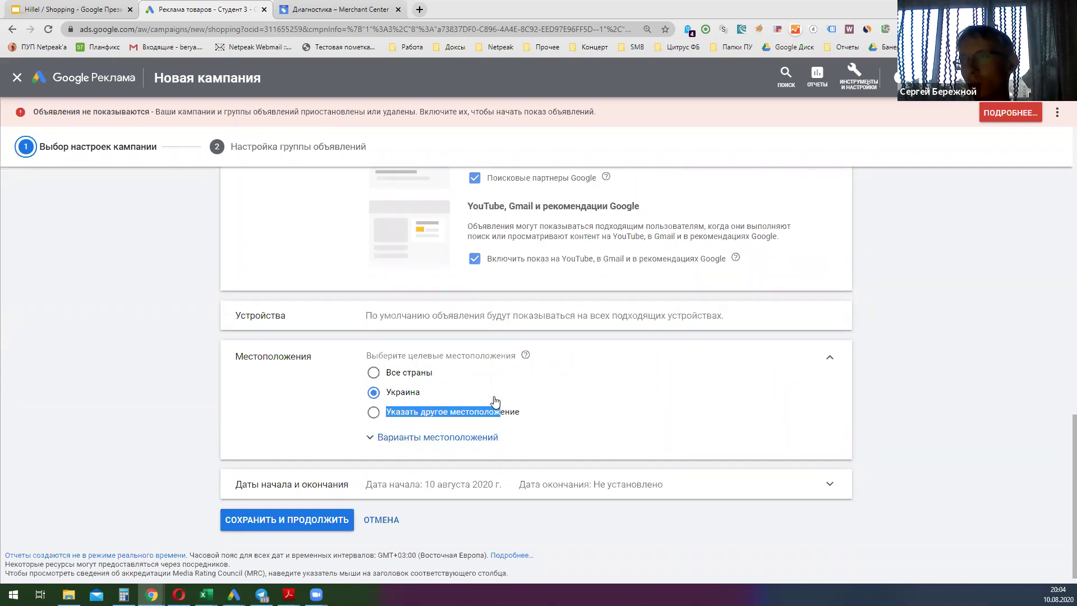
click(469, 416)
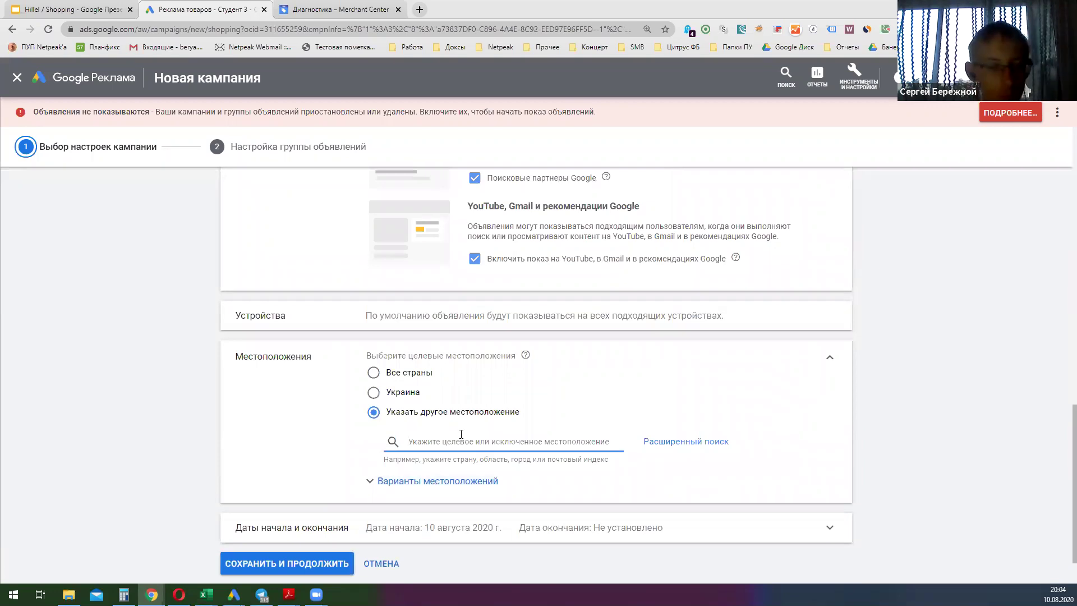
text(украина)
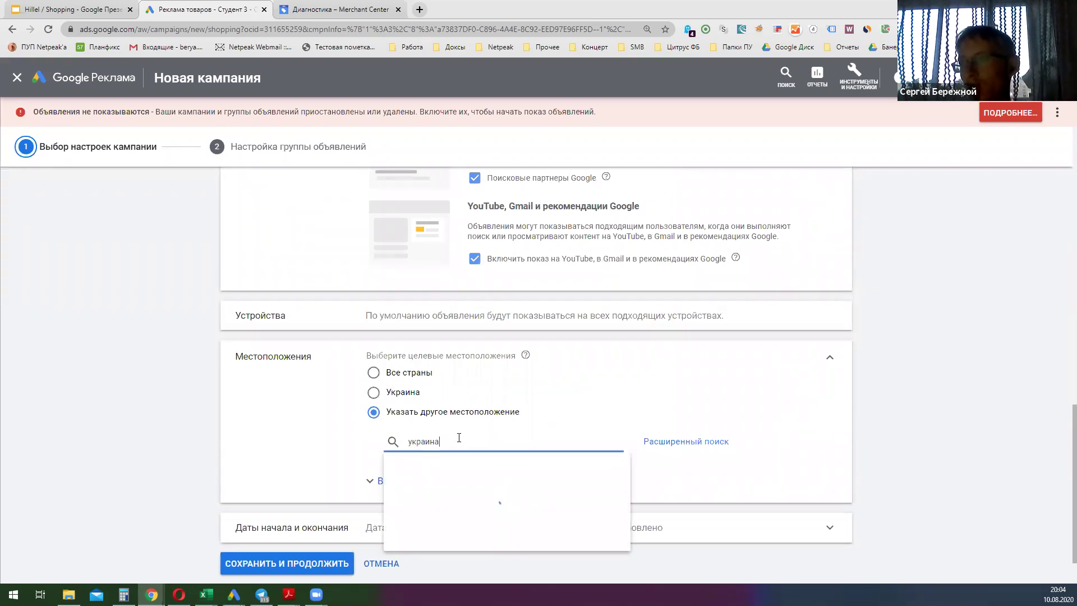
click(732, 244)
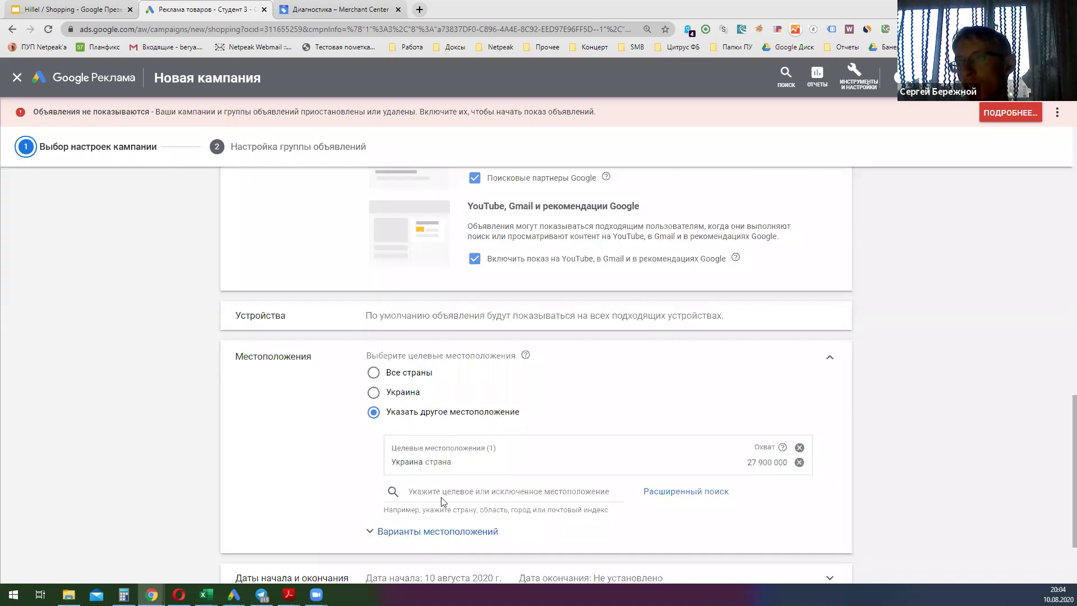
Step: Exclude the cities Донецк and Луганск from the targeted locations and save the campaign settings
text(до)
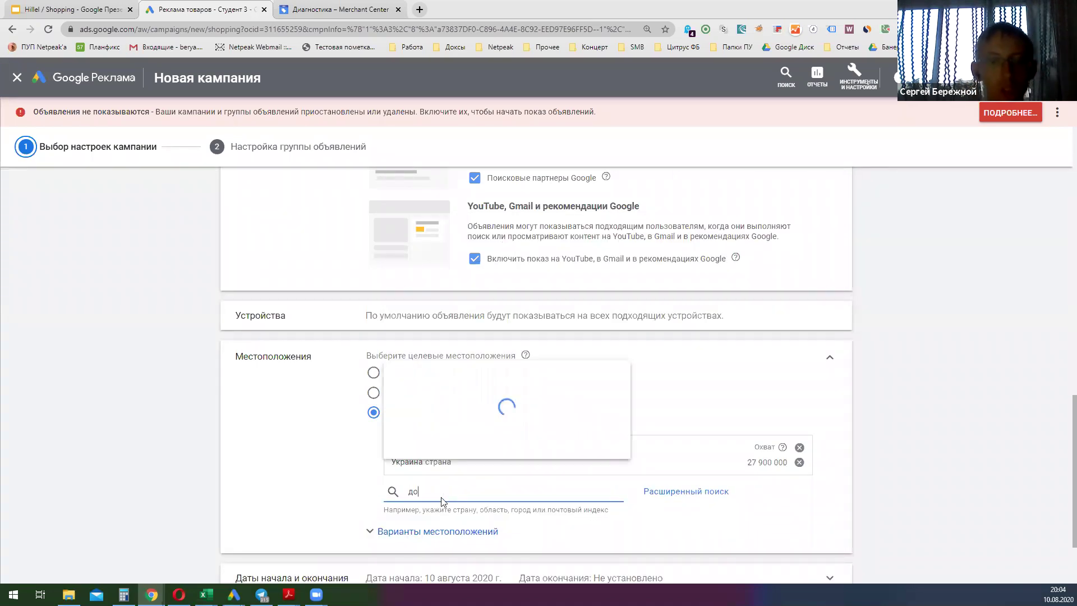
text(нецкл)
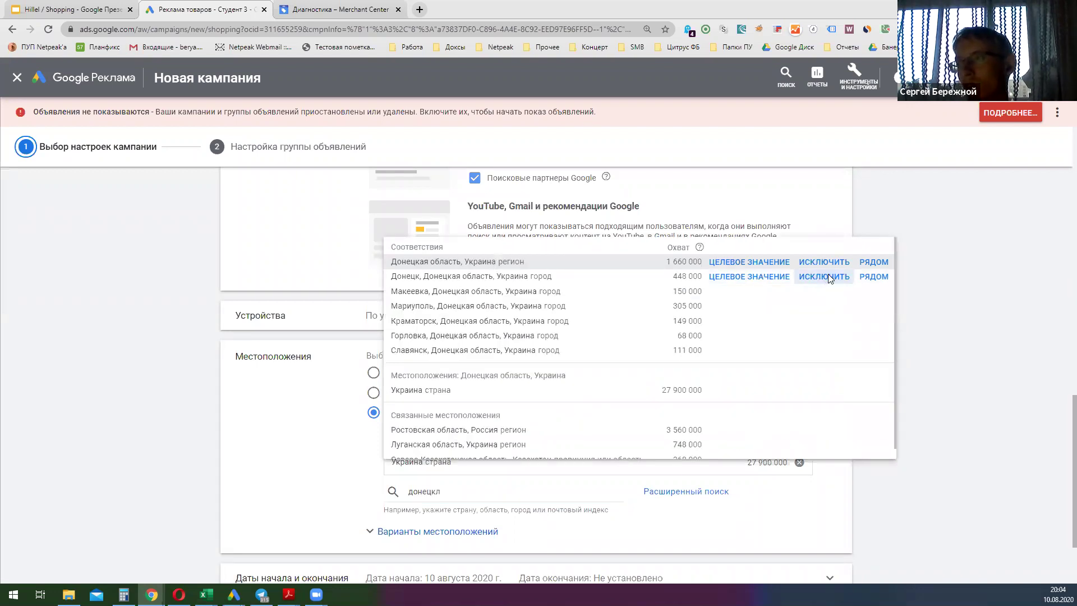
click(828, 276)
click(454, 542)
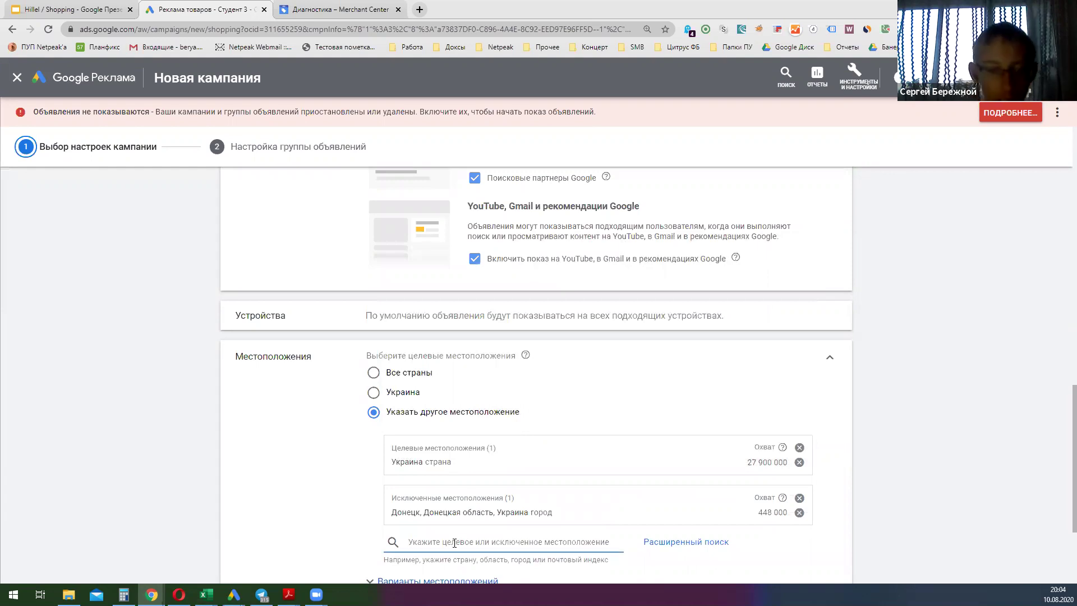
text(лц)
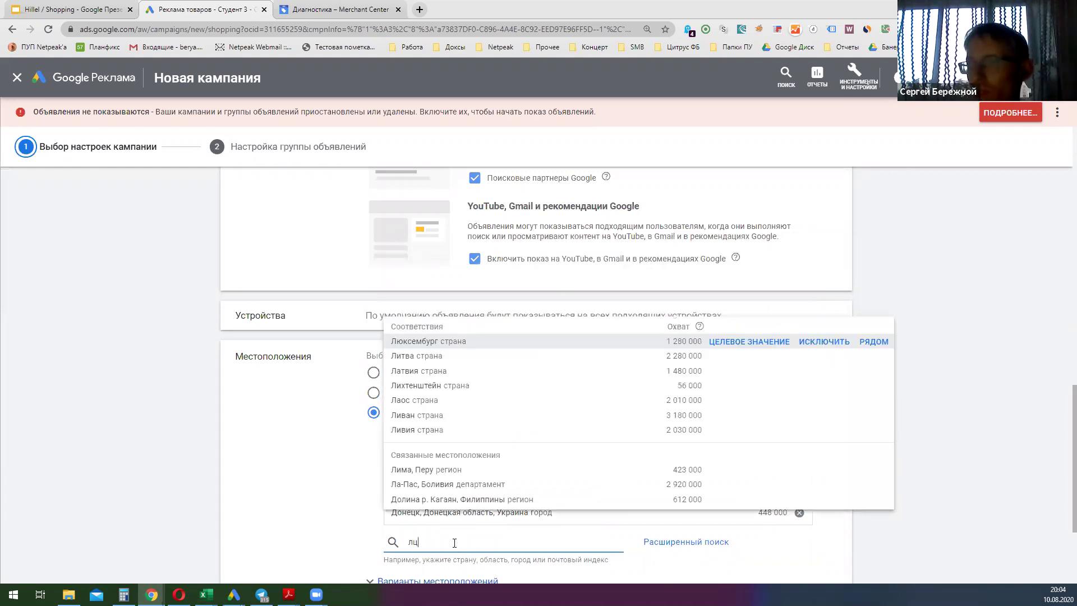
key(BackSpace)
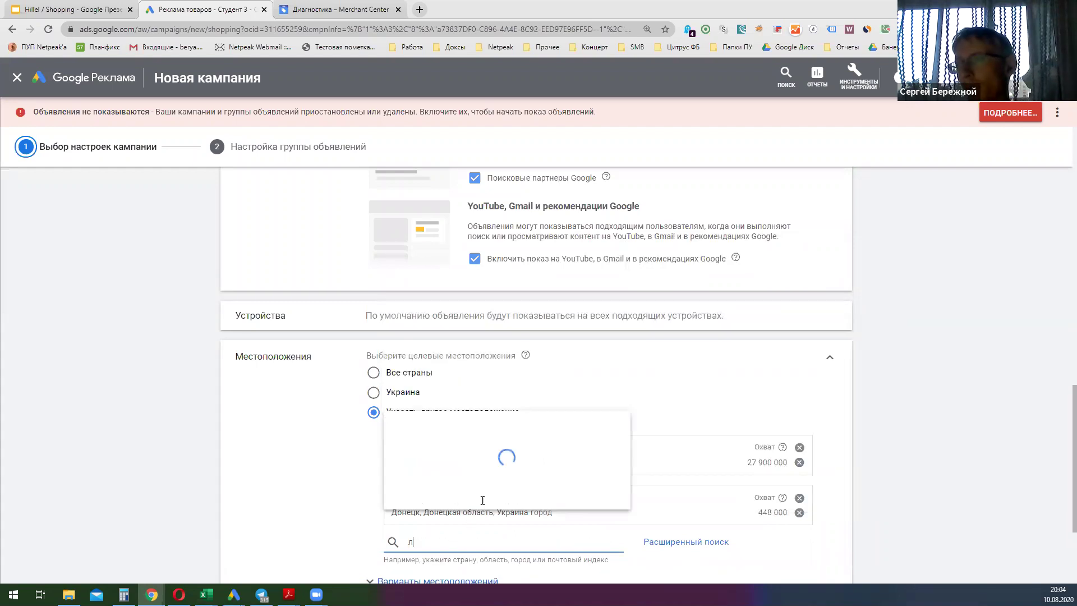
text(уганск)
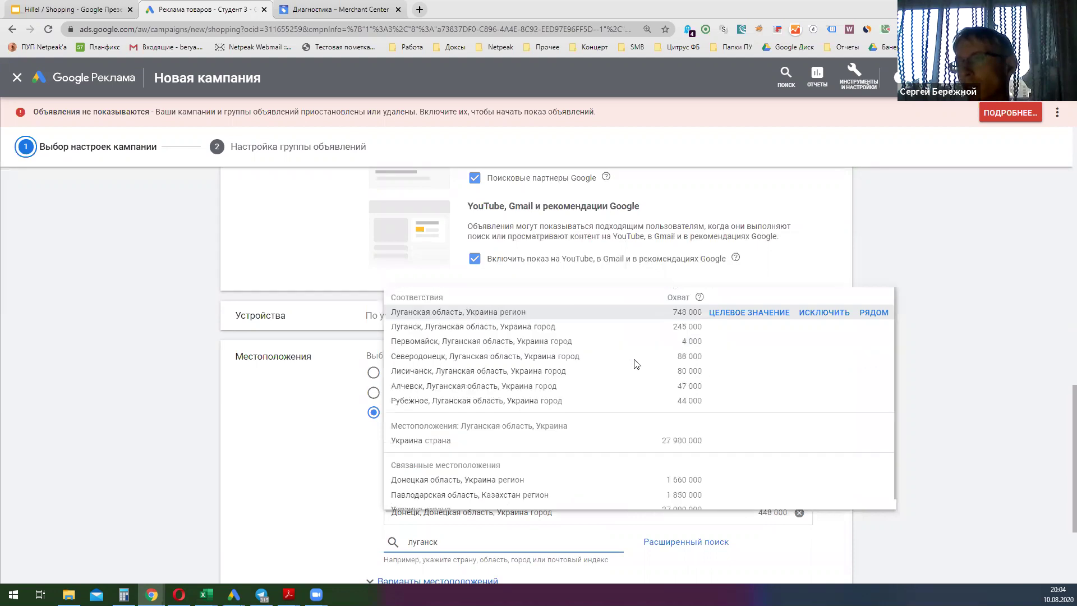
click(804, 339)
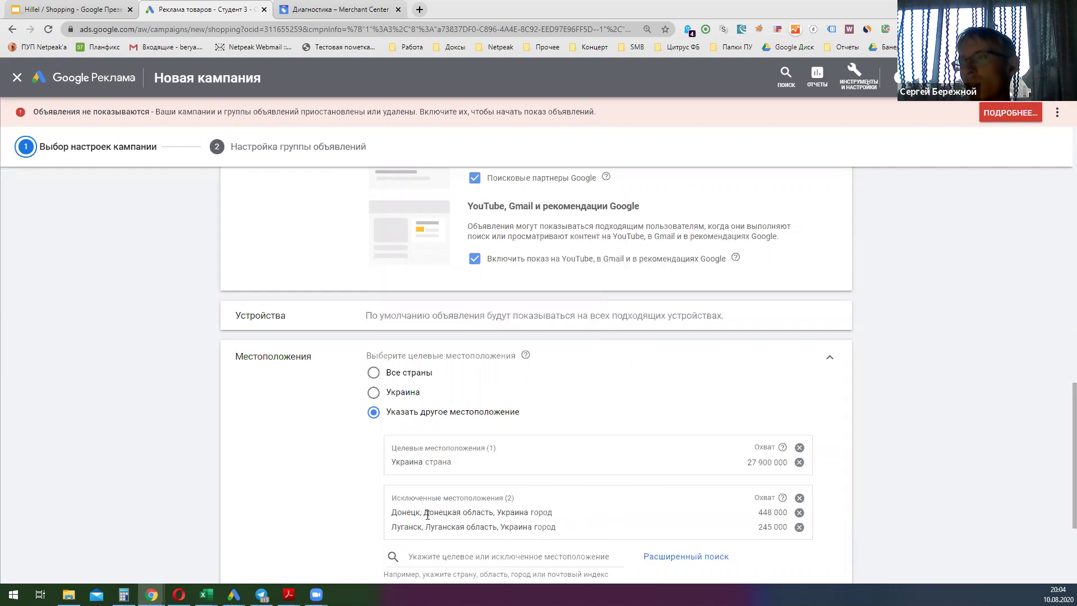
scroll(430, 517, down, 3)
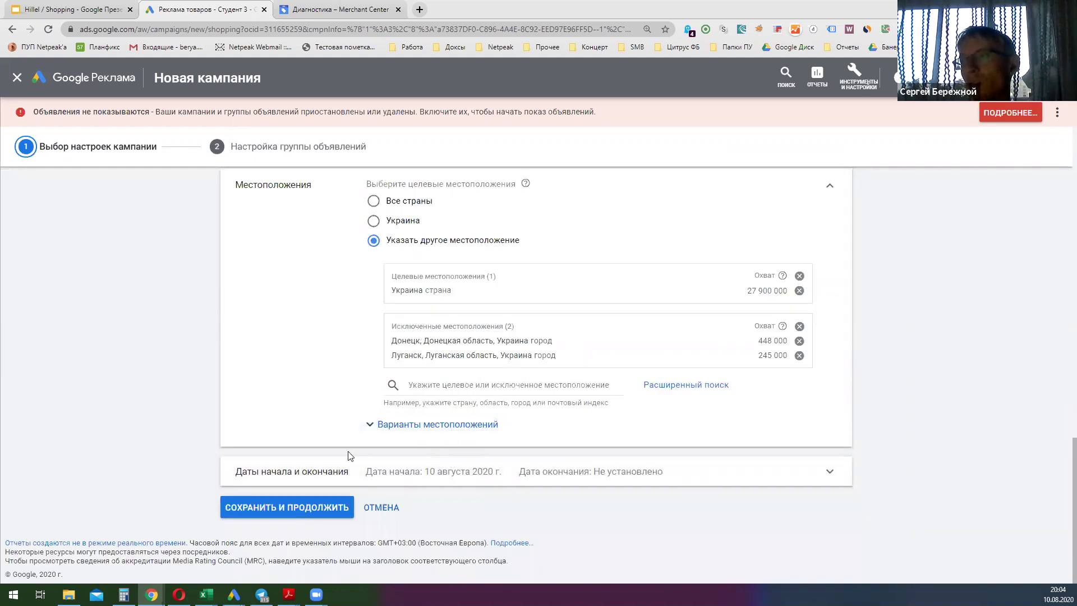
click(314, 512)
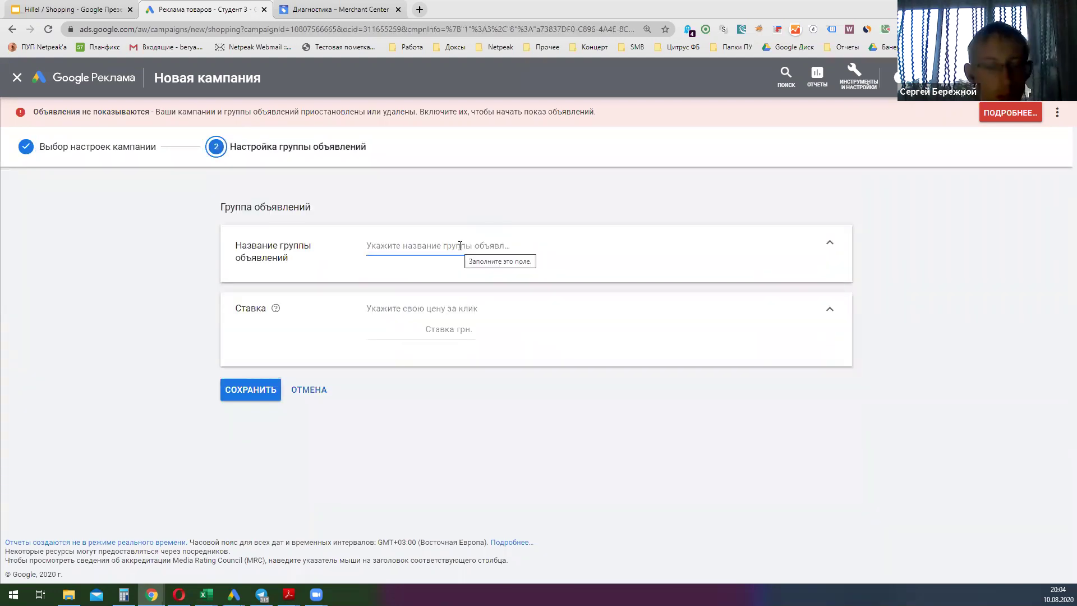
Step: Name the ad group "Тест", set its cost-per-click bid to 2 грн., and save it
text(Тест)
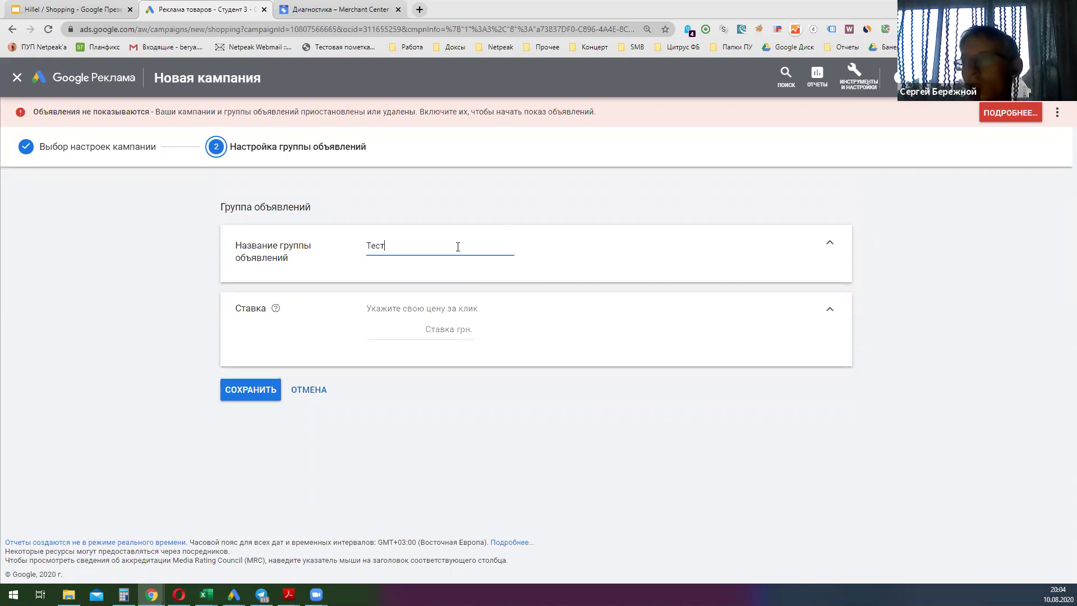
click(420, 324)
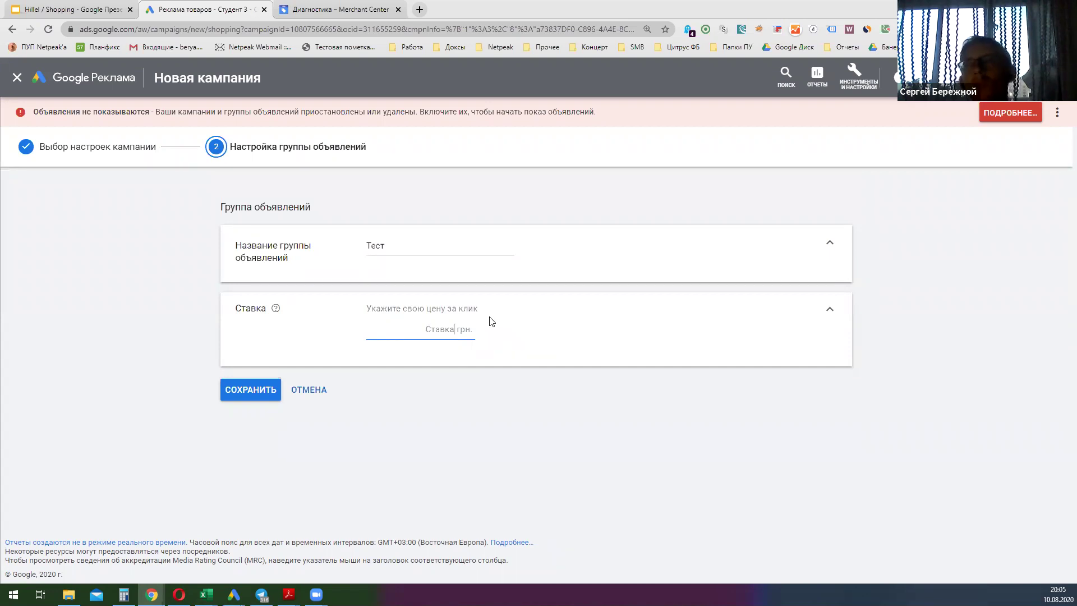
text(2)
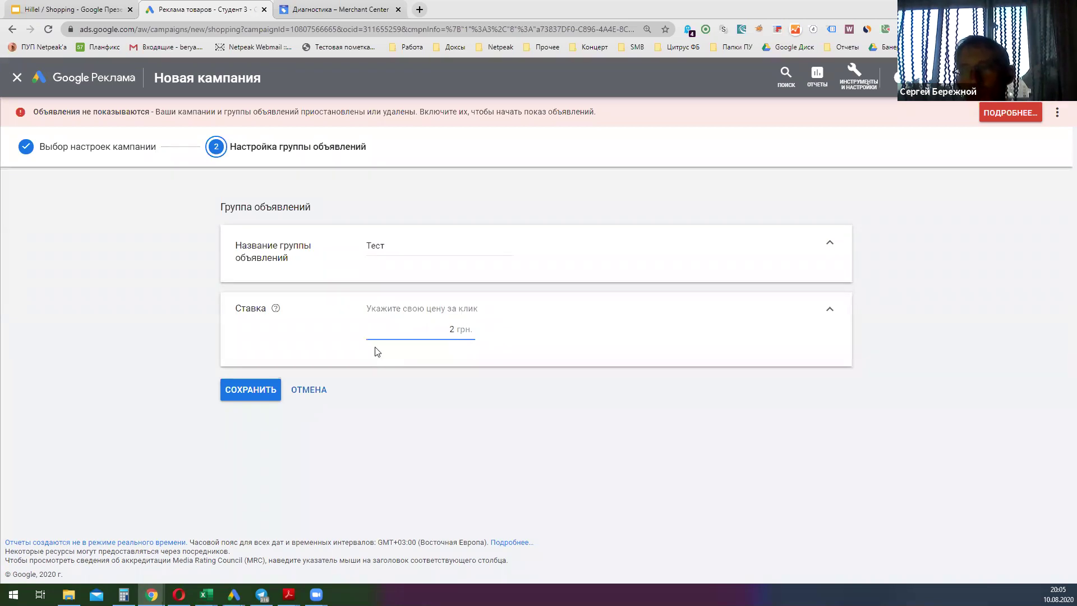
double_click(453, 330)
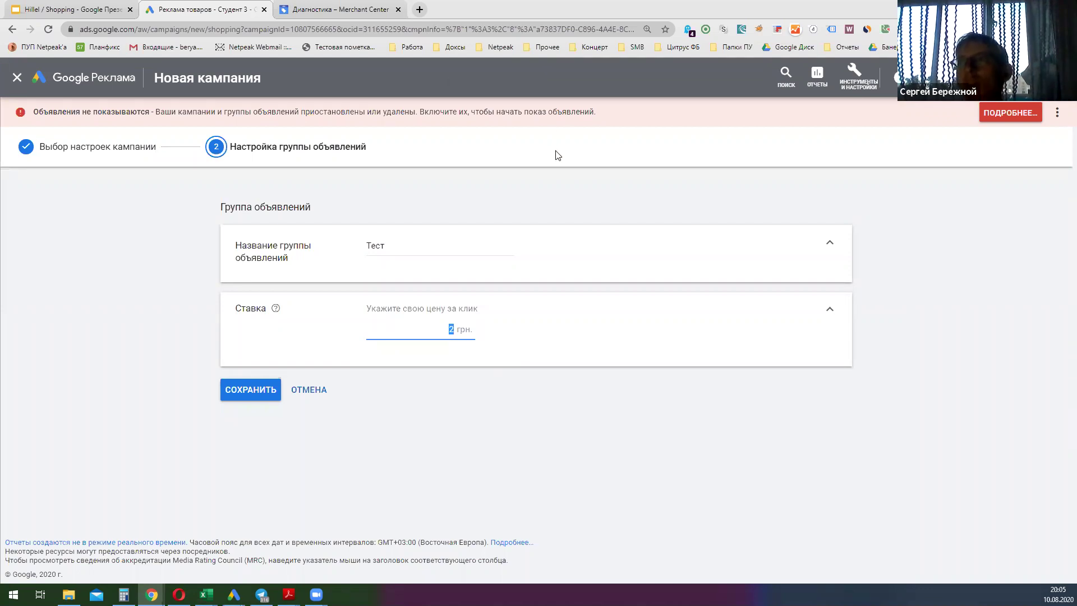
click(447, 328)
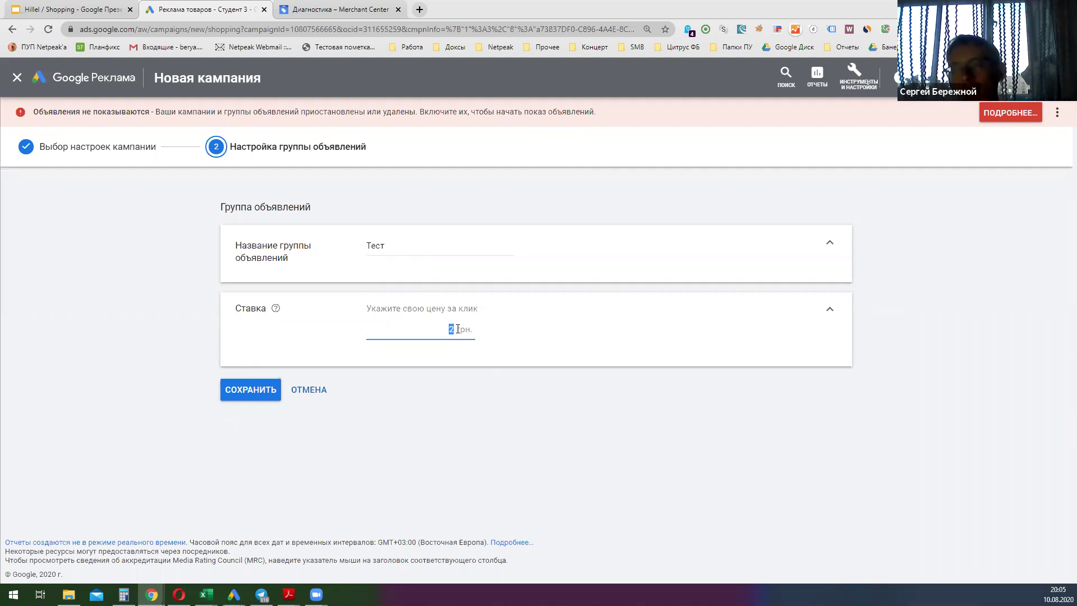
click(240, 397)
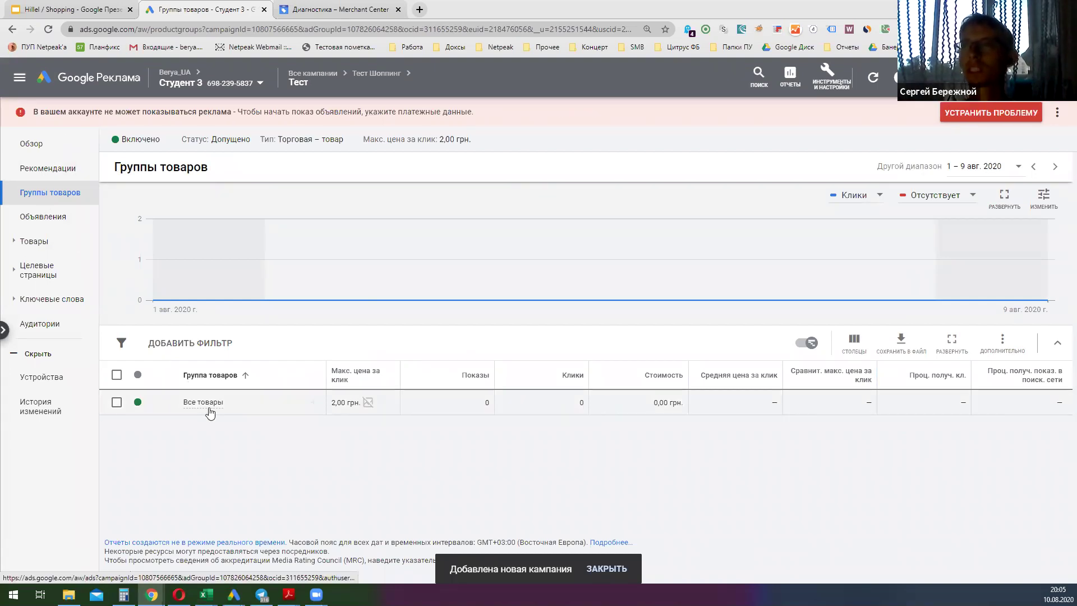
Step: Open the subdivision of the "Все товары" product group, examine its split parameters including the "Метка продавца" options, and cancel it
mouse_move(207, 408)
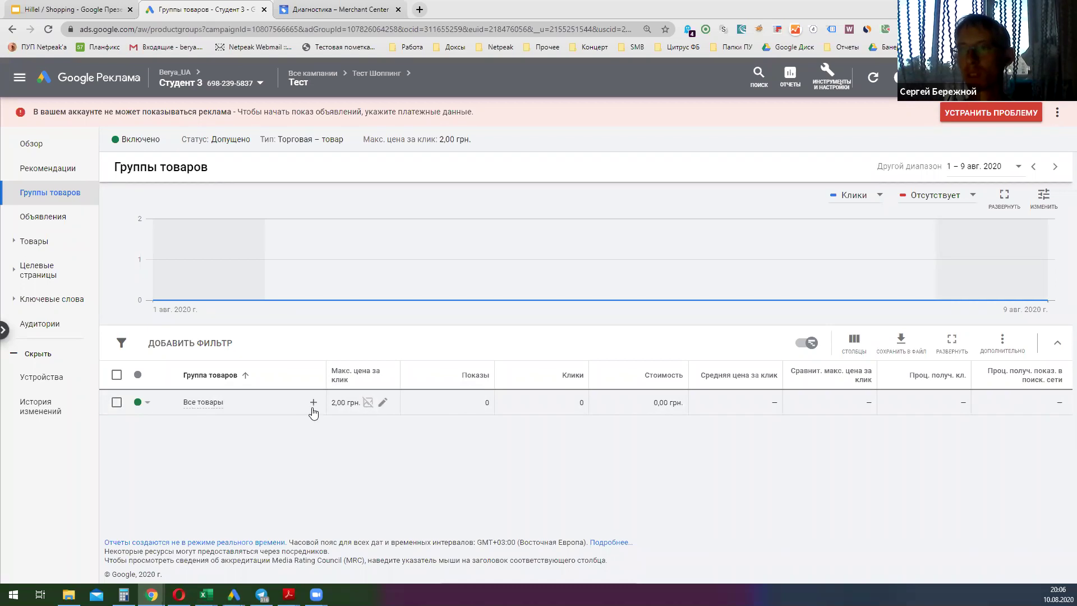
click(314, 403)
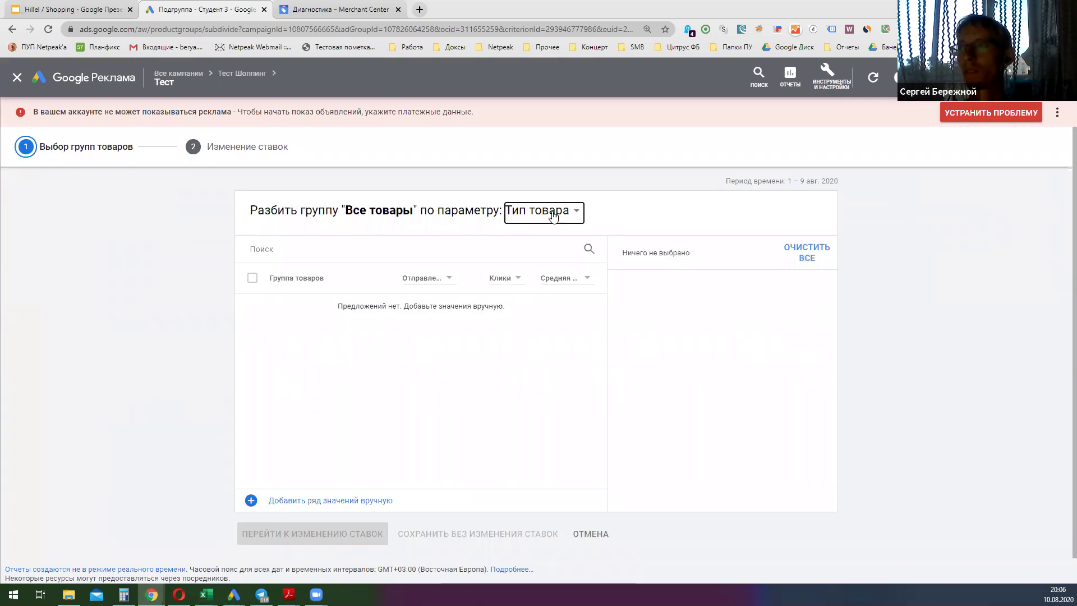
click(552, 216)
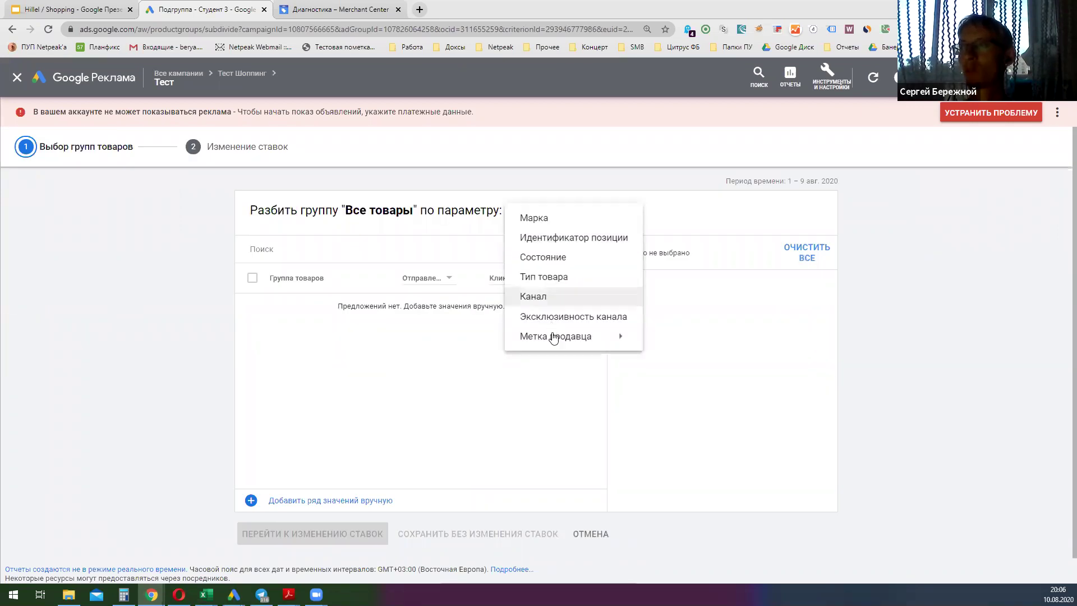
mouse_move(553, 338)
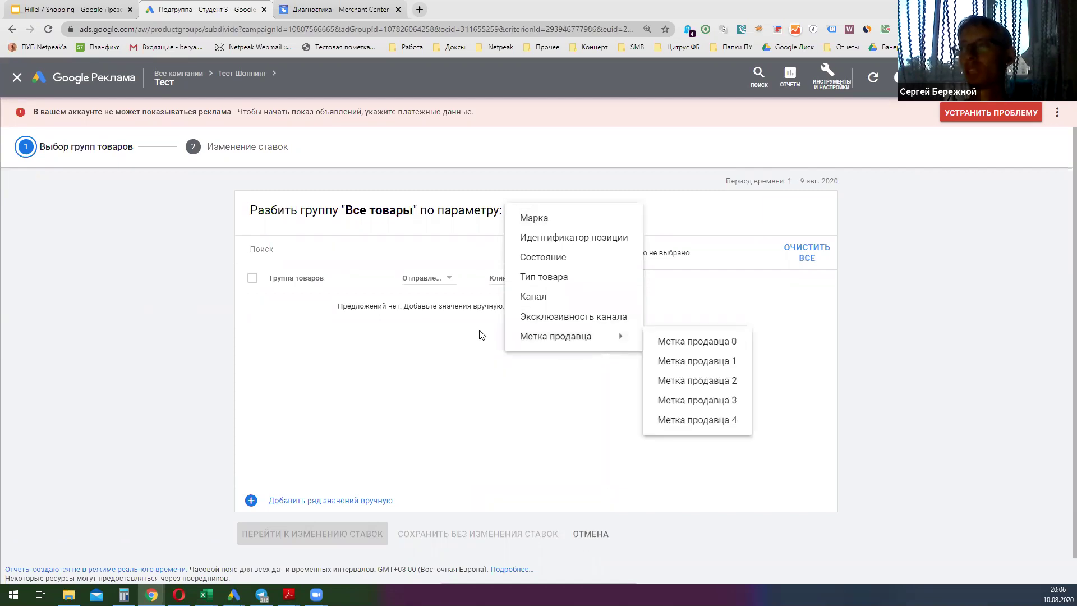
click(539, 276)
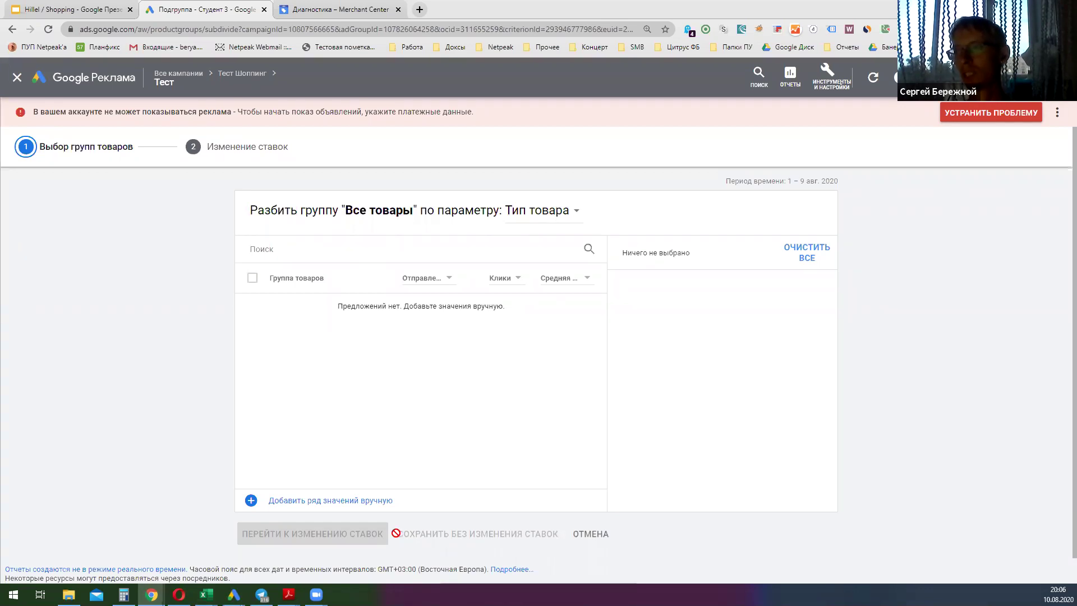
click(570, 540)
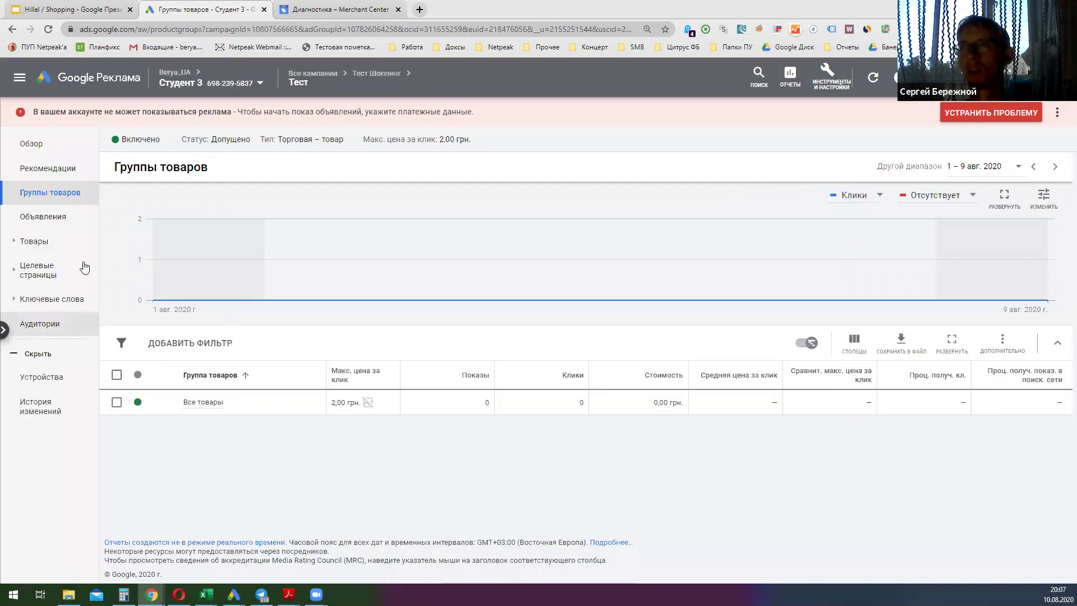
Step: Create an ad group named "Телефоны" in the "Тест Шоппинг" campaign with a bid of 5 грн. and save it
click(381, 79)
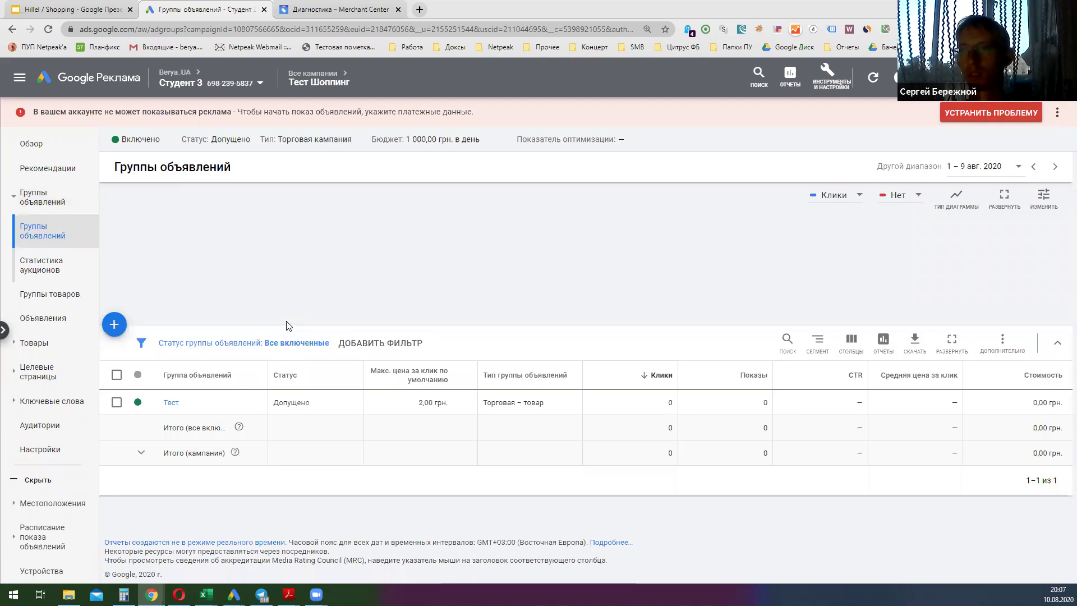
click(115, 330)
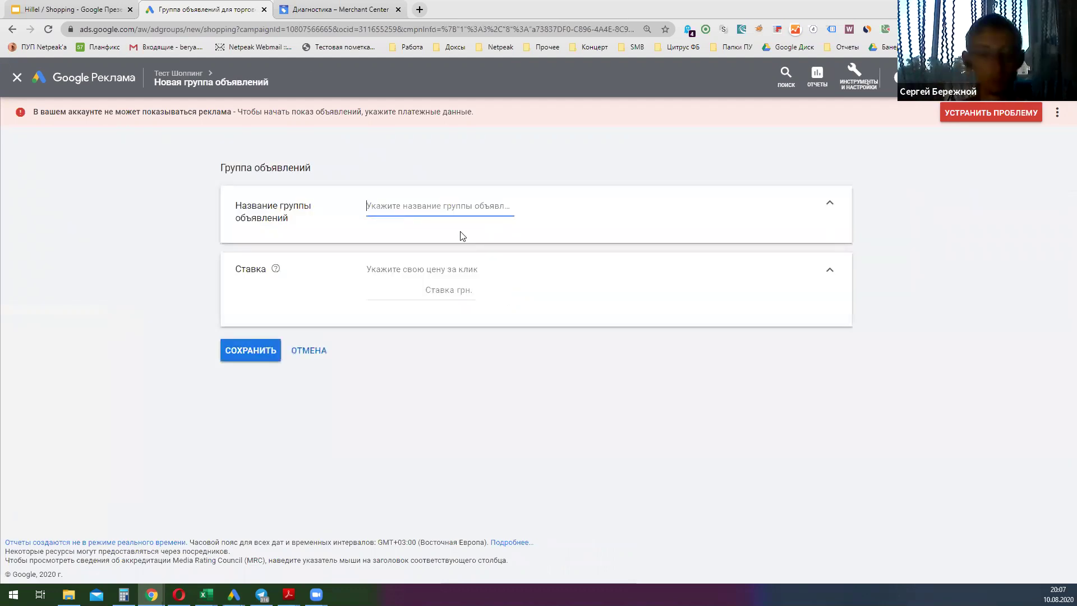
text(Телефоны)
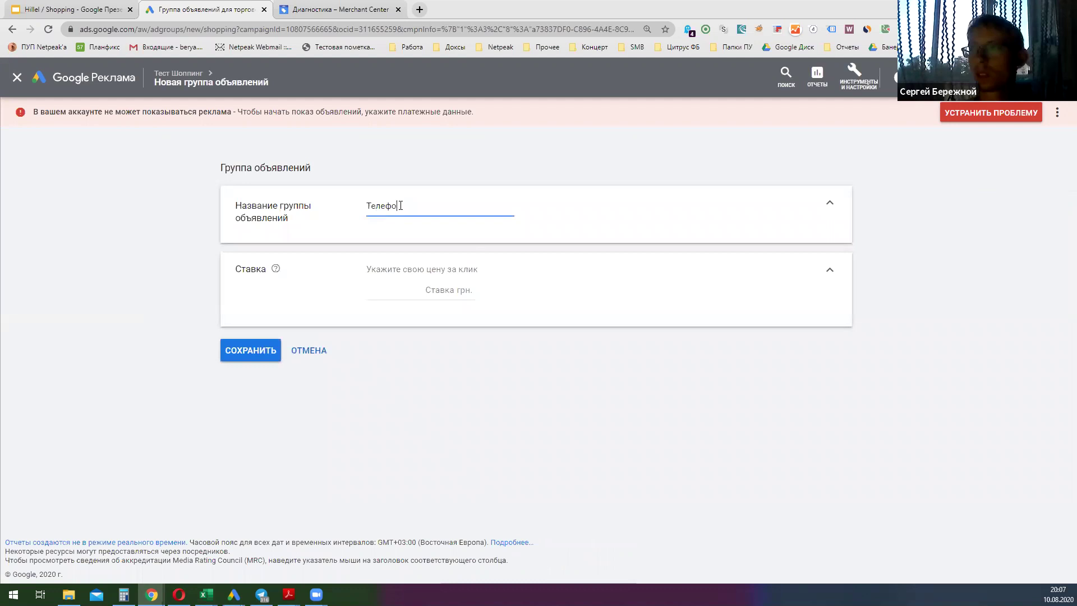
click(407, 279)
text(5)
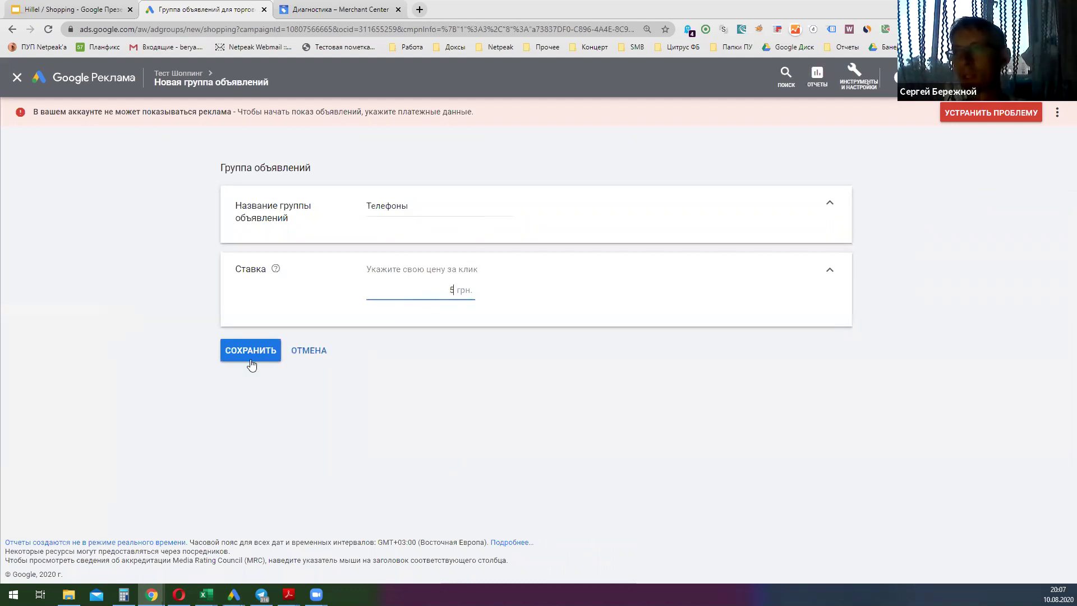
click(249, 354)
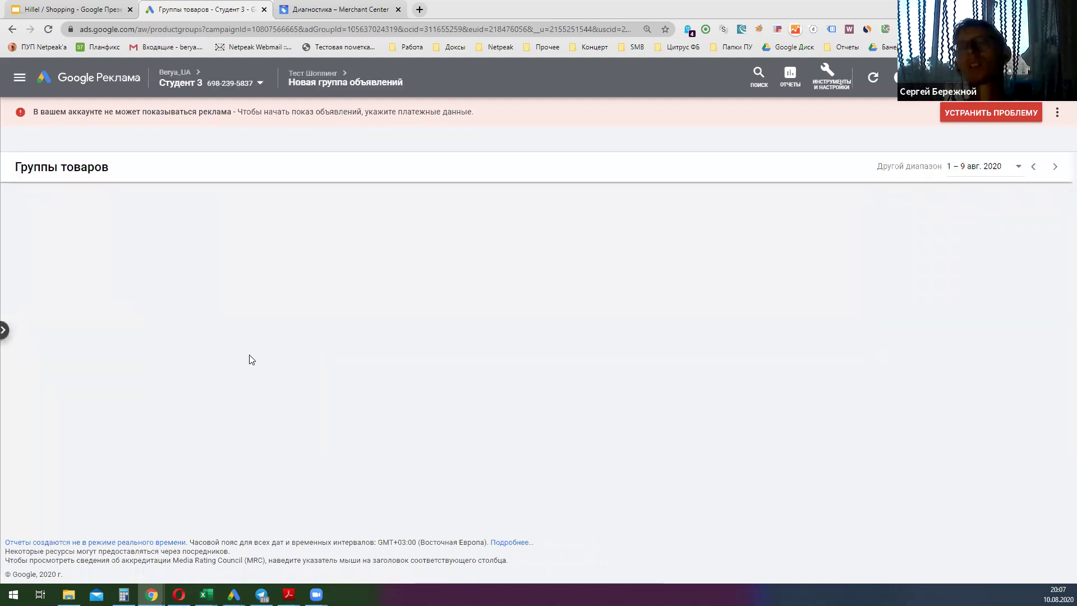
Step: Review the subdivision page for "Все товары" in the "Телефоны" ad group without saving, and exclude that product group
click(4, 331)
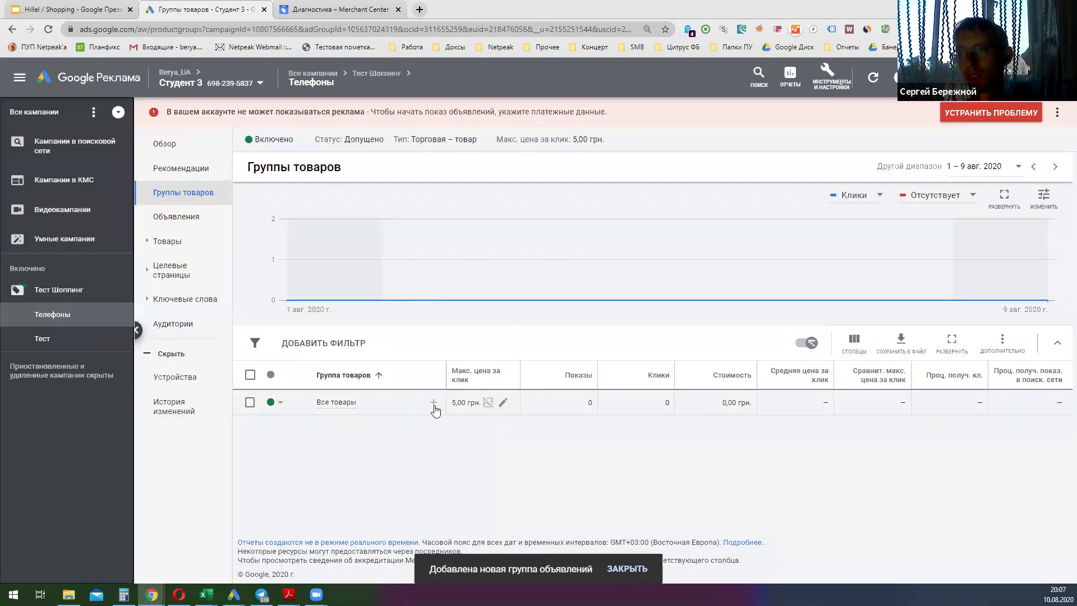
click(434, 404)
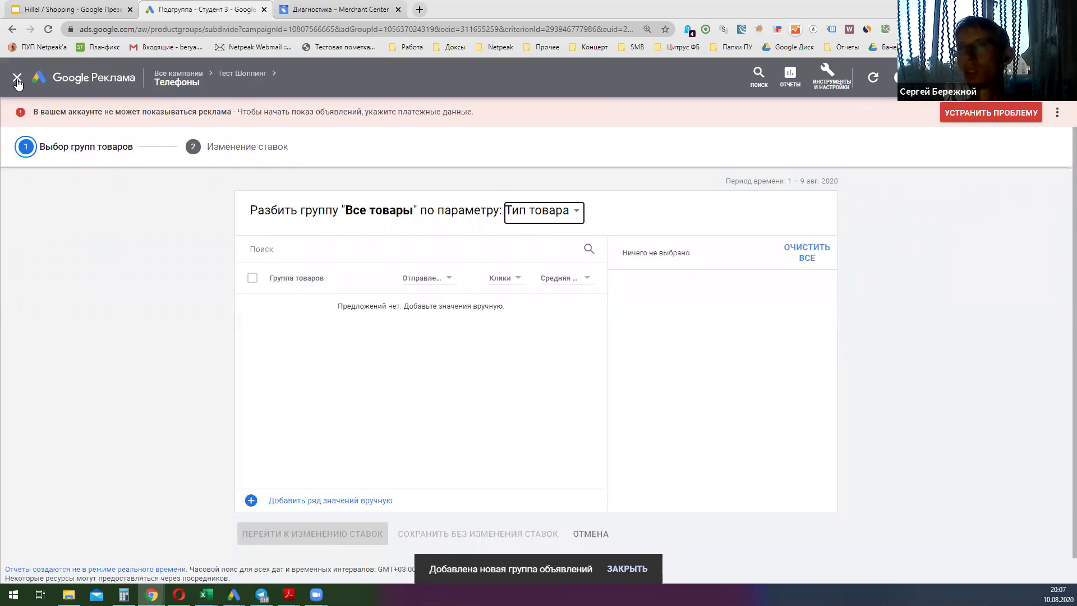
click(587, 535)
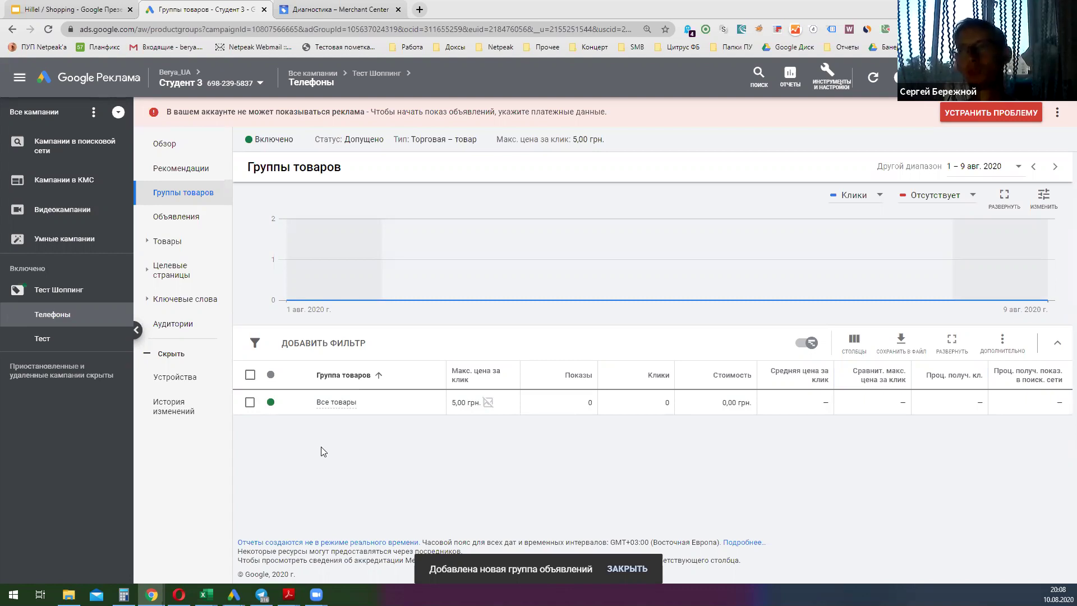
click(280, 405)
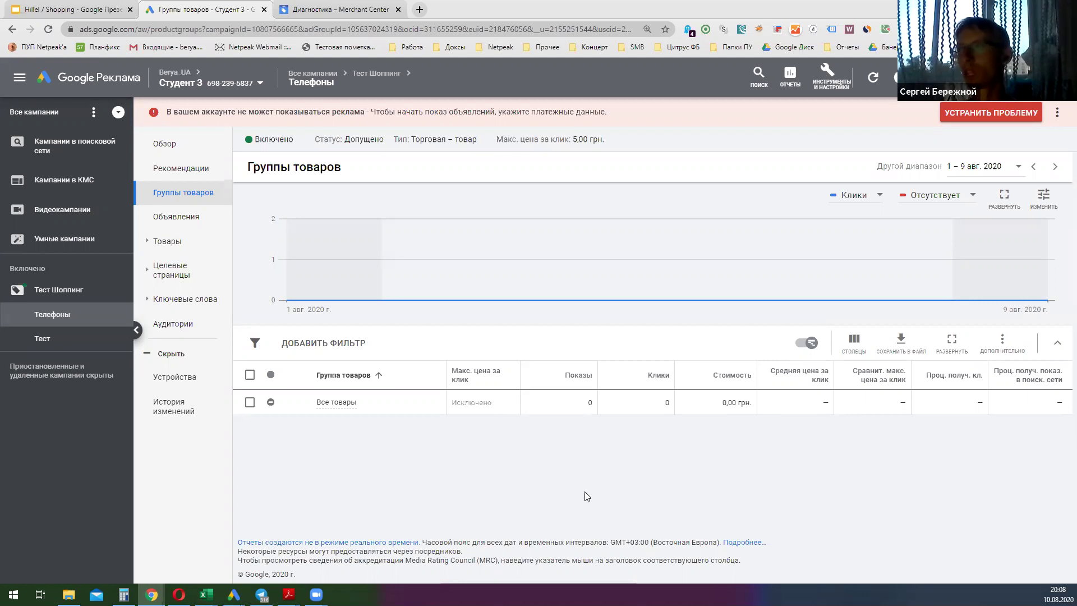
Step: Start a new website conversion action and set its category to "Покупка"
click(819, 95)
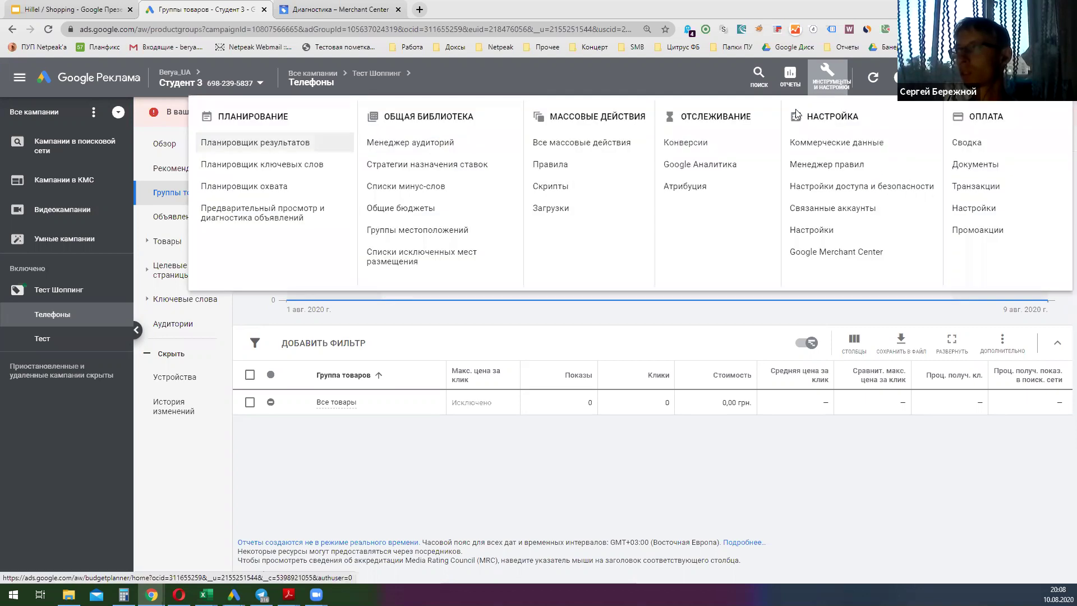
click(715, 152)
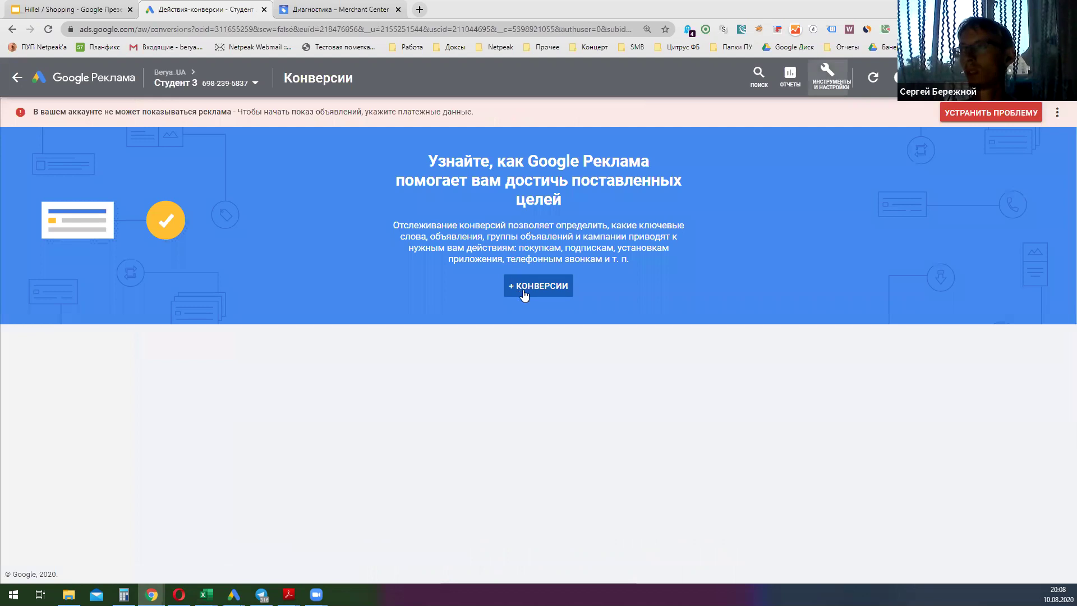
click(524, 293)
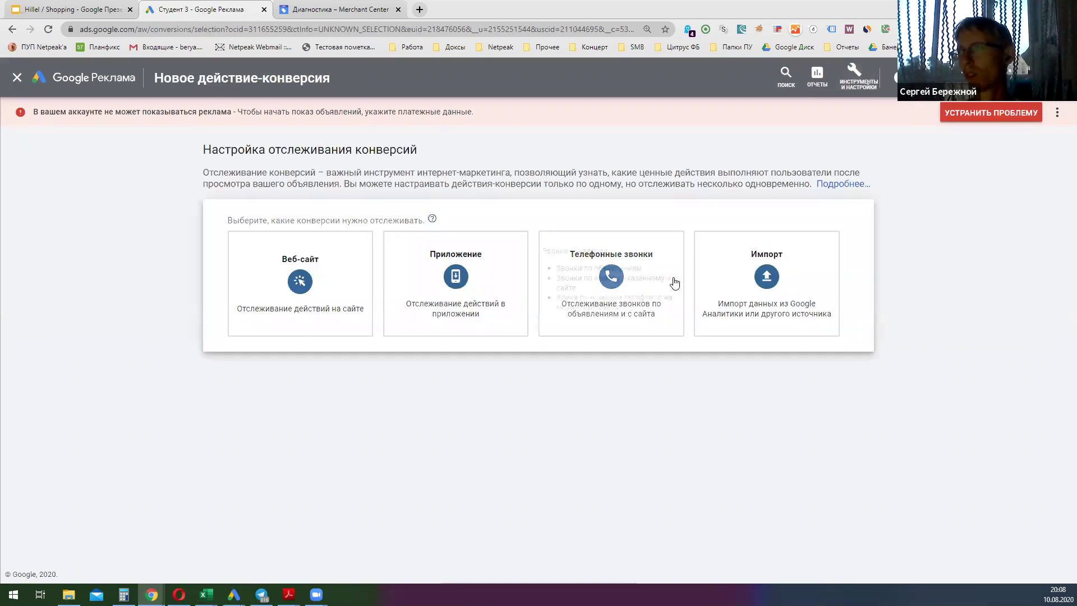
click(325, 289)
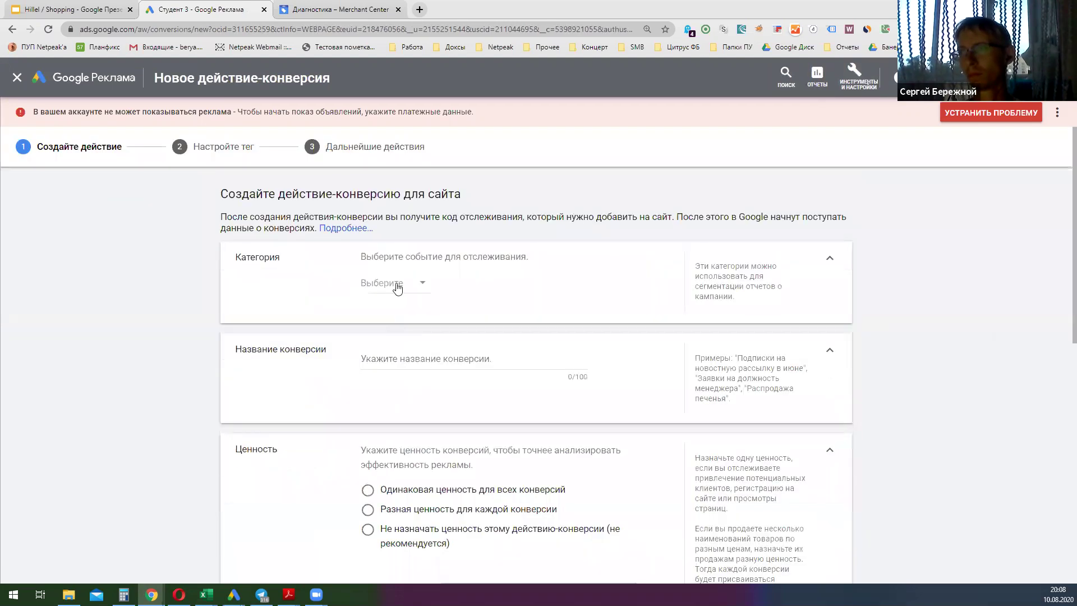
click(397, 287)
click(398, 314)
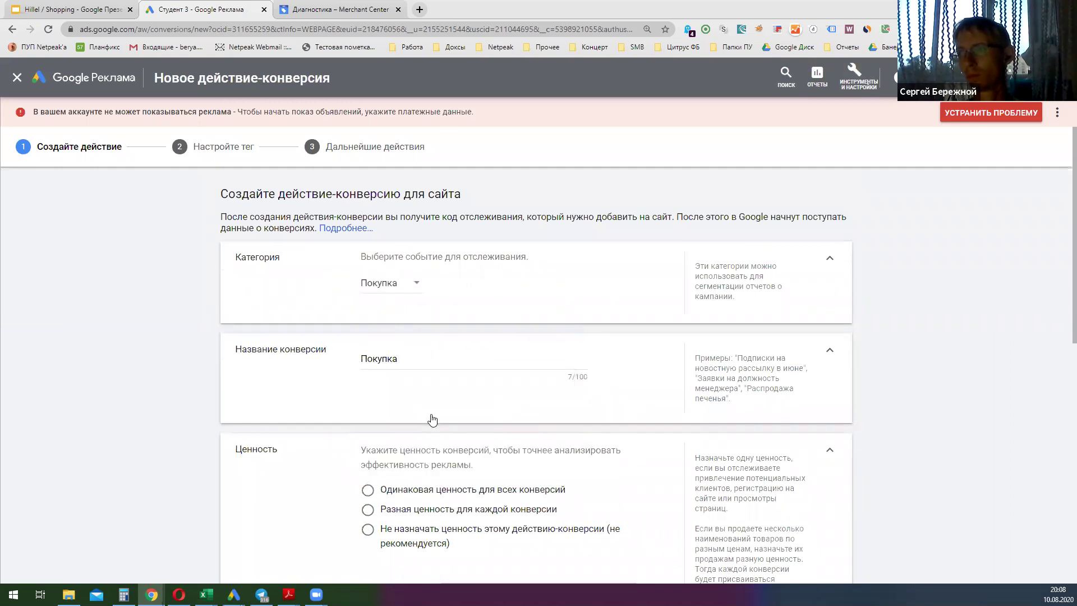
Step: Set the conversion's attribution model to "С учетом позиции" and create the conversion action
scroll(533, 371, down, 2)
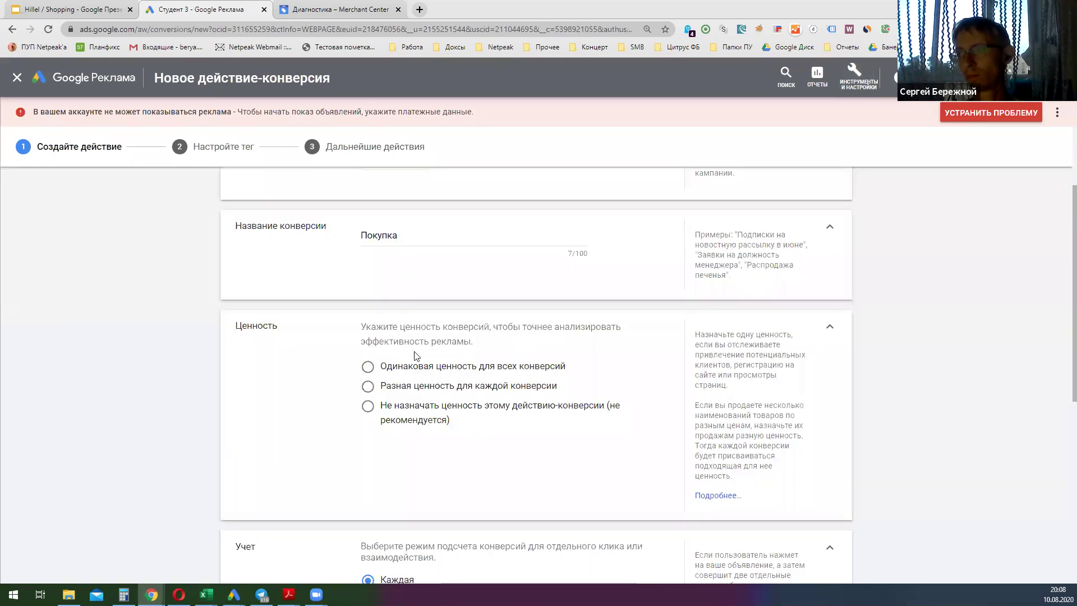
scroll(415, 351, down, 5)
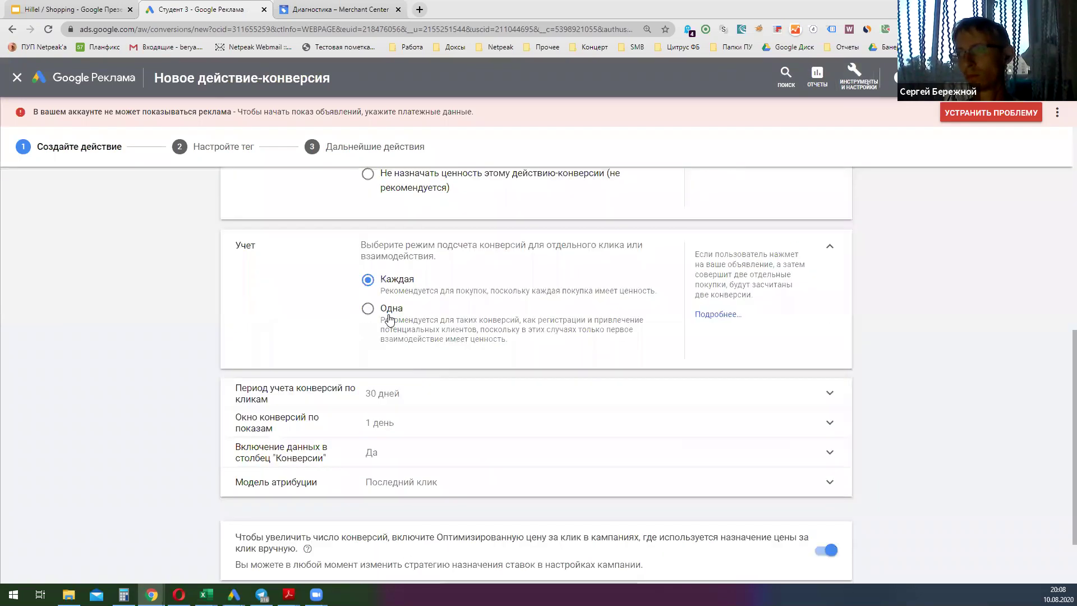
click(416, 486)
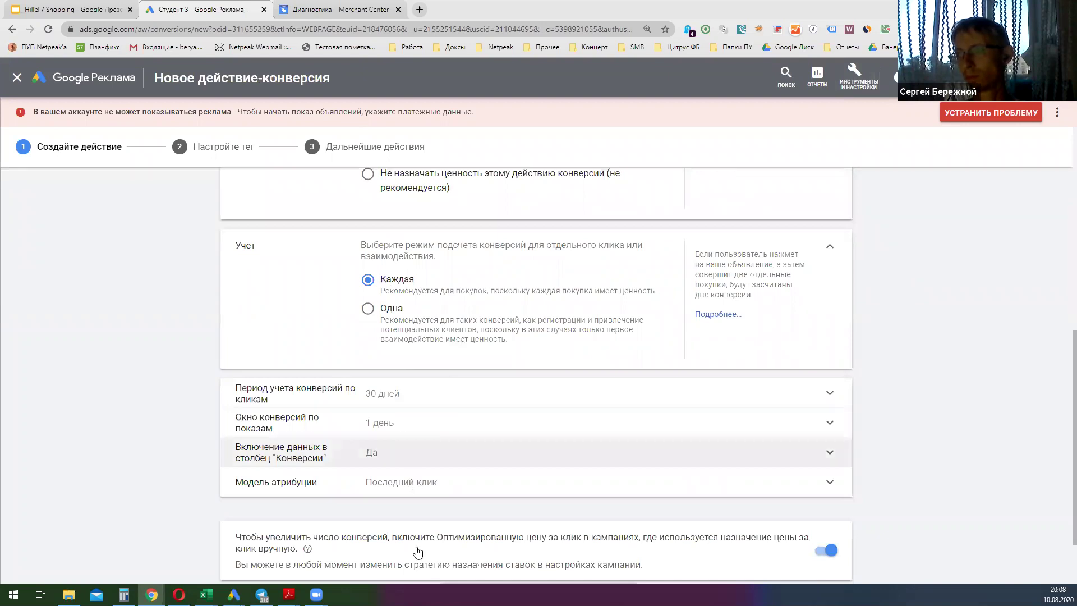
click(452, 540)
click(517, 395)
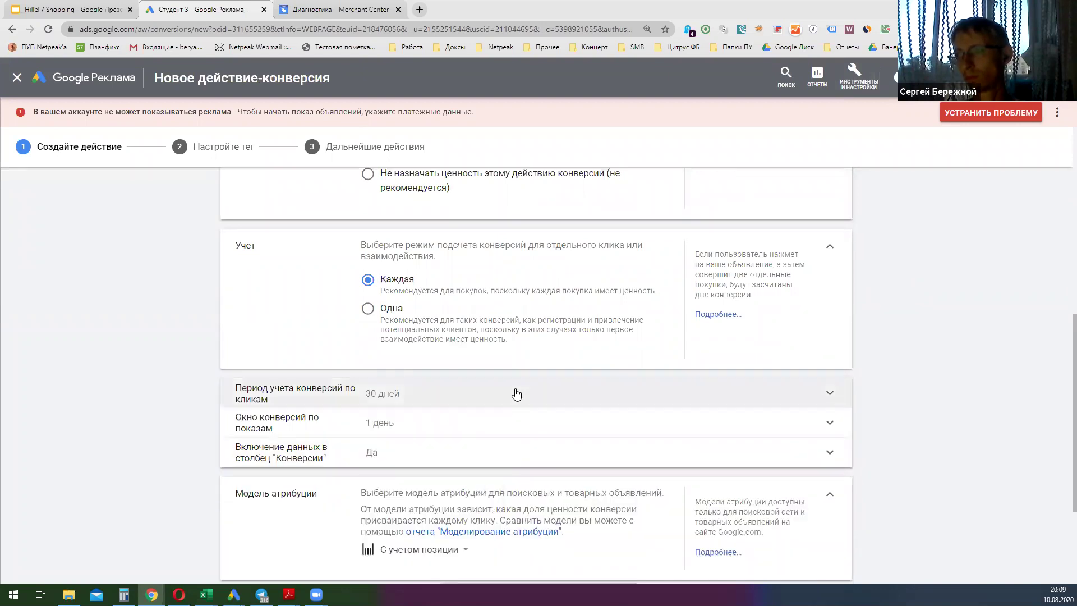
scroll(290, 538, down, 3)
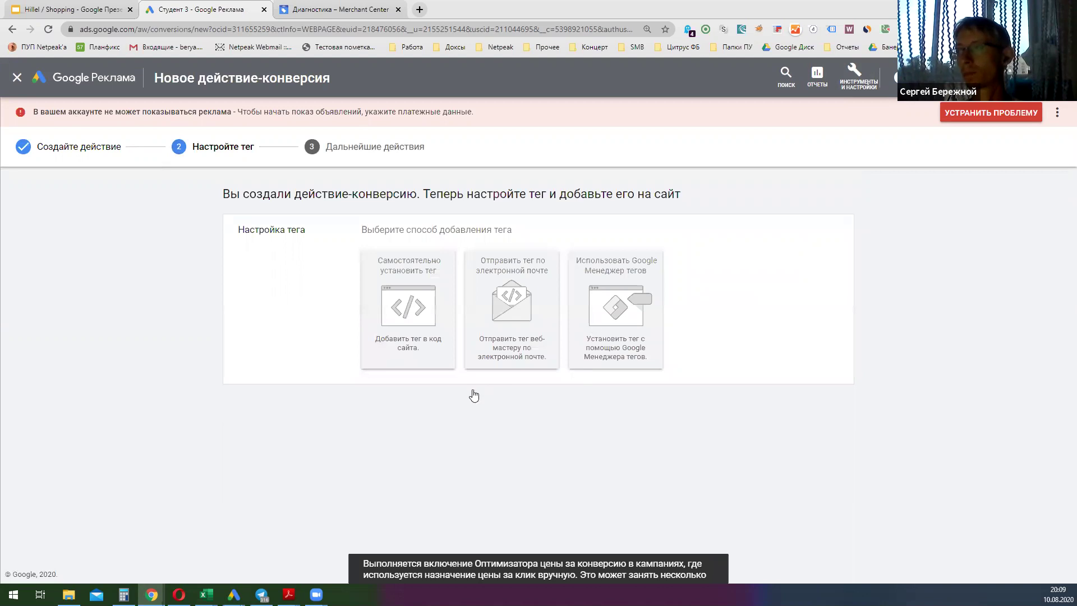
Step: Choose Google Менеджер тегов as the conversion tag's installation method, finish the setup, and return to the campaigns overview
click(257, 494)
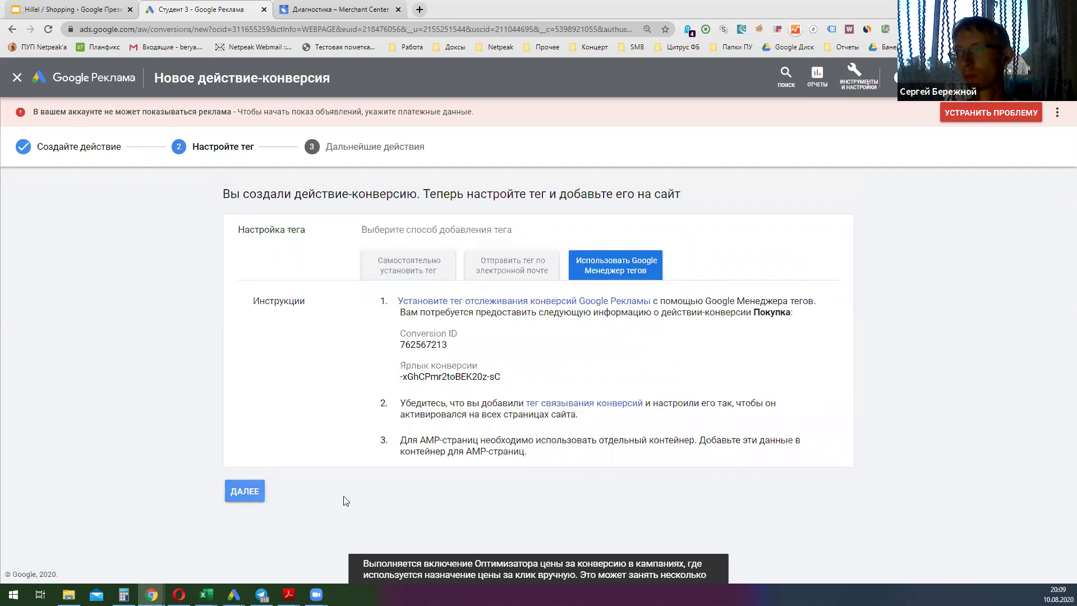
click(235, 378)
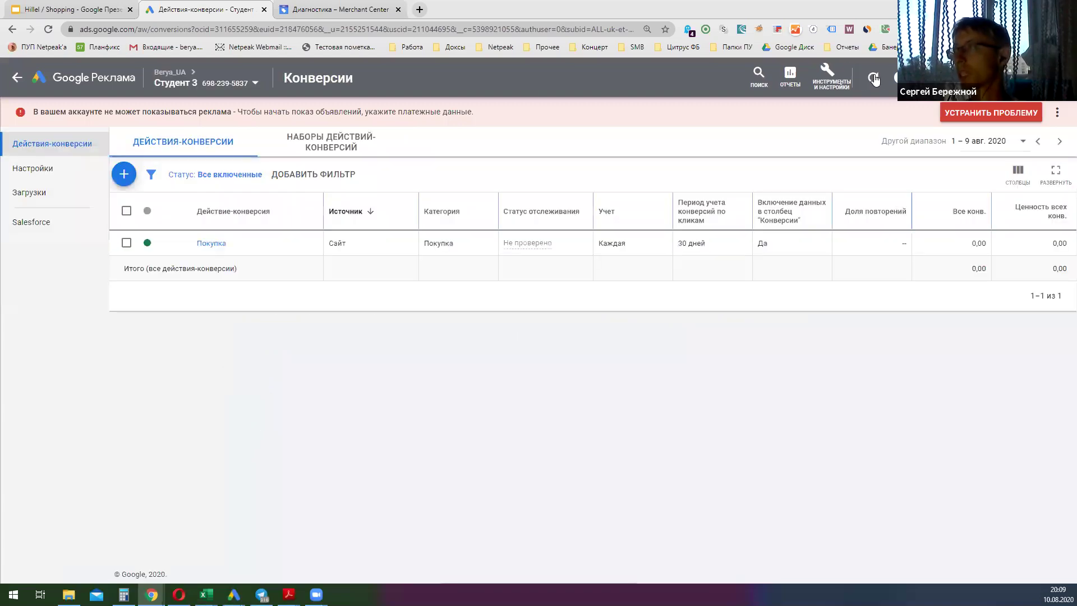
click(17, 78)
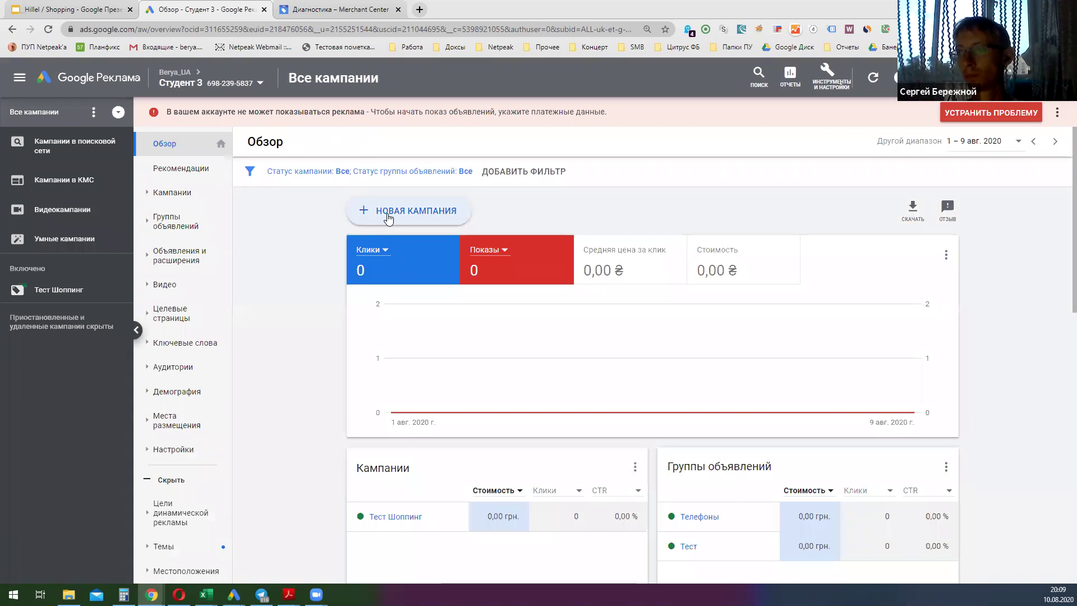
Step: Start a new campaign with the goal "Продажи" and the campaign type "Торговая"
click(388, 216)
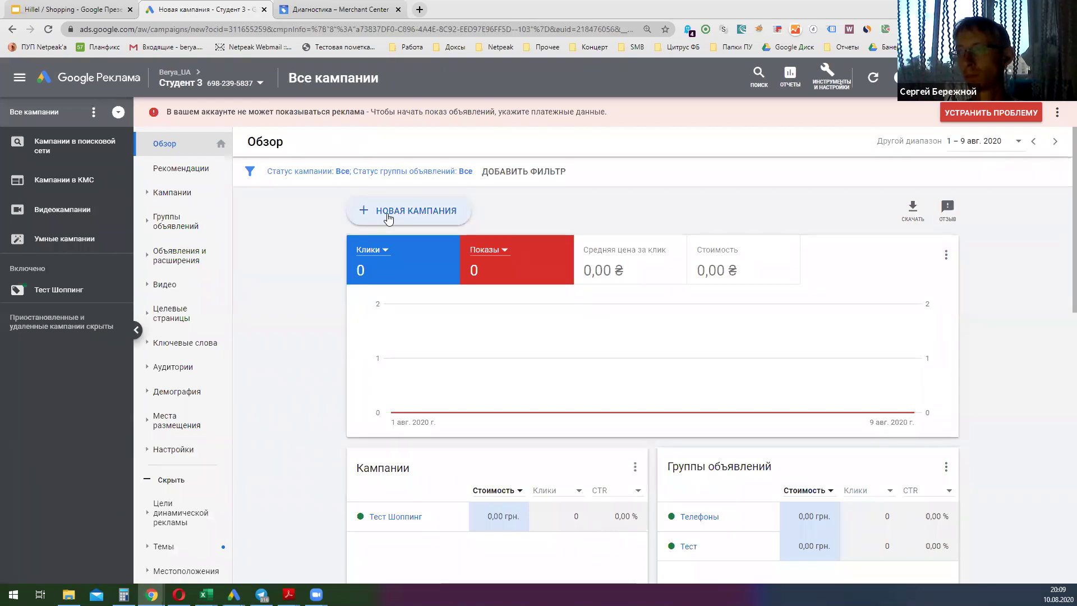
click(324, 258)
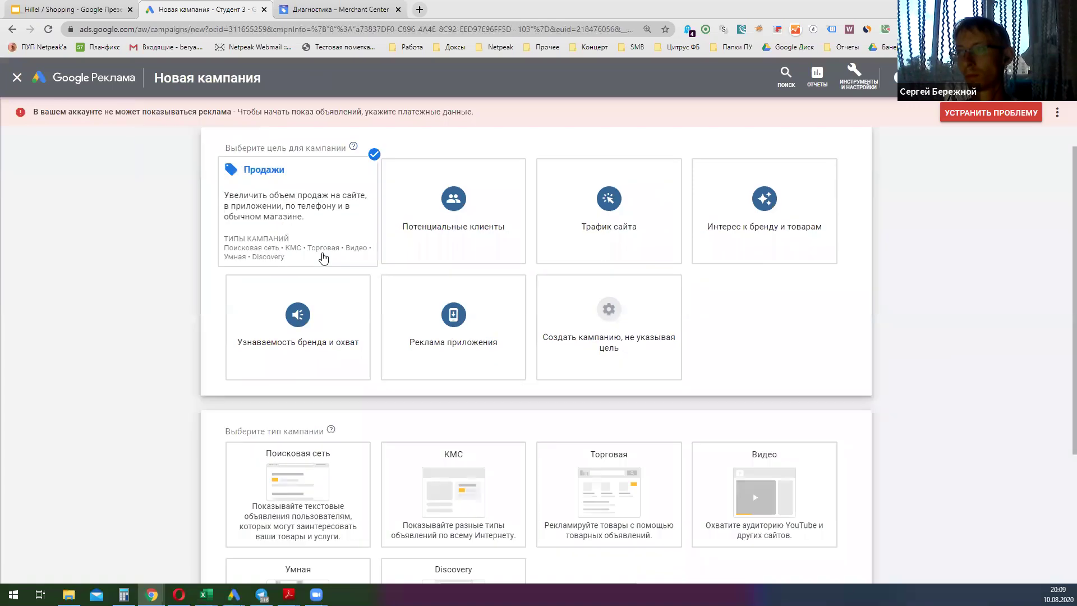
click(602, 372)
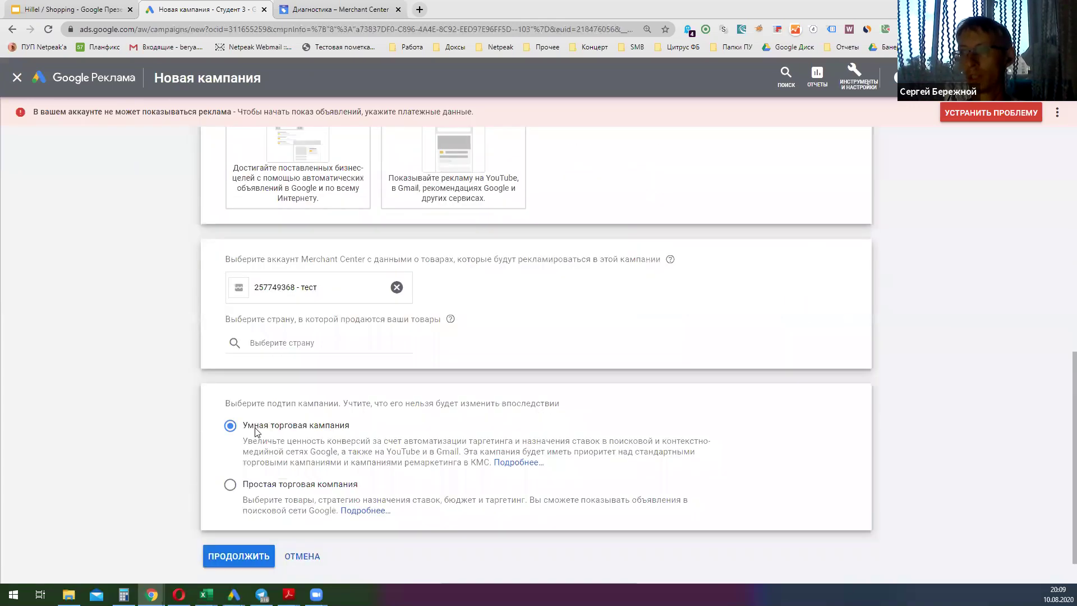
Step: Set the new campaign's country of sale to Украина and reopen the country list to examine product availability
click(299, 345)
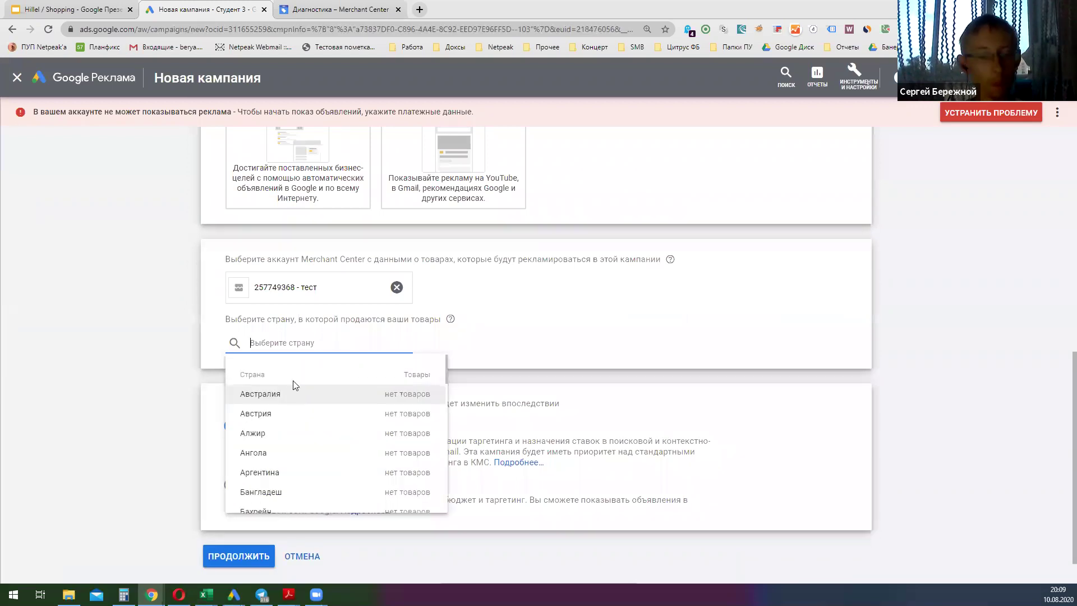
text(укр)
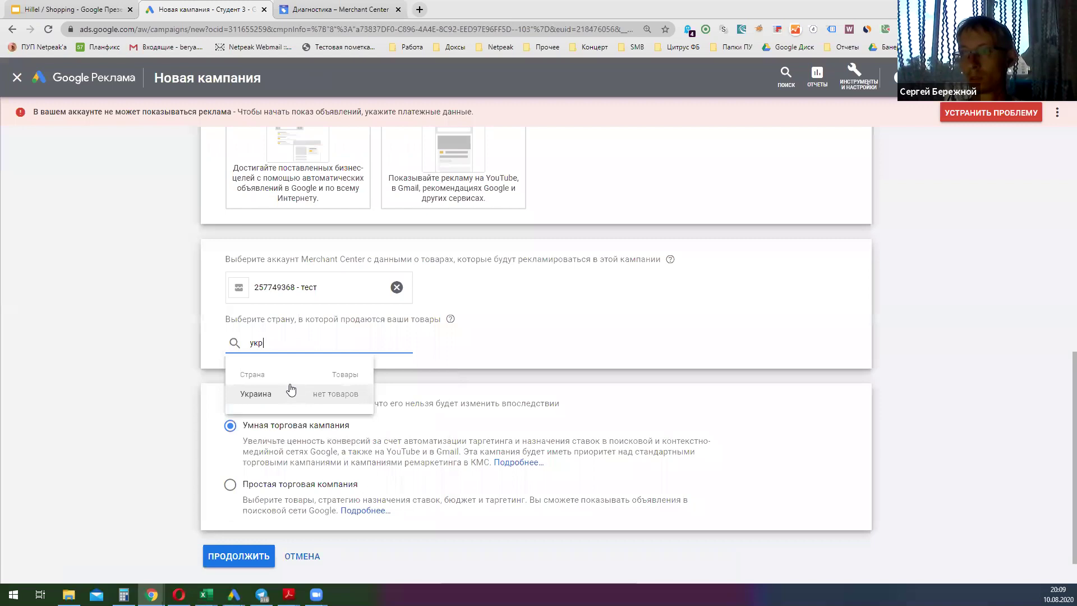
click(282, 395)
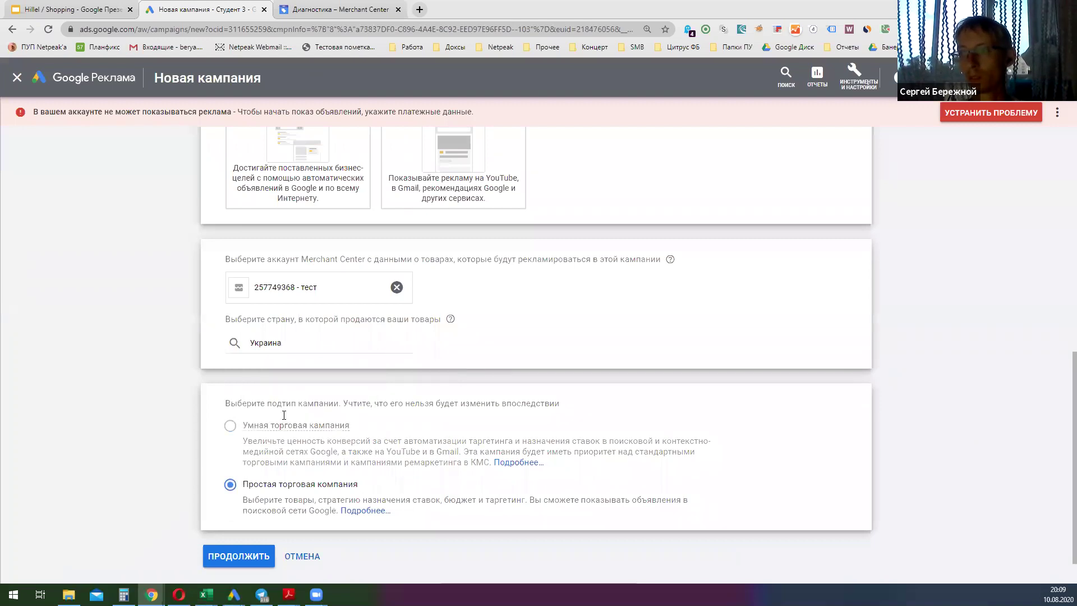
click(288, 344)
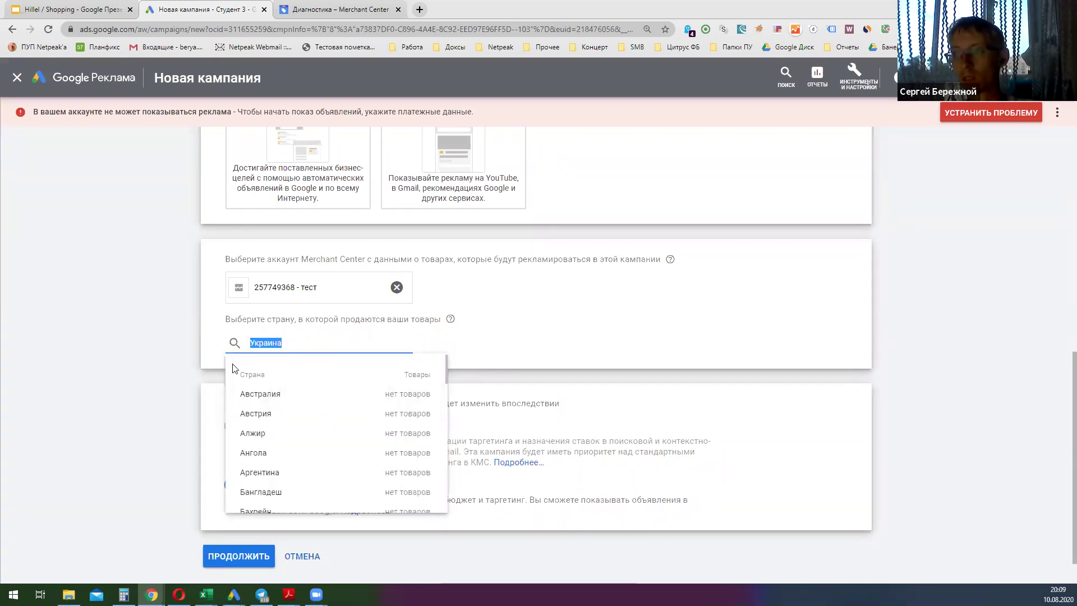
Step: Set the country of sale to Украина and proceed with the campaign subtype "Простая торговая кампания"
click(220, 422)
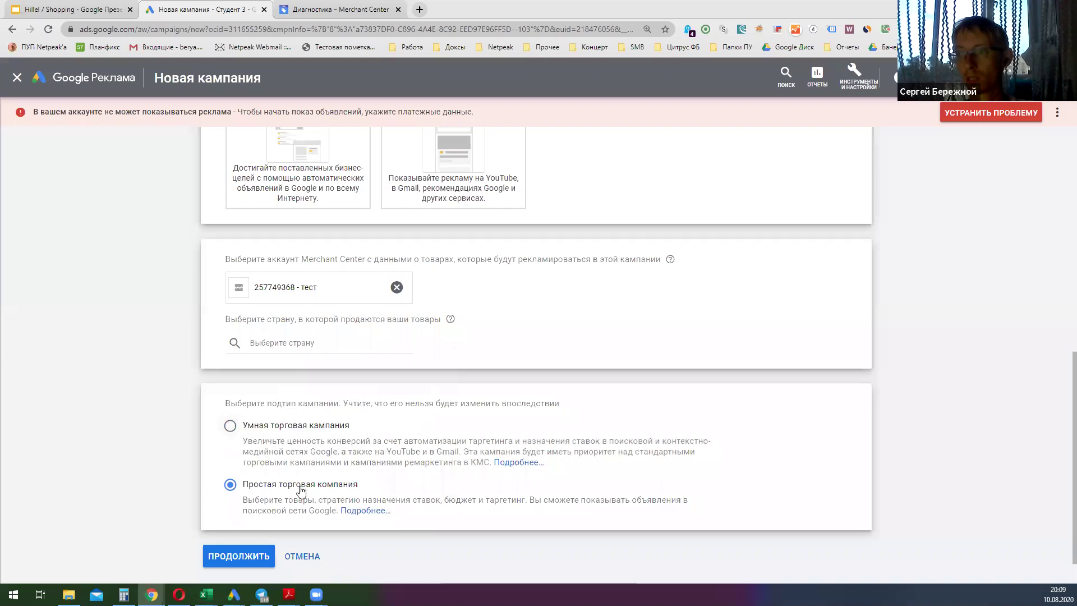
scroll(258, 508, down, 2)
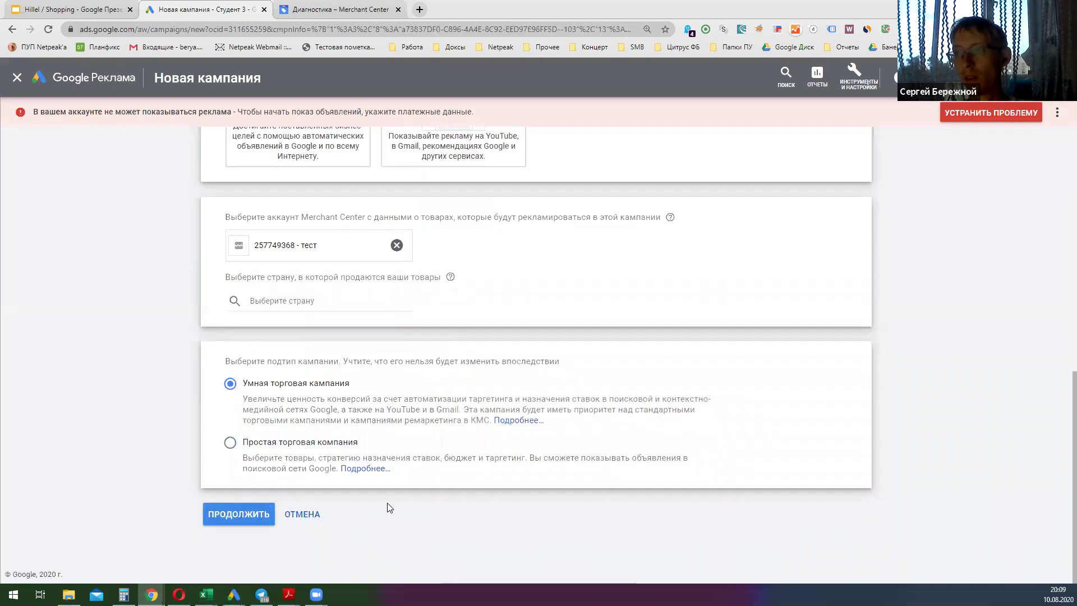
click(293, 288)
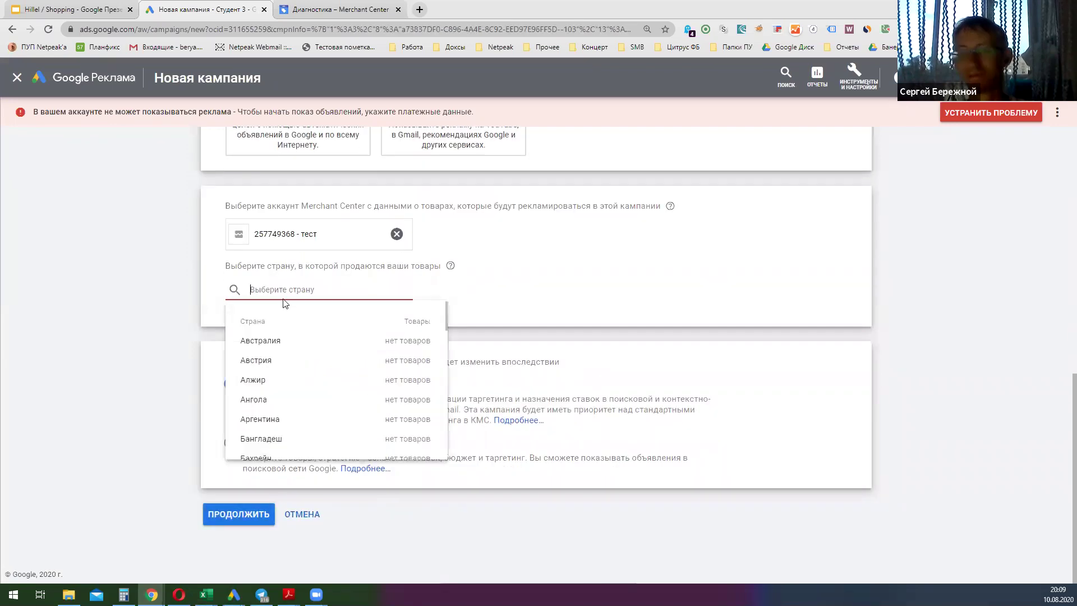
text(укр)
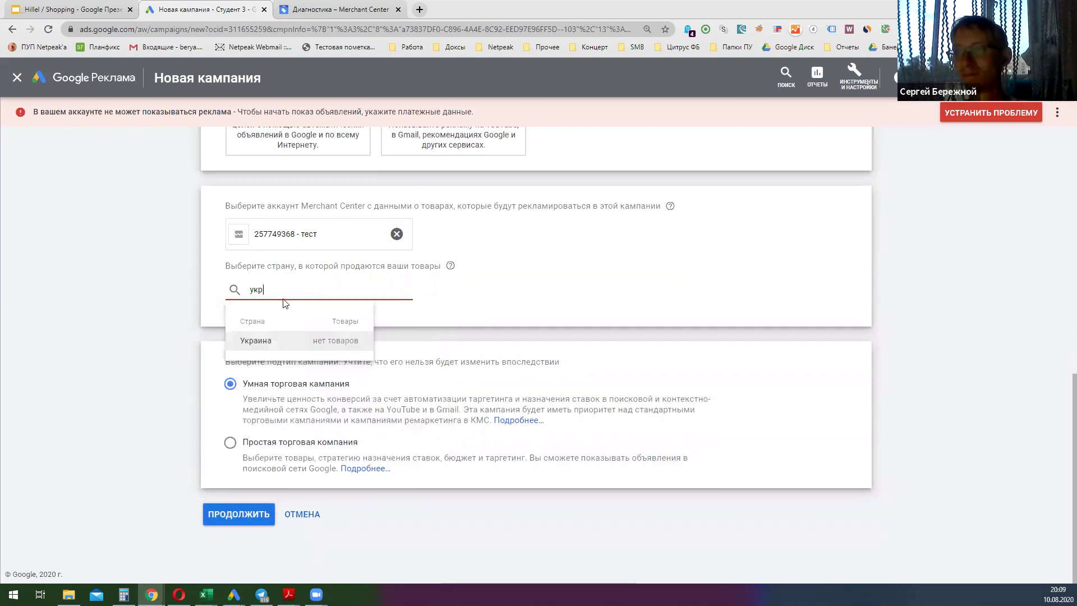
click(325, 345)
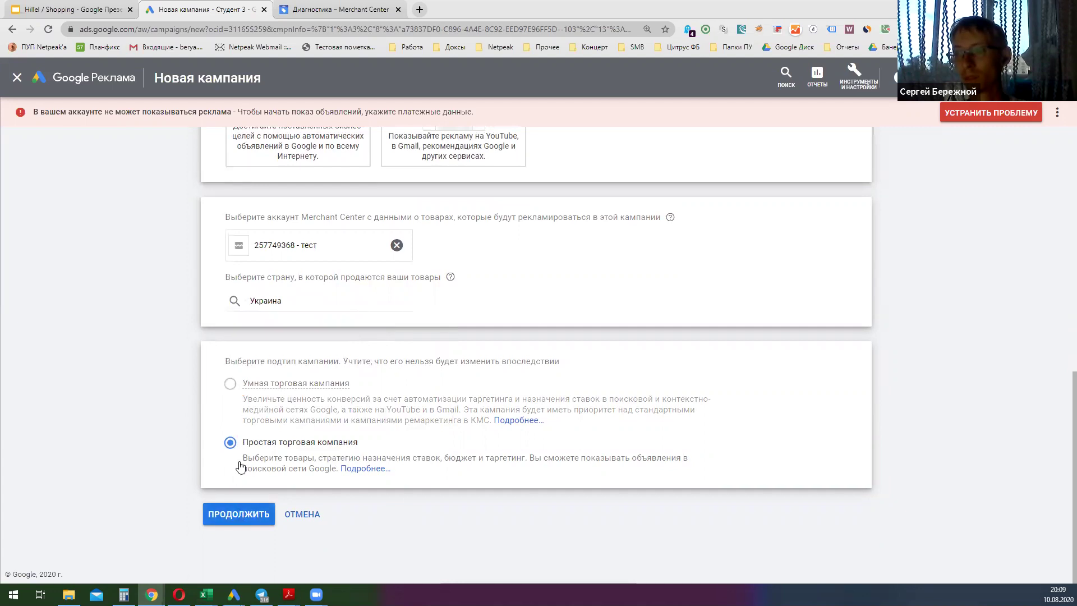
click(303, 514)
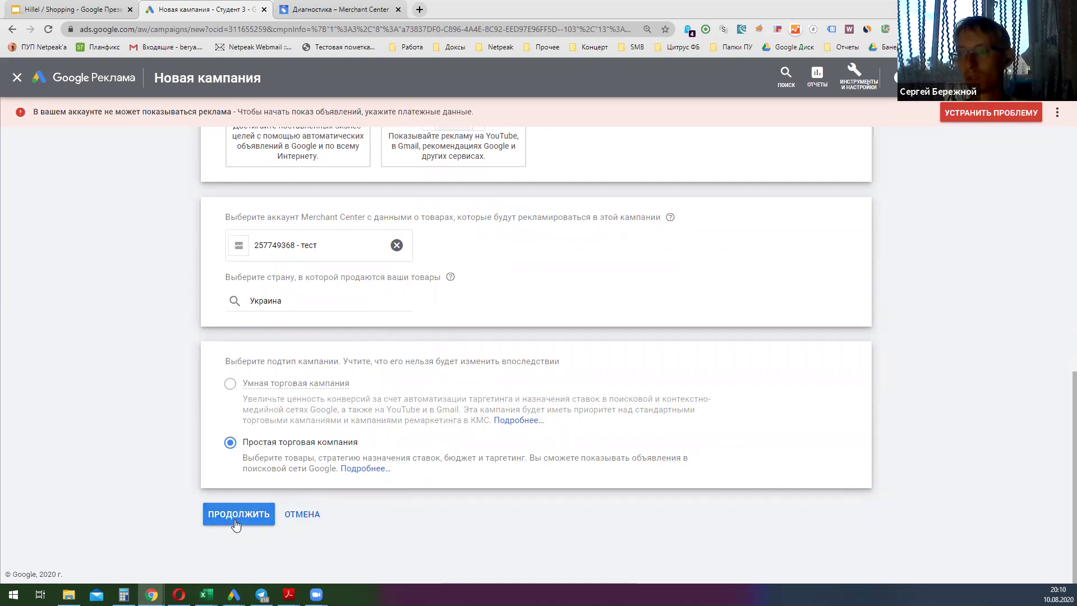
click(252, 513)
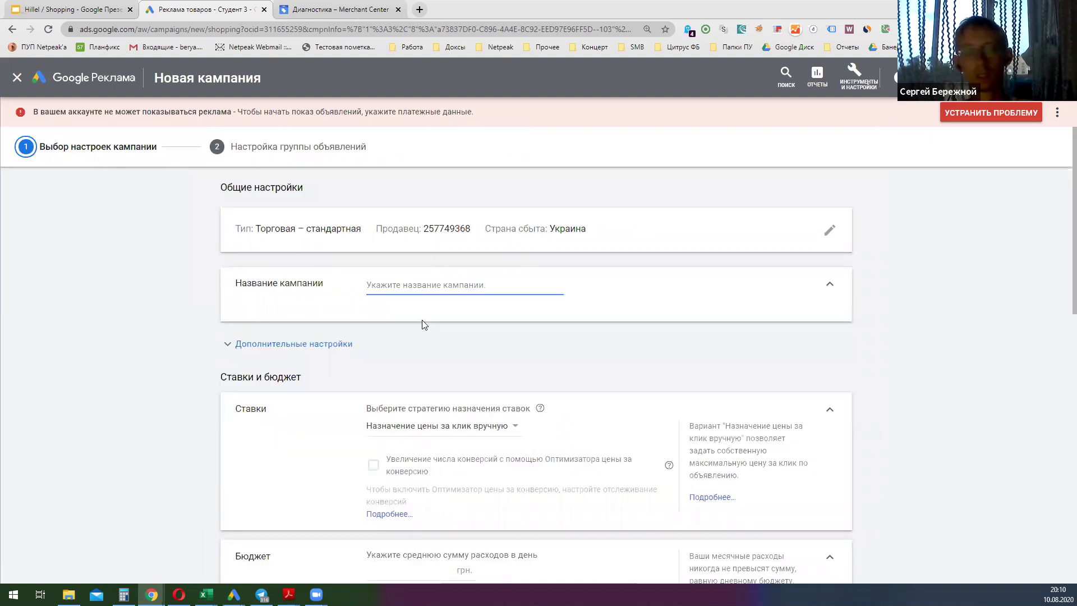
Step: Name the new Shopping campaign 23456 and look over its budget, priority and network settings
text(23456)
scroll(462, 369, down, 2)
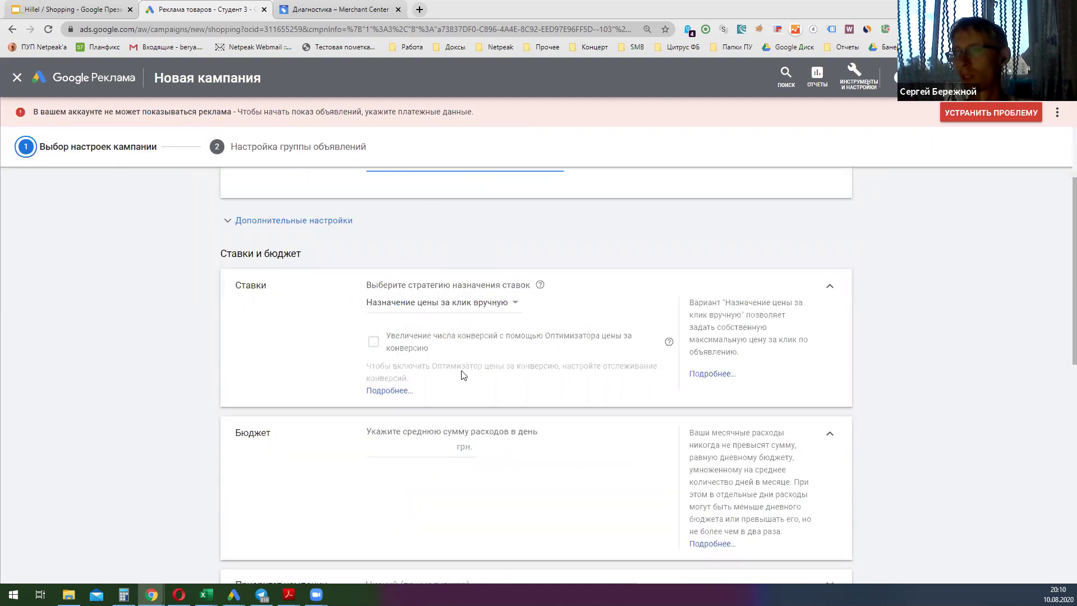
scroll(463, 373, down, 4)
scroll(506, 493, down, 1)
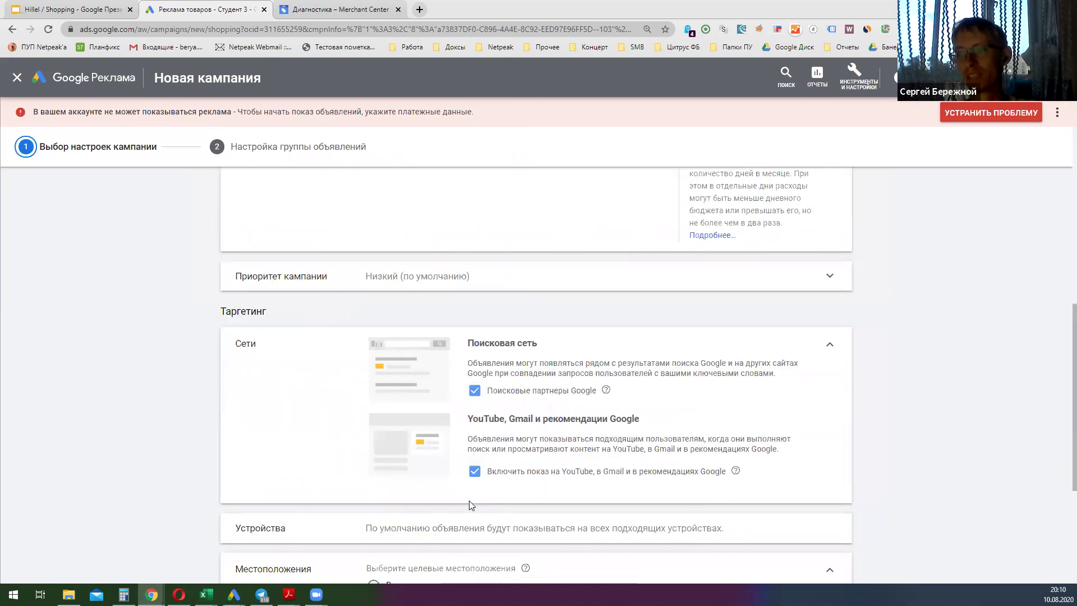
Step: Set the bidding strategy to "Целевая рентабельность инвестиций в рекламу" and review the budget, network, location and date settings
scroll(616, 500, up, 5)
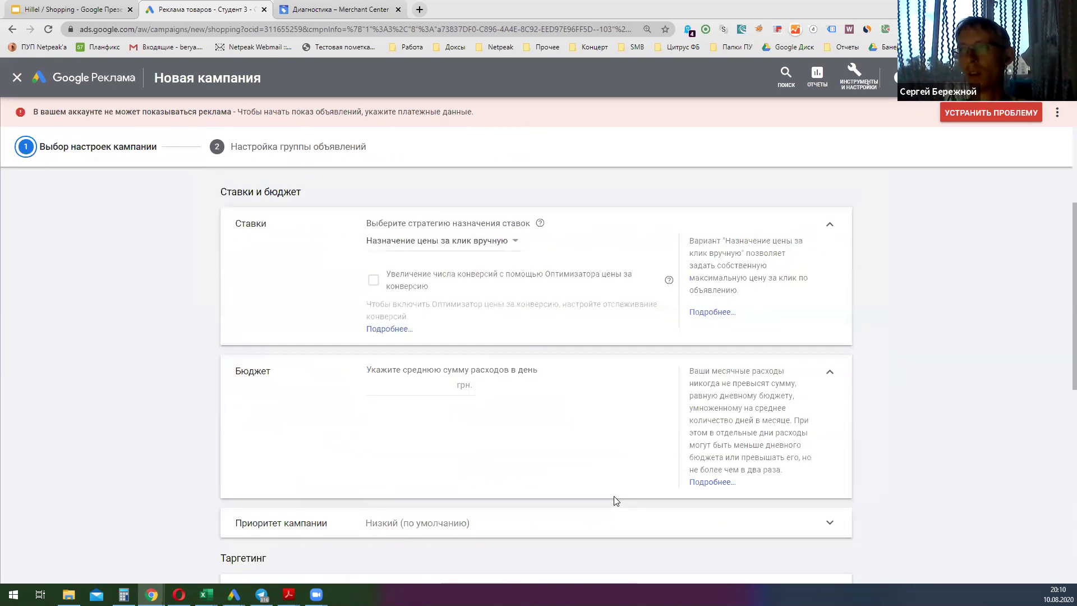
click(470, 306)
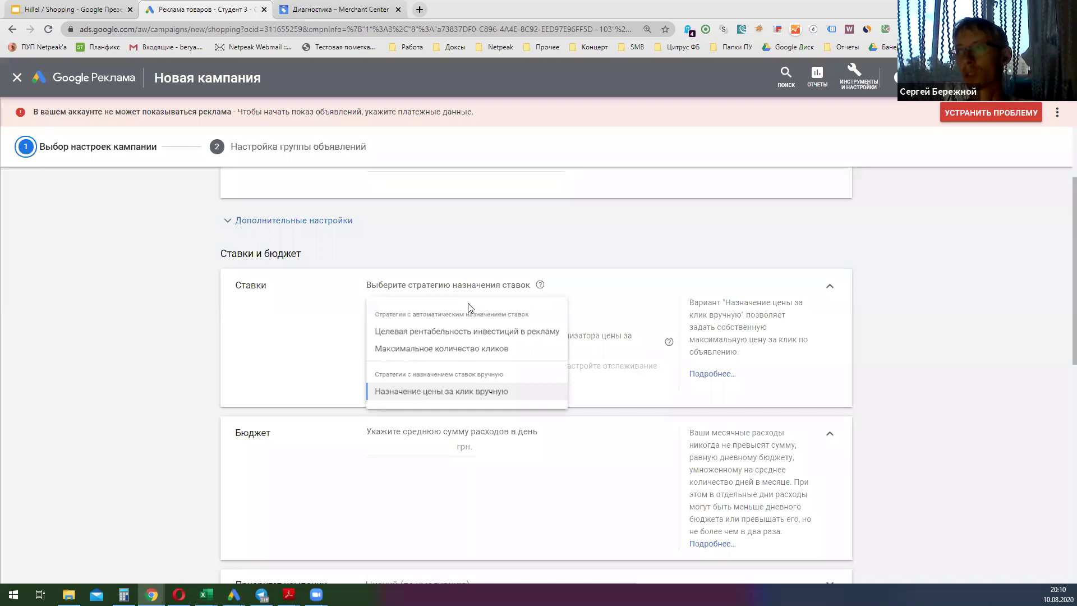
click(466, 340)
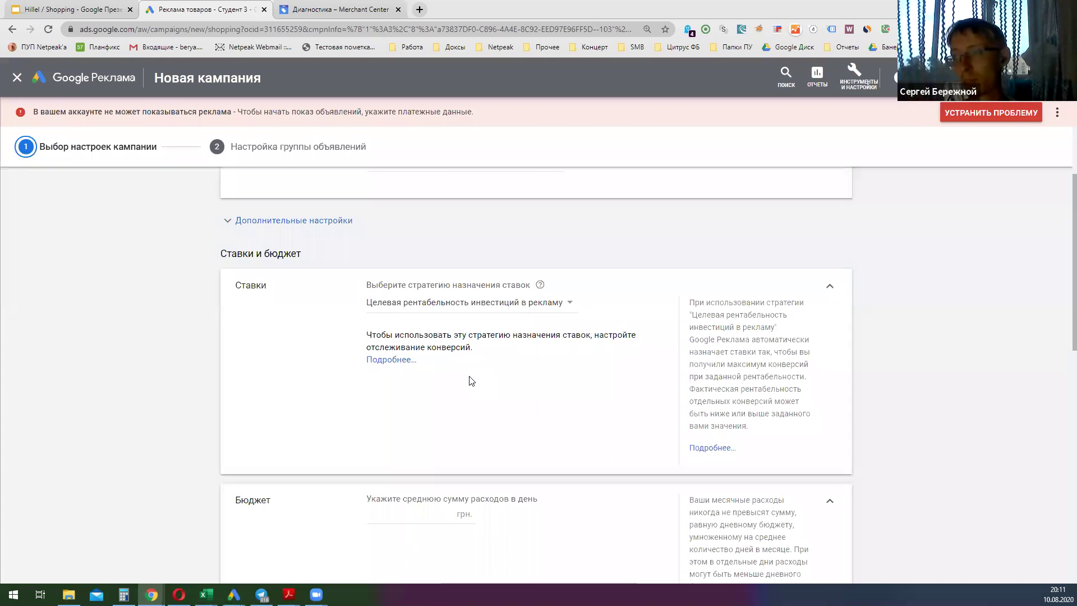
scroll(471, 381, down, 1)
scroll(450, 433, down, 1)
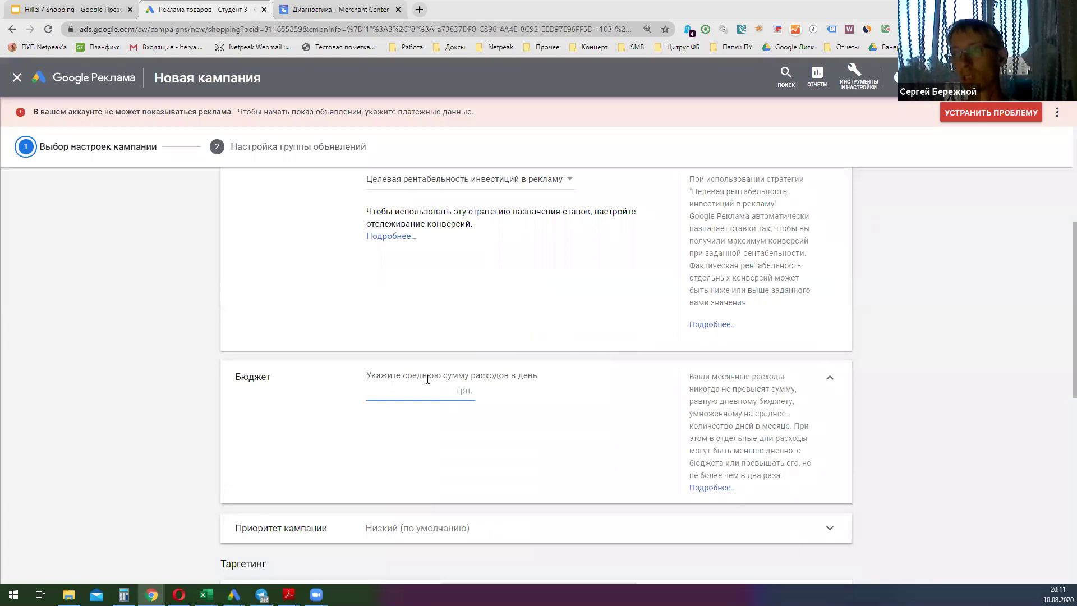
scroll(457, 402, down, 3)
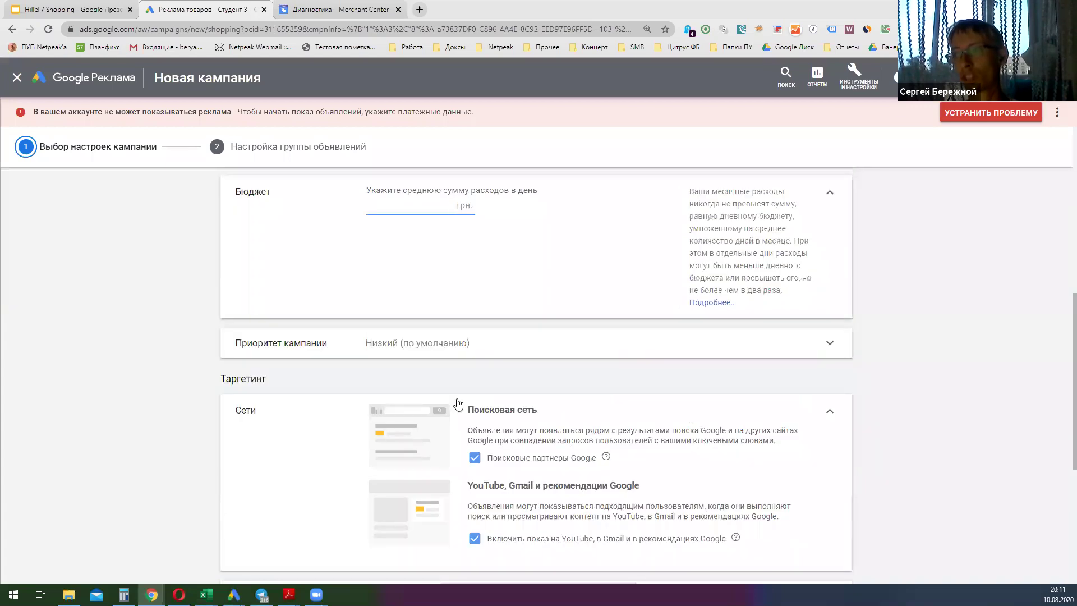
scroll(458, 401, down, 4)
scroll(463, 362, down, 1)
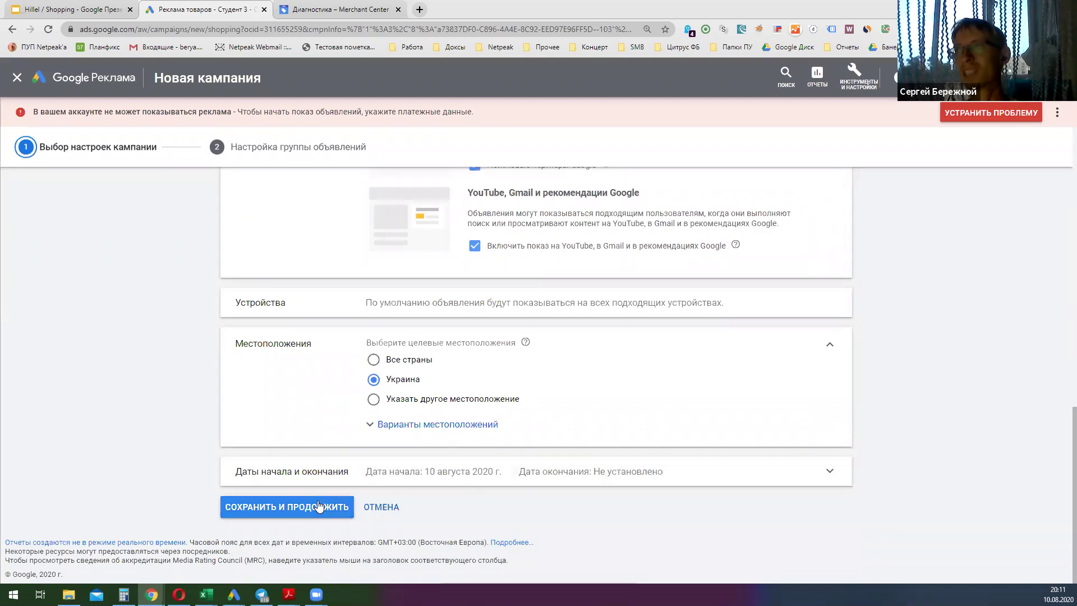
Step: Search Google in a new tab for "адаптивное медийное объявление" and open the Google Ads help article on responsive display ads
click(420, 10)
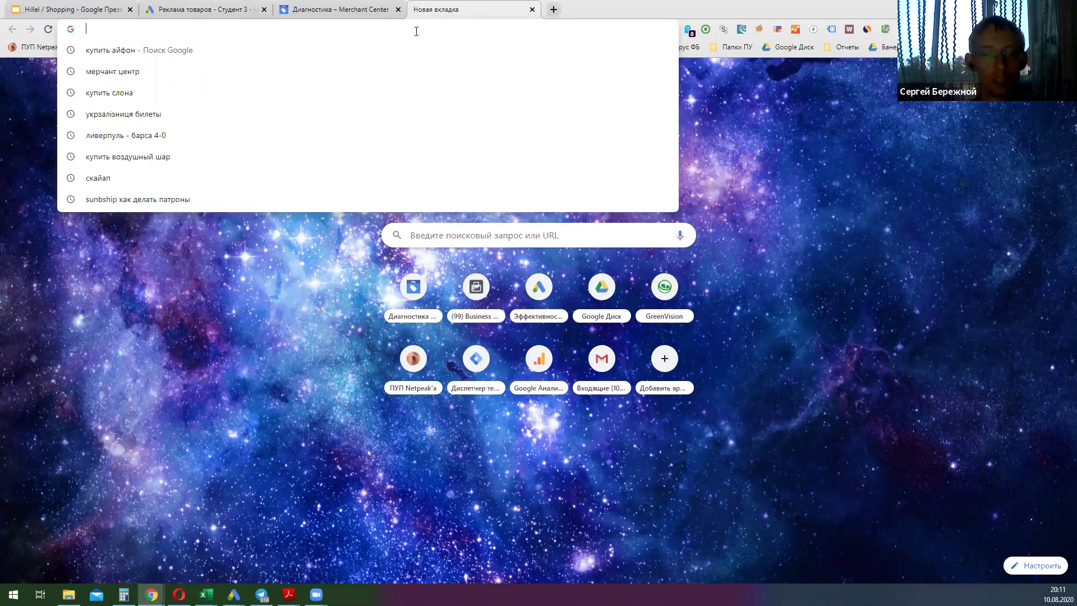
text(адаптивно)
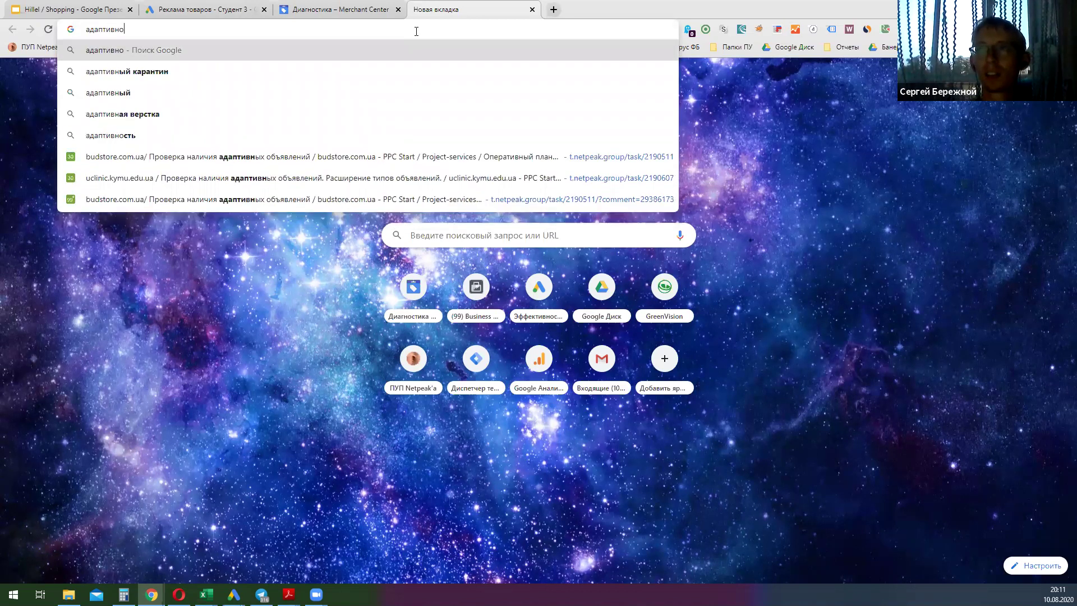
text(е меди)
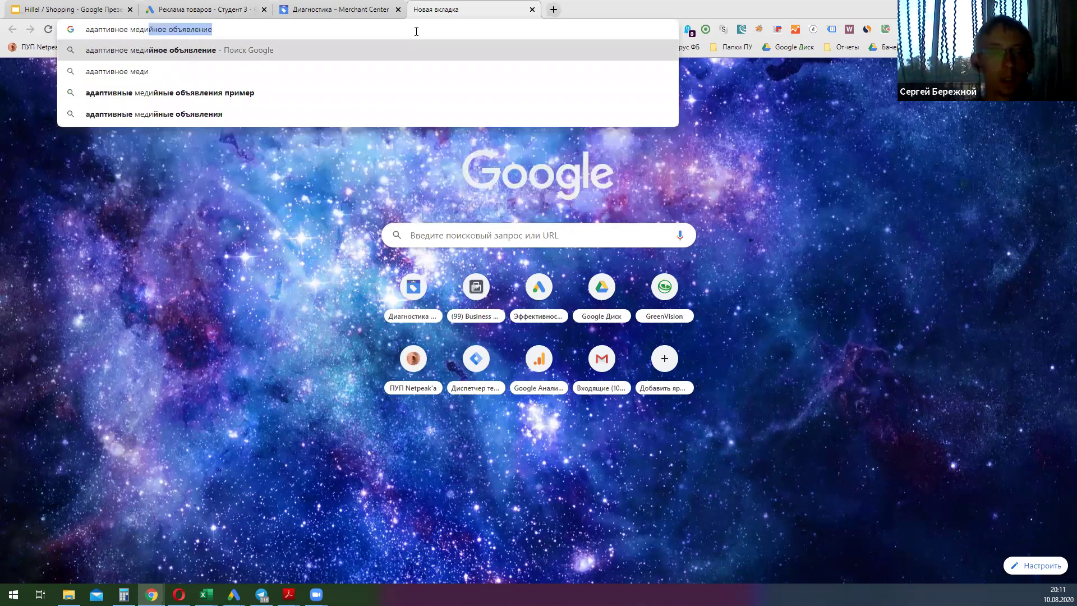
key(Down)
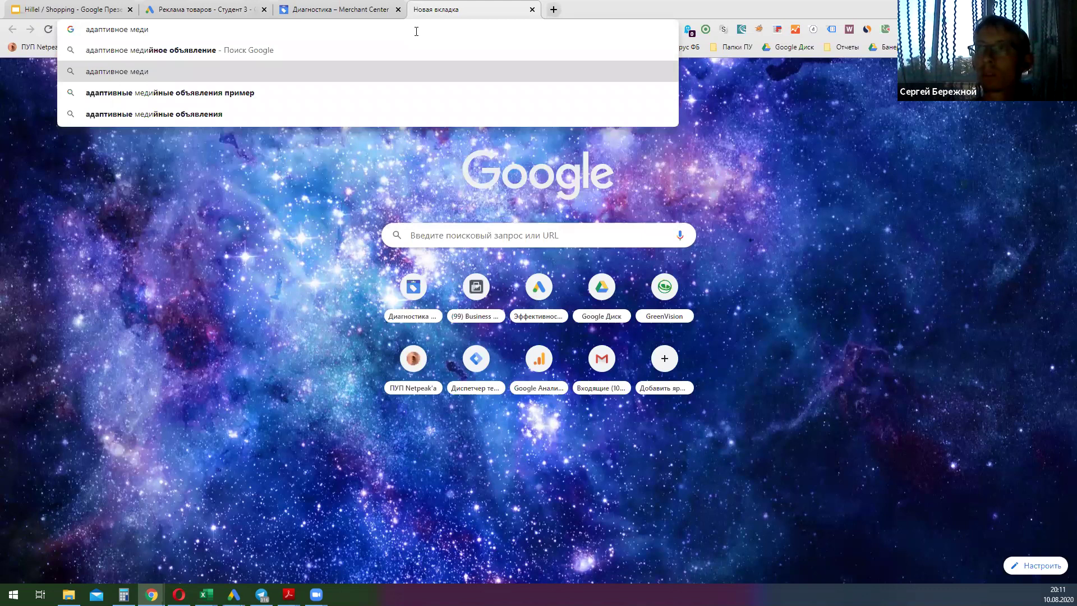
key(Down)
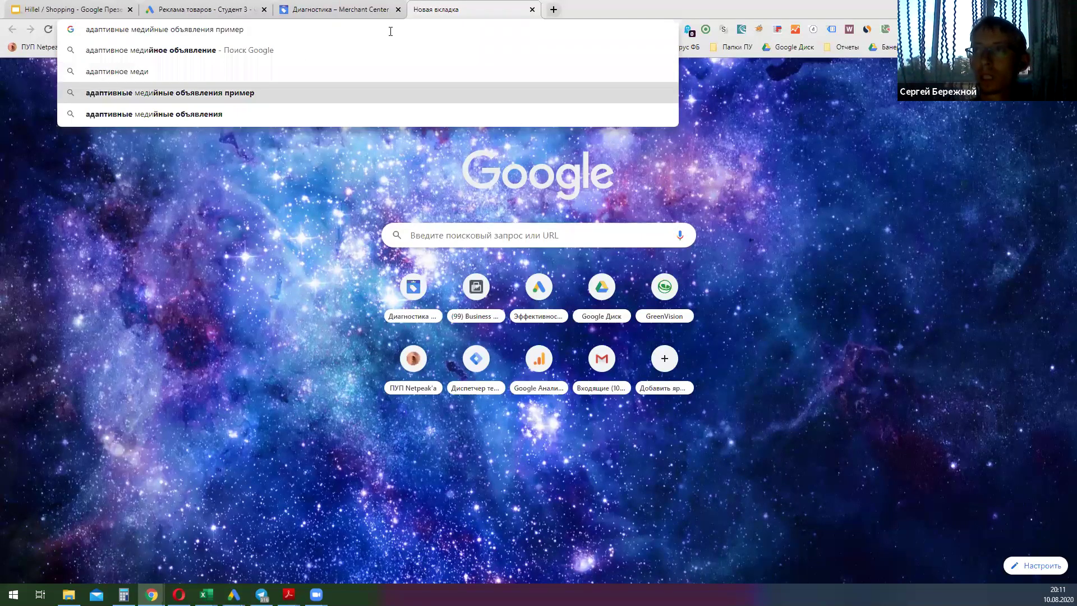
click(233, 52)
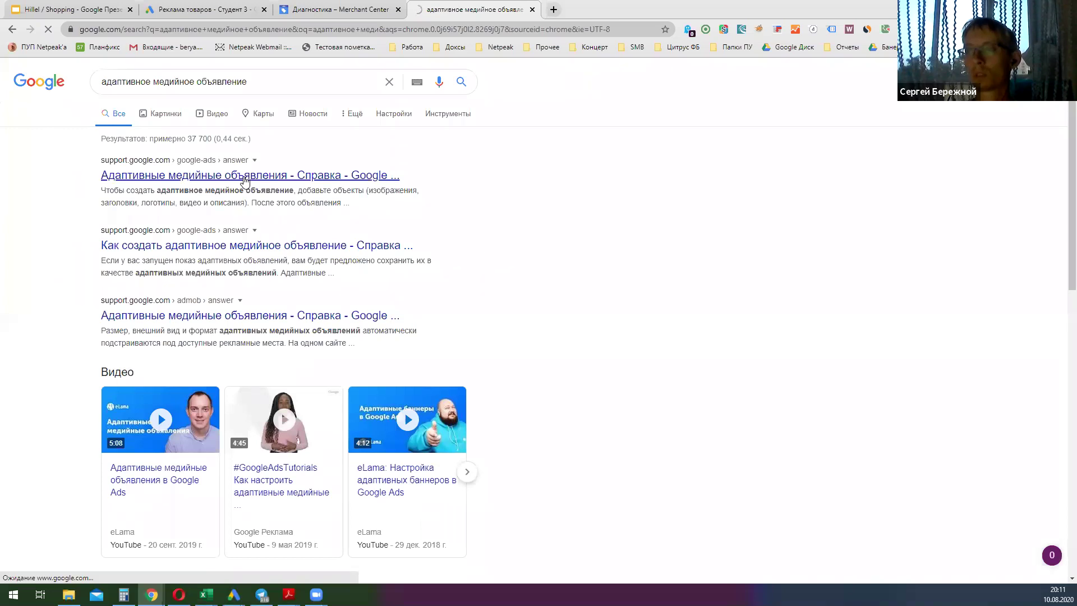
click(246, 180)
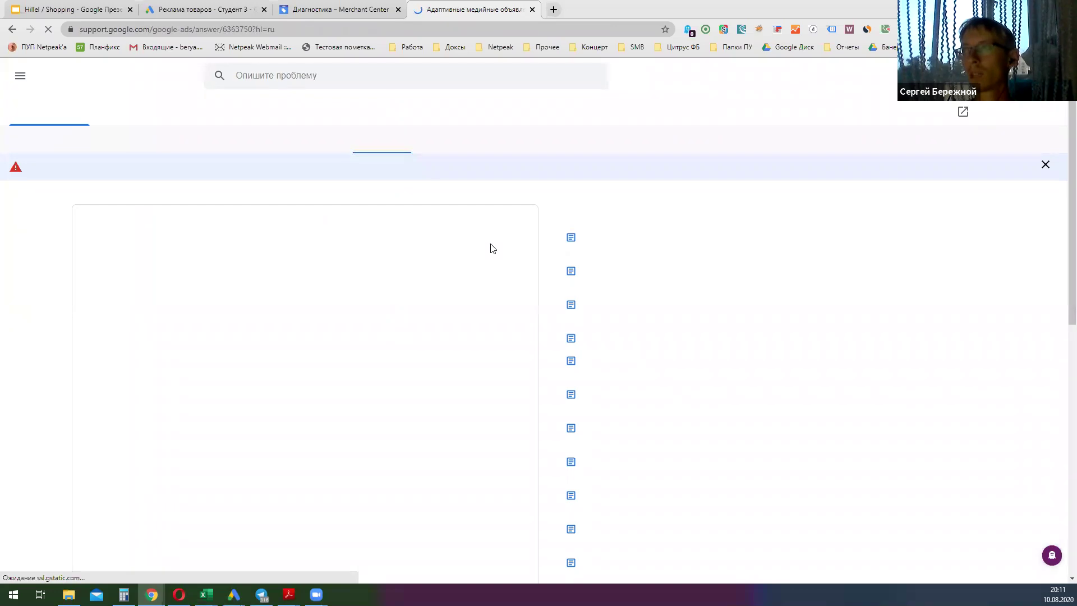
scroll(492, 249, down, 7)
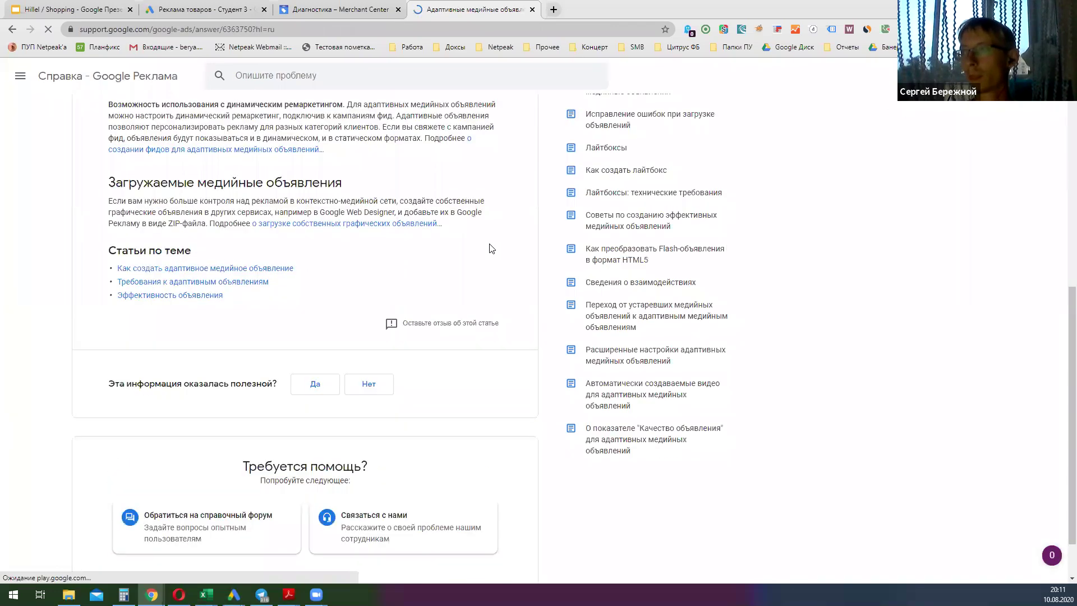
Step: Open the related article "Как создать адаптивное медийное объявление" and examine its preparation notes, creation steps, and image and text requirements
click(249, 269)
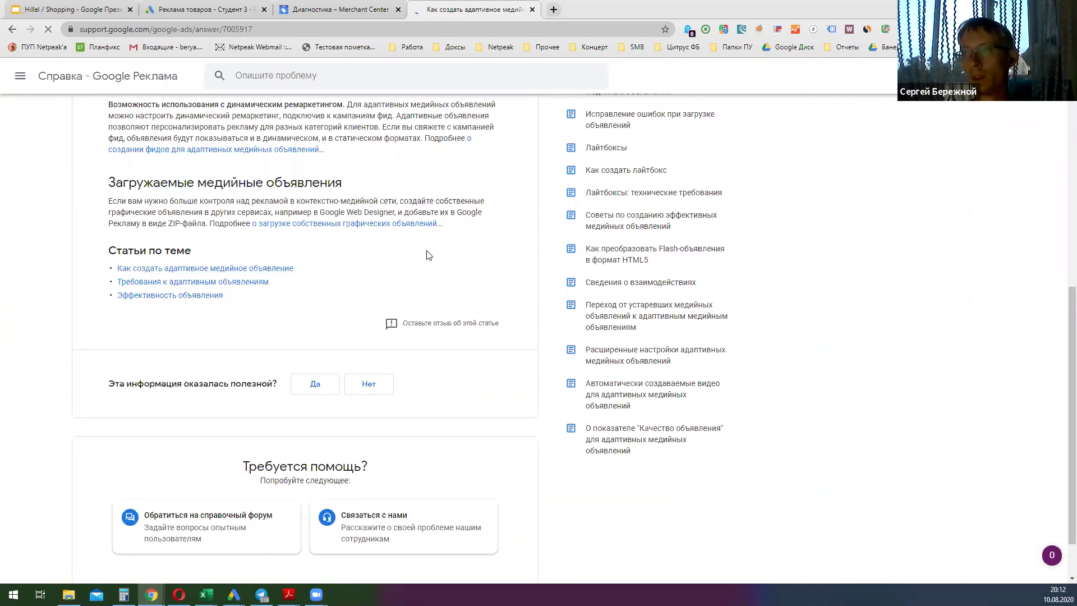
scroll(427, 252, down, 15)
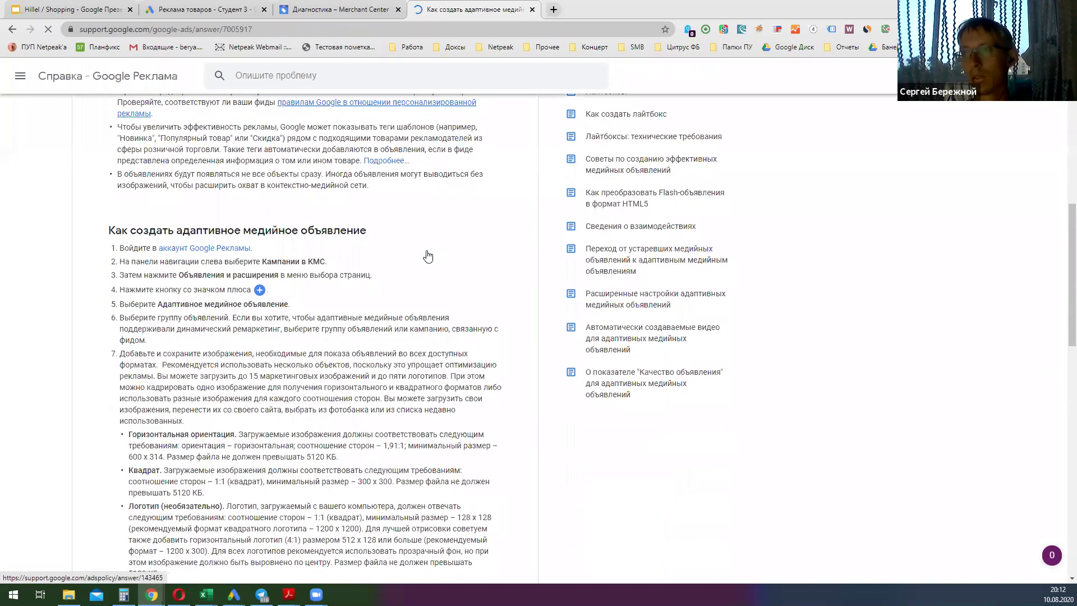
scroll(427, 252, down, 4)
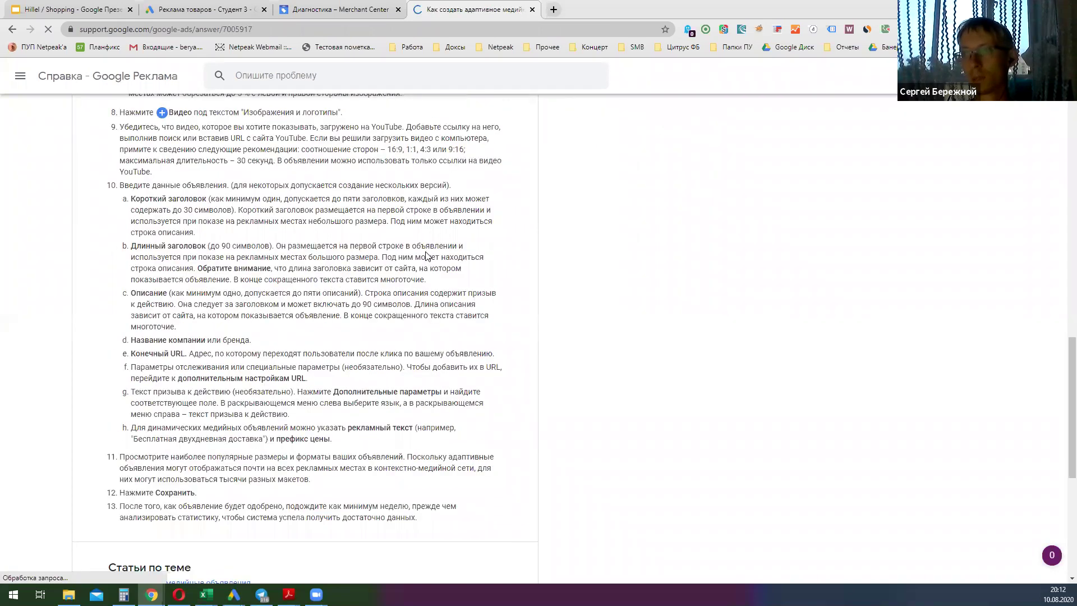
scroll(427, 251, down, 2)
scroll(426, 251, up, 4)
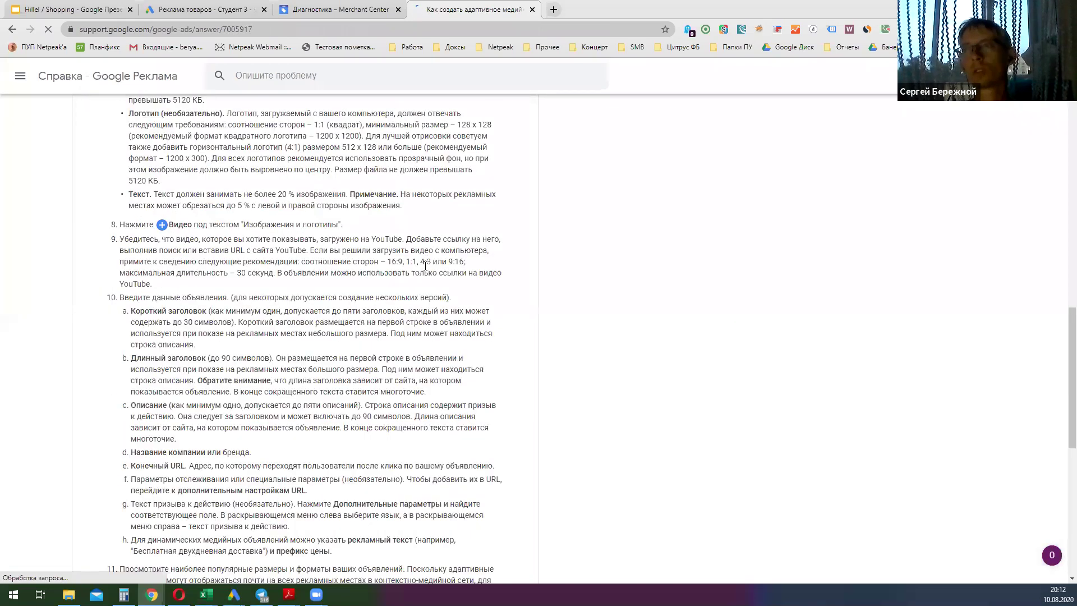
scroll(425, 267, up, 6)
scroll(426, 266, up, 3)
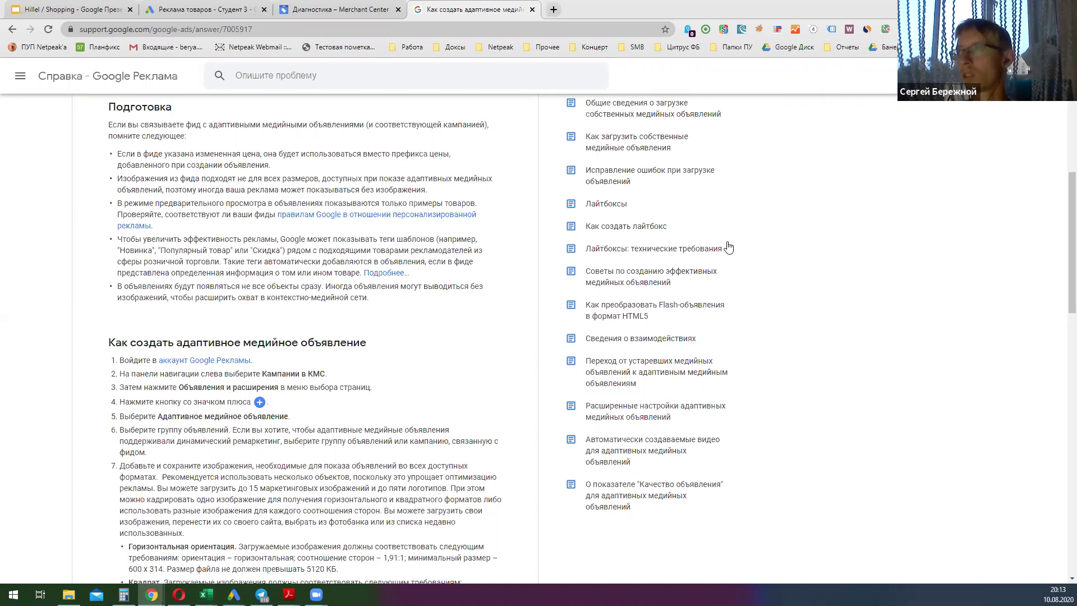
scroll(424, 332, down, 20)
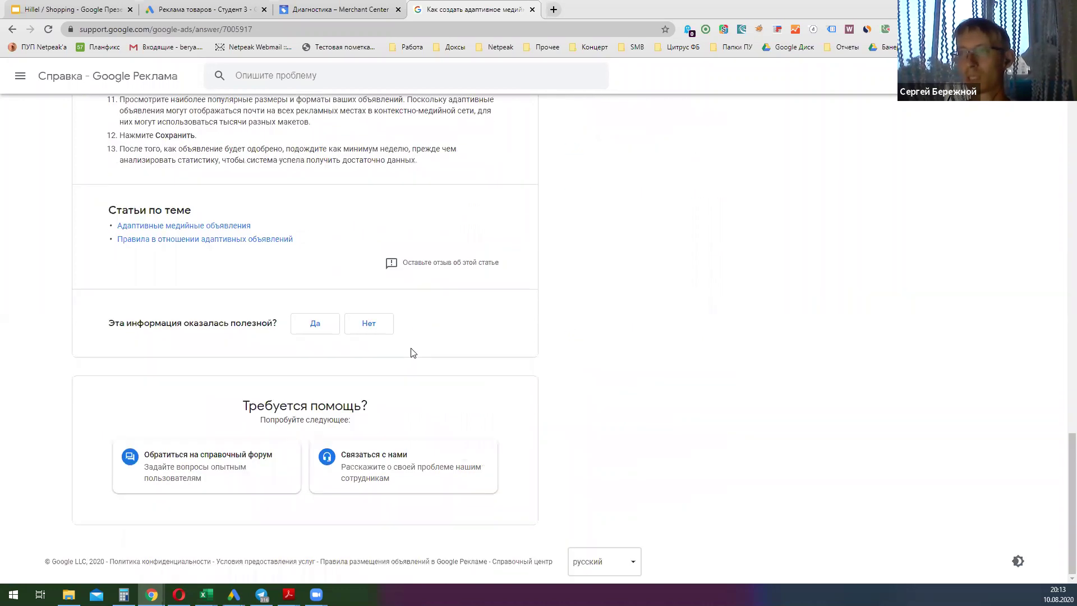
scroll(320, 236, up, 13)
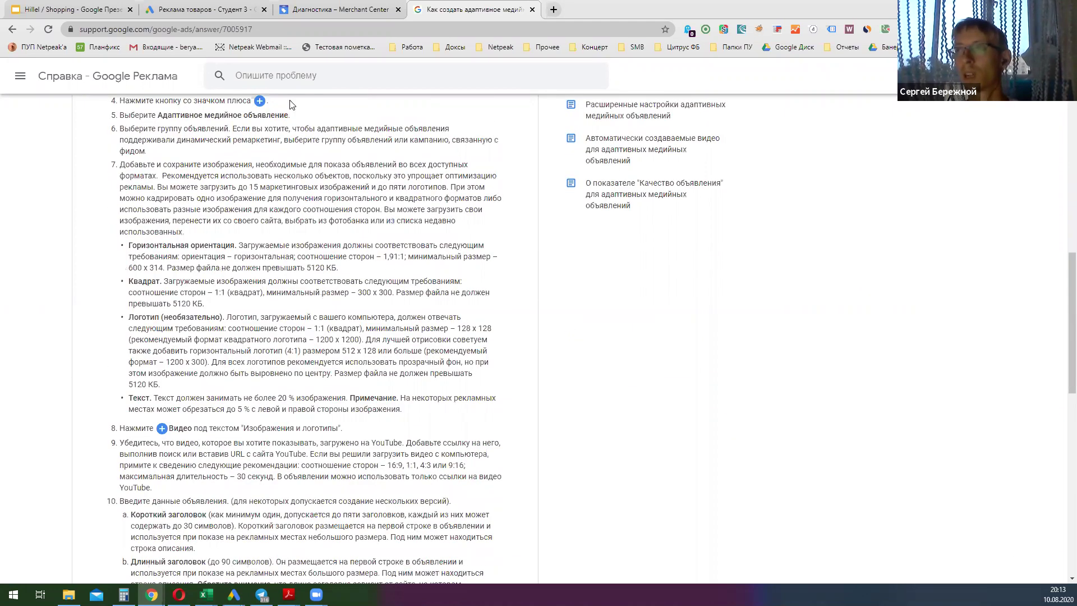
scroll(317, 198, up, 10)
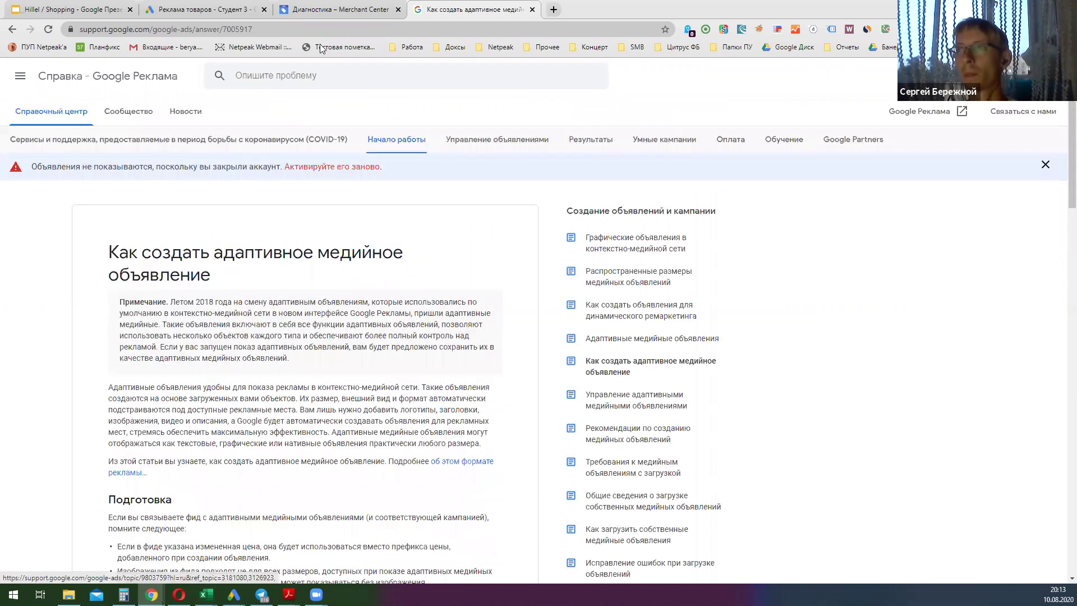
Step: Return to Google Ads, discard the unsaved Shopping campaign, and show the "Кампании в КМС" list
click(199, 10)
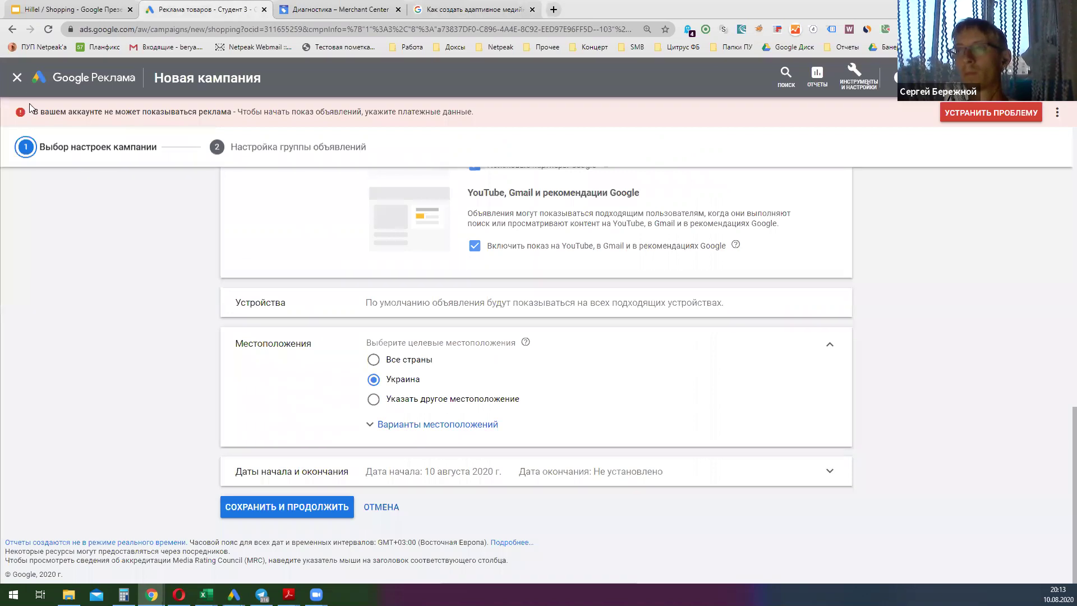
click(17, 78)
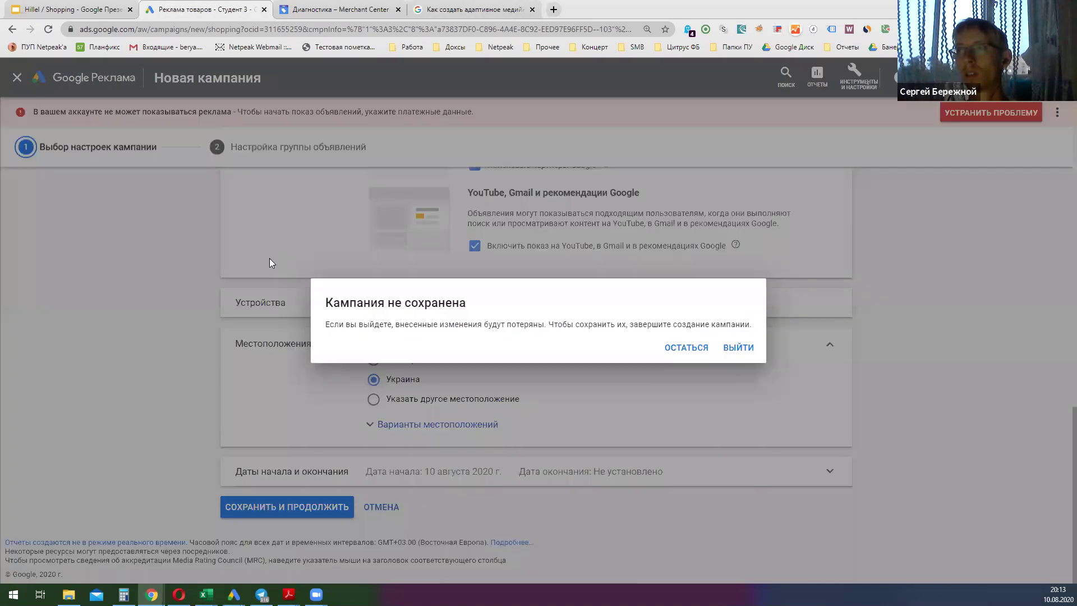
click(724, 349)
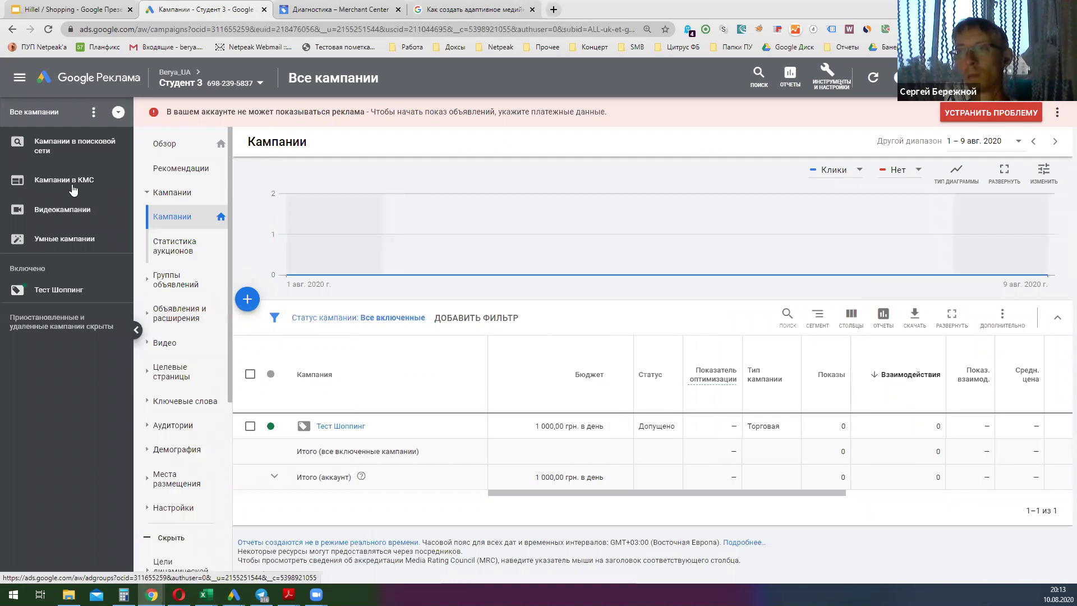
click(73, 189)
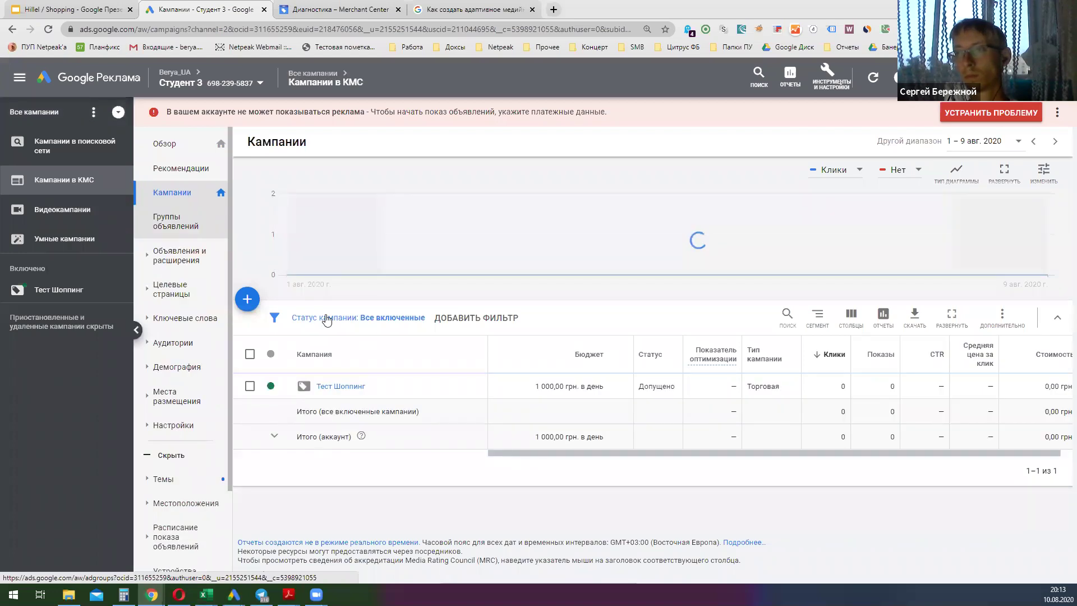
Step: Filter the campaigns to "Все, кроме удаленных" and open the "интересы" ad group of the "Автосигнализации Pandora (КМС)" campaign
click(379, 320)
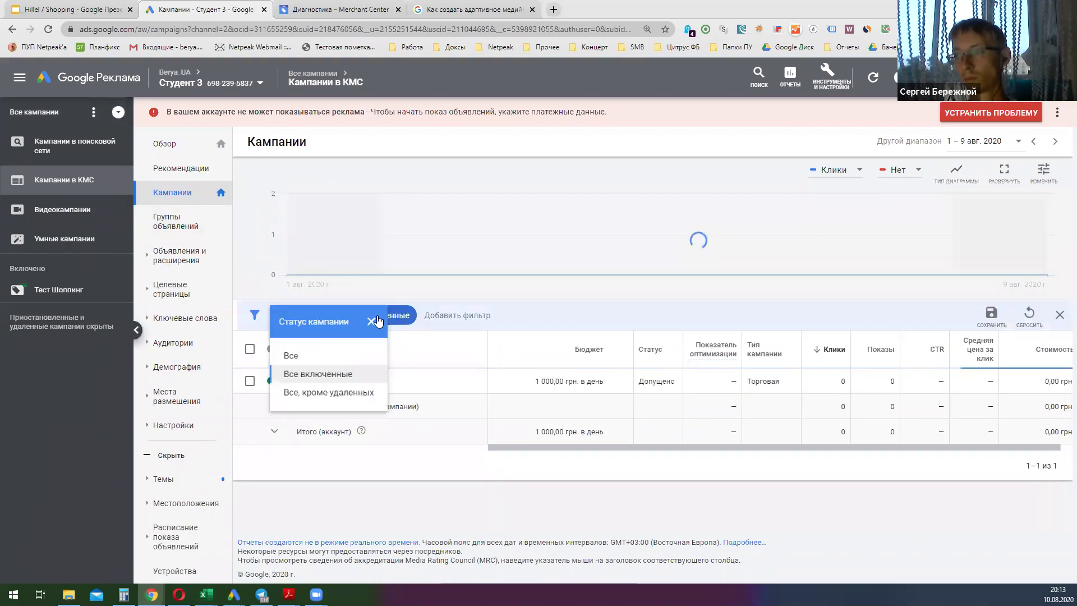
click(355, 400)
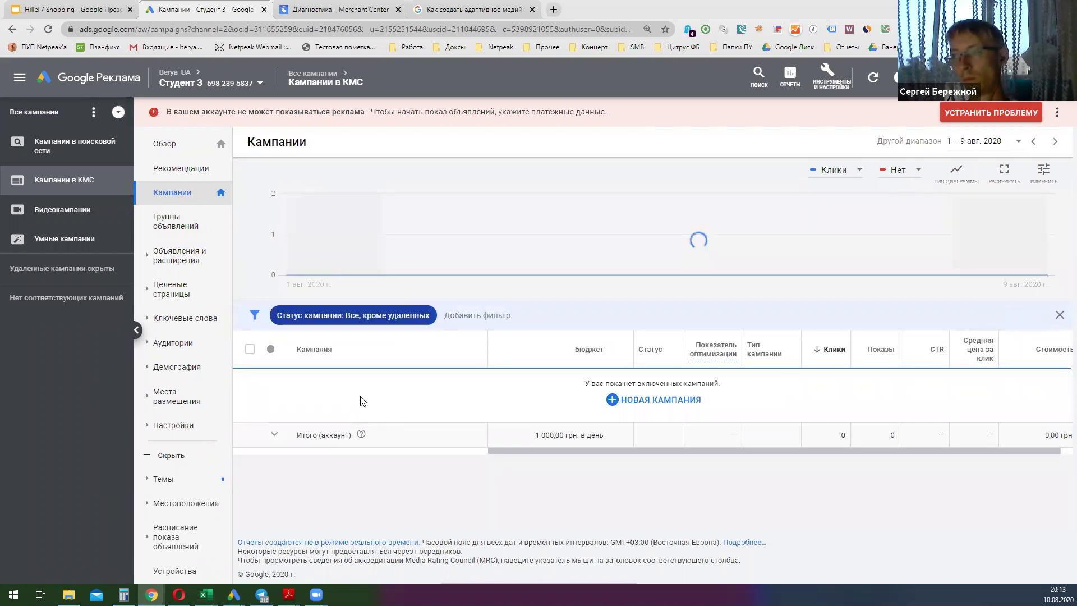
click(359, 383)
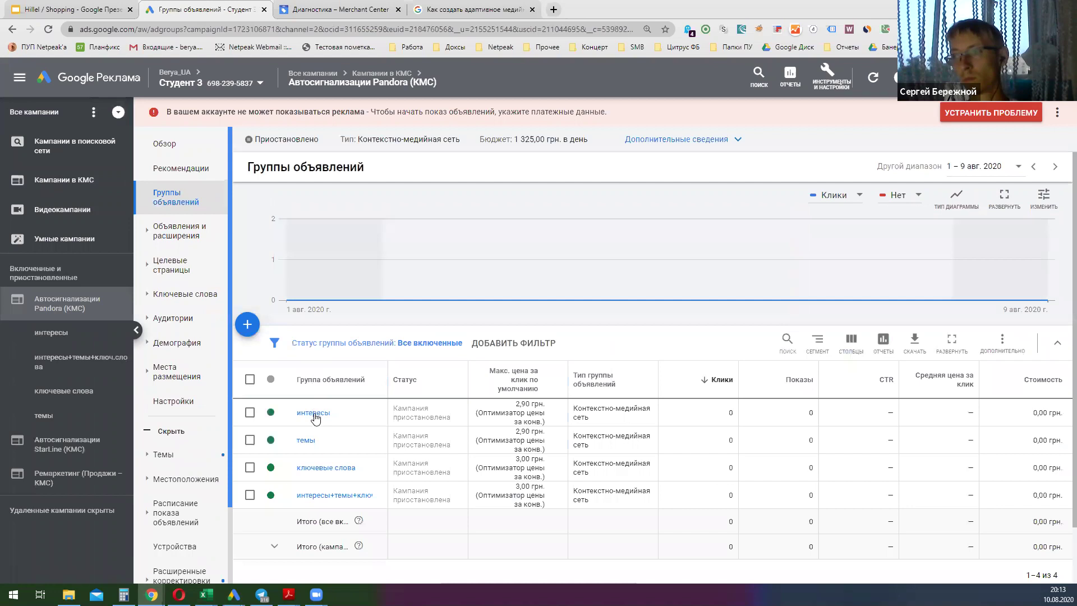
click(314, 414)
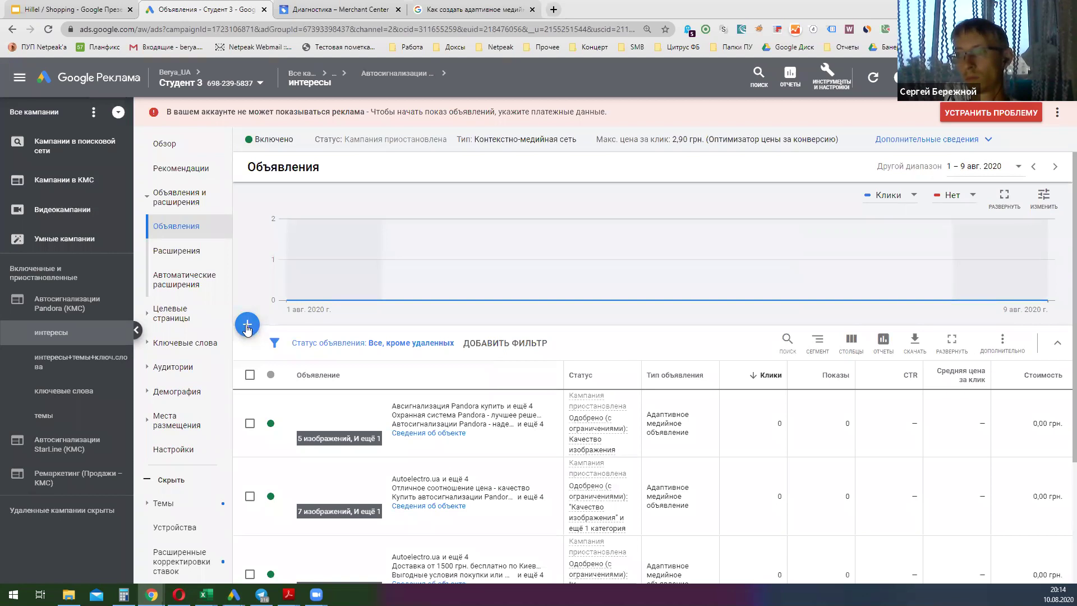
Step: Start a responsive display ad in the ad group and add the uploaded image 1200_628_8.png in the 1,91:1 aspect ratio
click(247, 326)
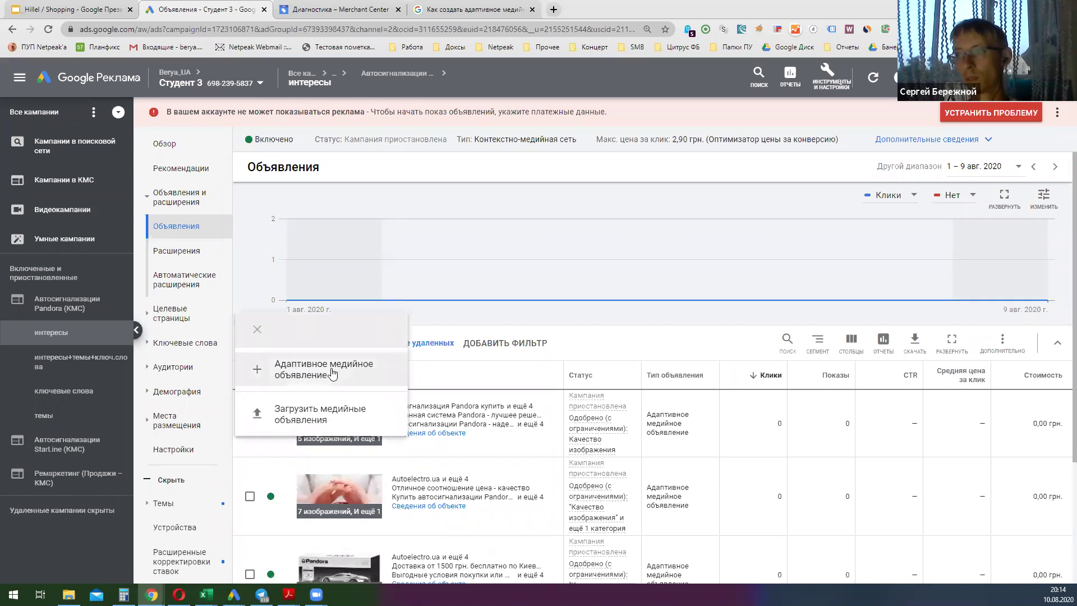
click(333, 374)
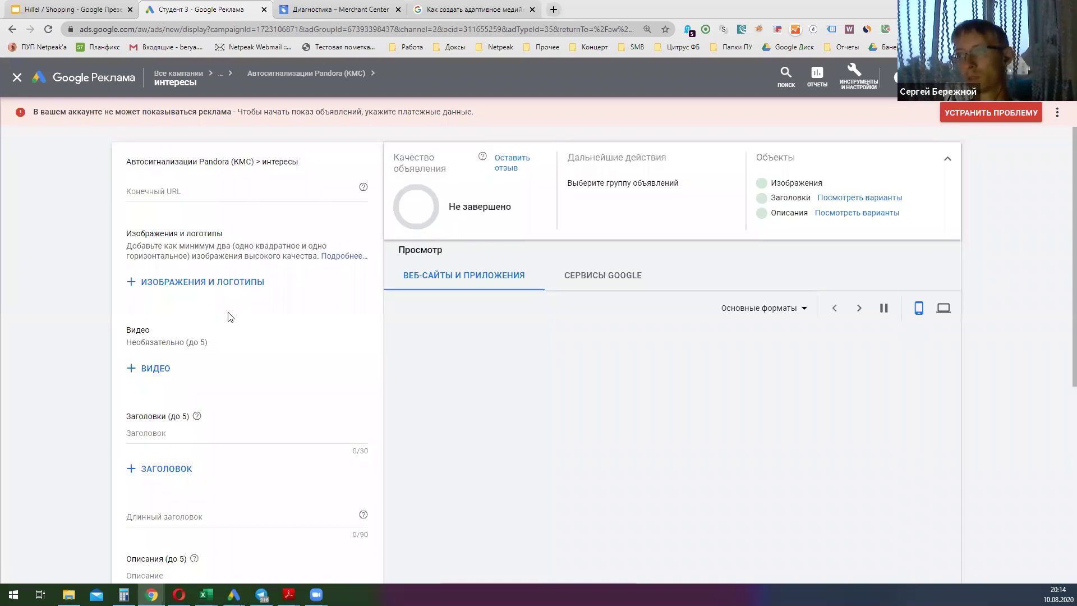
click(167, 281)
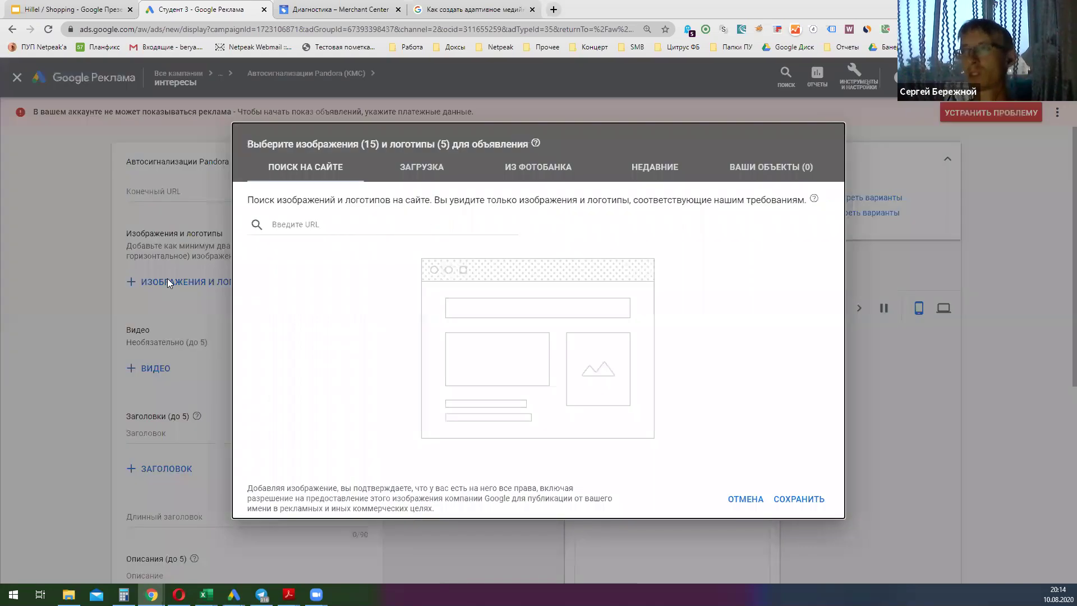
click(418, 177)
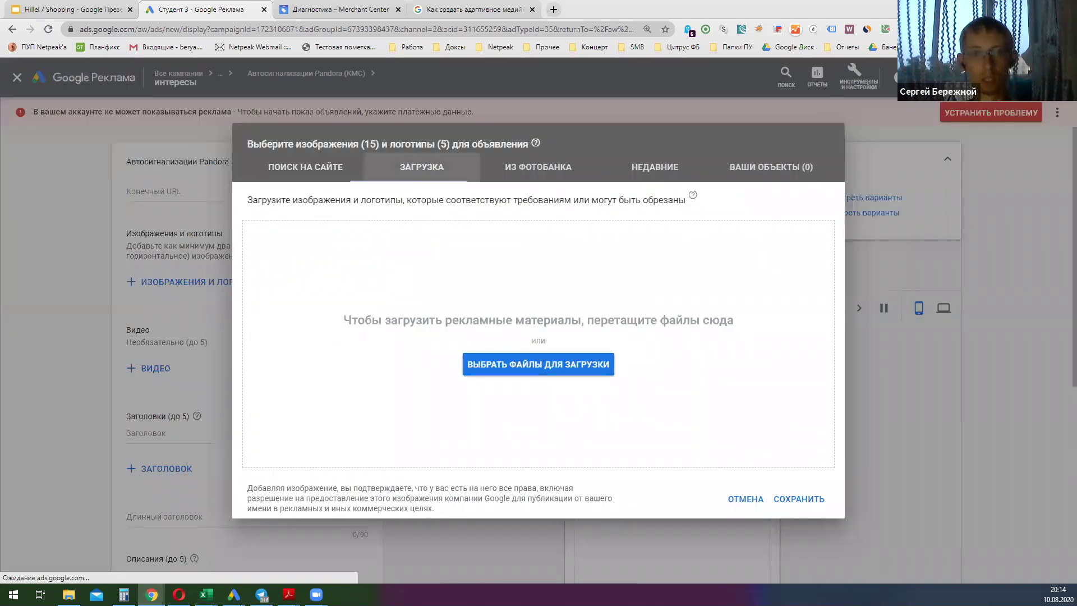
drag(535, 274, 566, 310)
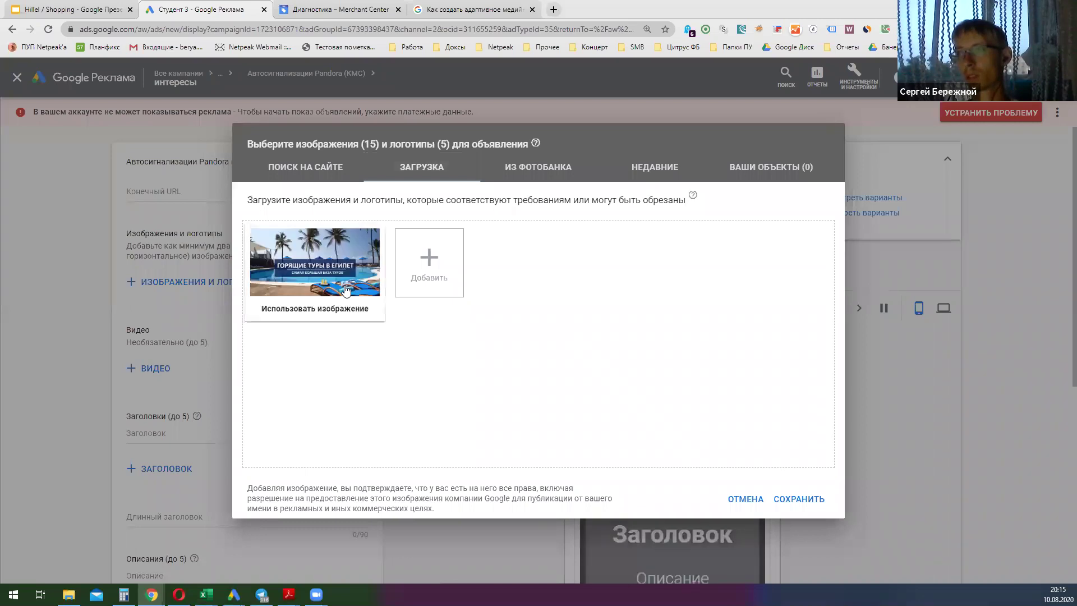
click(346, 290)
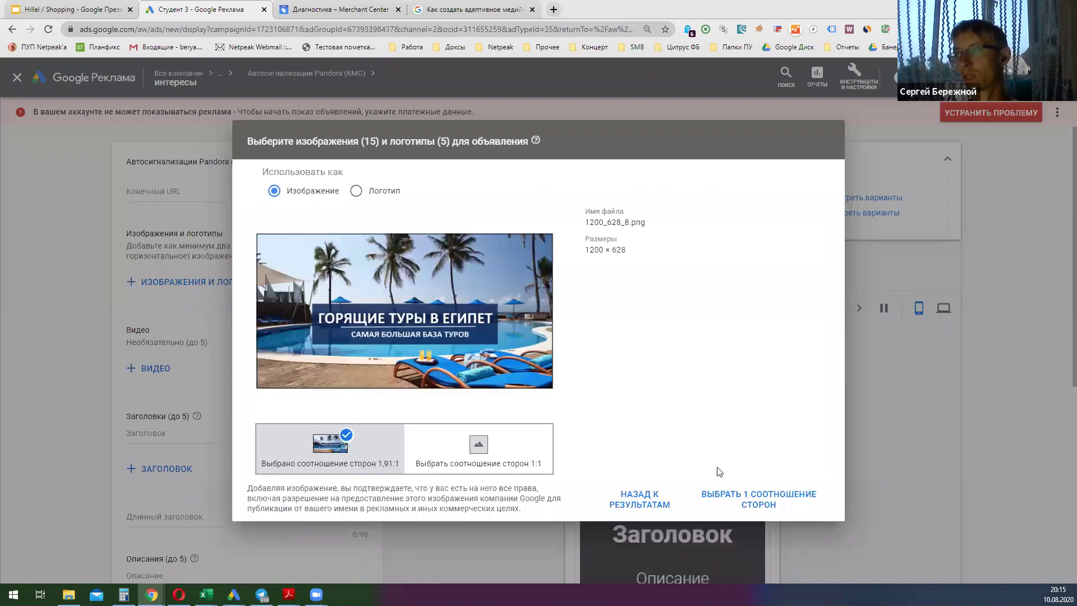
click(820, 505)
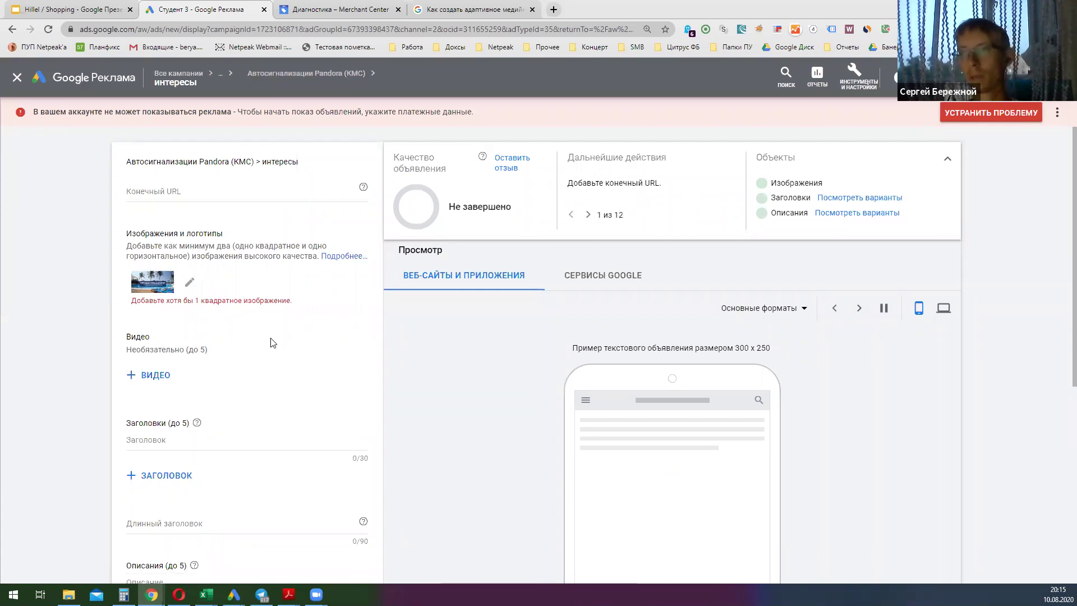
Step: Fill in the ad texts with headline "124325", long headline "пвывр" and description "ектвлв"
scroll(272, 342, down, 2)
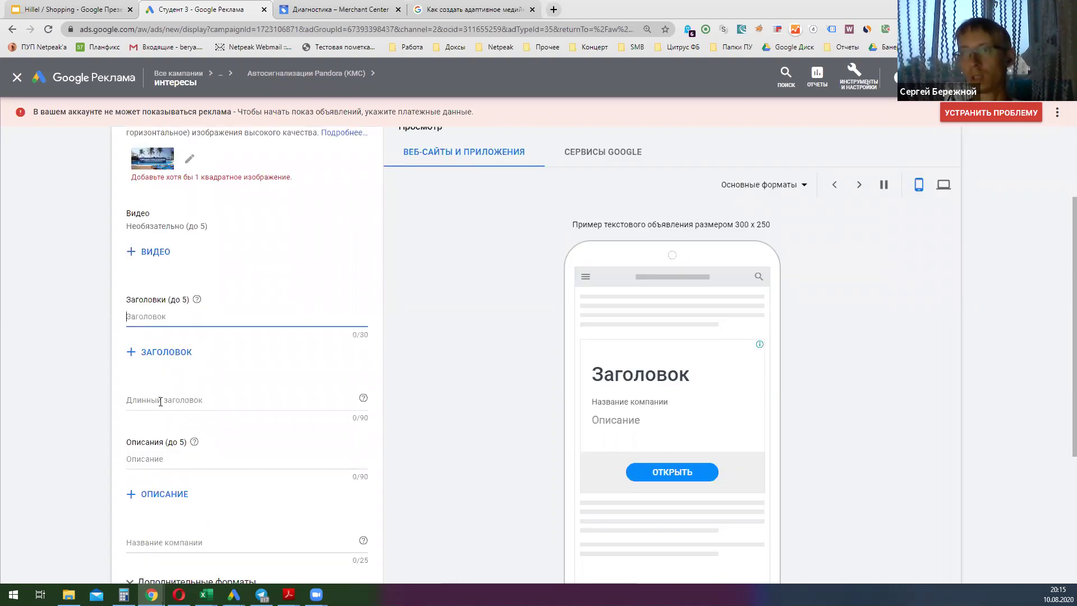
text(124325)
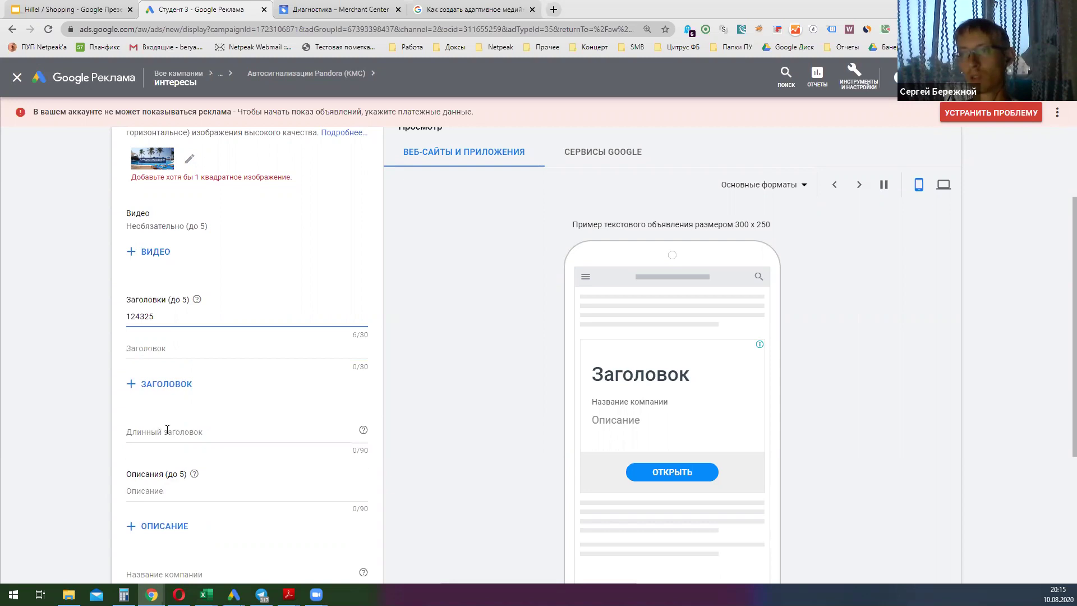
click(168, 431)
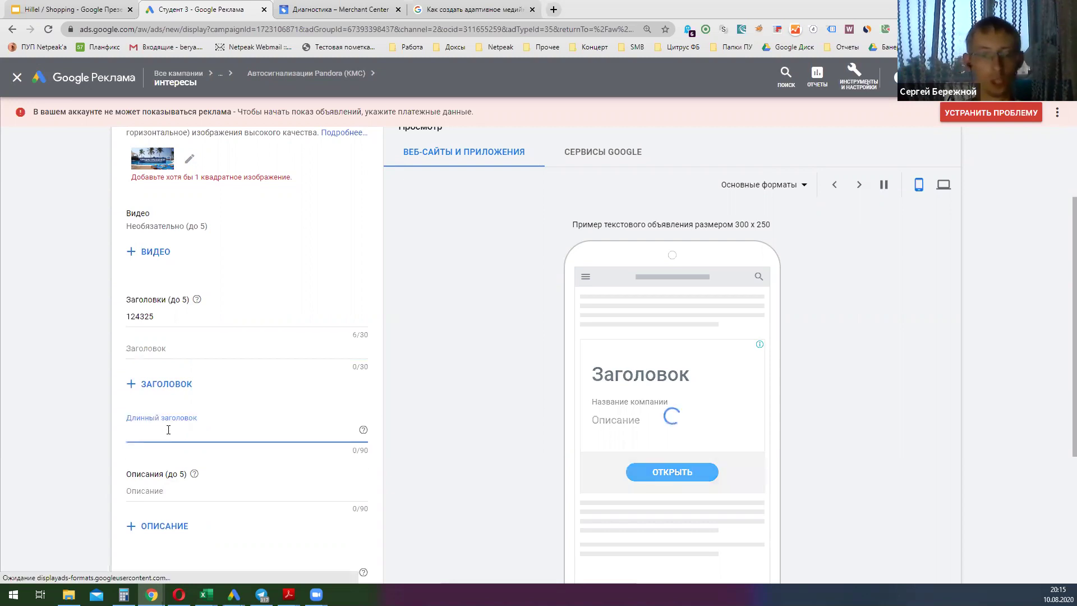
text(пвые)
text(р)
click(161, 497)
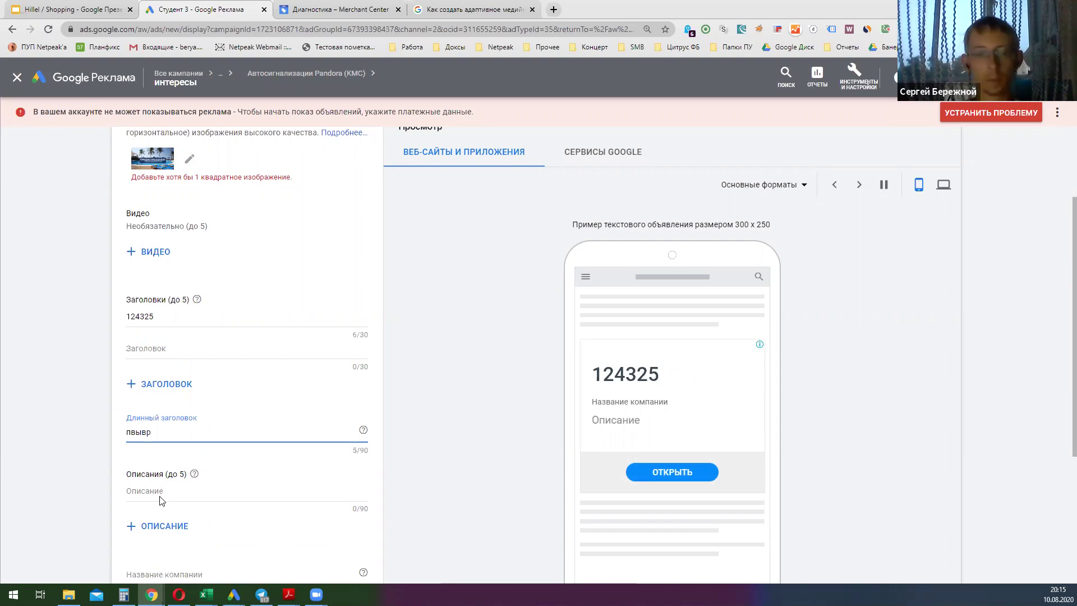
text(ектвлв)
scroll(163, 377, up, 2)
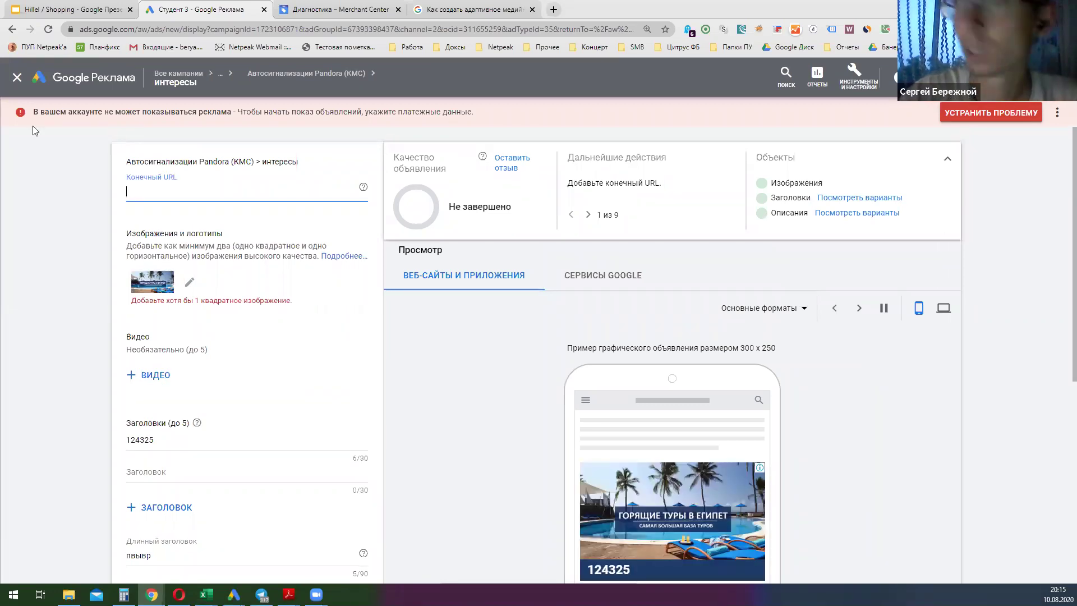
text(http)
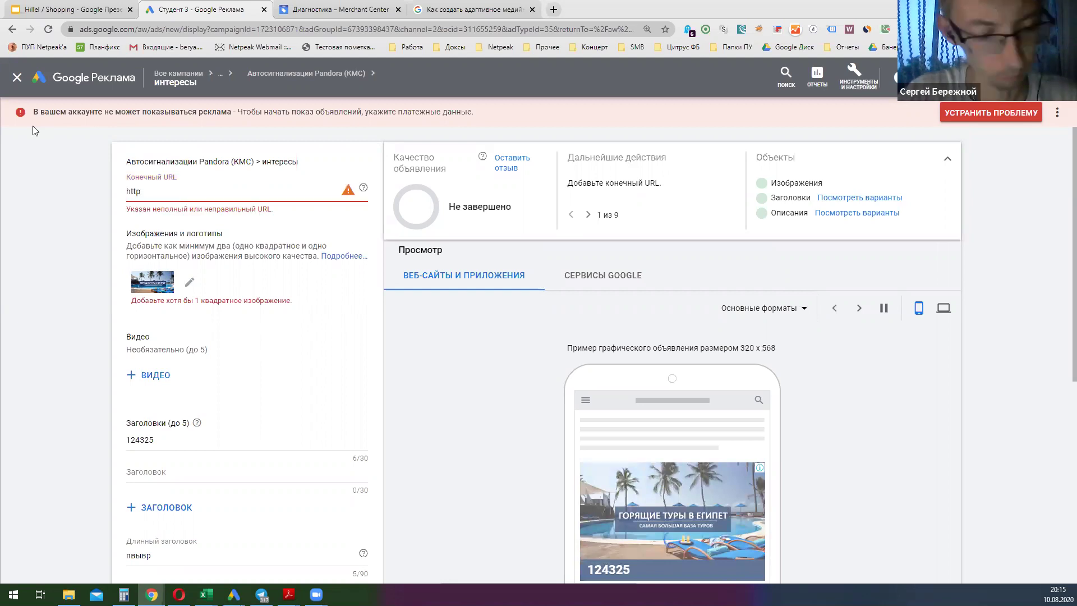
text(s)
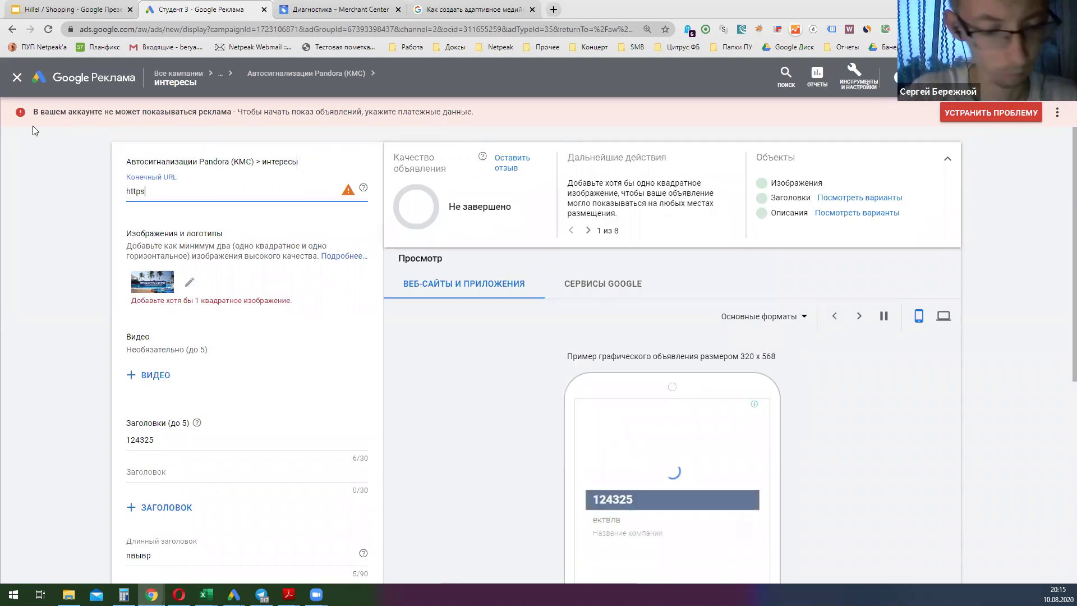
text(://еуыеюгф)
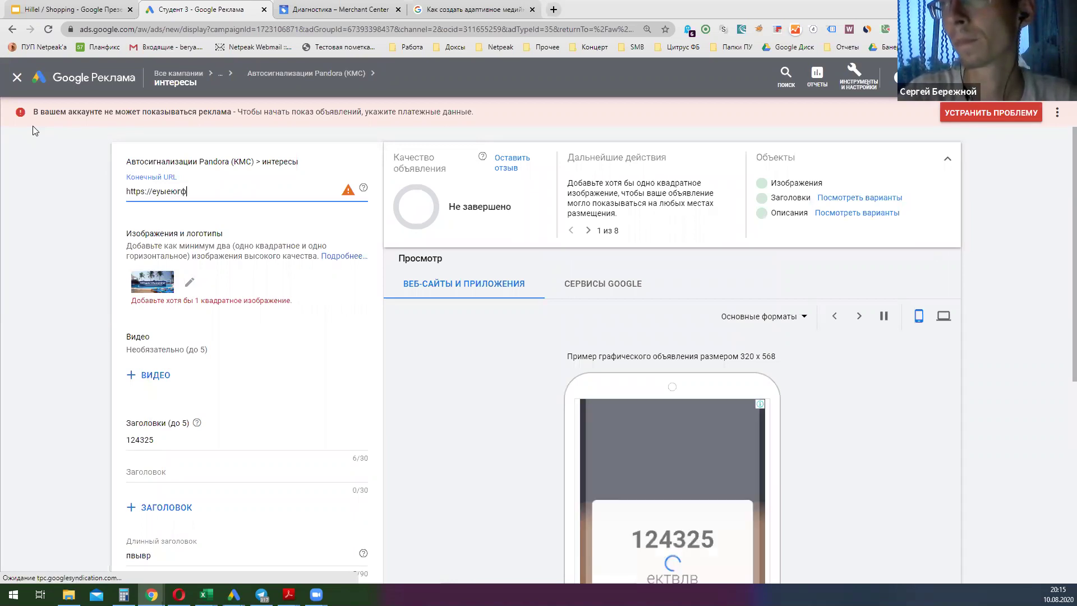
key(BackSpace)
key(BackSpace)
key(BackSpace)
key(BackSpace)
key(BackSpace)
key(BackSpace)
key(BackSpace)
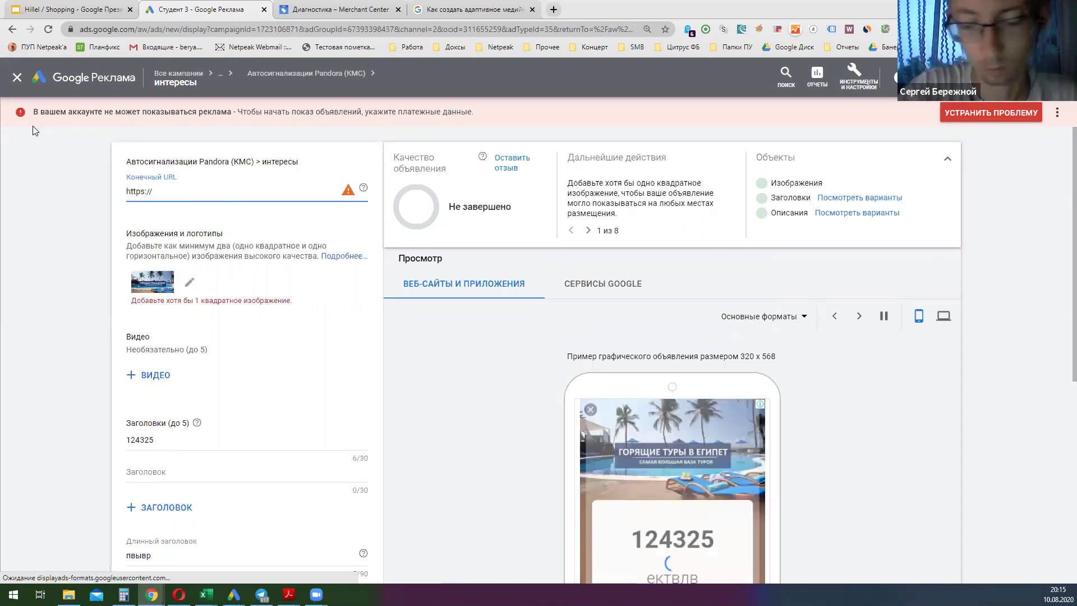
text(test)
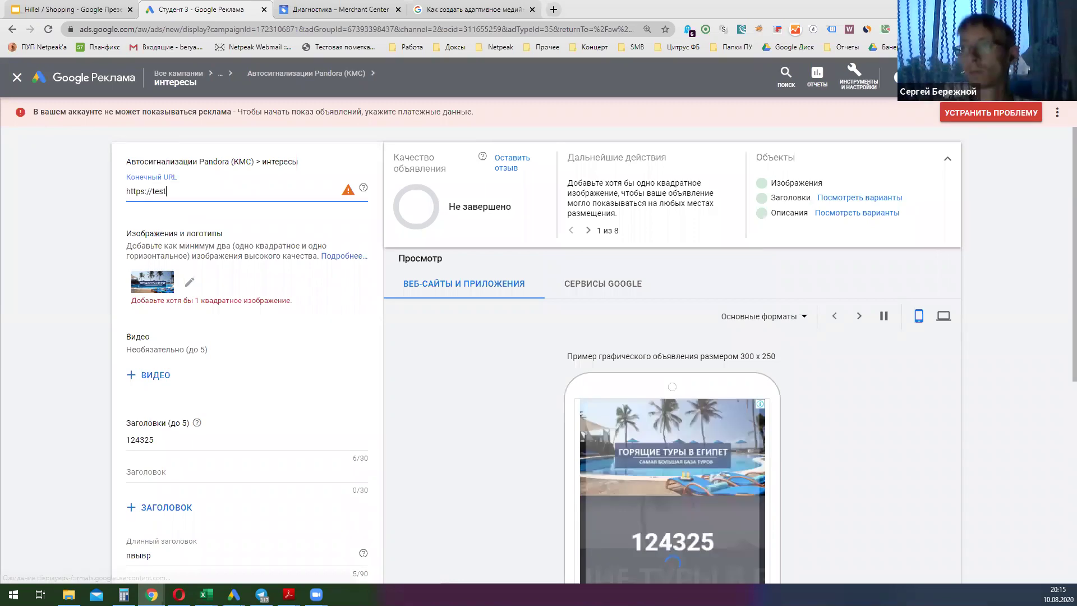
Step: Enter "test.ua" as the company name and review the ad previews
scroll(270, 280, down, 3)
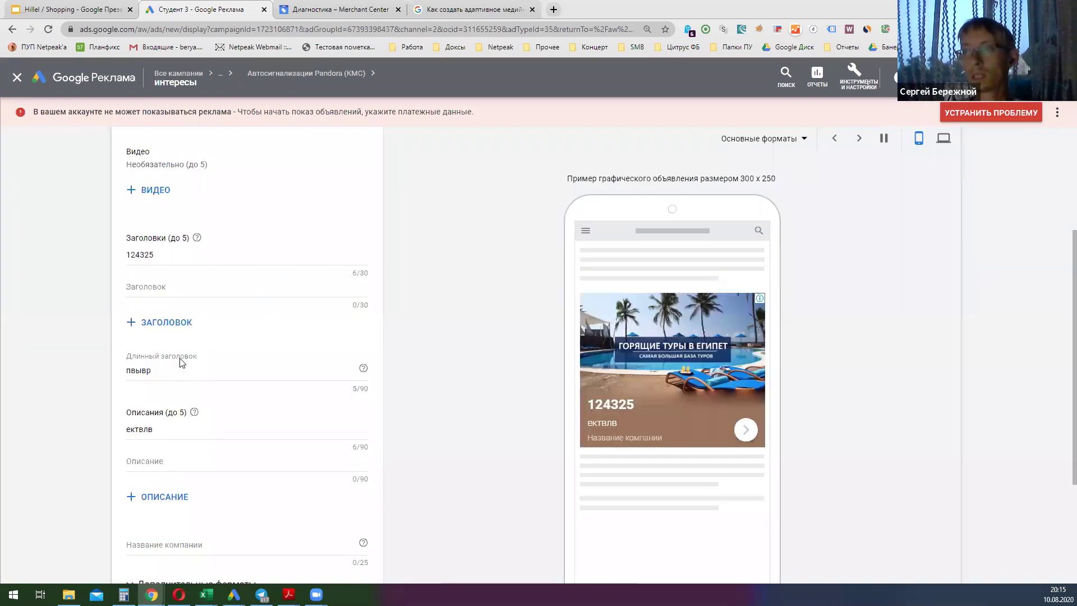
scroll(229, 353, down, 3)
click(233, 352)
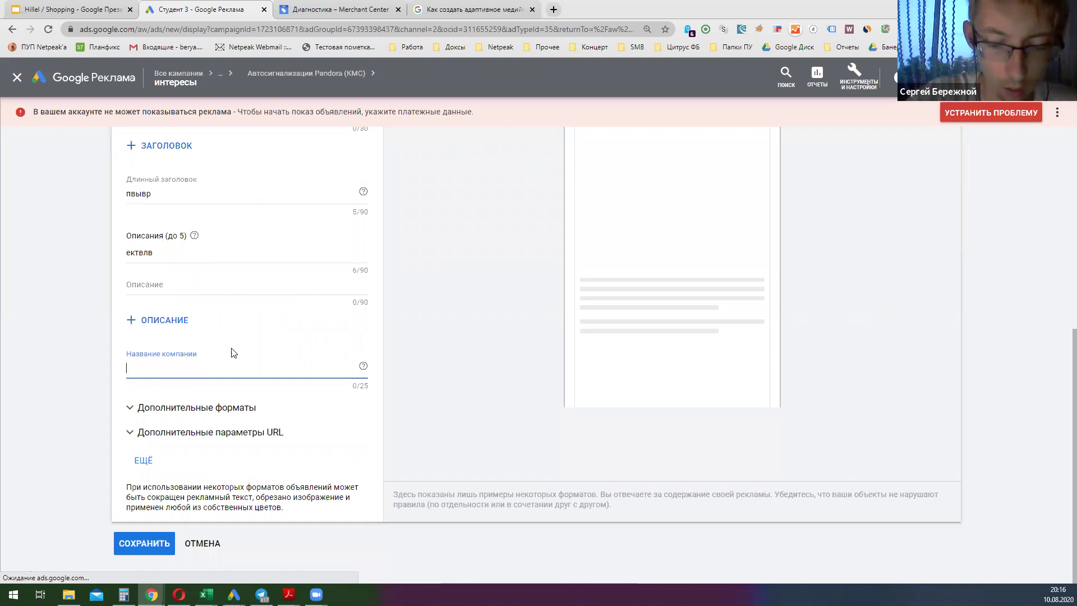
text(test.ua)
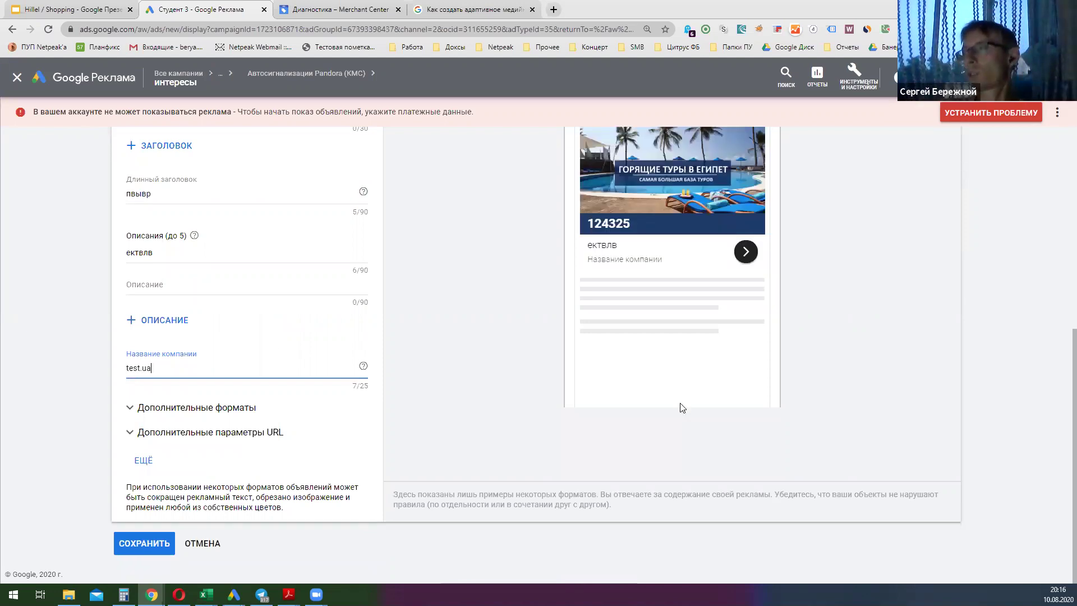
scroll(672, 337, up, 2)
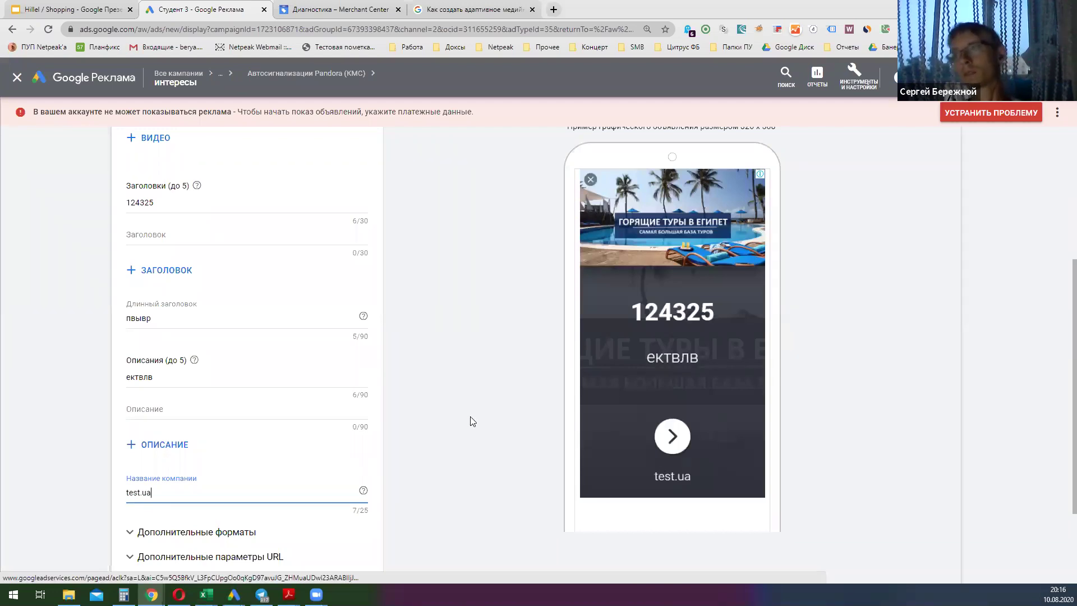
scroll(470, 420, down, 3)
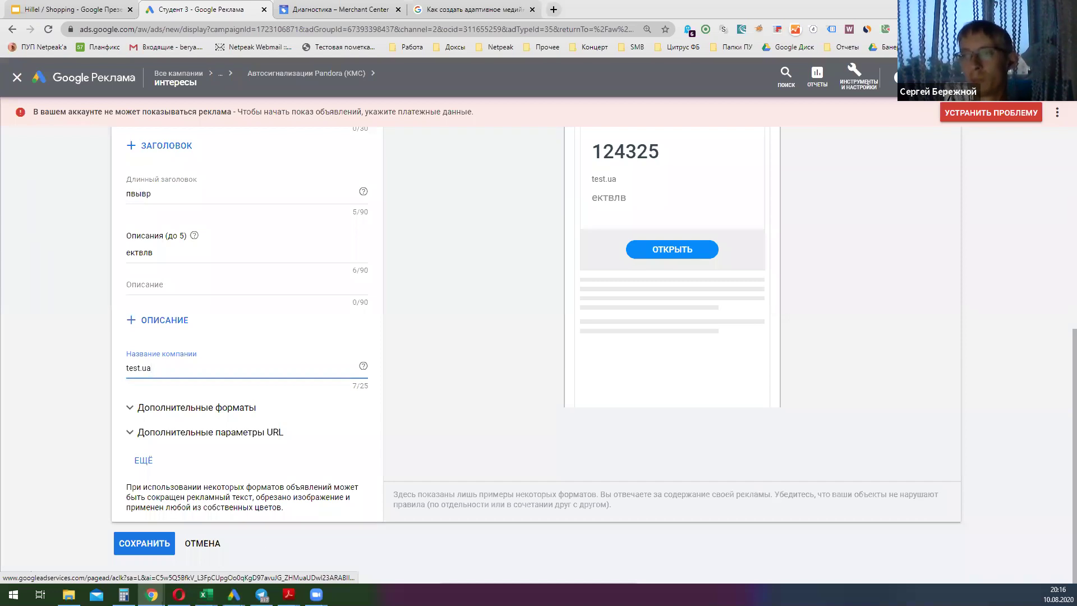
Step: Switch to the "Hillel / Shopping" presentation and show the slides "А что же дальше?" and "Что делать?"
click(151, 595)
click(202, 562)
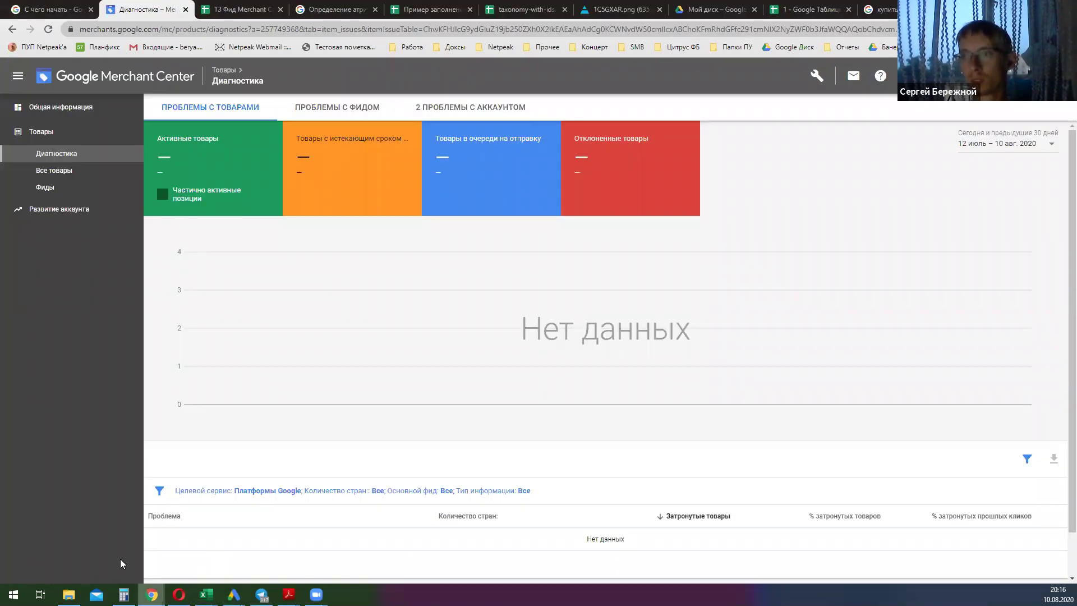
key(alt+Tab)
key(alt+Tab)
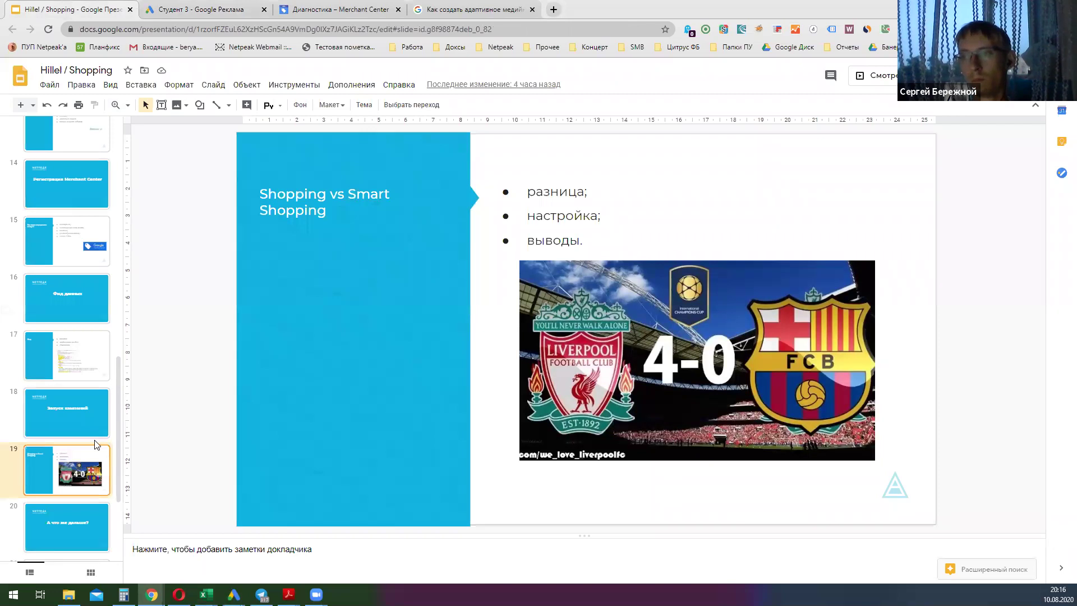
scroll(95, 443, down, 3)
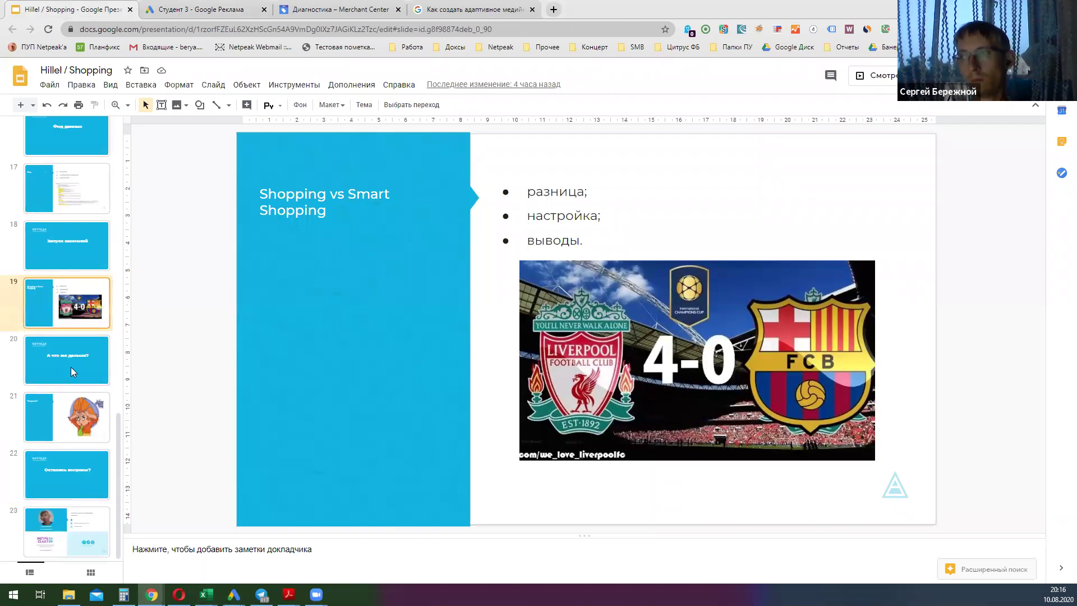
click(70, 371)
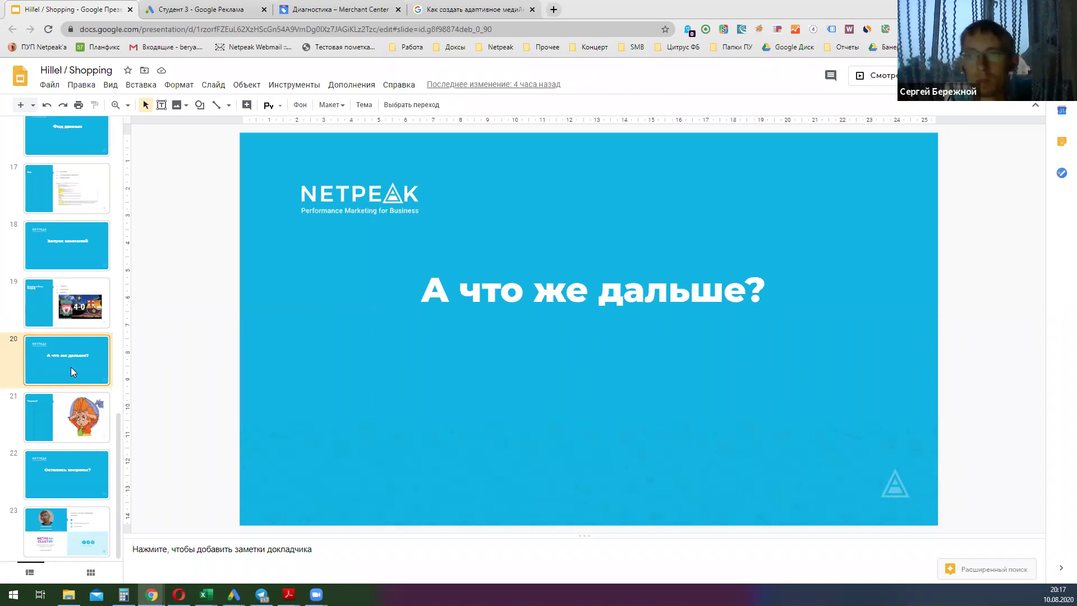
click(77, 432)
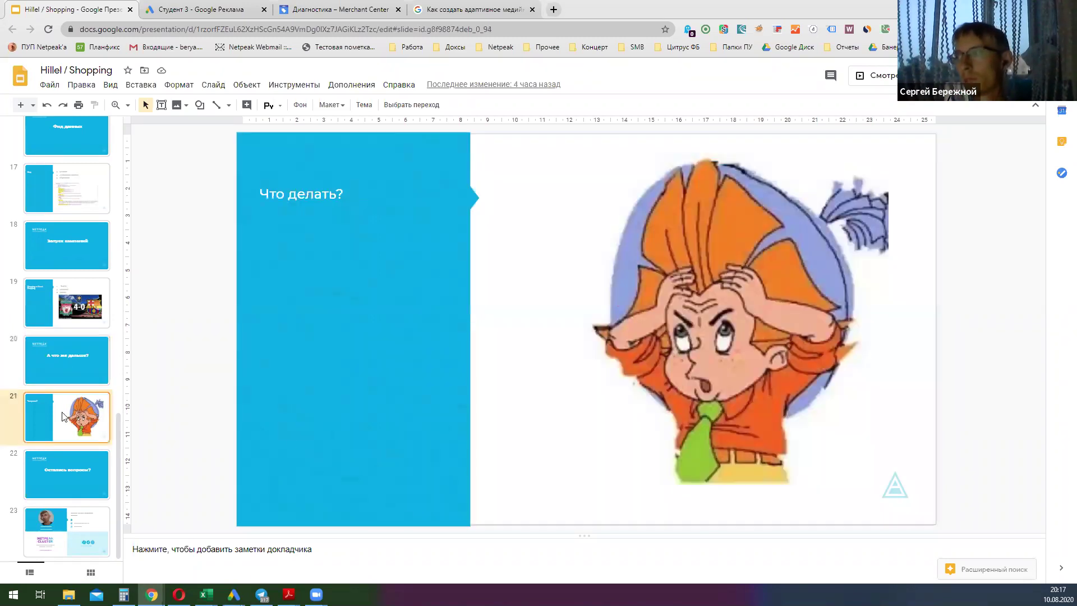